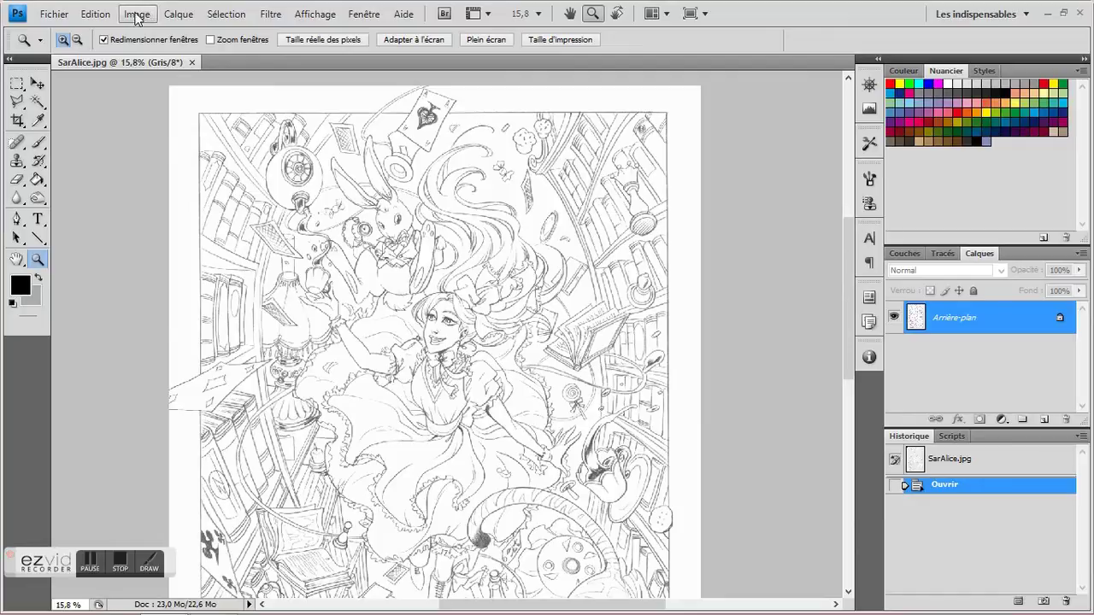
{"action": "mouse_move", "coordinate": [135, 37]}
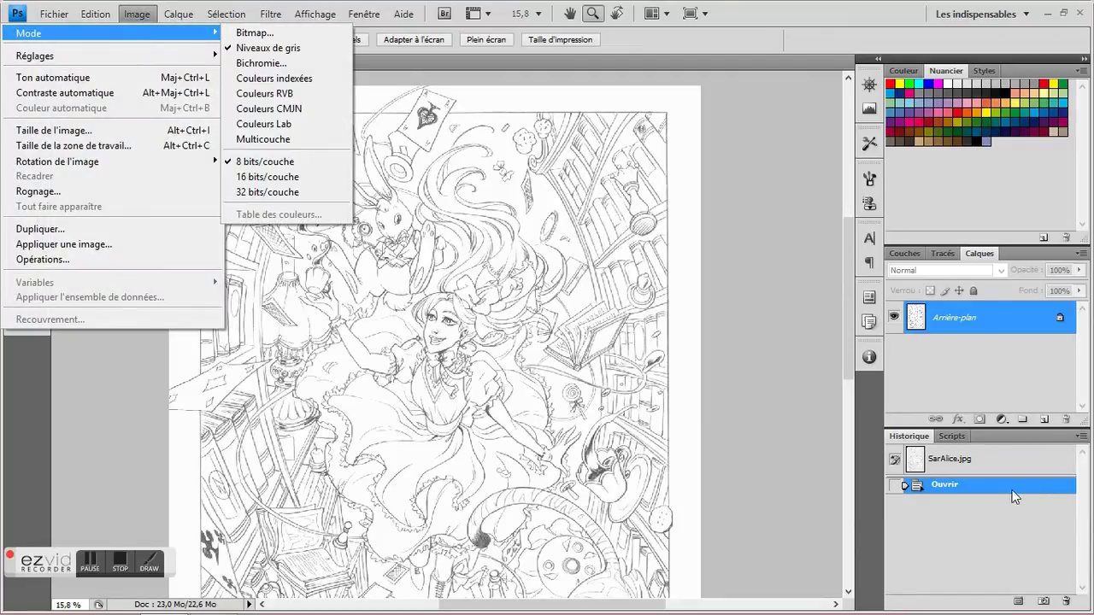
{"action": "left_click", "coordinate": [944, 319]}
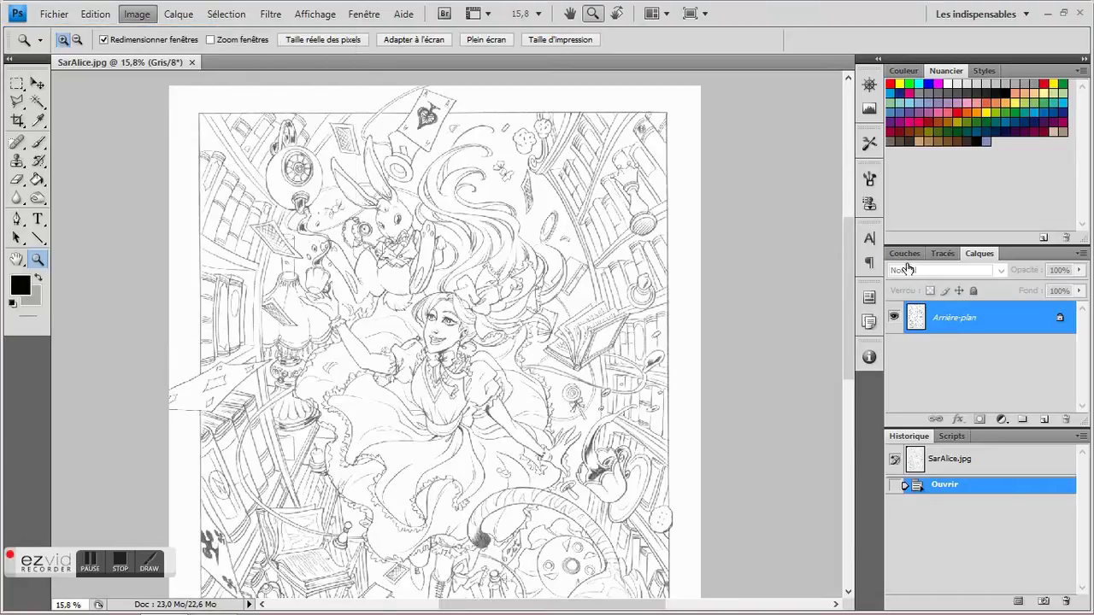
Duplicate the Gris channel within SarAlice.jpg with its tones inverted, and make the original Gris channel active again
{"action": "left_click", "coordinate": [901, 254]}
{"action": "right_click", "coordinate": [957, 277]}
{"action": "left_click", "coordinate": [968, 288]}
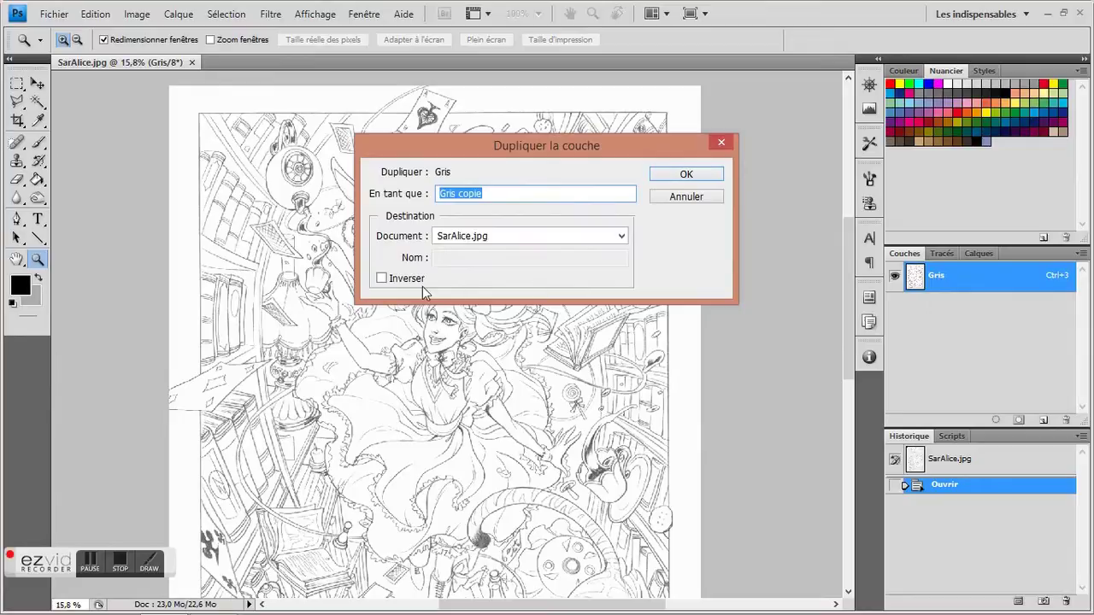
{"action": "left_click", "coordinate": [381, 278]}
{"action": "left_click", "coordinate": [686, 174]}
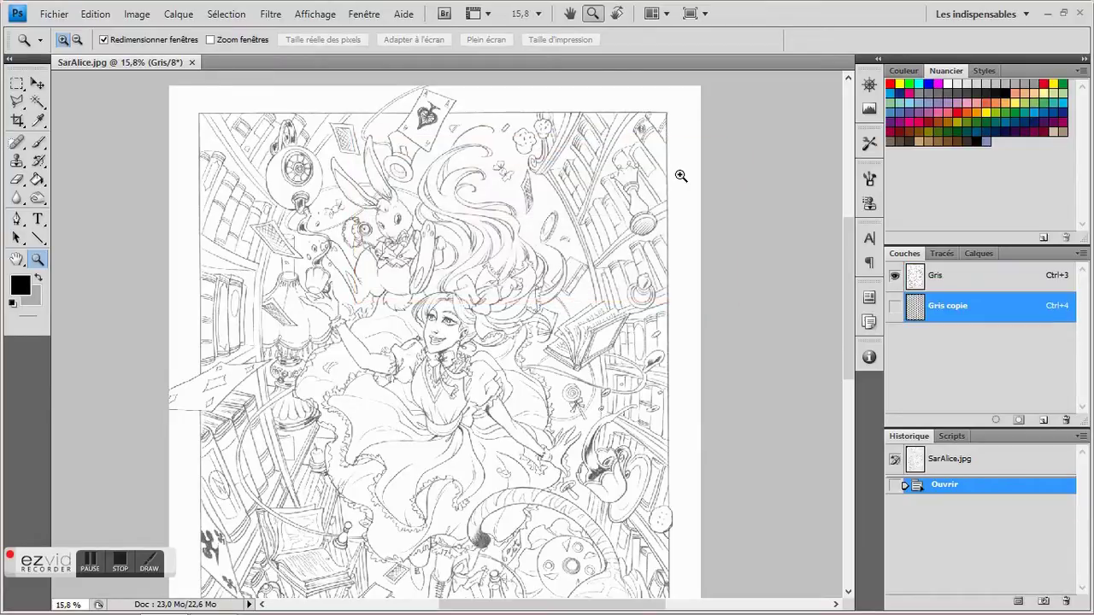
{"action": "left_click", "coordinate": [971, 276]}
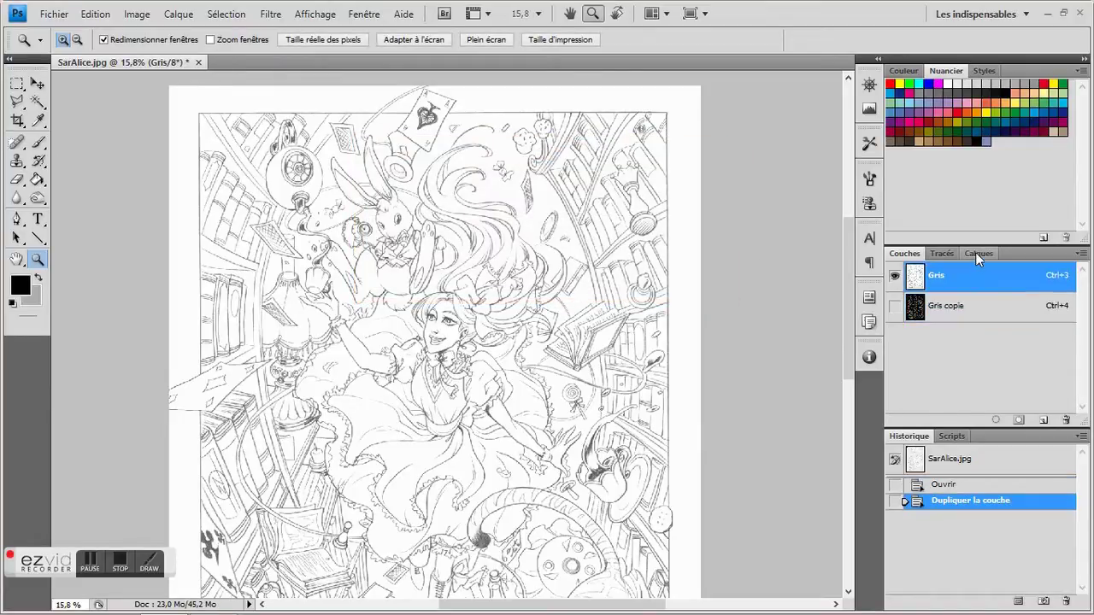
Hide the Arrière-plan layer and add two new empty layers above it, the second one placed beneath the first
{"action": "left_click", "coordinate": [977, 254]}
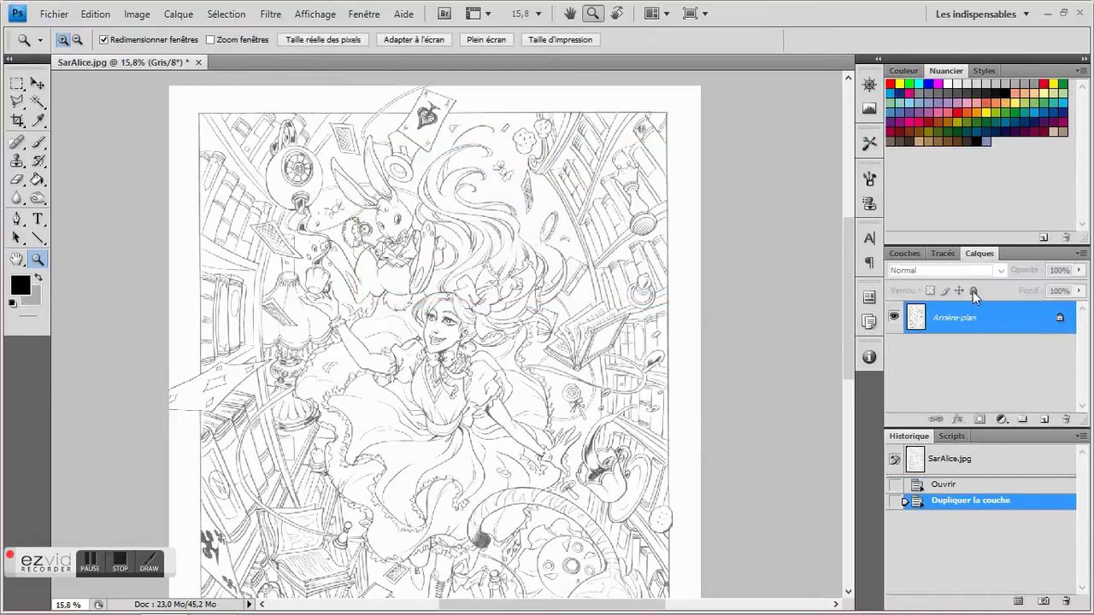
{"action": "left_click", "coordinate": [1043, 420]}
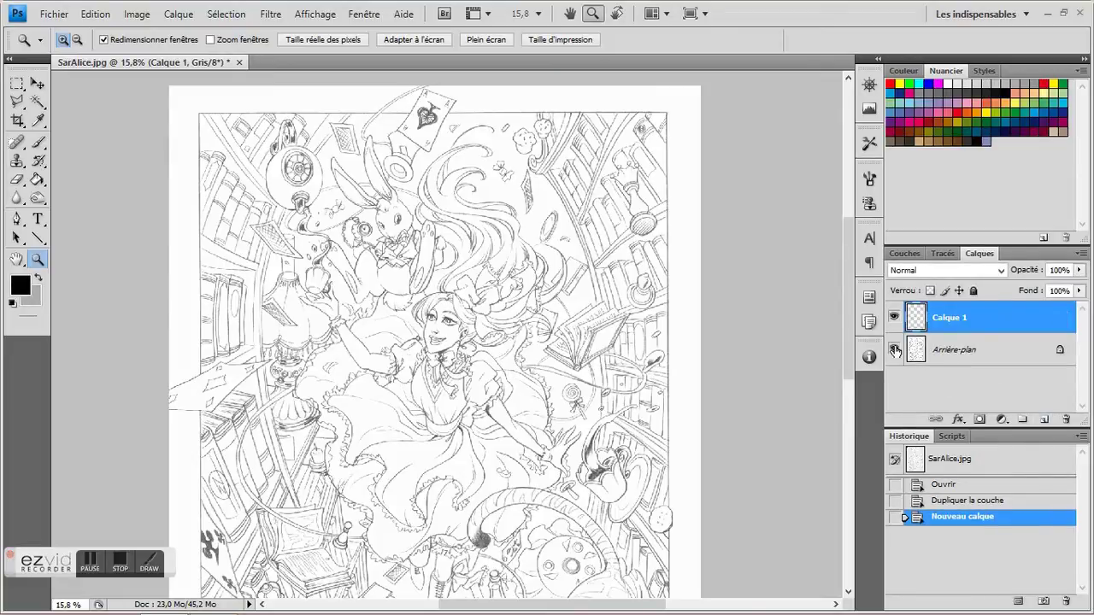
{"action": "left_click", "coordinate": [894, 349]}
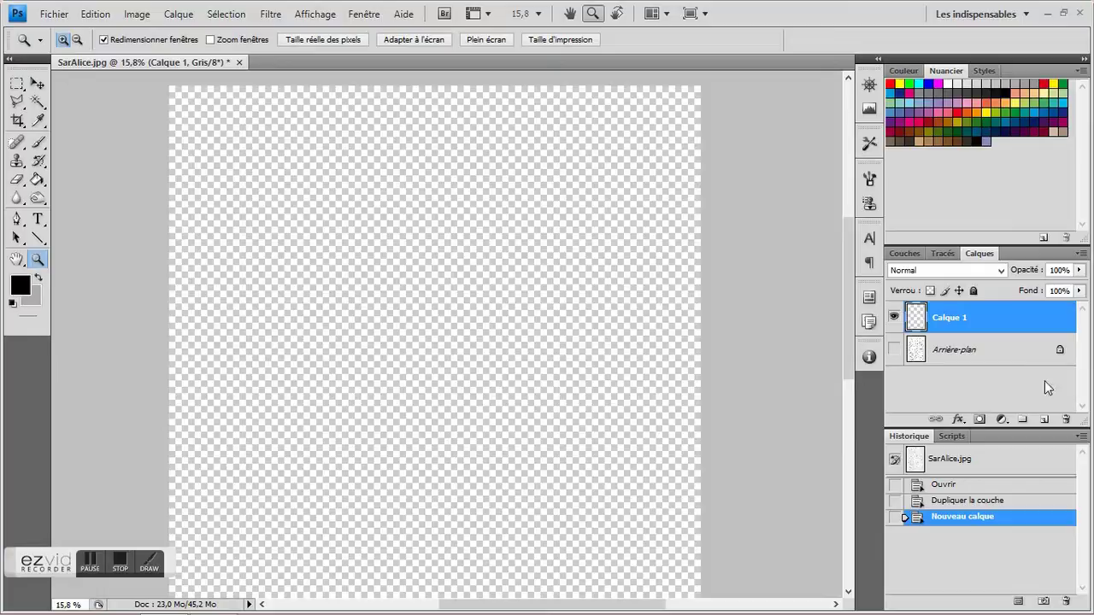
{"action": "left_click", "coordinate": [1017, 352]}
{"action": "left_click", "coordinate": [1043, 420]}
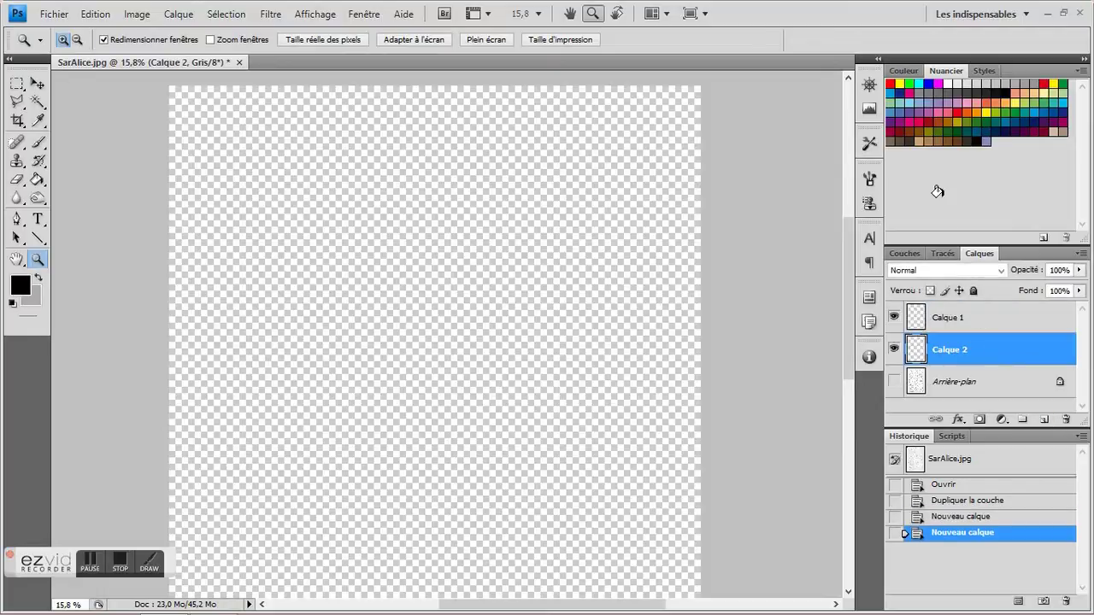
Fill the Calque 2 layer with white using the Paint Bucket
{"action": "left_click", "coordinate": [948, 84]}
{"action": "left_click", "coordinate": [38, 179]}
{"action": "left_click", "coordinate": [343, 368]}
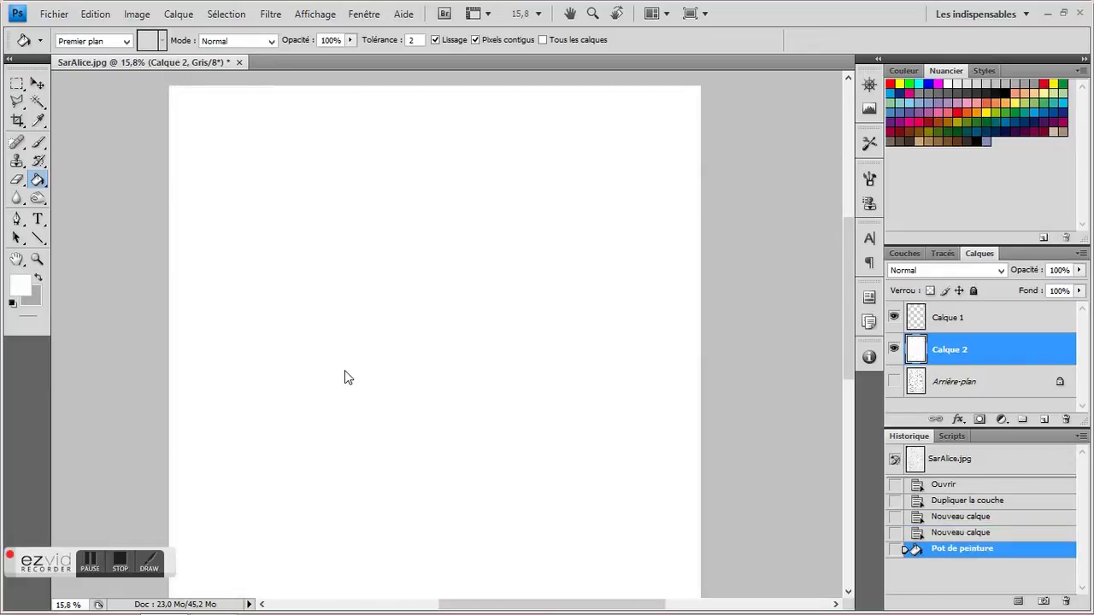
With Calque 1 active, convert the image to CMYK colour mode without merging the layers
{"action": "left_click", "coordinate": [954, 317]}
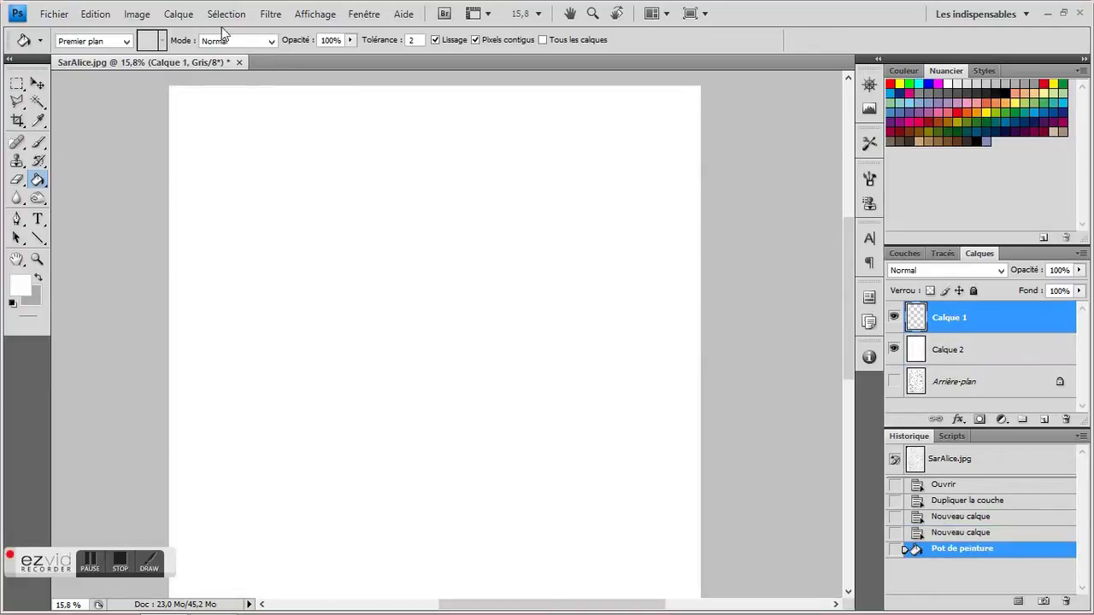
{"action": "left_click", "coordinate": [137, 15]}
{"action": "mouse_move", "coordinate": [128, 33]}
{"action": "left_click", "coordinate": [276, 109]}
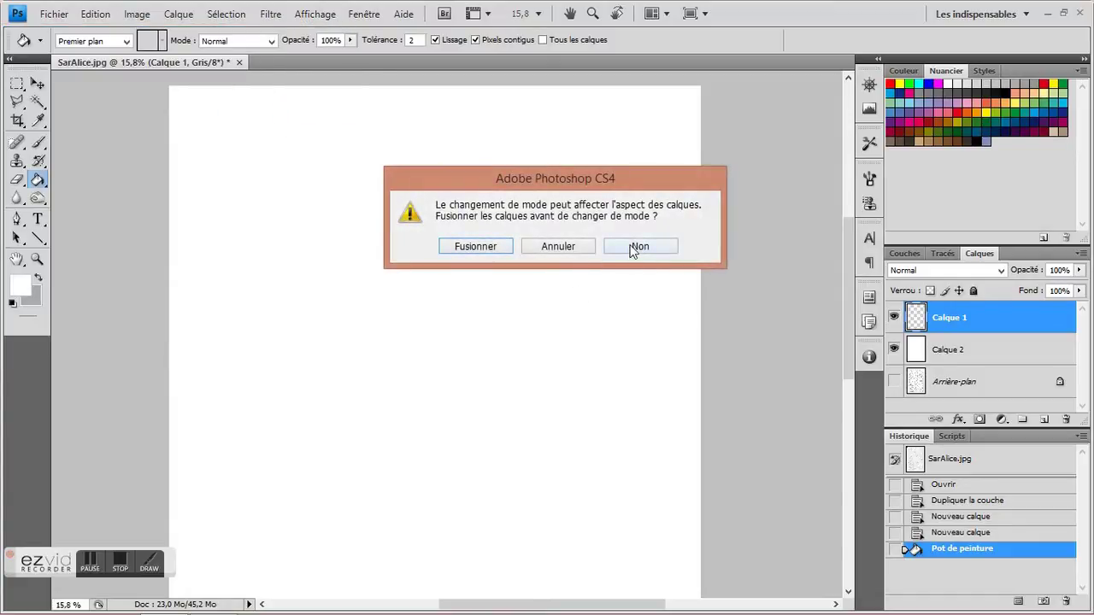
{"action": "left_click", "coordinate": [637, 247]}
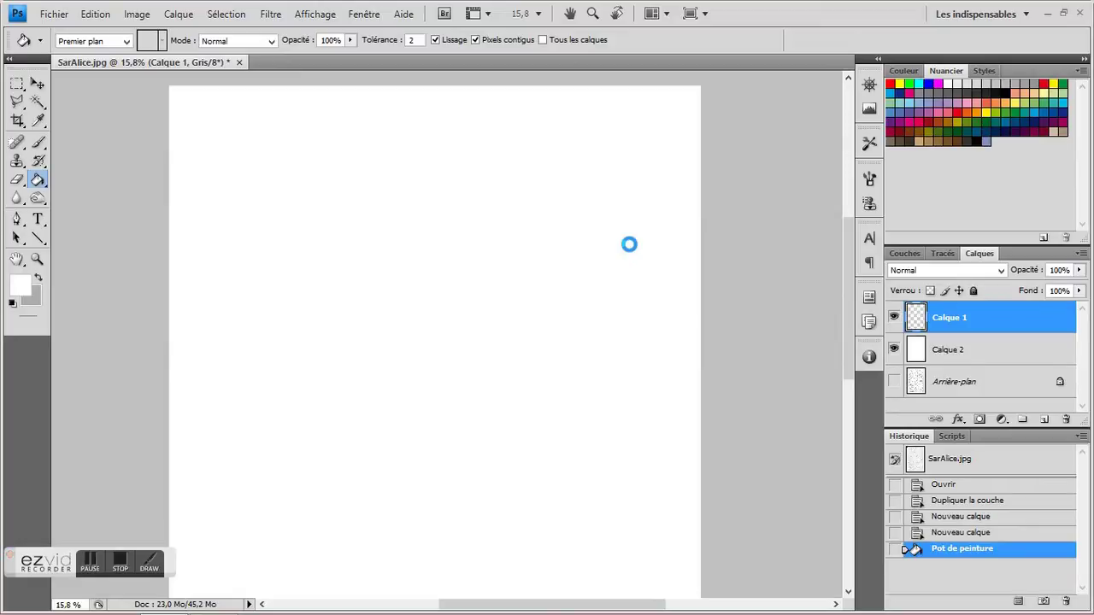
Set the foreground colour to the black swatch with C, M and J at 65% and N at 100%, reviewing its CMYK values
{"action": "left_click", "coordinate": [977, 141]}
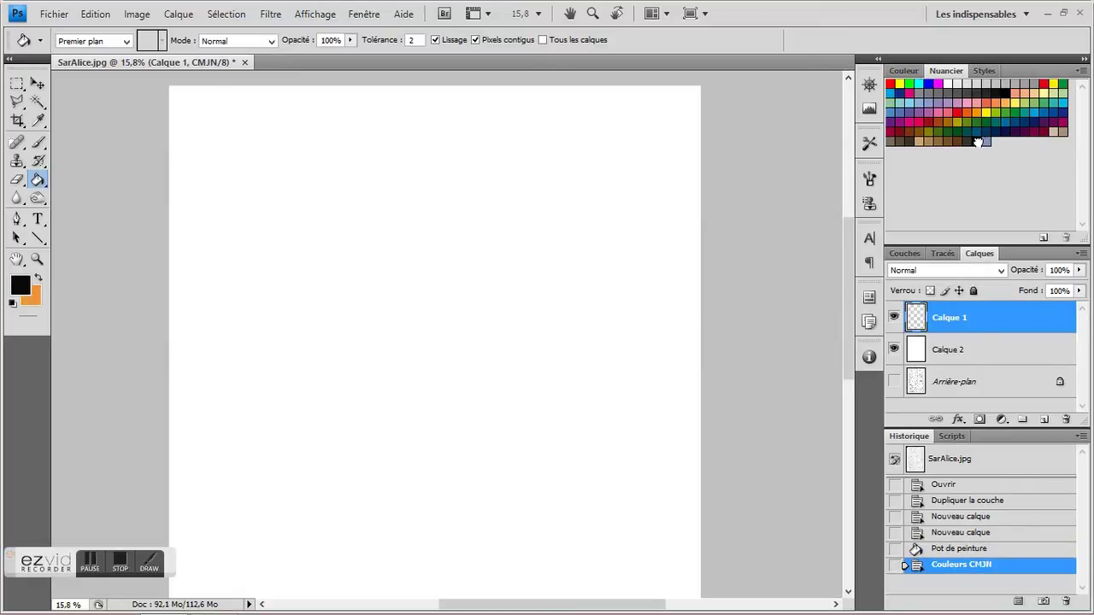
{"action": "left_click", "coordinate": [21, 286]}
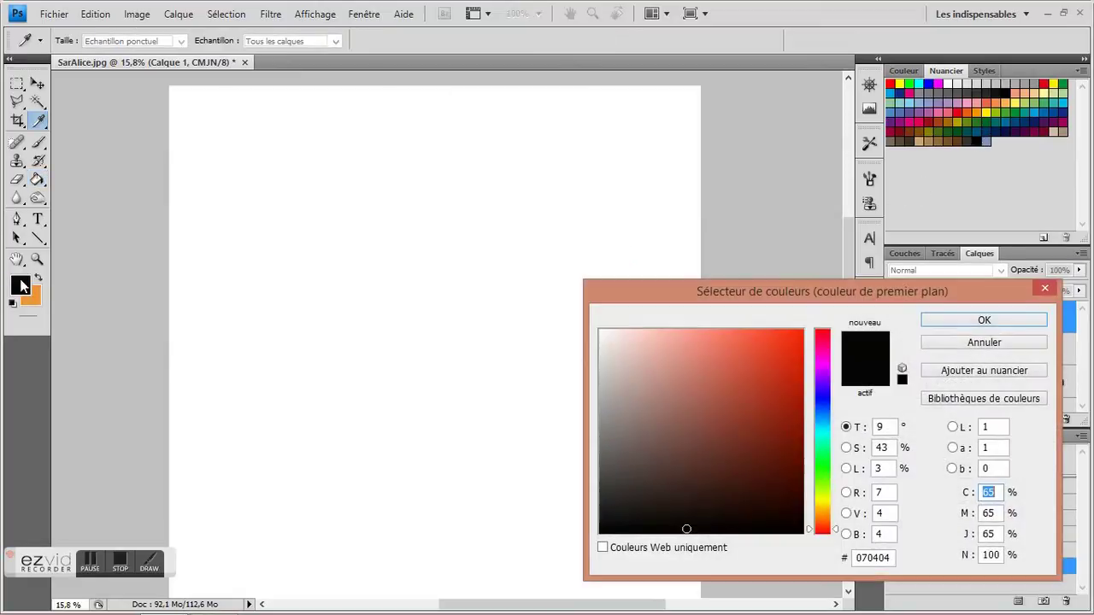
{"action": "left_click", "coordinate": [1000, 514]}
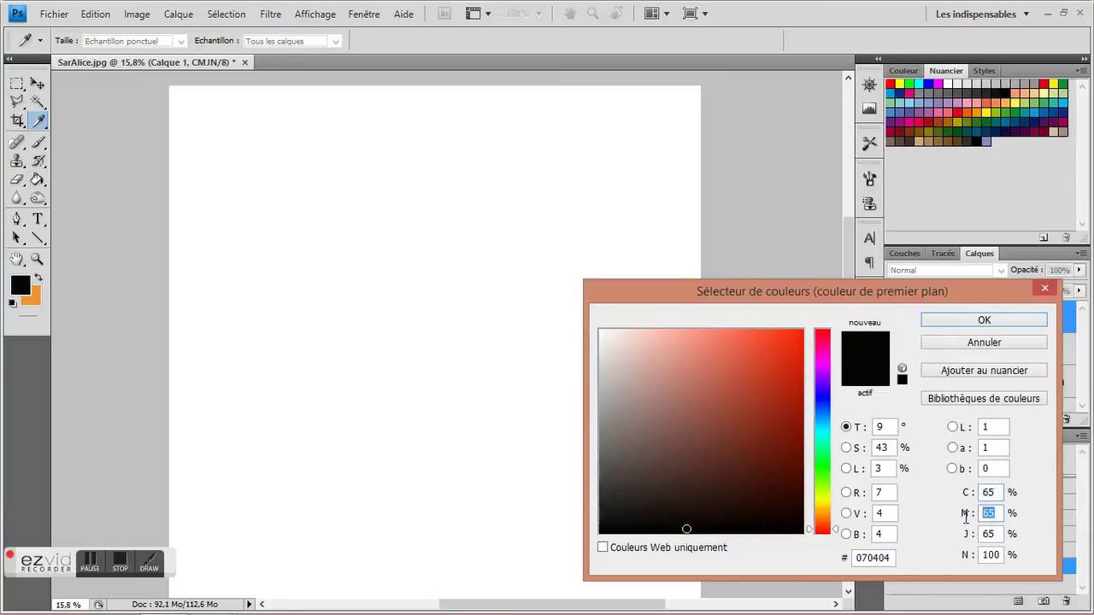
{"action": "left_click", "coordinate": [996, 534]}
{"action": "left_click_drag", "start_coordinate": [999, 555], "coordinate": [975, 557]}
{"action": "left_click", "coordinate": [955, 321]}
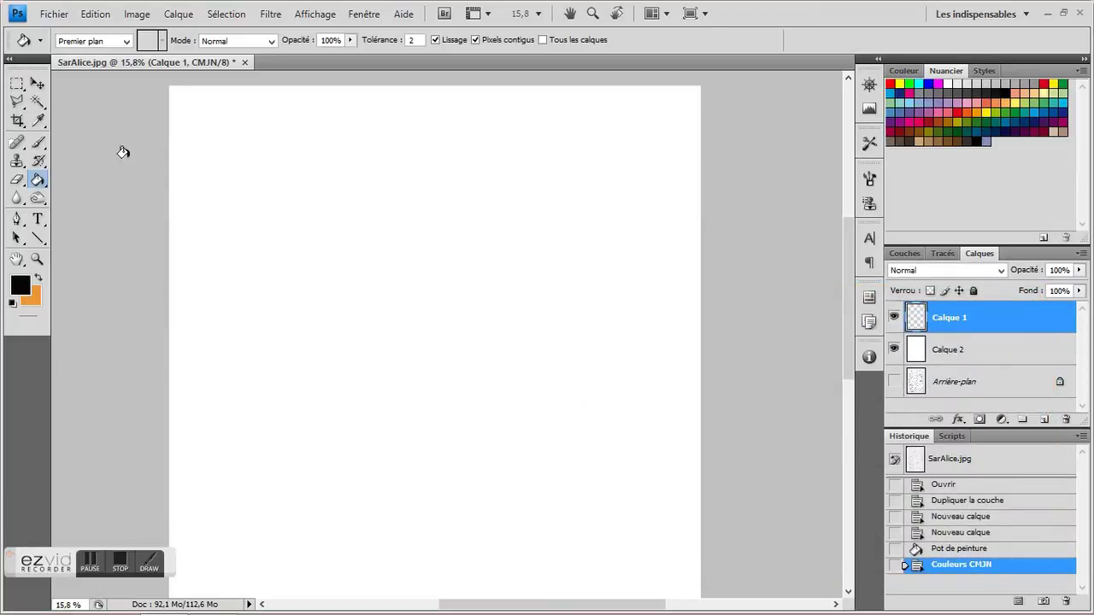
Load the Gris copie channel as a new selection
{"action": "left_click", "coordinate": [226, 14]}
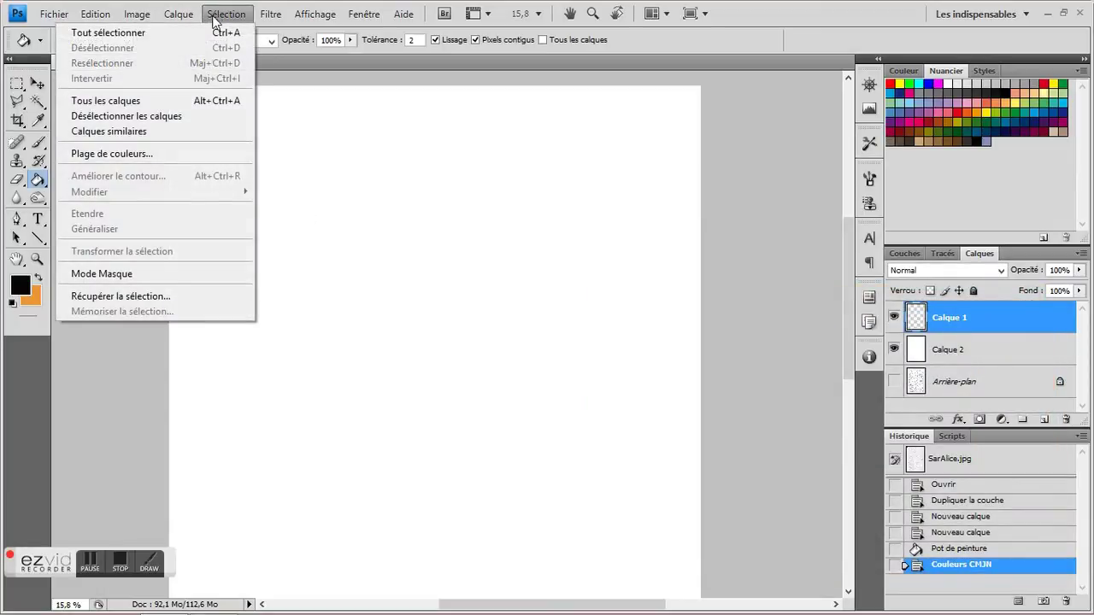
{"action": "left_click", "coordinate": [166, 294]}
{"action": "left_click", "coordinate": [485, 200]}
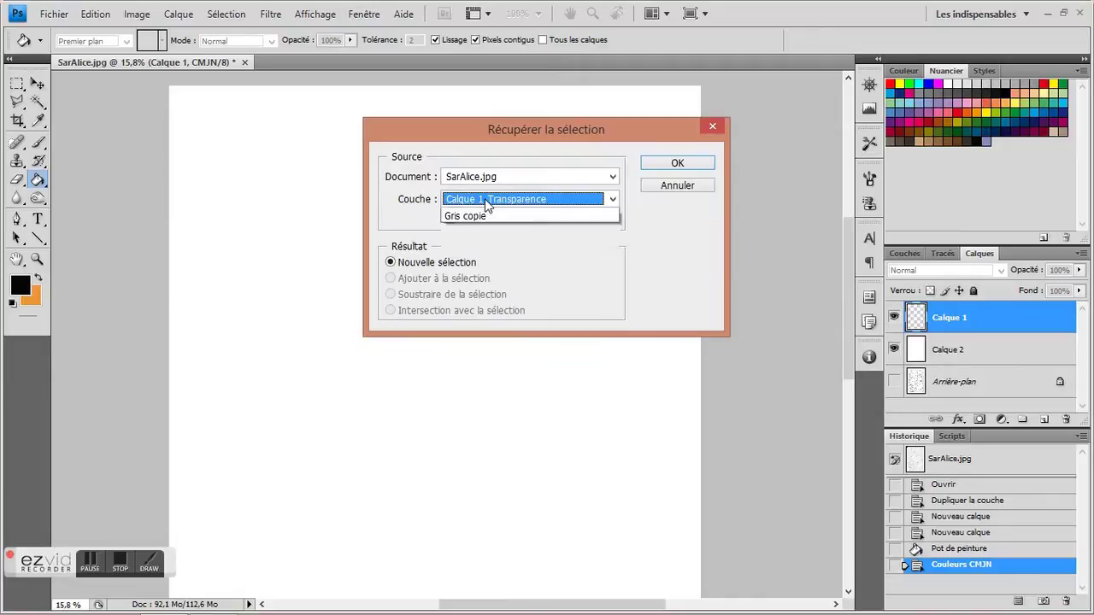
{"action": "left_click", "coordinate": [494, 241]}
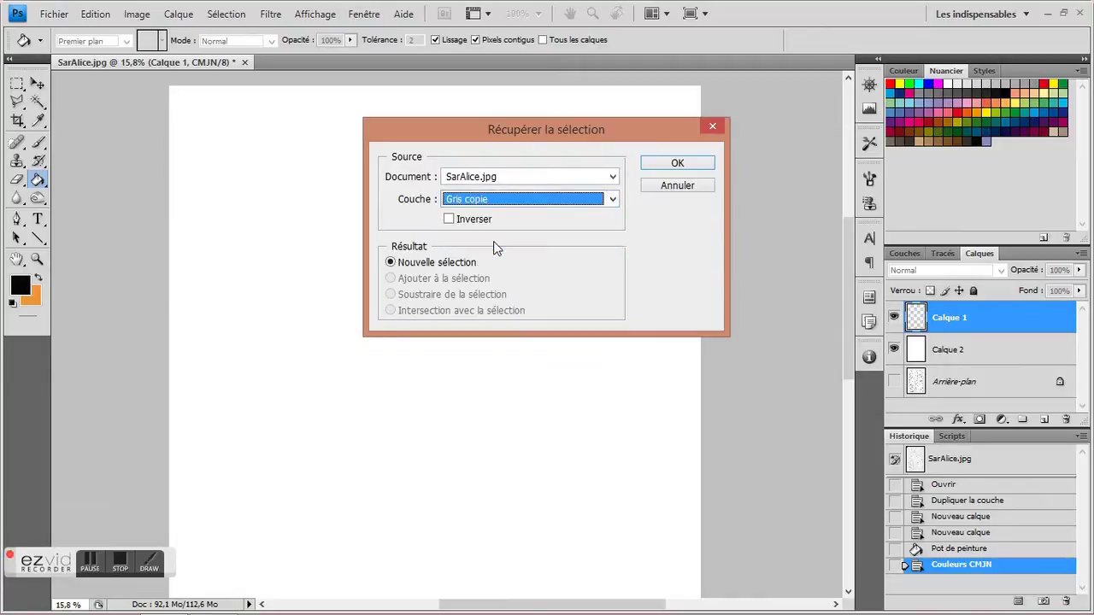
{"action": "left_click", "coordinate": [672, 163]}
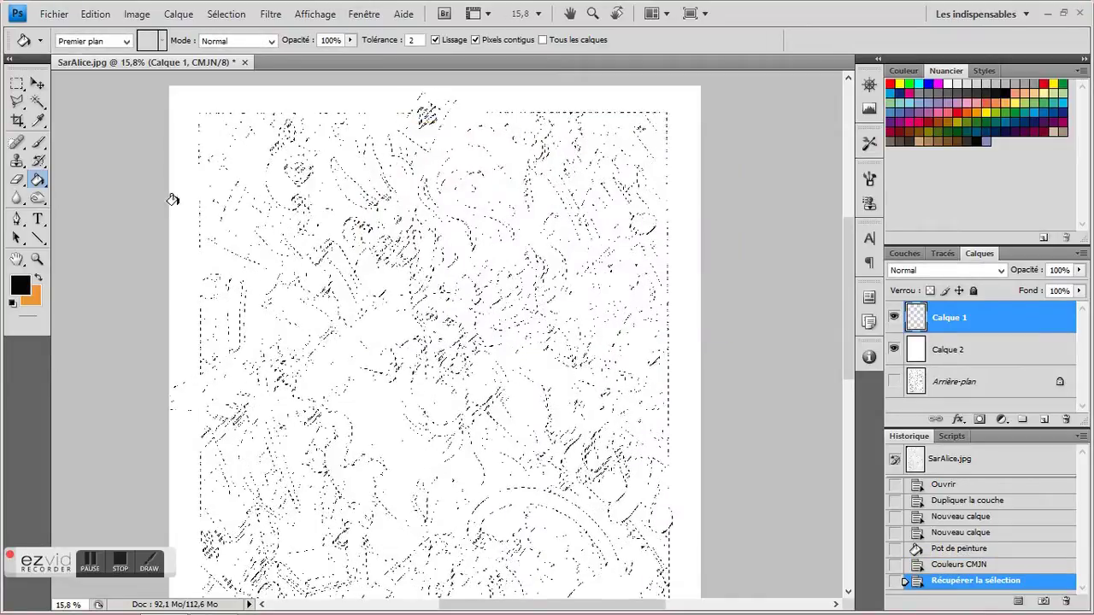
Fill the loaded line-art selection on Calque 1 with black and deselect
{"action": "left_click", "coordinate": [246, 288]}
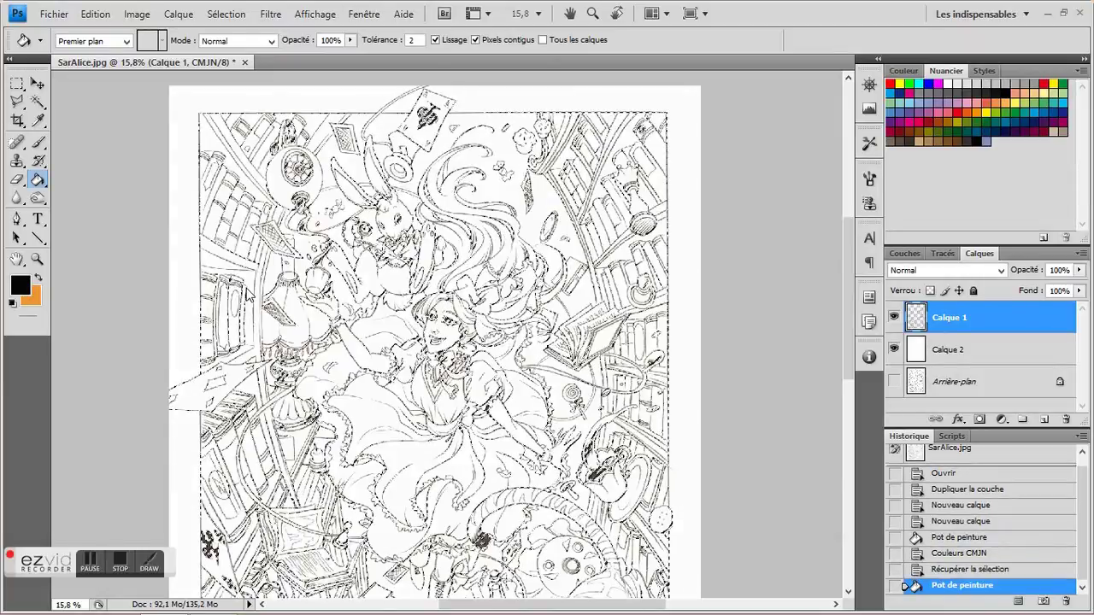
{"action": "left_click", "coordinate": [19, 86]}
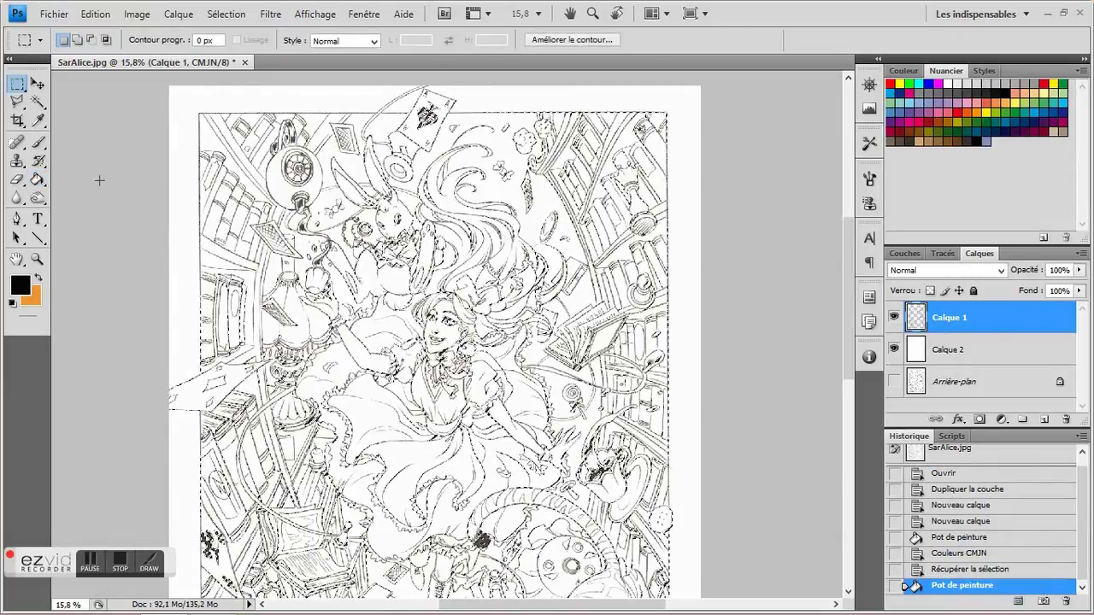
{"action": "left_click", "coordinate": [97, 178]}
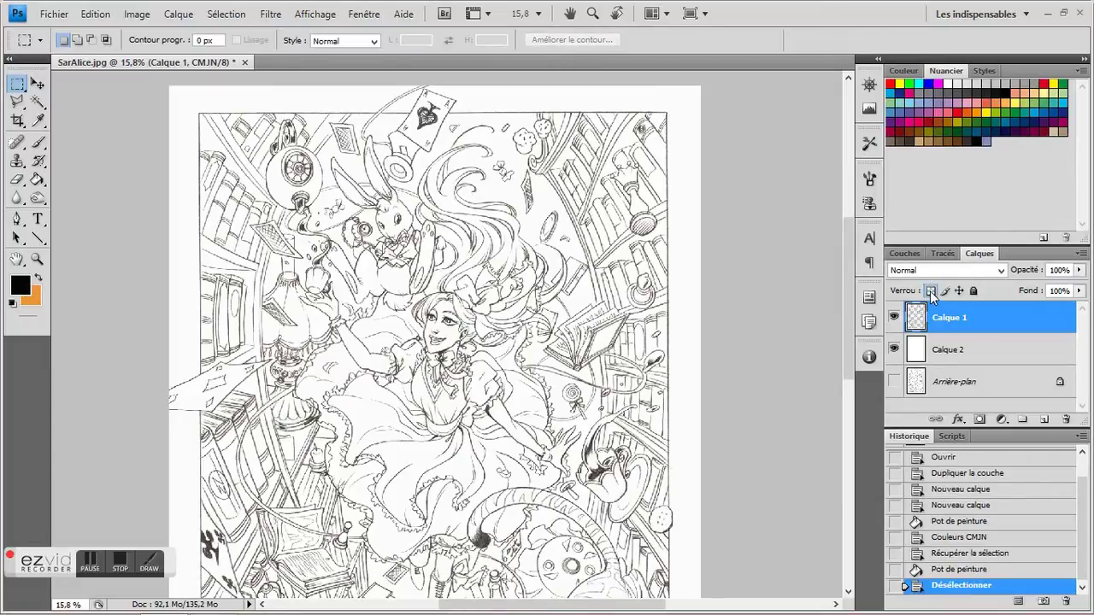
Lock the transparent pixels of Calque 1 and recolour the central figures' line art red with a 715 px brush
{"action": "left_click", "coordinate": [931, 293]}
{"action": "left_click", "coordinate": [958, 109]}
{"action": "left_click", "coordinate": [37, 142]}
{"action": "right_click", "coordinate": [555, 342]}
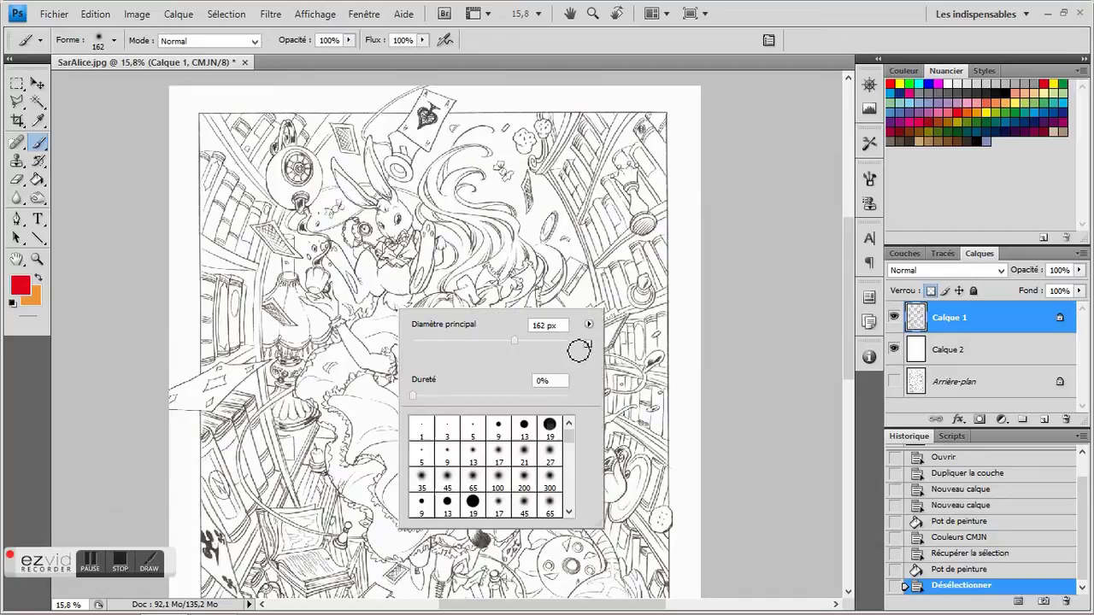
{"action": "left_click", "coordinate": [555, 342]}
{"action": "mouse_move", "coordinate": [410, 179]}
{"action": "left_mouse_down"}
{"action": "mouse_move", "coordinate": [427, 248]}
{"action": "mouse_move", "coordinate": [447, 226]}
{"action": "left_mouse_up"}
{"action": "mouse_move", "coordinate": [393, 299]}
{"action": "left_mouse_down"}
{"action": "mouse_move", "coordinate": [436, 321]}
{"action": "mouse_move", "coordinate": [551, 342]}
{"action": "mouse_move", "coordinate": [291, 385]}
{"action": "mouse_move", "coordinate": [350, 466]}
{"action": "left_mouse_up"}
{"action": "left_click_drag", "start_coordinate": [559, 401], "coordinate": [337, 417]}
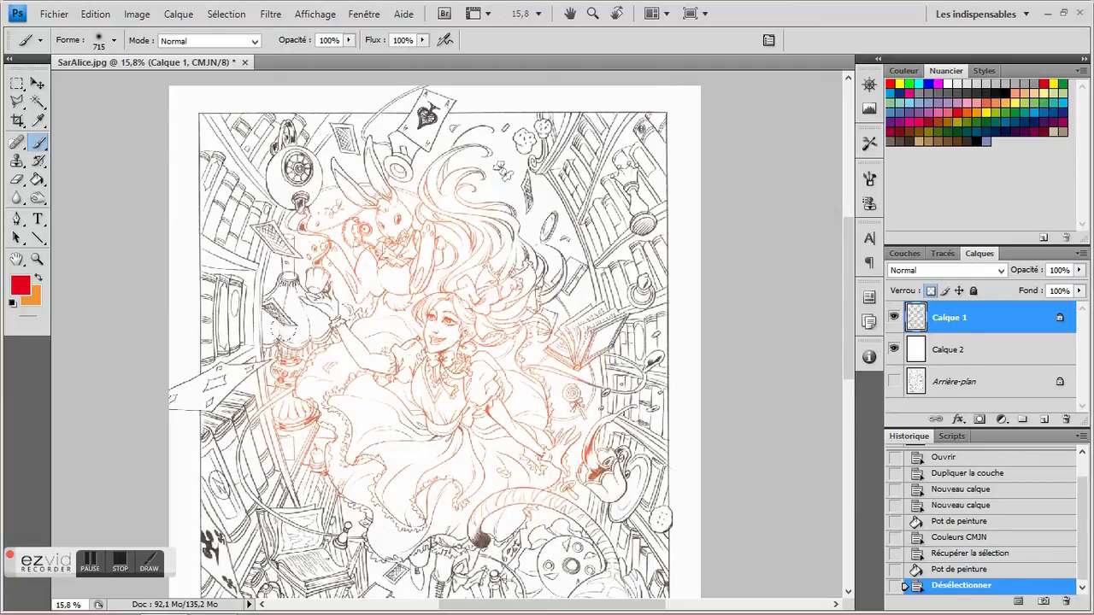
Recolour all the remaining black line art on Calque 1 red with a hard 2500 px brush
{"action": "left_click", "coordinate": [36, 259]}
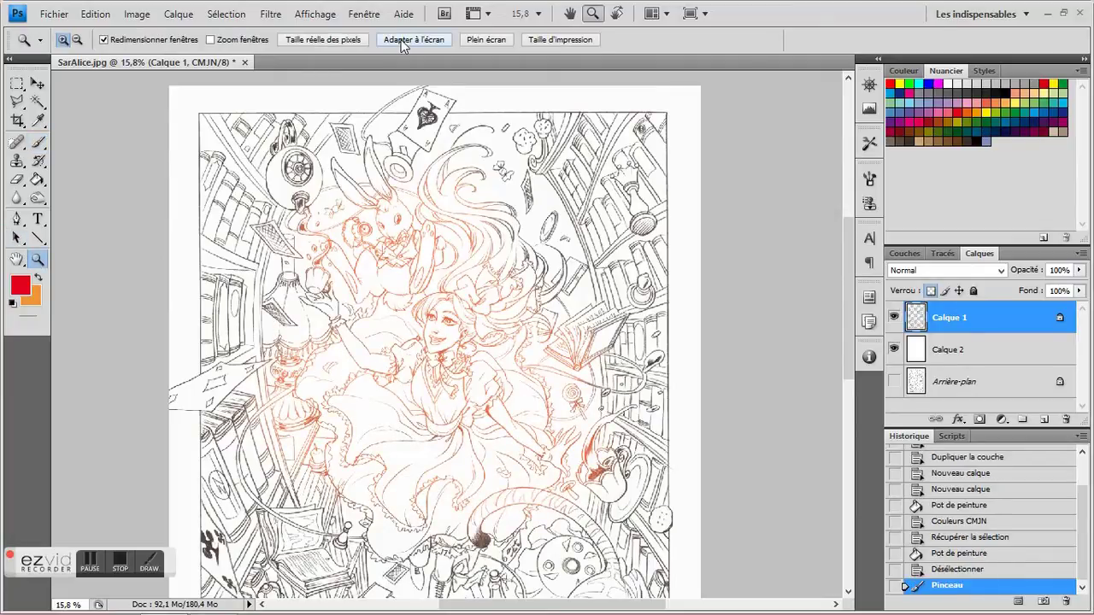
{"action": "left_click", "coordinate": [400, 39]}
{"action": "left_click", "coordinate": [36, 142]}
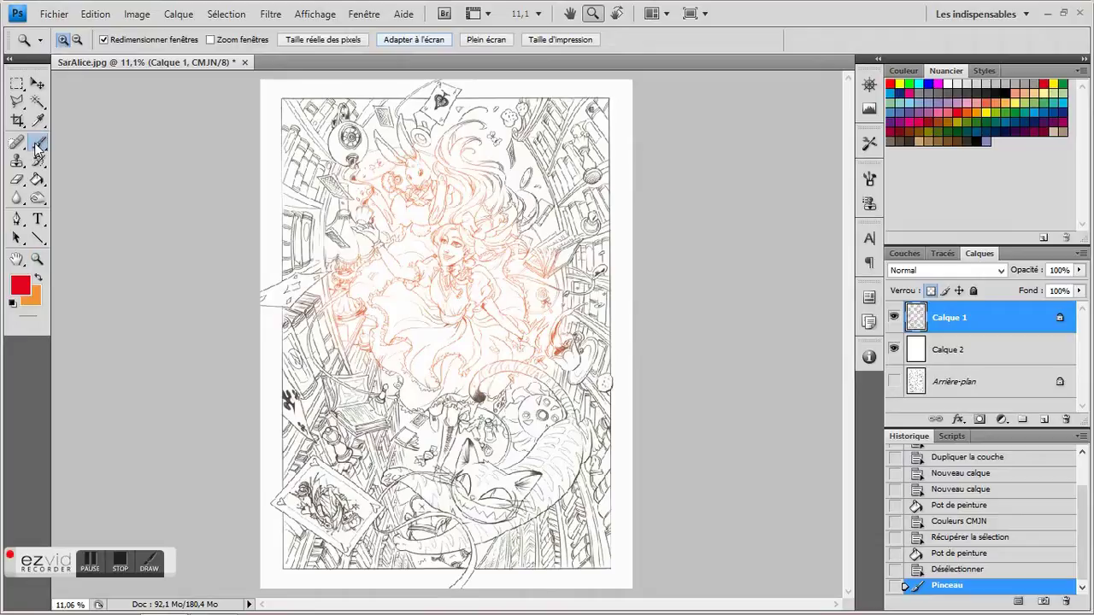
{"action": "right_click", "coordinate": [374, 283]}
{"action": "left_click", "coordinate": [538, 407]}
{"action": "left_click_drag", "start_coordinate": [422, 327], "coordinate": [564, 326]}
{"action": "mouse_move", "coordinate": [165, 88]}
{"action": "left_mouse_down"}
{"action": "mouse_move", "coordinate": [212, 43]}
{"action": "mouse_move", "coordinate": [508, 48]}
{"action": "mouse_move", "coordinate": [584, 82]}
{"action": "mouse_move", "coordinate": [582, 103]}
{"action": "mouse_move", "coordinate": [200, 196]}
{"action": "mouse_move", "coordinate": [156, 262]}
{"action": "left_mouse_up"}
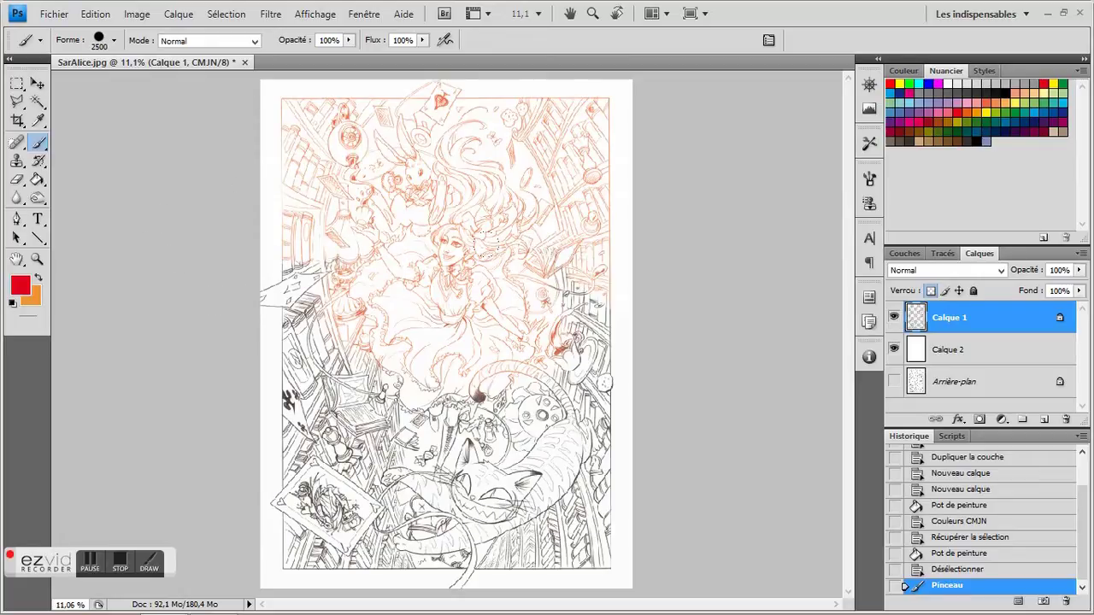
{"action": "left_click_drag", "start_coordinate": [488, 237], "coordinate": [535, 315]}
{"action": "mouse_move", "coordinate": [282, 282]}
{"action": "left_mouse_down"}
{"action": "mouse_move", "coordinate": [154, 361]}
{"action": "mouse_move", "coordinate": [176, 167]}
{"action": "left_mouse_up"}
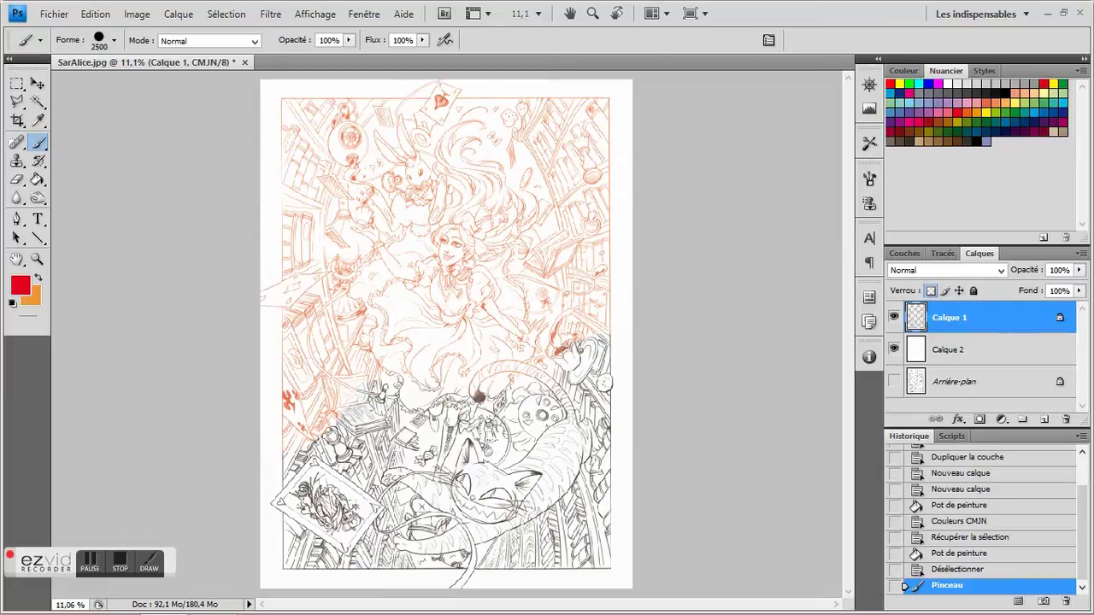
{"action": "left_click_drag", "start_coordinate": [335, 397], "coordinate": [517, 234]}
{"action": "left_click_drag", "start_coordinate": [479, 396], "coordinate": [363, 386]}
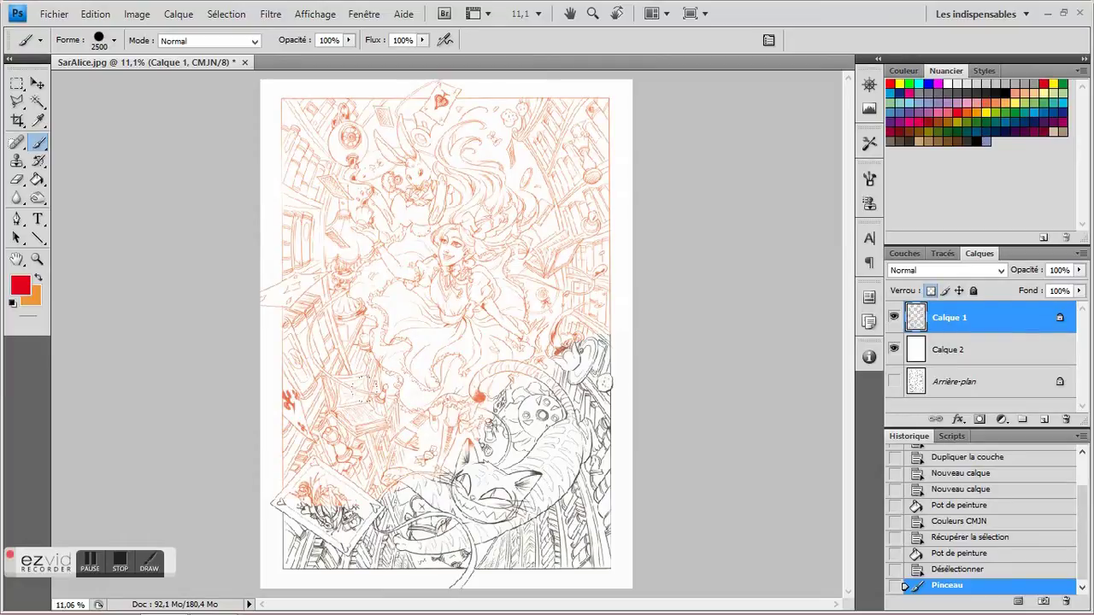
{"action": "mouse_move", "coordinate": [794, 250]}
{"action": "left_mouse_down"}
{"action": "mouse_move", "coordinate": [566, 500]}
{"action": "mouse_move", "coordinate": [479, 538]}
{"action": "mouse_move", "coordinate": [295, 521]}
{"action": "left_mouse_up"}
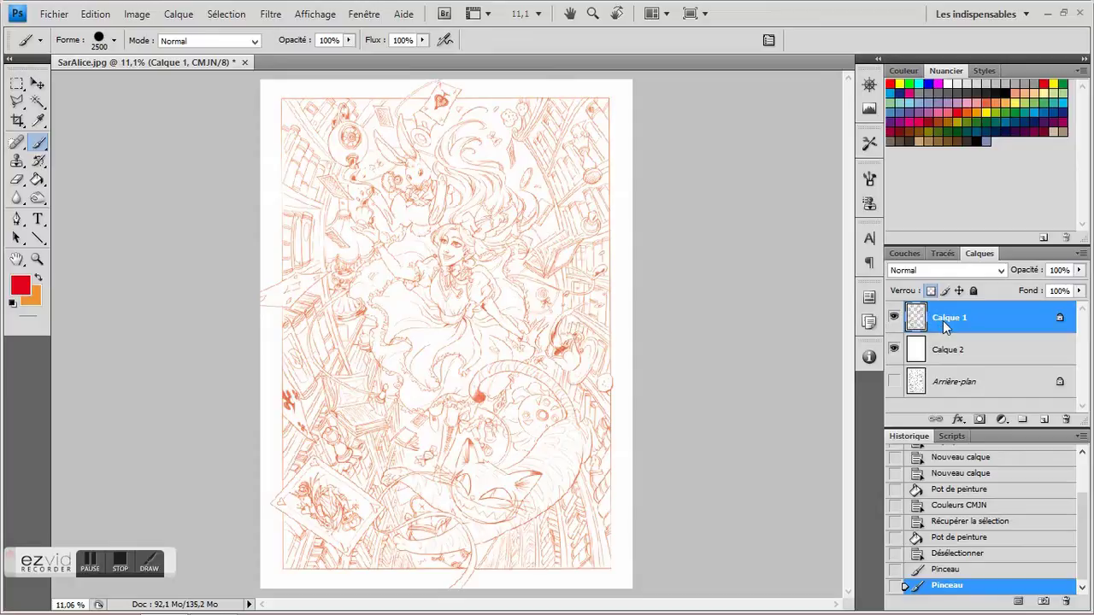
Rename the Calque 1 layer as "Couche de soutien"
{"action": "double_click", "coordinate": [943, 323]}
{"action": "type", "text": "Couche de s"}
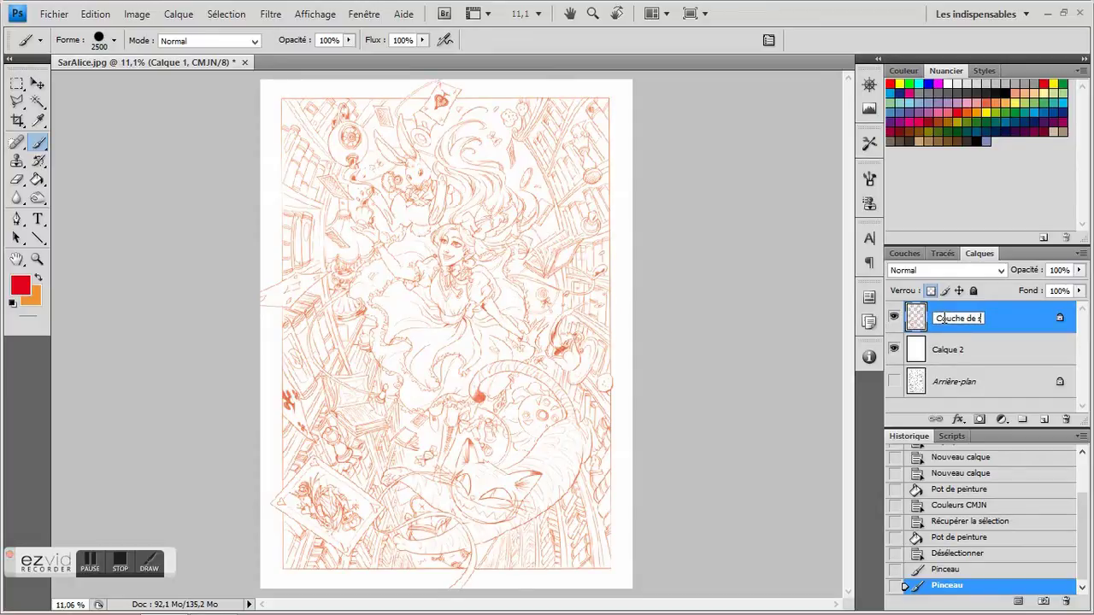
{"action": "type", "text": "outien"}
{"action": "key", "text": "Return"}
Duplicate the Couche de soutien layer as "Line" and brush over its line art with a dark swatch colour
{"action": "right_click", "coordinate": [943, 319]}
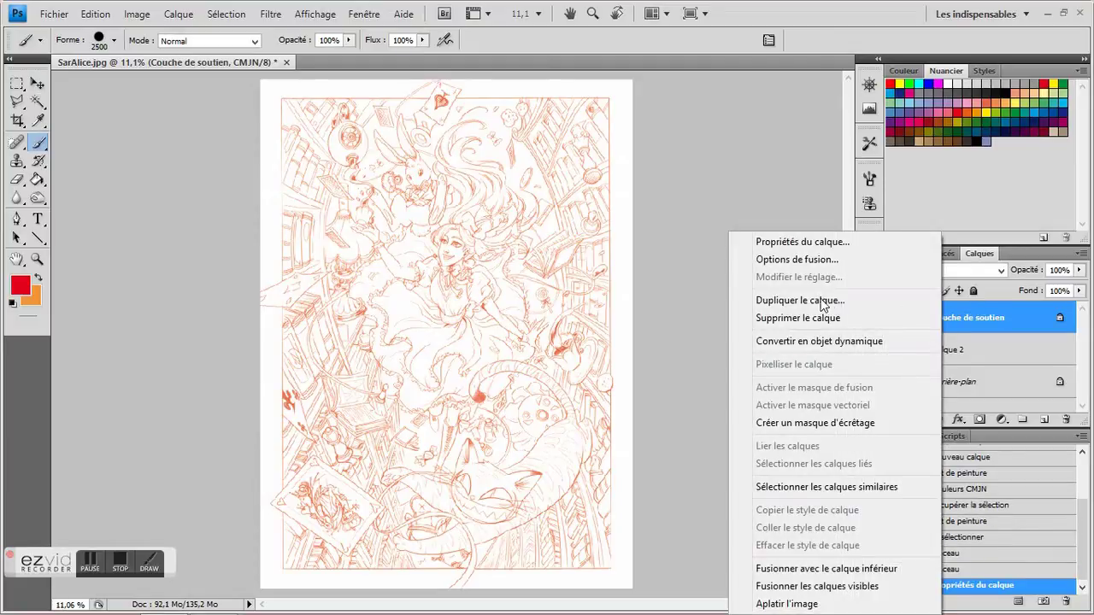
{"action": "left_click", "coordinate": [816, 299]}
{"action": "type", "text": "Line"}
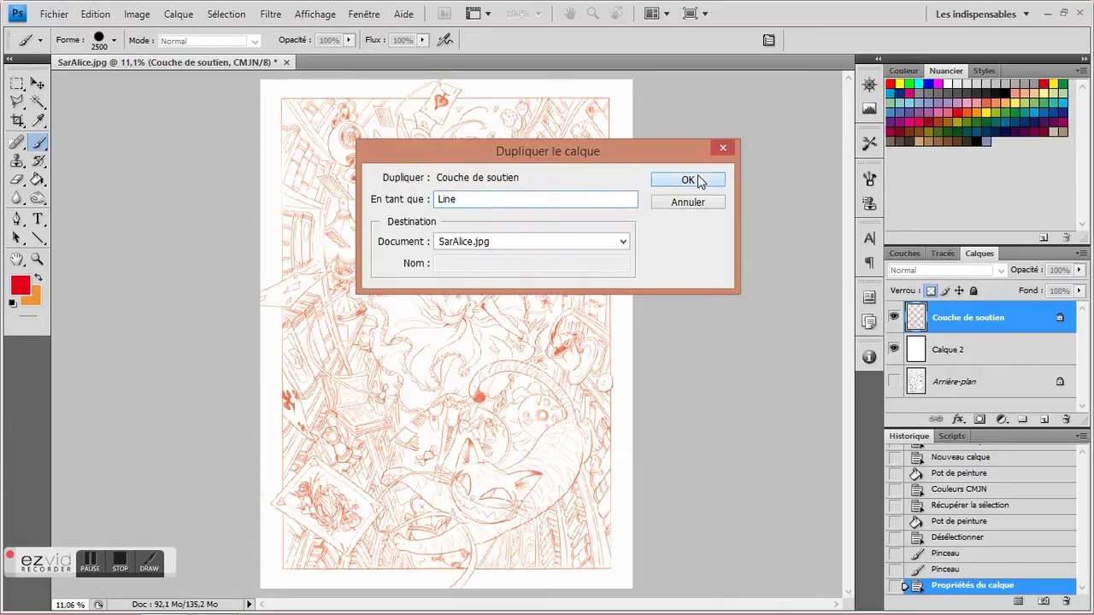
{"action": "left_click", "coordinate": [690, 179]}
{"action": "left_click", "coordinate": [977, 142]}
{"action": "left_click_drag", "start_coordinate": [172, 44], "coordinate": [617, 71]}
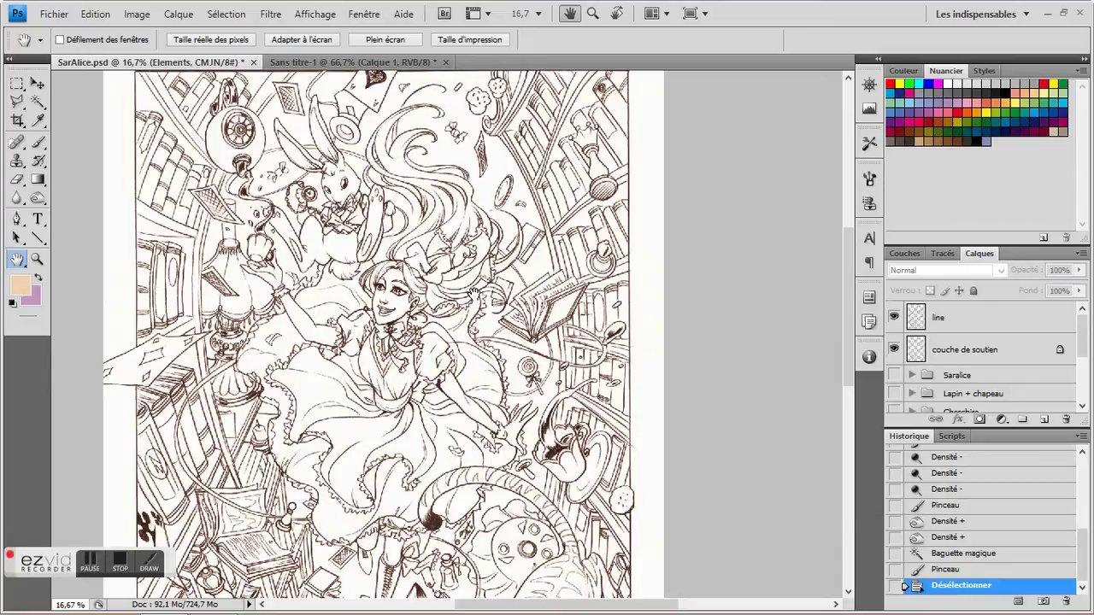
In SarAlice.psd, compare the artwork with the line layer hidden and shown, and make the Saralice group visible
{"action": "left_click", "coordinate": [895, 321]}
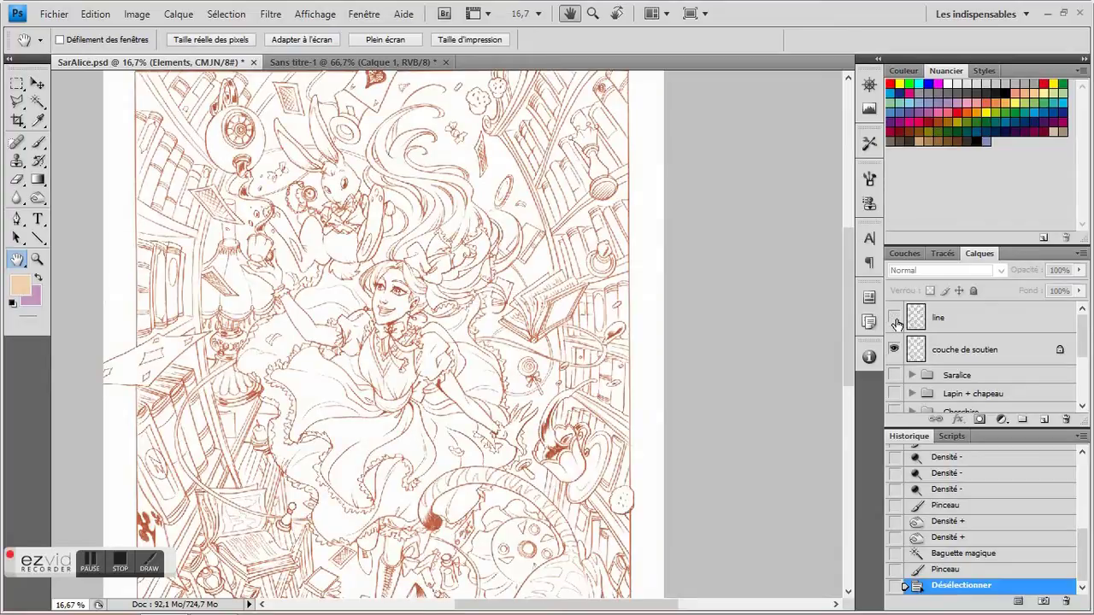
{"action": "left_click", "coordinate": [895, 320]}
{"action": "left_click", "coordinate": [895, 377]}
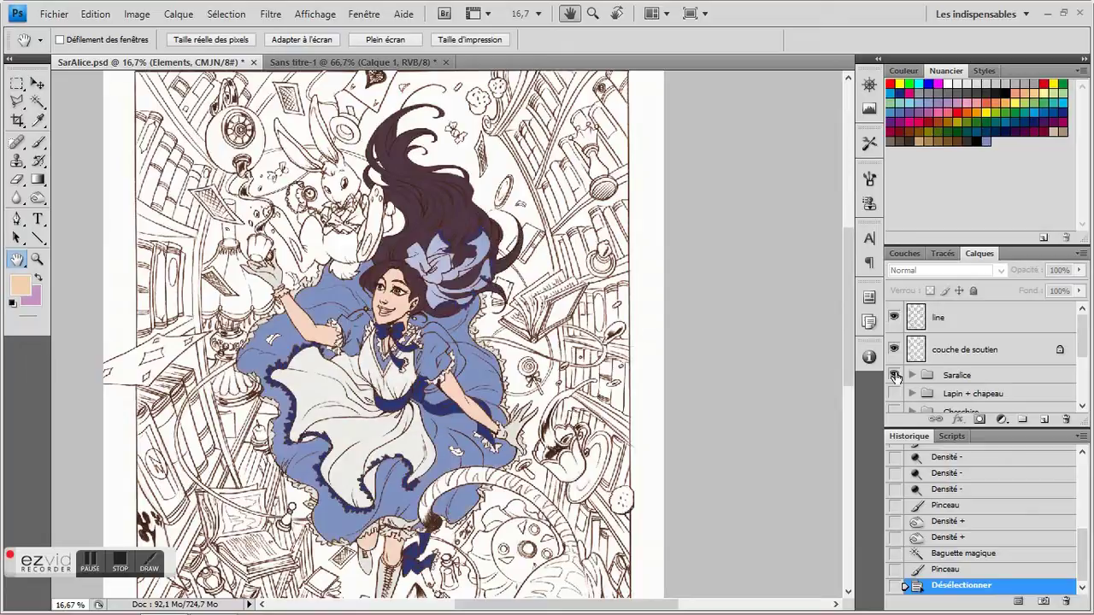
Expand the Saralice group and toggle its bottes et gant, dentelle juper and ceinture layers to examine which areas each one colours
{"action": "left_click", "coordinate": [913, 377]}
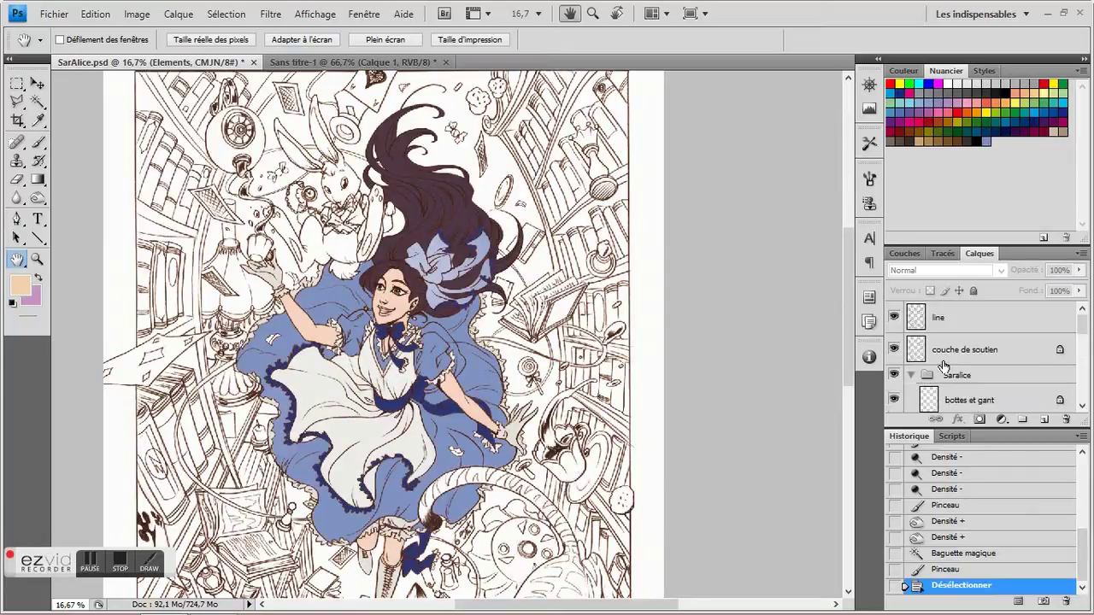
{"action": "scroll", "coordinate": [913, 376], "scroll_direction": "down", "scroll_amount": 2}
{"action": "left_click", "coordinate": [894, 336]}
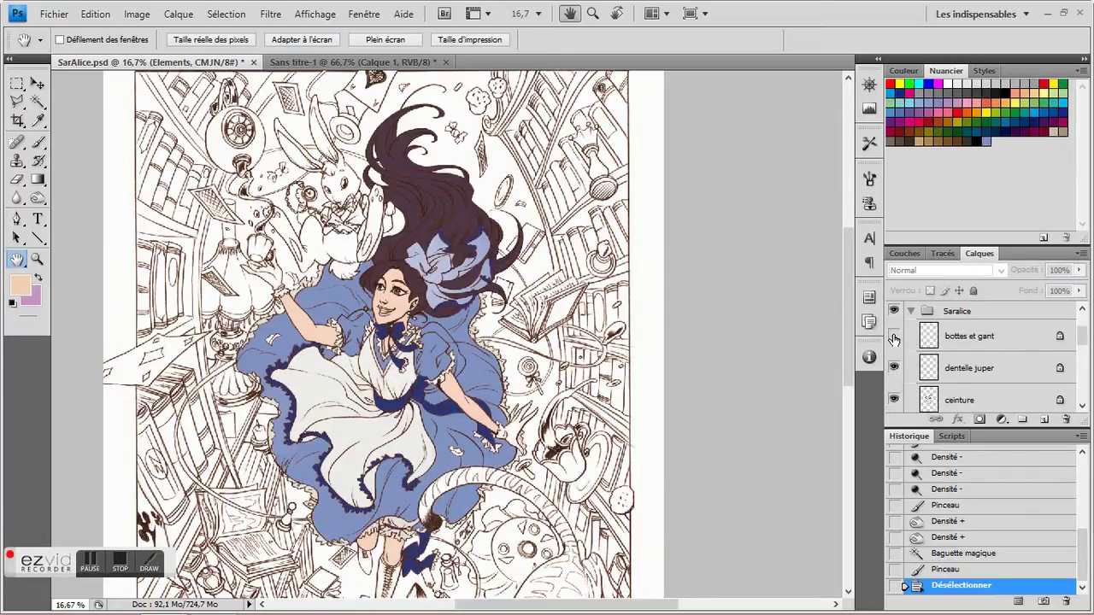
{"action": "left_click", "coordinate": [894, 337]}
{"action": "left_click", "coordinate": [894, 367]}
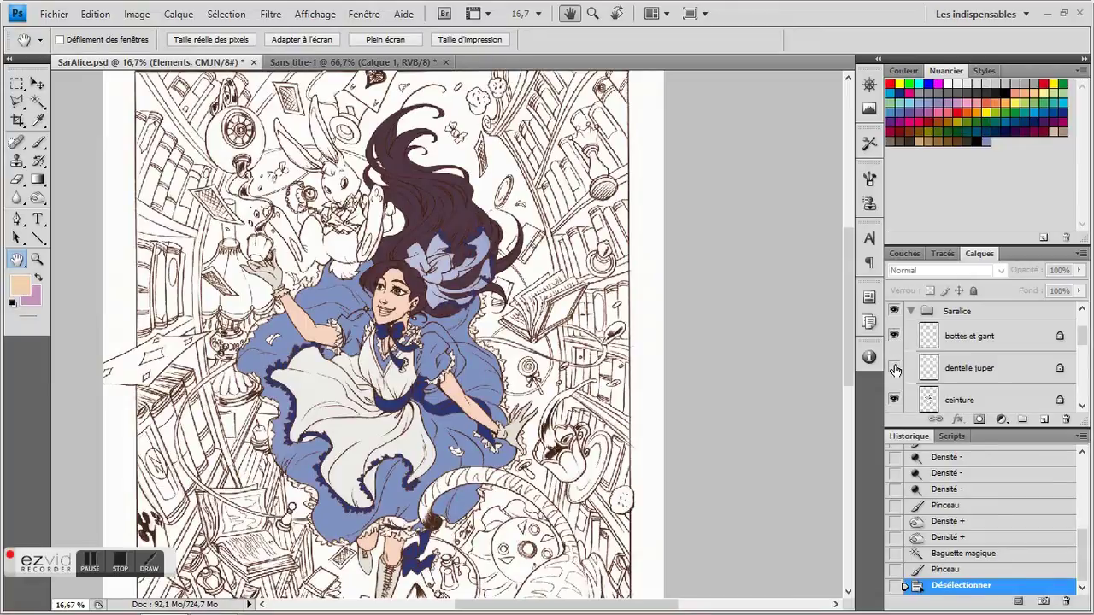
{"action": "left_click", "coordinate": [894, 368]}
{"action": "left_click", "coordinate": [893, 400]}
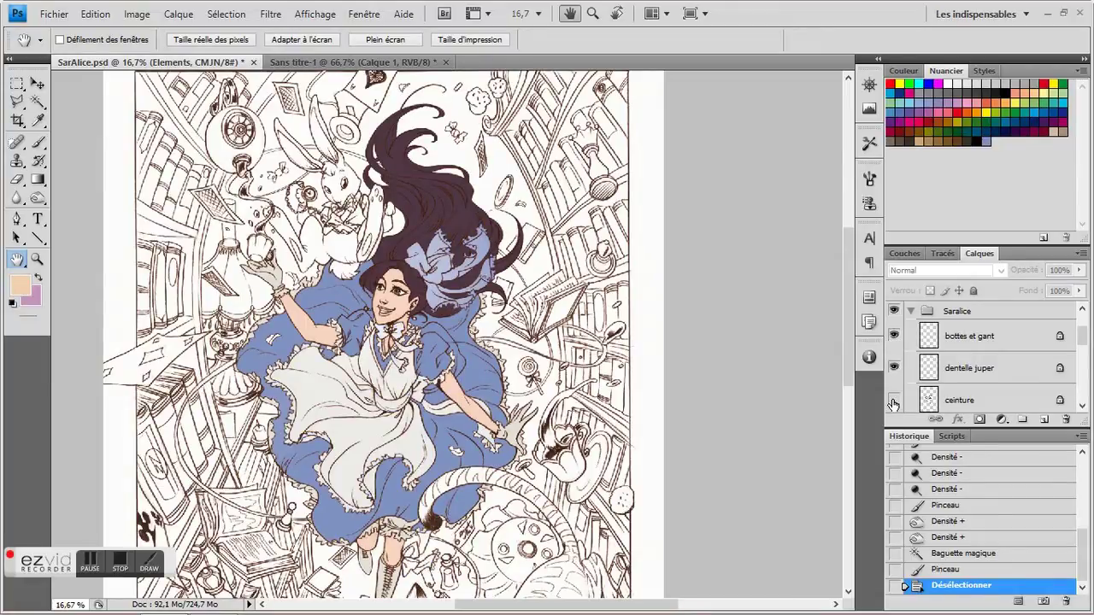
{"action": "left_click", "coordinate": [893, 400]}
{"action": "left_click", "coordinate": [957, 402]}
Toggle the tablier, robe bleue, visage and cheveux layers to examine their flat colours, and collapse the Saralice group
{"action": "scroll", "coordinate": [962, 395], "scroll_direction": "down", "scroll_amount": 2}
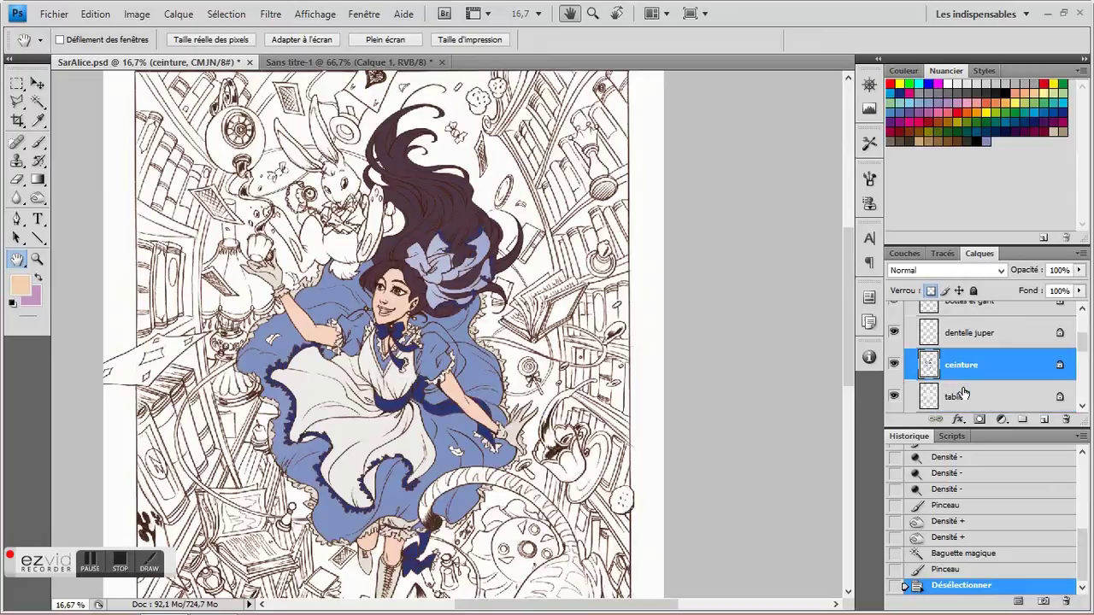
{"action": "left_click", "coordinate": [894, 367]}
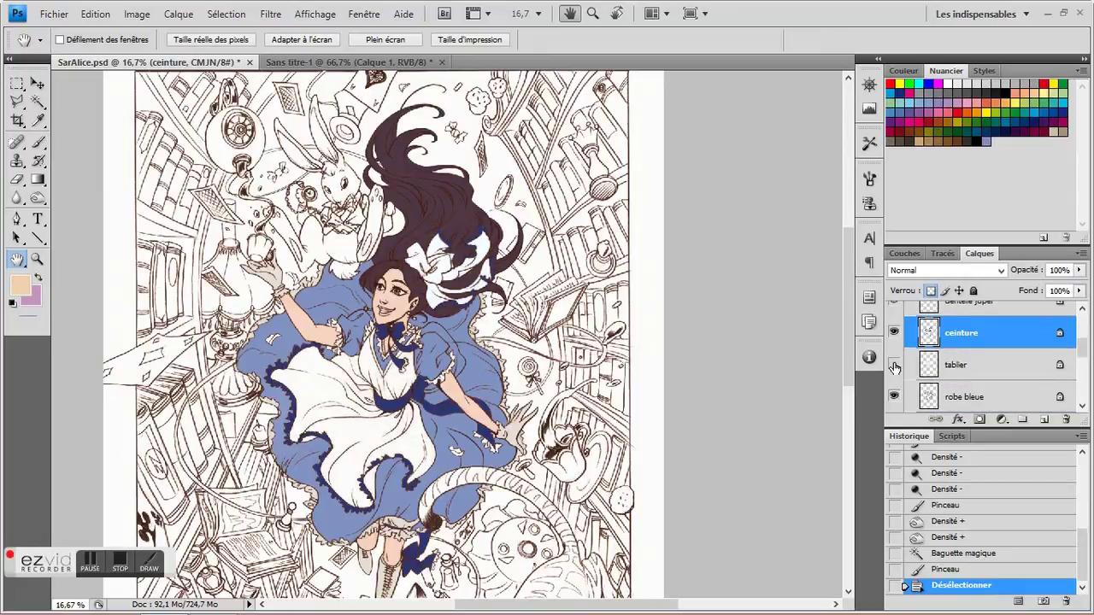
{"action": "left_click", "coordinate": [894, 367]}
{"action": "left_click", "coordinate": [929, 395]}
{"action": "scroll", "coordinate": [923, 376], "scroll_direction": "down", "scroll_amount": 1}
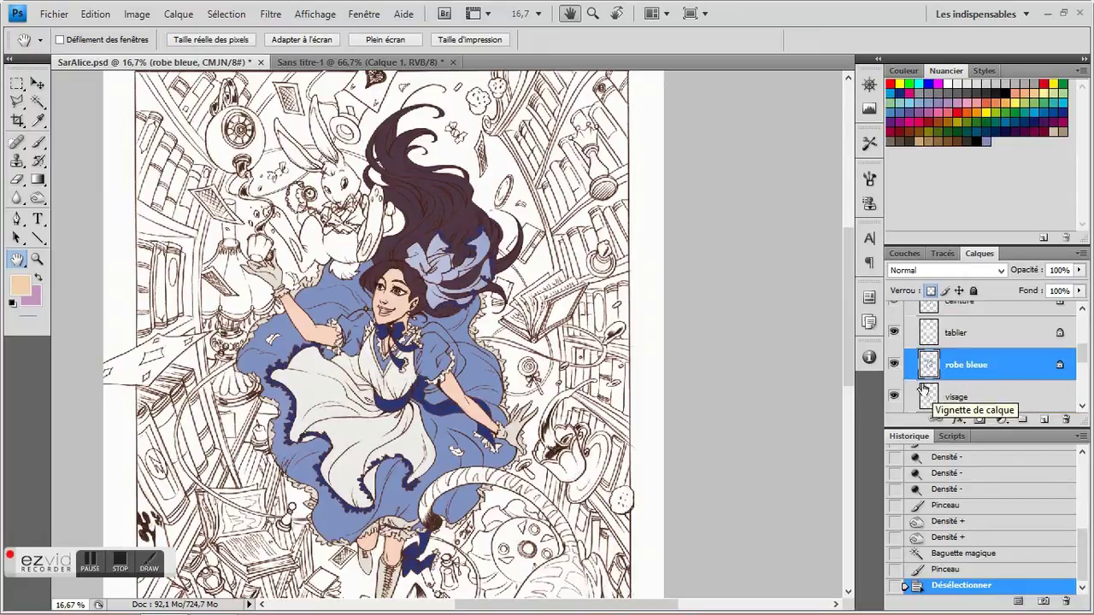
{"action": "left_click", "coordinate": [894, 366]}
{"action": "left_click", "coordinate": [894, 365]}
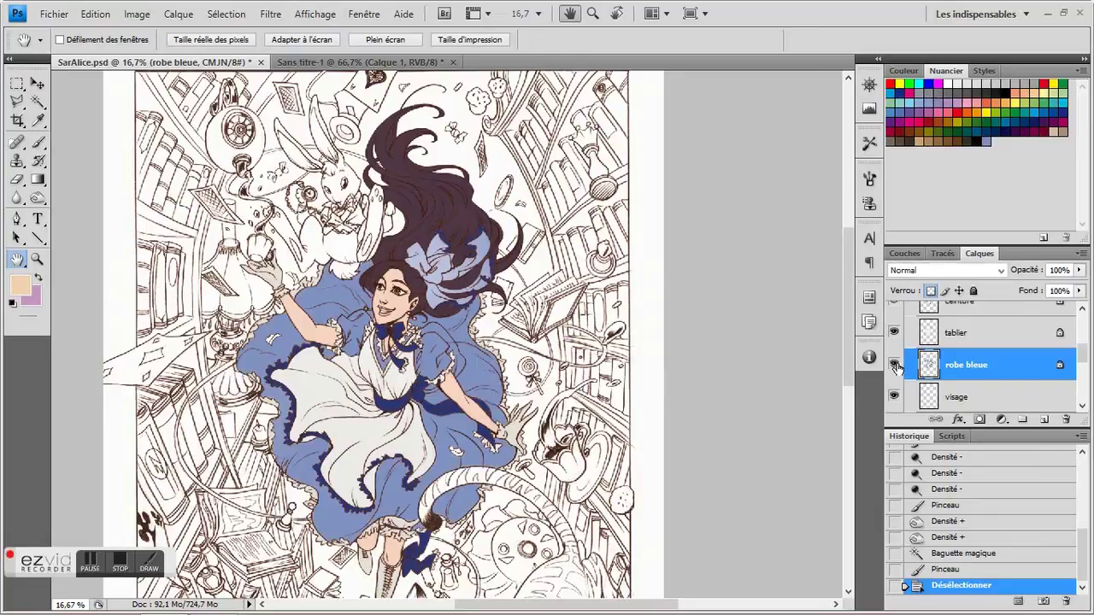
{"action": "scroll", "coordinate": [895, 368], "scroll_direction": "down", "scroll_amount": 1}
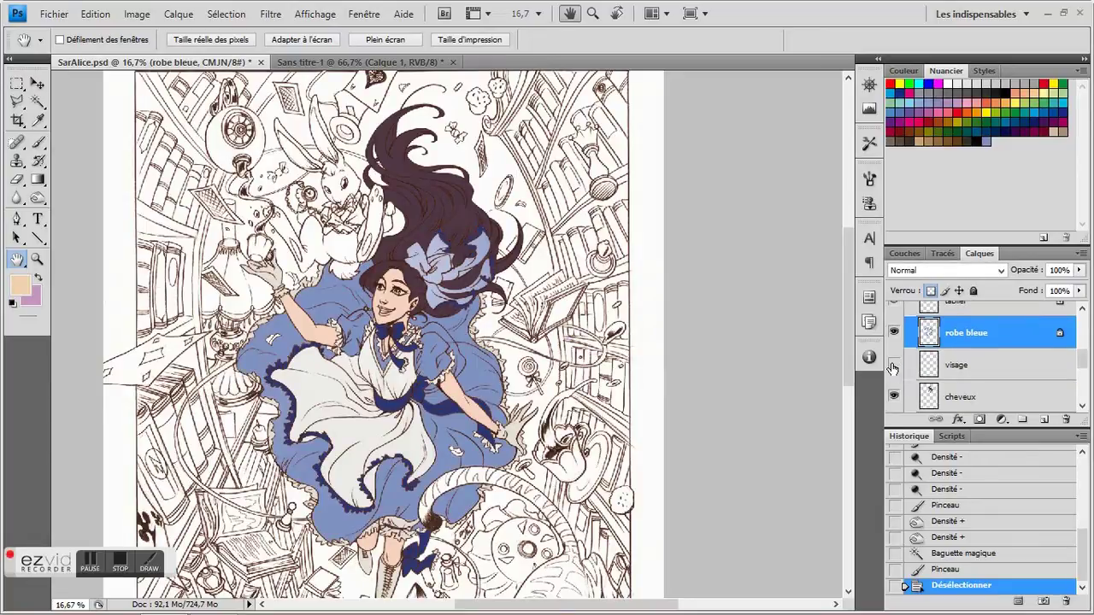
{"action": "left_click", "coordinate": [894, 397]}
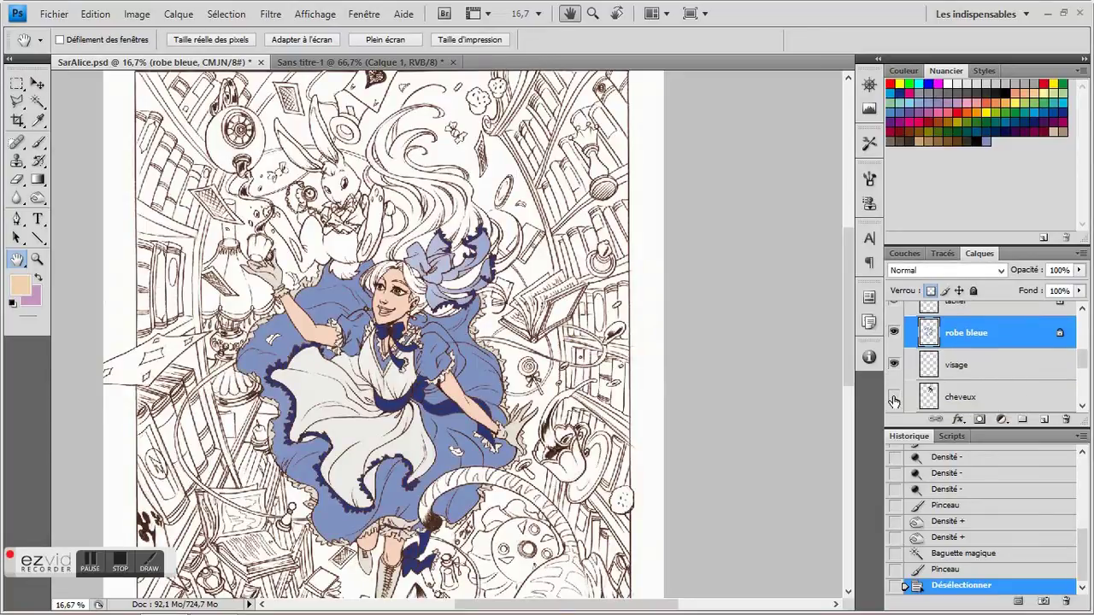
{"action": "left_click", "coordinate": [894, 398]}
{"action": "scroll", "coordinate": [940, 398], "scroll_direction": "up", "scroll_amount": 3}
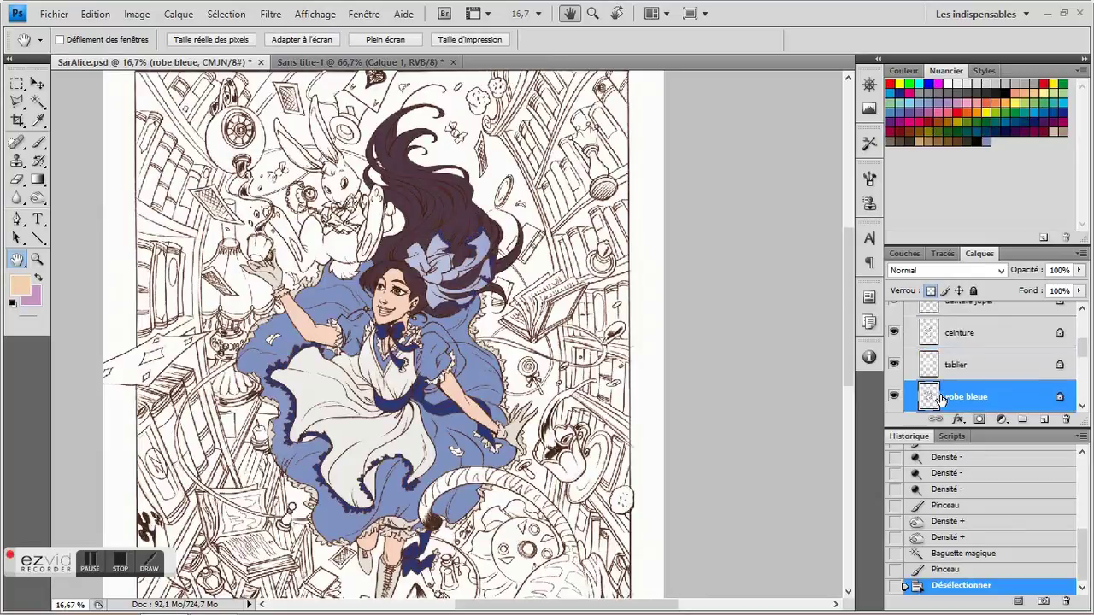
{"action": "left_click", "coordinate": [913, 308]}
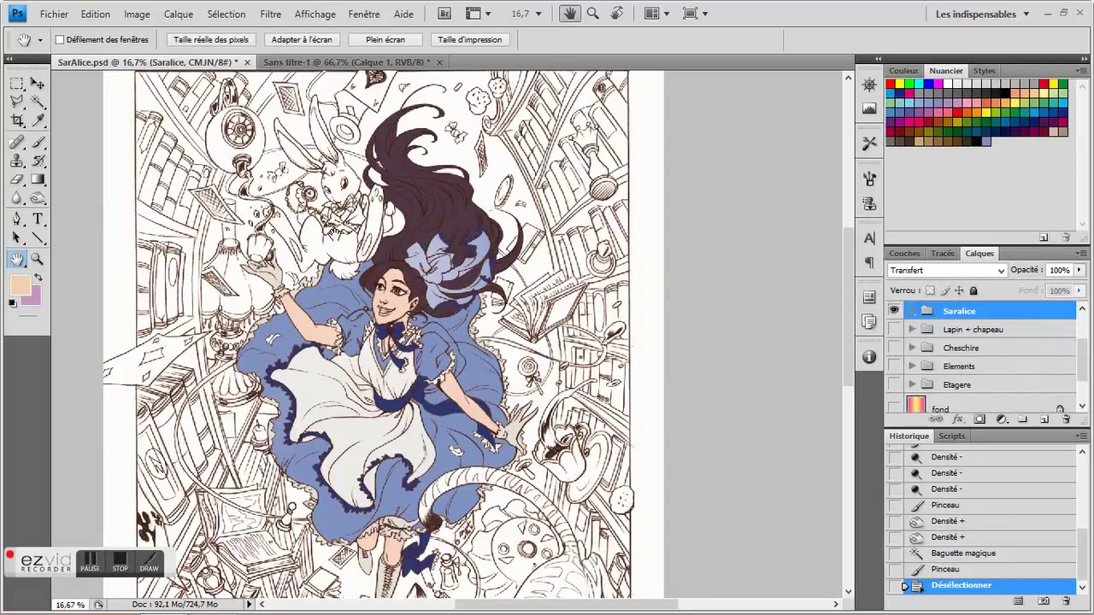
Fit the whole image on screen and show the Lapin + chapeau, Cheschire, Elements and Etagere groups
{"action": "left_click", "coordinate": [38, 259]}
{"action": "left_click", "coordinate": [432, 42]}
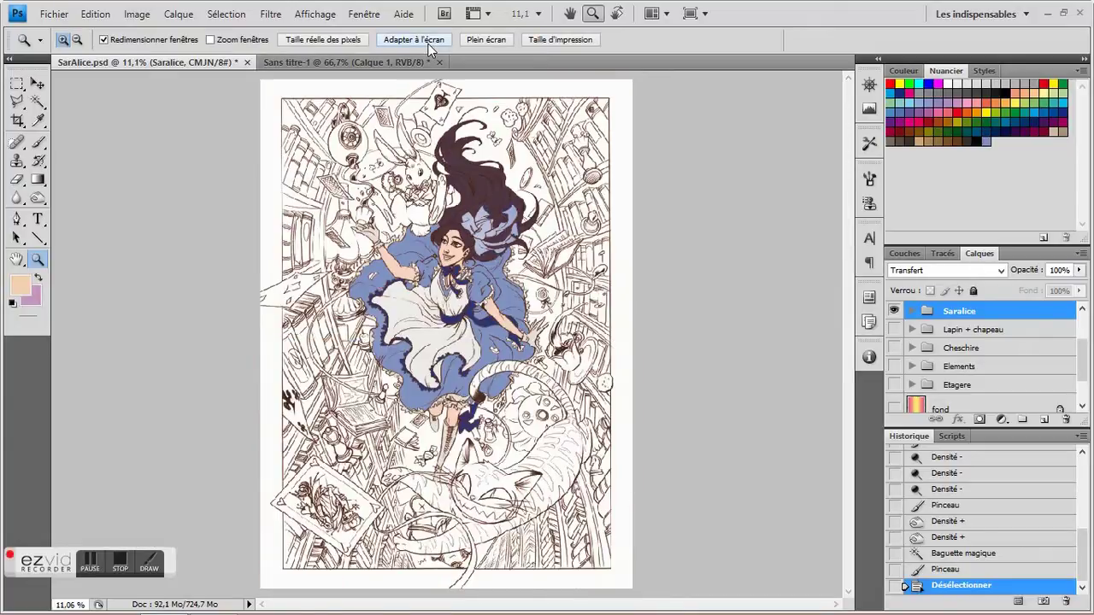
{"action": "left_click", "coordinate": [894, 330]}
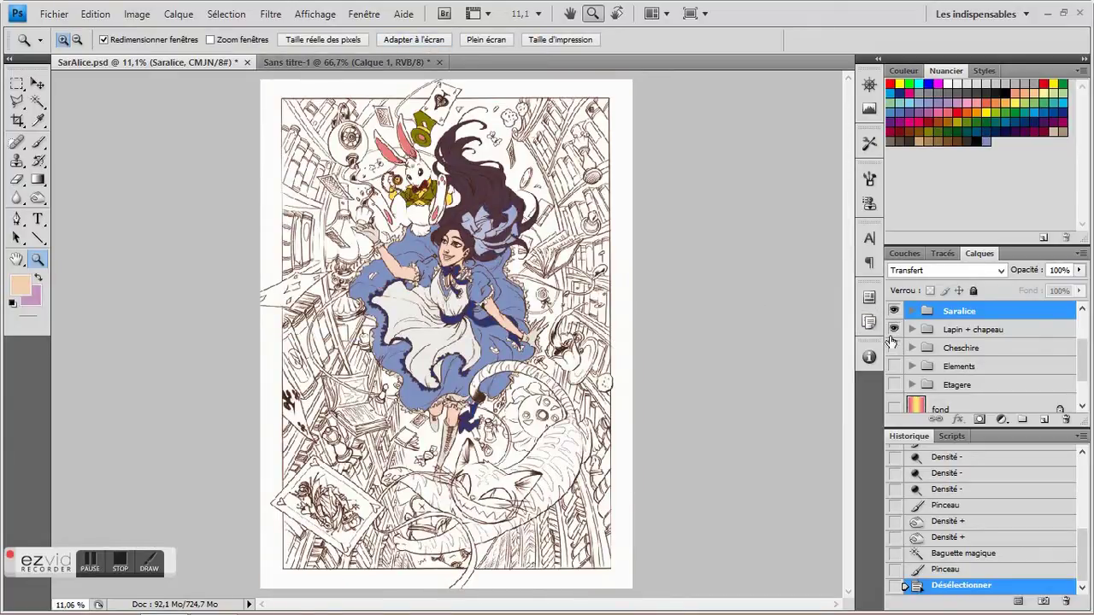
{"action": "left_click", "coordinate": [893, 349]}
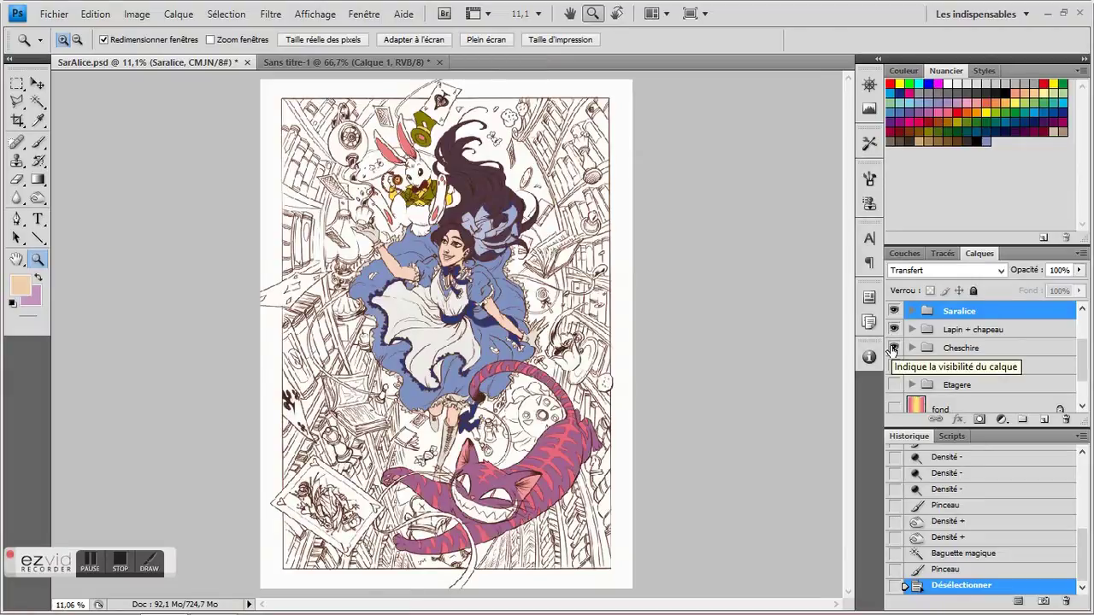
{"action": "left_click", "coordinate": [894, 367]}
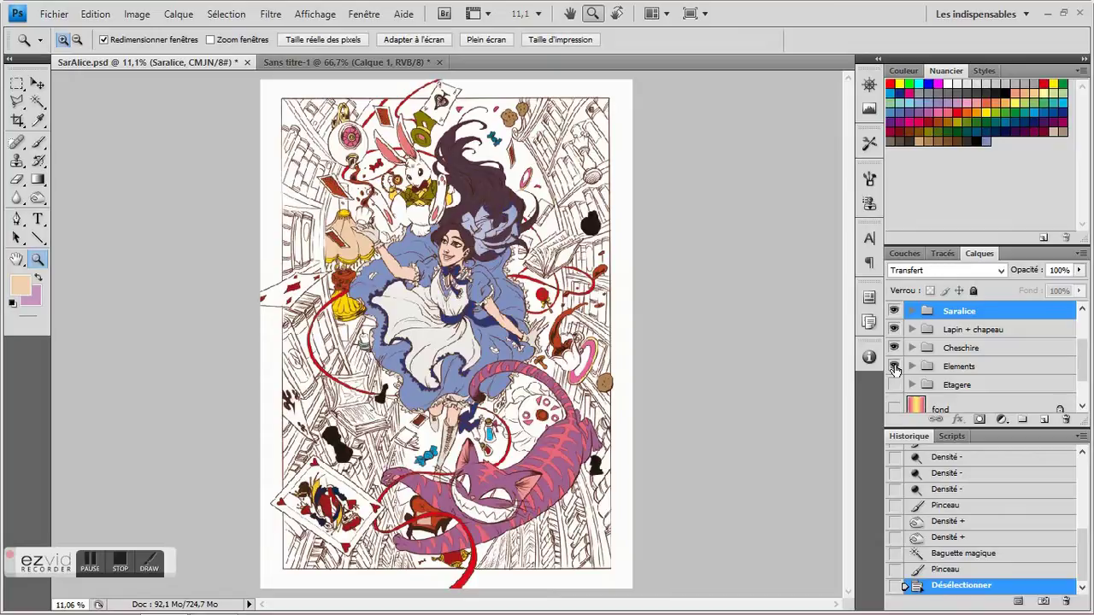
{"action": "left_click", "coordinate": [894, 386]}
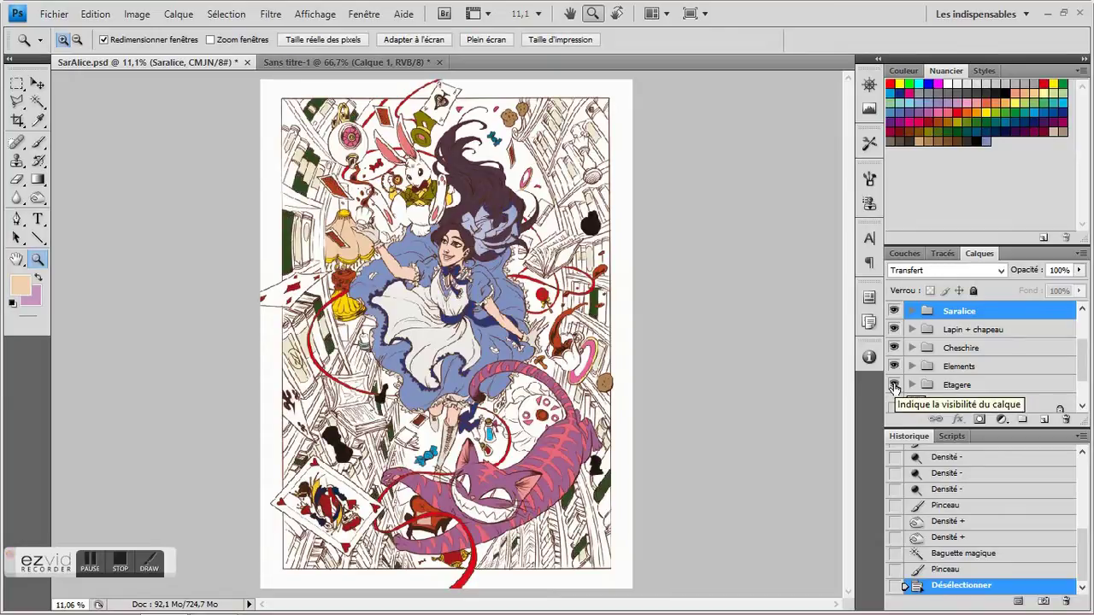
Add a new layer above biblio in the Etagere group and name it "couv2"
{"action": "left_click", "coordinate": [912, 385]}
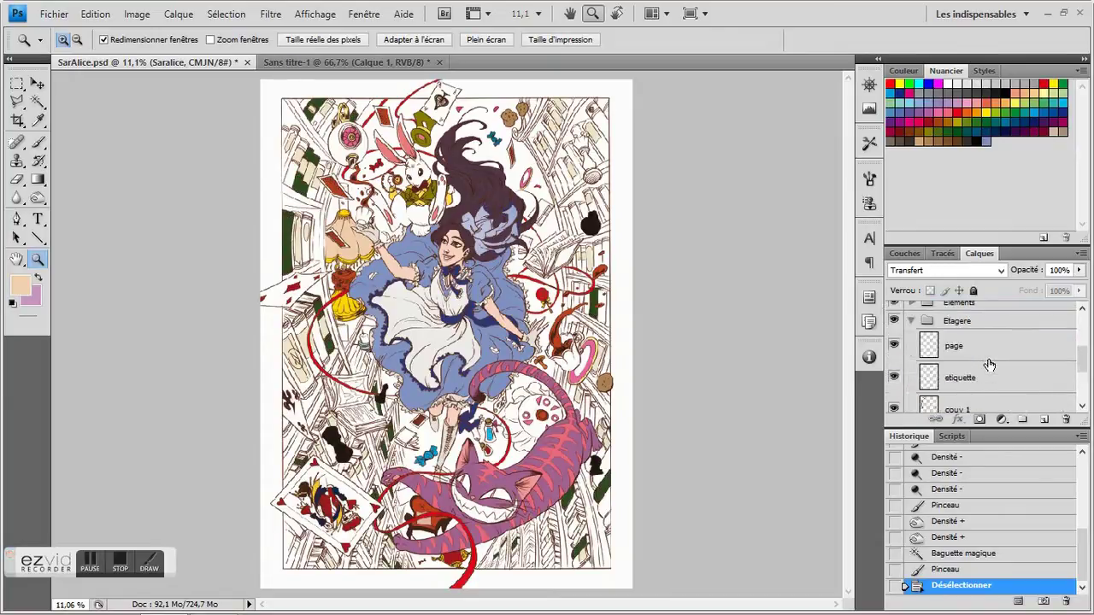
{"action": "scroll", "coordinate": [989, 367], "scroll_direction": "down", "scroll_amount": 2}
{"action": "left_click", "coordinate": [959, 345]}
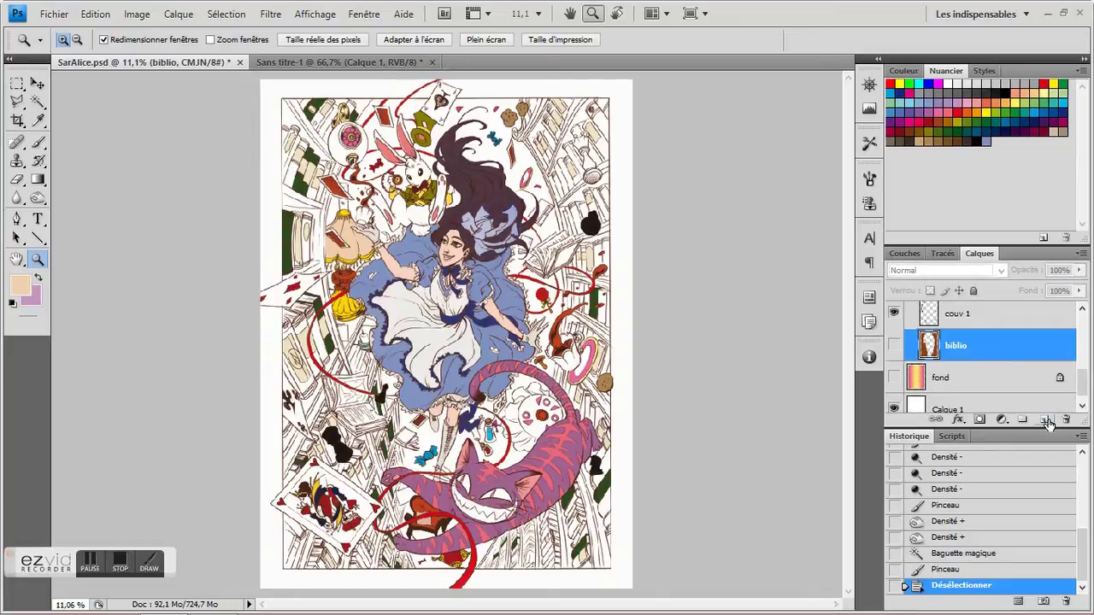
{"action": "left_click", "coordinate": [1043, 419]}
{"action": "double_click", "coordinate": [961, 346]}
{"action": "type", "text": "couv2"}
{"action": "key", "text": "Return"}
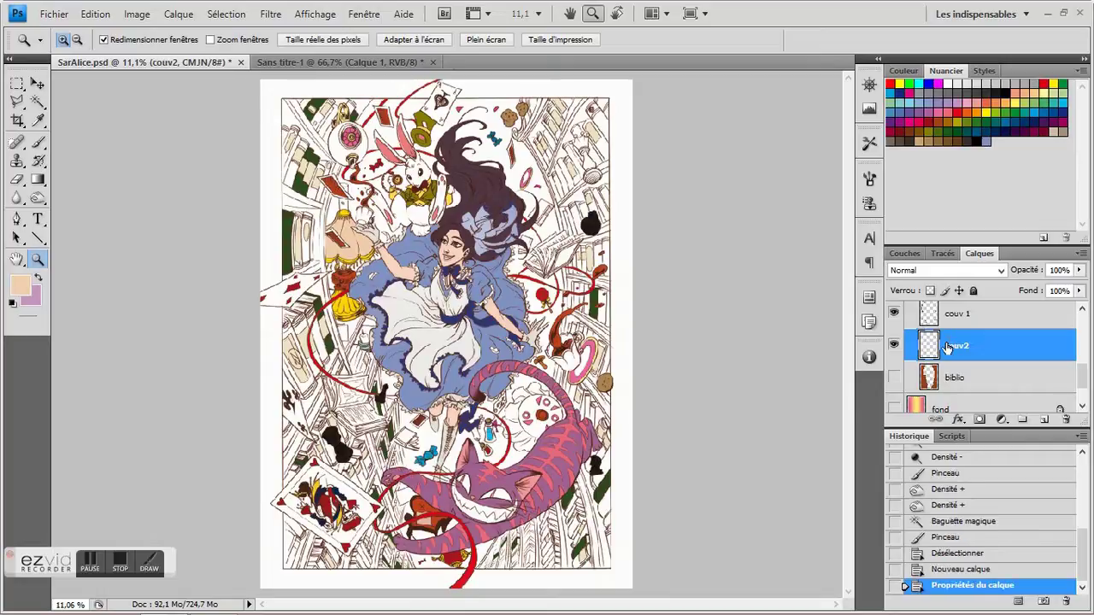
Set a purple foreground colour and outline the first and third uncoloured books on the upper shelf with the Polygonal Lasso
{"action": "left_click_drag", "start_coordinate": [276, 103], "coordinate": [362, 198]}
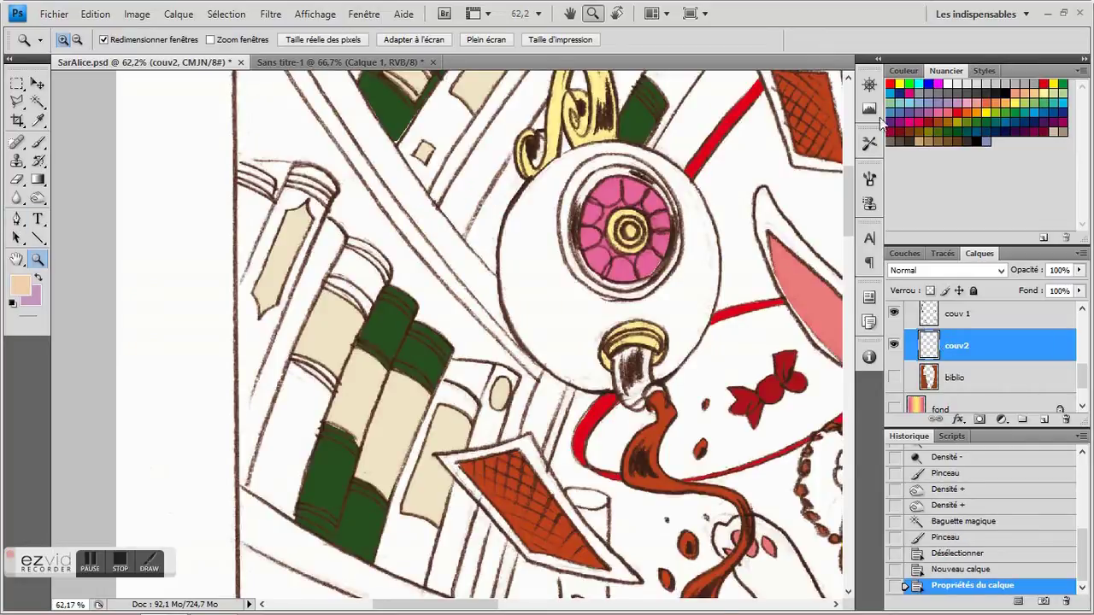
{"action": "left_click", "coordinate": [932, 108]}
{"action": "left_click", "coordinate": [17, 101]}
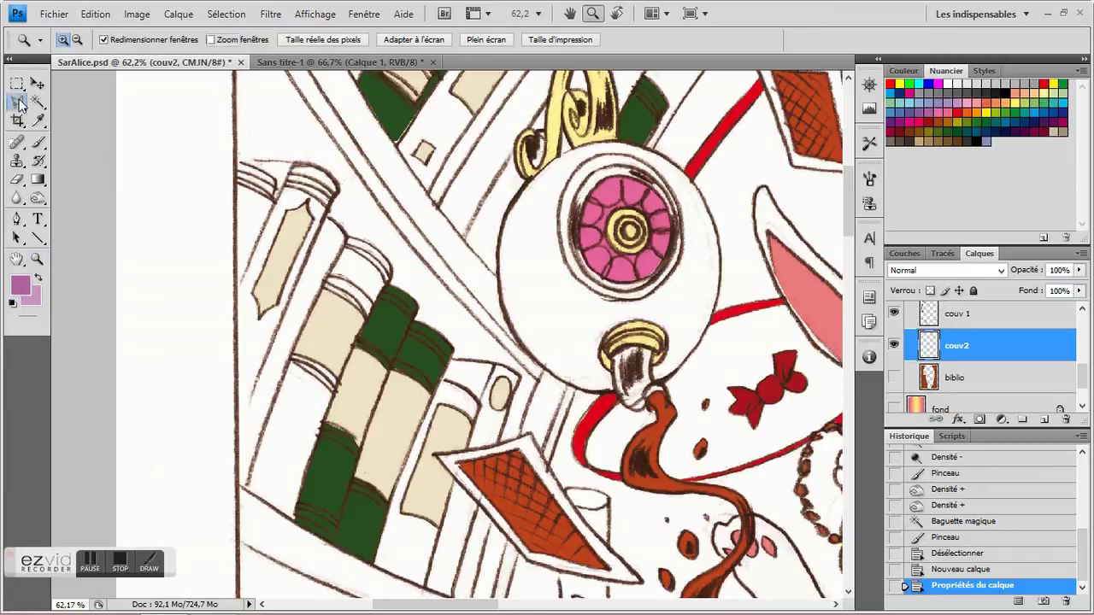
{"action": "mouse_move", "coordinate": [276, 200]}
{"action": "left_mouse_down"}
{"action": "mouse_move", "coordinate": [233, 301]}
{"action": "mouse_move", "coordinate": [236, 182]}
{"action": "left_mouse_up"}
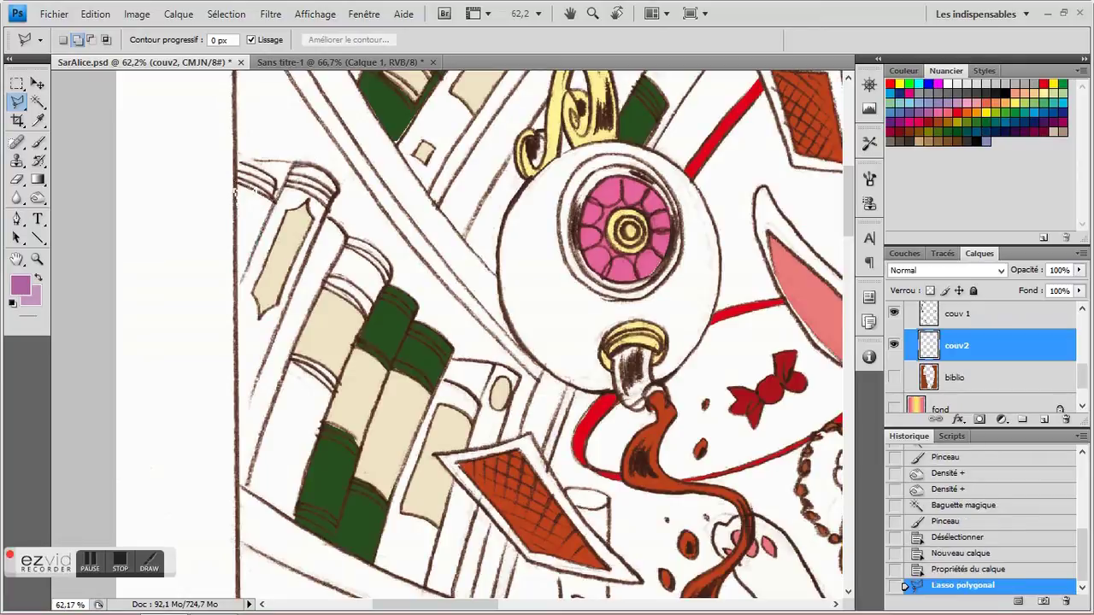
{"action": "left_click", "coordinate": [238, 450]}
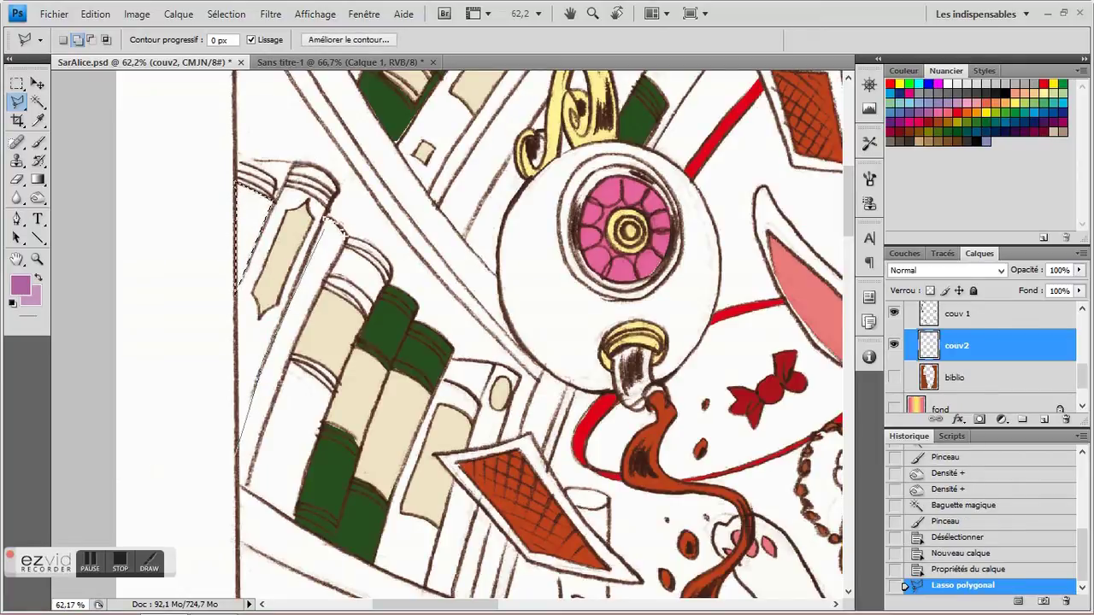
{"action": "left_click", "coordinate": [328, 216]}
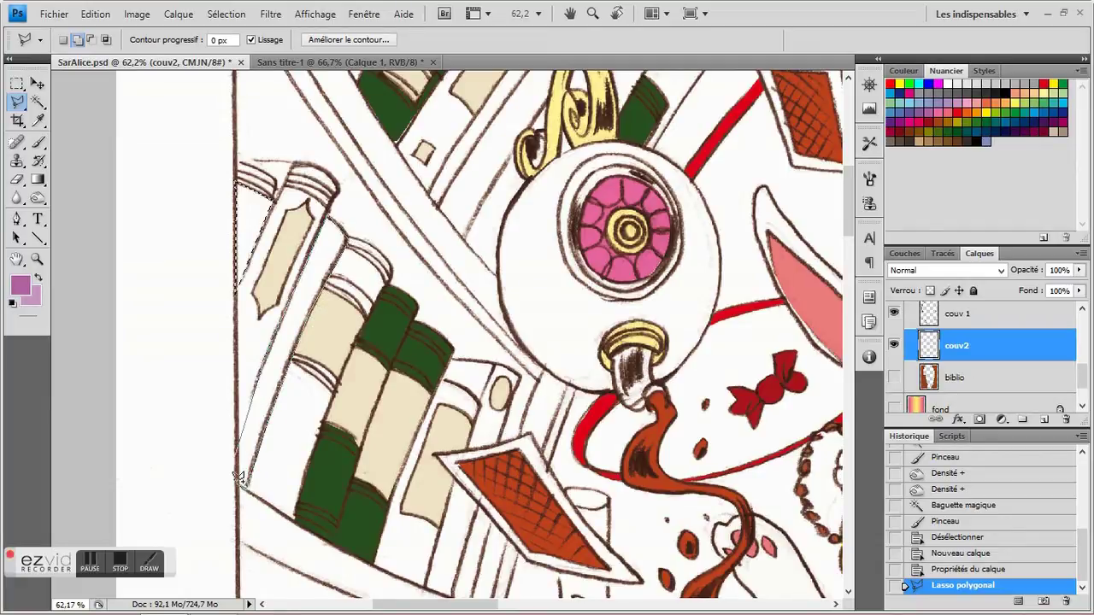
{"action": "left_click", "coordinate": [239, 477]}
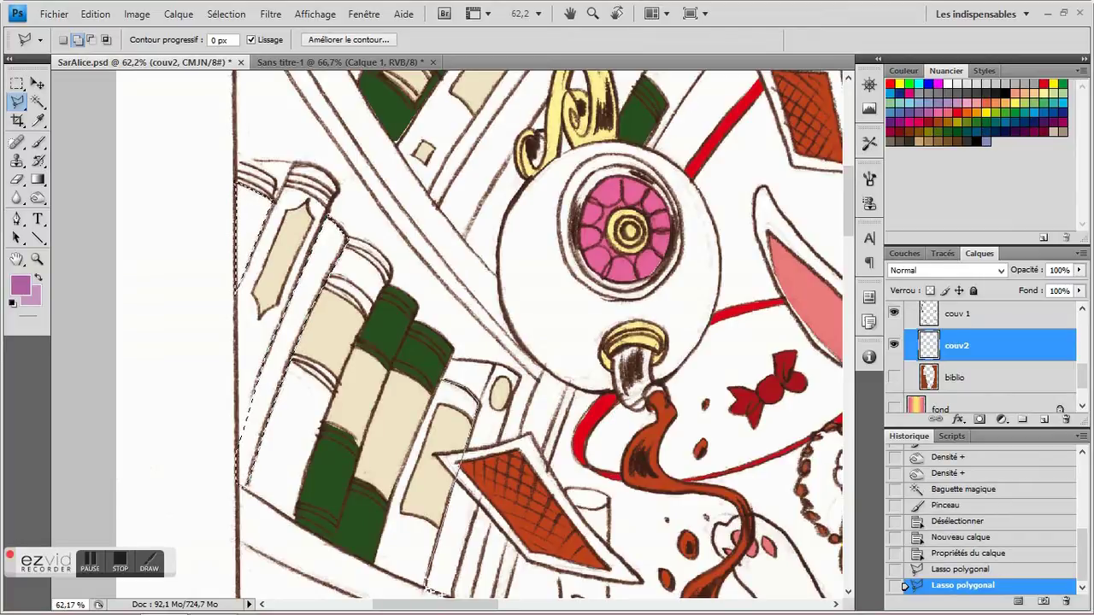
Add the label-bearing book beside the green pair and the book next to the large green one on the shelf below to the lasso selection
{"action": "left_click", "coordinate": [374, 560]}
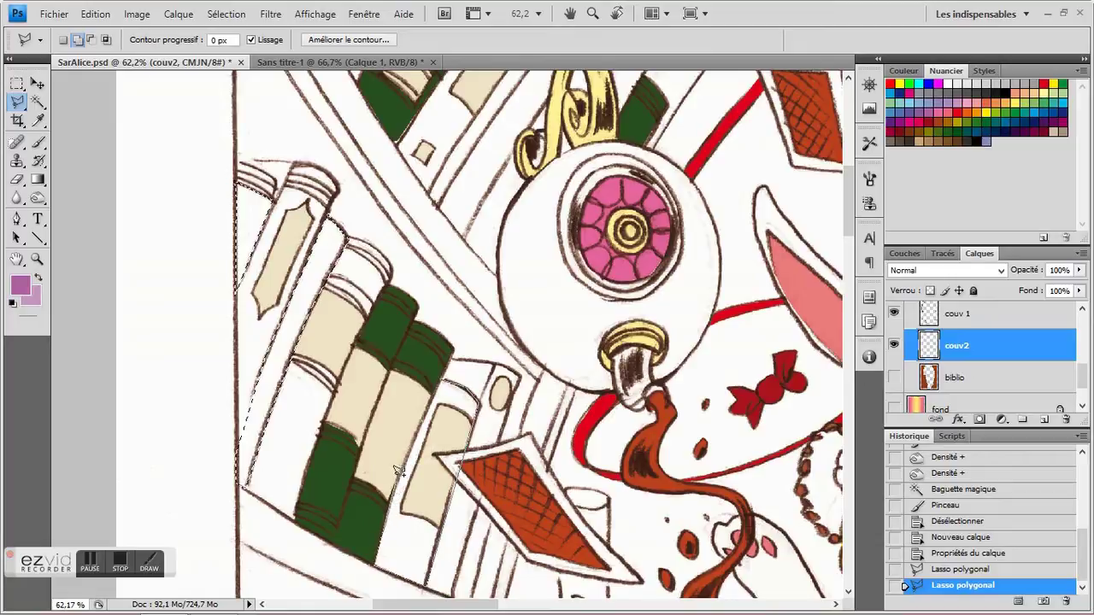
{"action": "left_click", "coordinate": [436, 393]}
{"action": "scroll", "coordinate": [437, 392], "scroll_direction": "down", "scroll_amount": 10}
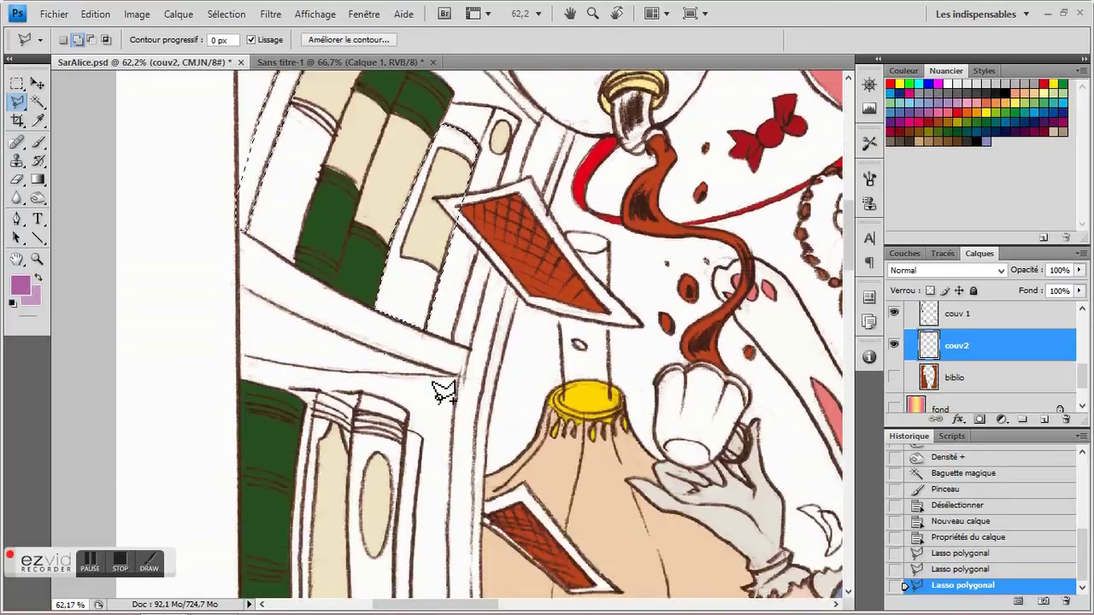
{"action": "scroll", "coordinate": [439, 392], "scroll_direction": "down", "scroll_amount": 1}
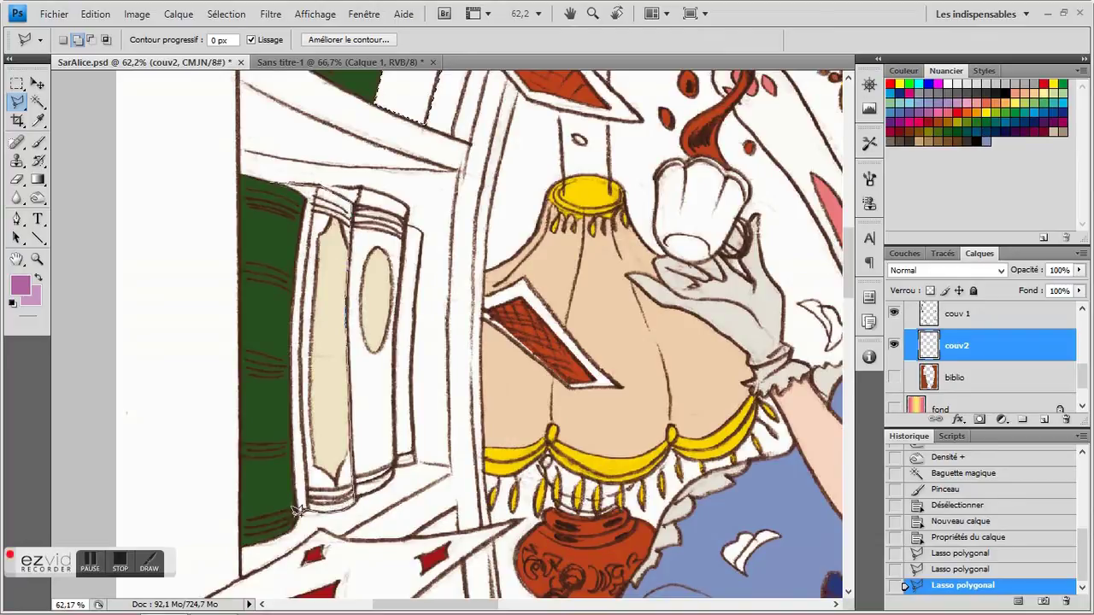
{"action": "left_click", "coordinate": [272, 392]}
{"action": "scroll", "coordinate": [271, 393], "scroll_direction": "down", "scroll_amount": 12}
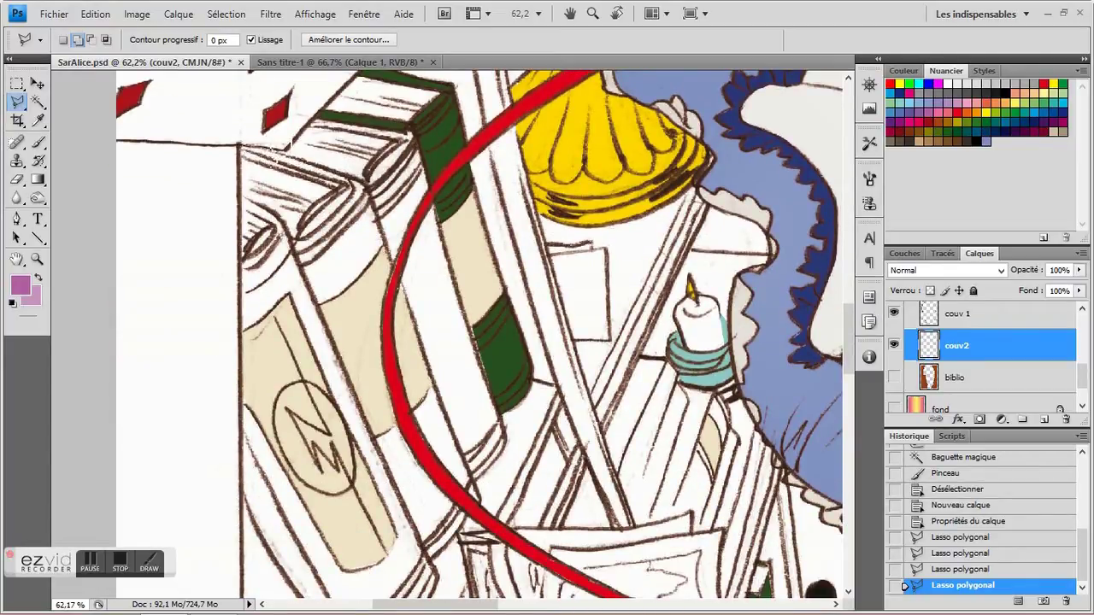
Add the narrow plain book beside the green-banded one and the book with the circular emblem to the Polygonal Lasso selection
{"action": "left_click", "coordinate": [372, 181]}
{"action": "left_click", "coordinate": [505, 434]}
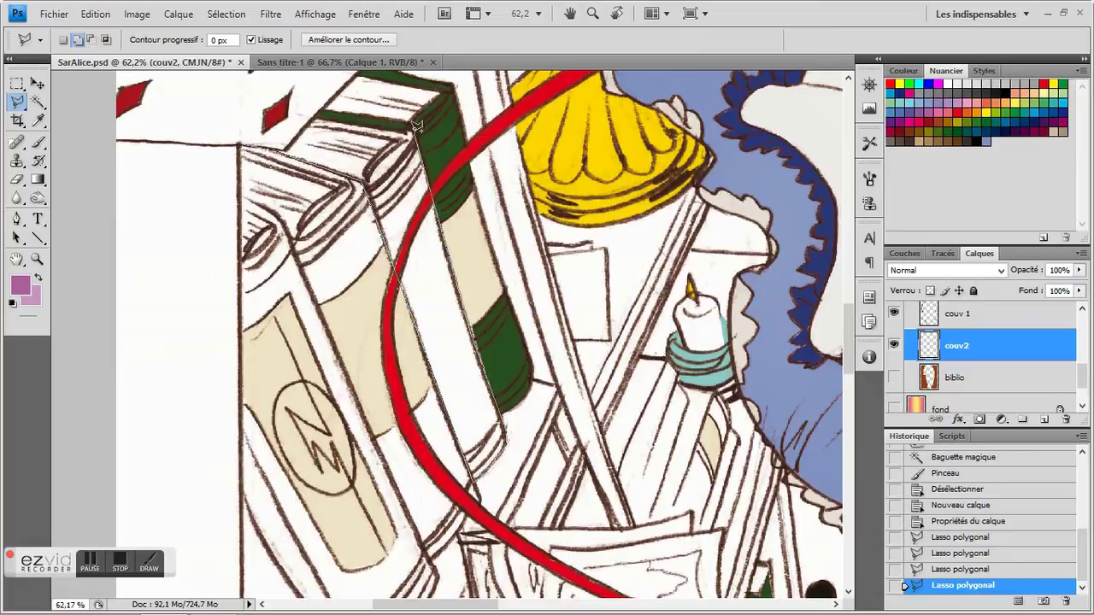
{"action": "left_click", "coordinate": [288, 141]}
{"action": "scroll", "coordinate": [274, 171], "scroll_direction": "down", "scroll_amount": 2}
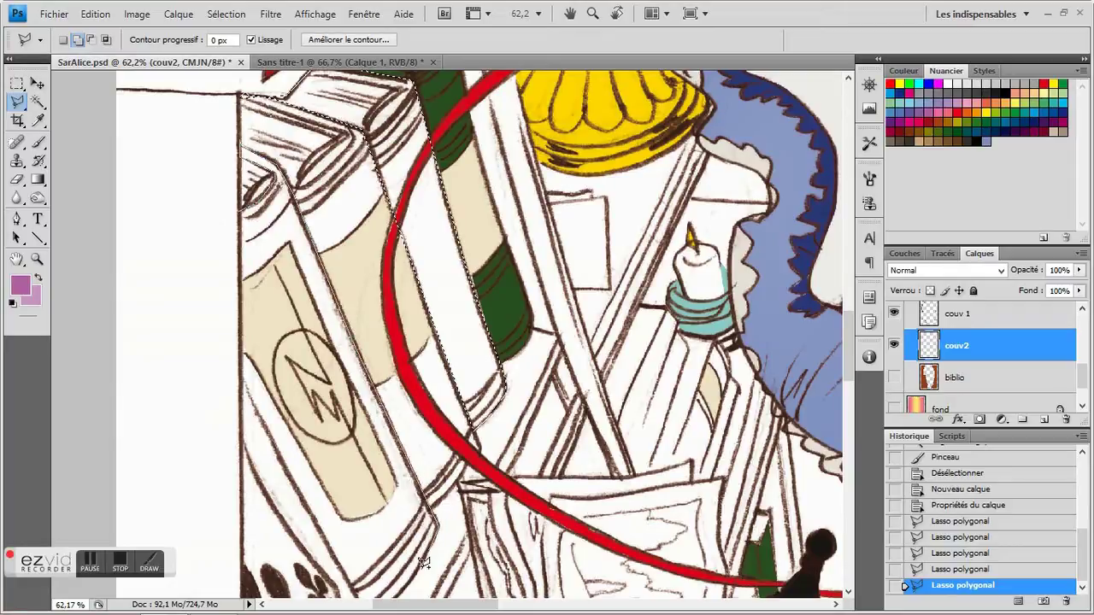
{"action": "scroll", "coordinate": [419, 564], "scroll_direction": "down", "scroll_amount": 1}
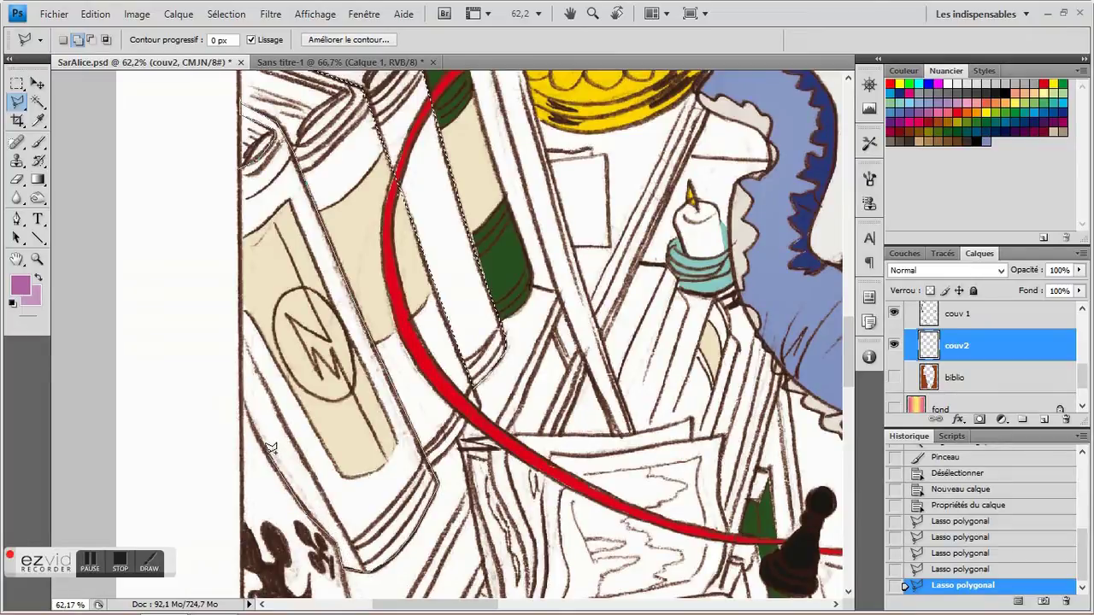
{"action": "double_click", "coordinate": [243, 396]}
Fill the selected book covers with purple on the couv2 layer using the Paint Bucket, and fit the whole image on screen
{"action": "left_click_drag", "start_coordinate": [37, 179], "coordinate": [70, 195]}
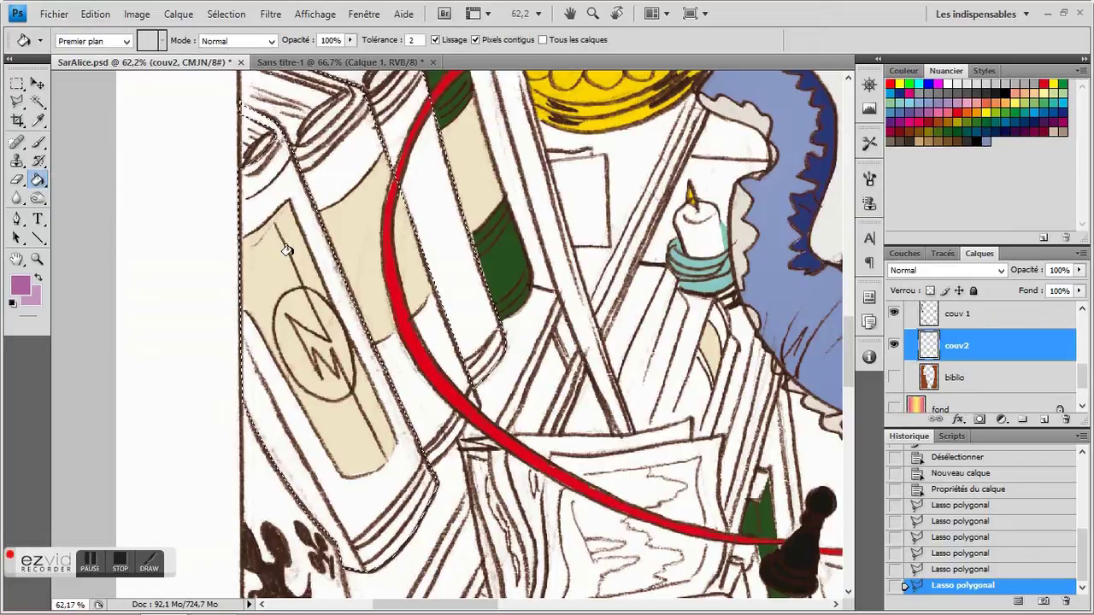
{"action": "left_click", "coordinate": [291, 255]}
{"action": "left_click", "coordinate": [37, 259]}
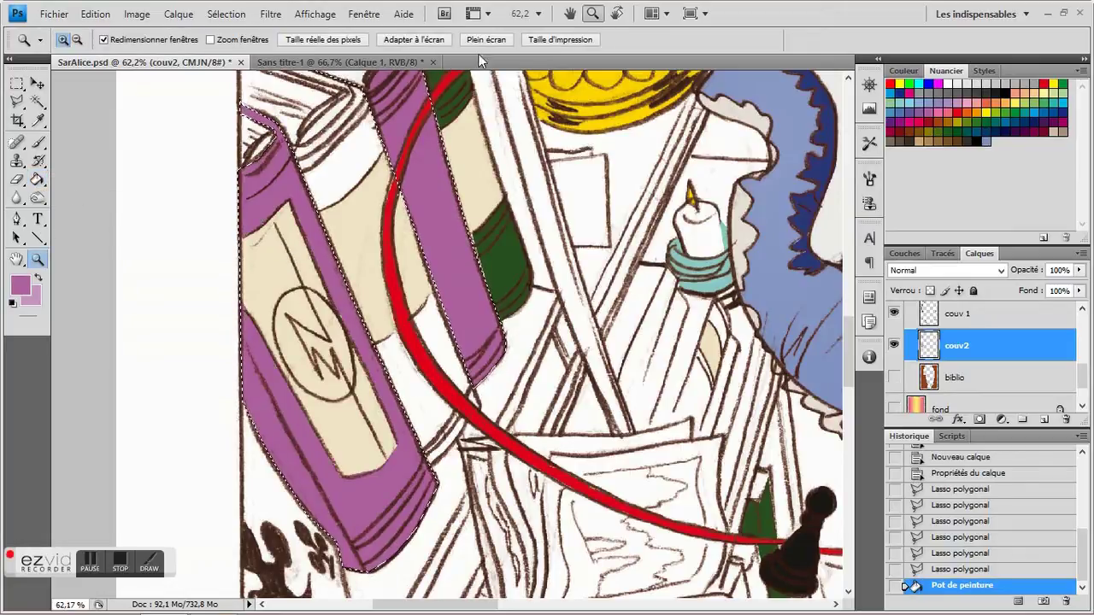
{"action": "left_click", "coordinate": [417, 38]}
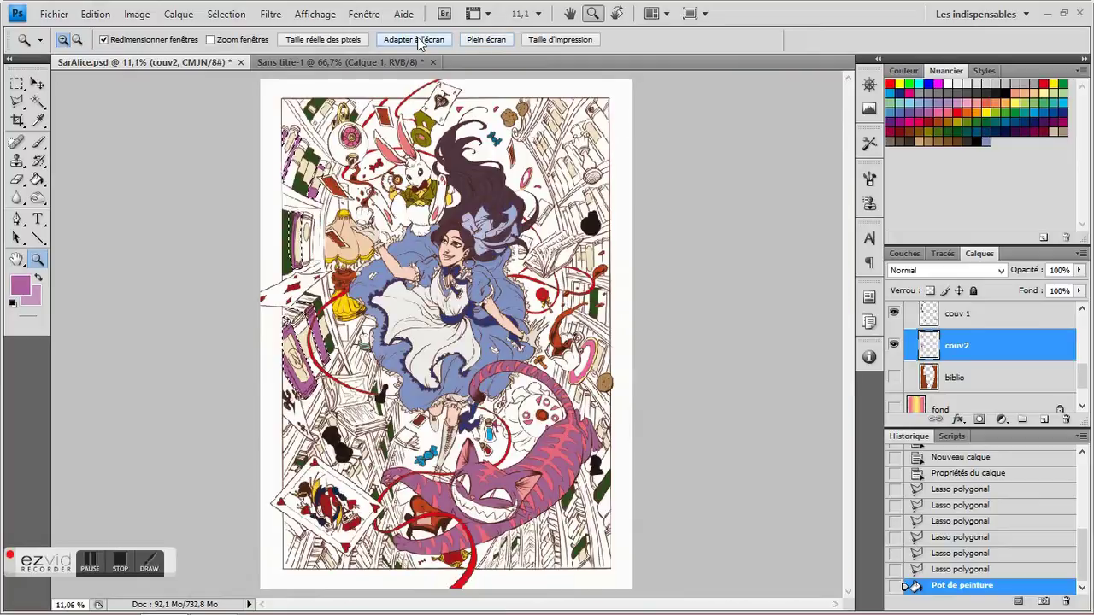
{"action": "left_click", "coordinate": [505, 191]}
On the or layer, brush light yellow gilding onto the ridged bands of the brown books beside the round teapot
{"action": "key", "text": "e"}
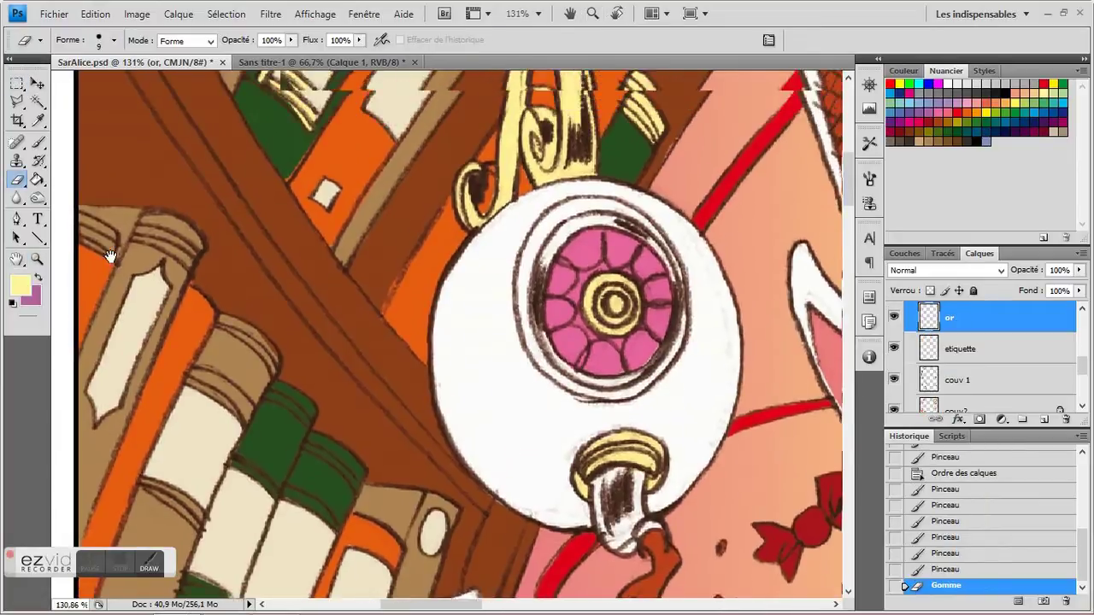
{"action": "mouse_move", "coordinate": [110, 257]}
{"action": "left_mouse_down"}
{"action": "mouse_move", "coordinate": [110, 285]}
{"action": "mouse_move", "coordinate": [92, 256]}
{"action": "mouse_move", "coordinate": [110, 267]}
{"action": "mouse_move", "coordinate": [107, 280]}
{"action": "mouse_move", "coordinate": [147, 262]}
{"action": "mouse_move", "coordinate": [175, 281]}
{"action": "mouse_move", "coordinate": [170, 252]}
{"action": "mouse_move", "coordinate": [141, 269]}
{"action": "mouse_move", "coordinate": [192, 292]}
{"action": "mouse_move", "coordinate": [171, 253]}
{"action": "mouse_move", "coordinate": [204, 279]}
{"action": "mouse_move", "coordinate": [196, 301]}
{"action": "mouse_move", "coordinate": [196, 291]}
{"action": "left_mouse_up"}
{"action": "key", "text": "b"}
{"action": "left_click_drag", "start_coordinate": [306, 336], "coordinate": [282, 263]}
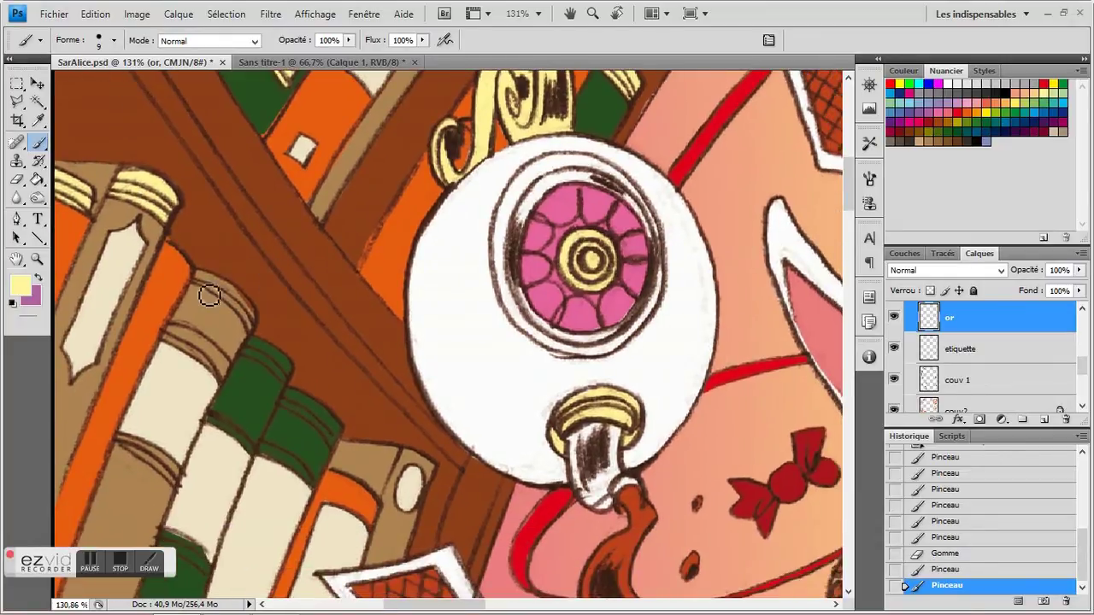
{"action": "left_click_drag", "start_coordinate": [207, 284], "coordinate": [255, 328]}
{"action": "scroll", "coordinate": [291, 305], "scroll_direction": "down", "scroll_amount": 3}
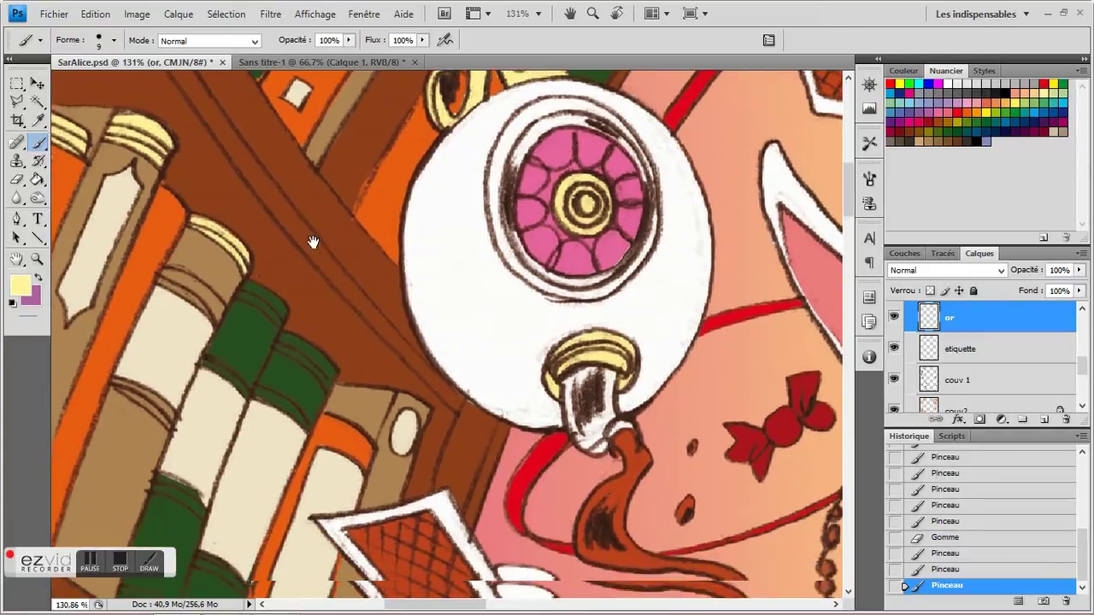
{"action": "mouse_move", "coordinate": [179, 282]}
{"action": "left_mouse_down"}
{"action": "mouse_move", "coordinate": [170, 285]}
{"action": "mouse_move", "coordinate": [221, 318]}
{"action": "mouse_move", "coordinate": [192, 285]}
{"action": "left_mouse_up"}
{"action": "scroll", "coordinate": [171, 299], "scroll_direction": "down", "scroll_amount": 3}
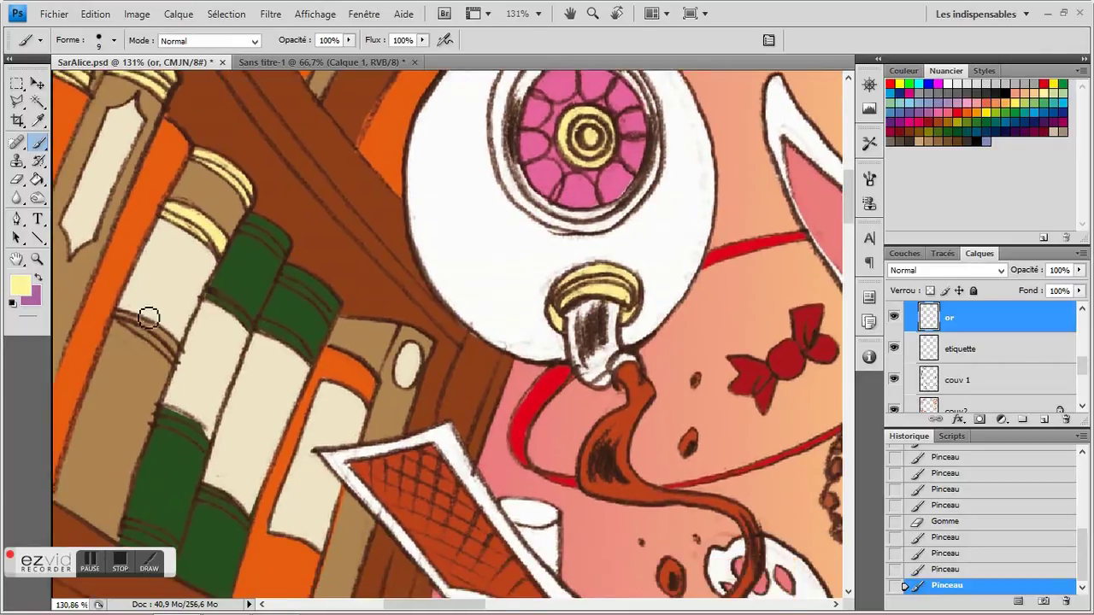
{"action": "mouse_move", "coordinate": [126, 323]}
{"action": "left_mouse_down"}
{"action": "mouse_move", "coordinate": [177, 363]}
{"action": "mouse_move", "coordinate": [178, 354]}
{"action": "left_mouse_up"}
Brush light yellow gilding onto the upper bands of the two green books and the first one's lower label edge
{"action": "scroll", "coordinate": [299, 240], "scroll_direction": "right", "scroll_amount": 2}
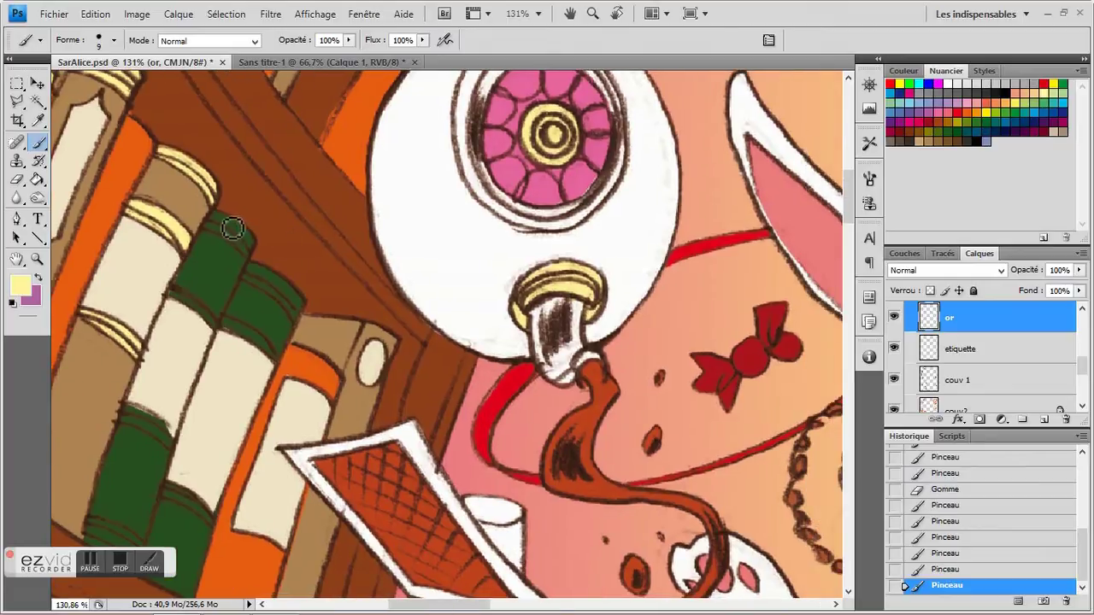
{"action": "left_click_drag", "start_coordinate": [225, 225], "coordinate": [250, 252]}
{"action": "scroll", "coordinate": [348, 249], "scroll_direction": "down", "scroll_amount": 1}
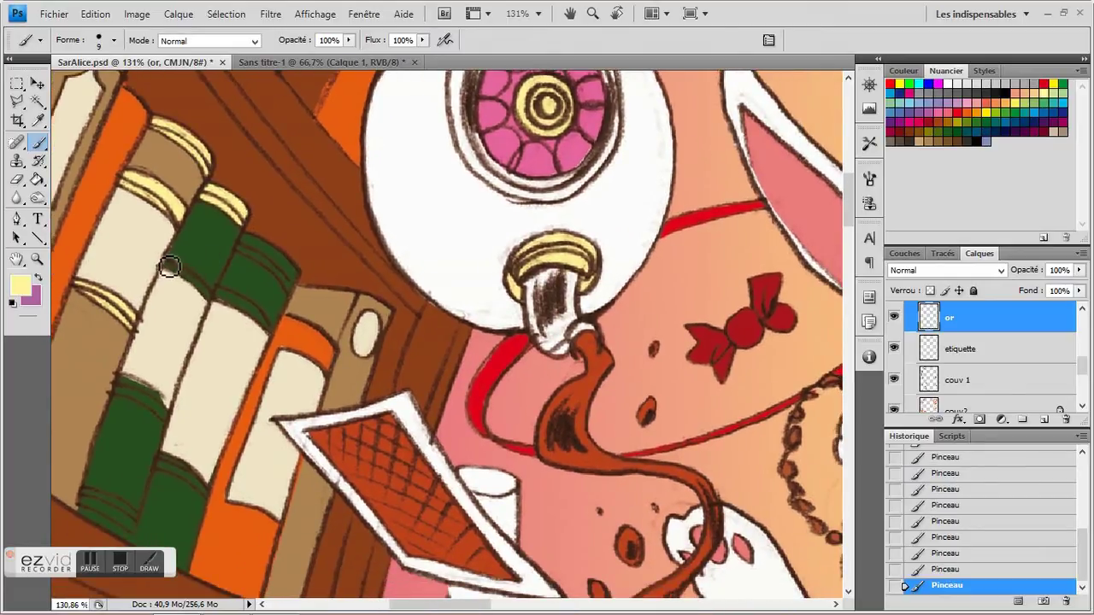
{"action": "left_click_drag", "start_coordinate": [224, 301], "coordinate": [268, 325]}
{"action": "mouse_move", "coordinate": [245, 243]}
{"action": "left_mouse_down"}
{"action": "mouse_move", "coordinate": [287, 273]}
{"action": "mouse_move", "coordinate": [256, 252]}
{"action": "mouse_move", "coordinate": [293, 283]}
{"action": "left_mouse_up"}
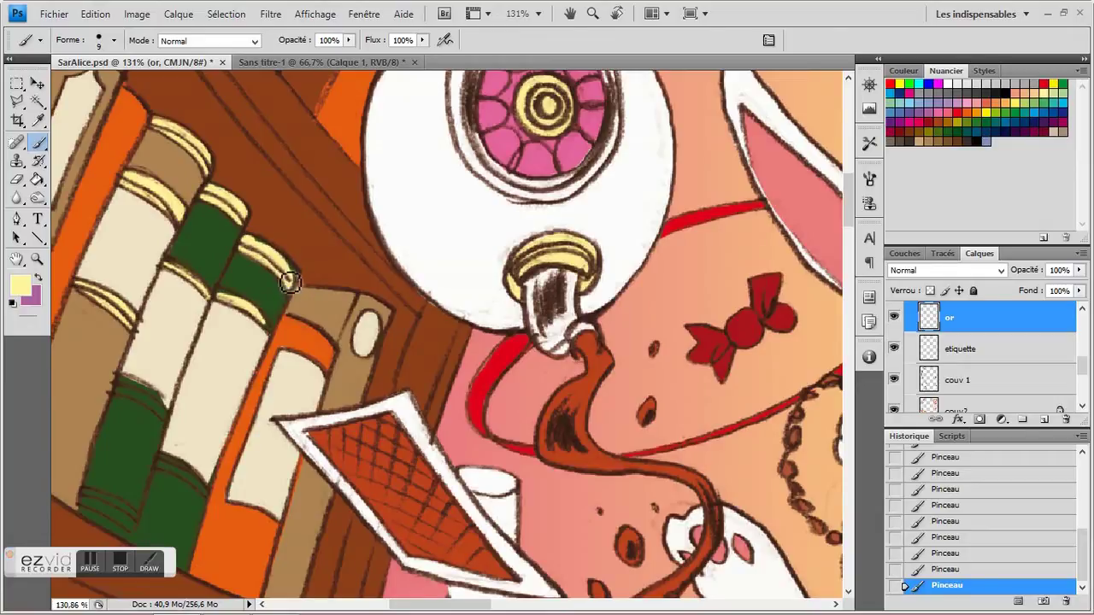
{"action": "left_click_drag", "start_coordinate": [257, 249], "coordinate": [296, 277]}
{"action": "left_click_drag", "start_coordinate": [332, 334], "coordinate": [343, 297]}
{"action": "left_click_drag", "start_coordinate": [134, 348], "coordinate": [176, 381]}
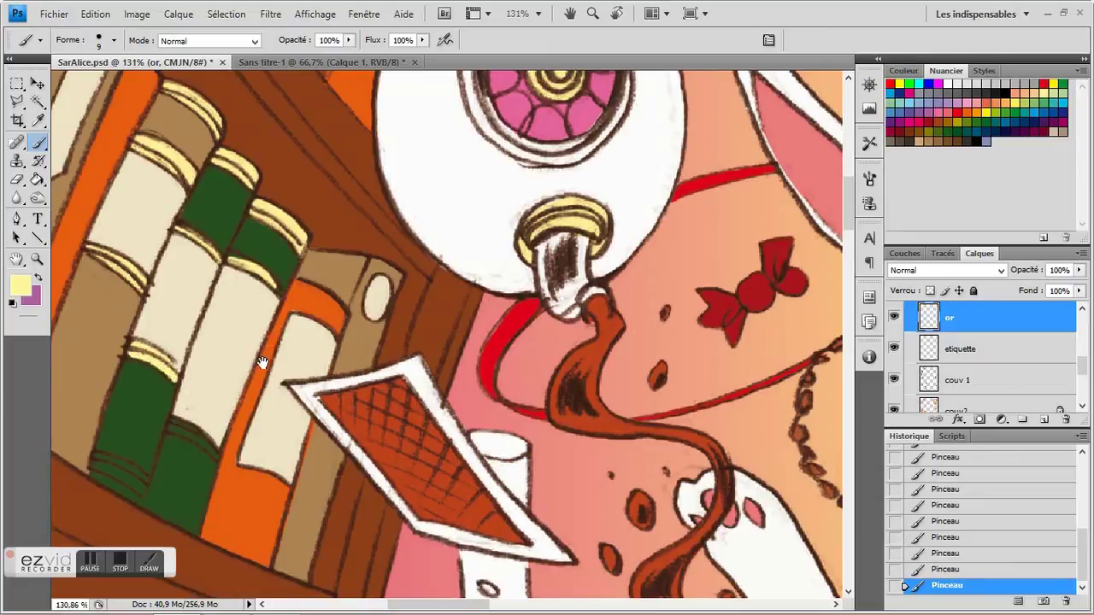
Continue the light yellow gilding on the lower bands of the two green books and the remaining shelf details
{"action": "left_click_drag", "start_coordinate": [263, 362], "coordinate": [266, 315]}
{"action": "mouse_move", "coordinate": [104, 419]}
{"action": "left_mouse_down"}
{"action": "mouse_move", "coordinate": [153, 443]}
{"action": "mouse_move", "coordinate": [136, 427]}
{"action": "left_mouse_up"}
{"action": "mouse_move", "coordinate": [197, 381]}
{"action": "left_mouse_down"}
{"action": "mouse_move", "coordinate": [207, 386]}
{"action": "mouse_move", "coordinate": [178, 378]}
{"action": "mouse_move", "coordinate": [224, 411]}
{"action": "mouse_move", "coordinate": [190, 382]}
{"action": "left_mouse_up"}
{"action": "left_click_drag", "start_coordinate": [291, 445], "coordinate": [423, 298]}
{"action": "left_click_drag", "start_coordinate": [364, 373], "coordinate": [271, 174]}
{"action": "left_click_drag", "start_coordinate": [212, 346], "coordinate": [226, 246]}
{"action": "mouse_move", "coordinate": [120, 168]}
{"action": "left_mouse_down"}
{"action": "mouse_move", "coordinate": [102, 247]}
{"action": "mouse_move", "coordinate": [116, 247]}
{"action": "mouse_move", "coordinate": [85, 231]}
{"action": "mouse_move", "coordinate": [91, 220]}
{"action": "mouse_move", "coordinate": [141, 239]}
{"action": "mouse_move", "coordinate": [126, 251]}
{"action": "mouse_move", "coordinate": [163, 260]}
{"action": "mouse_move", "coordinate": [141, 235]}
{"action": "mouse_move", "coordinate": [157, 247]}
{"action": "mouse_move", "coordinate": [178, 227]}
{"action": "mouse_move", "coordinate": [135, 231]}
{"action": "mouse_move", "coordinate": [189, 239]}
{"action": "left_mouse_up"}
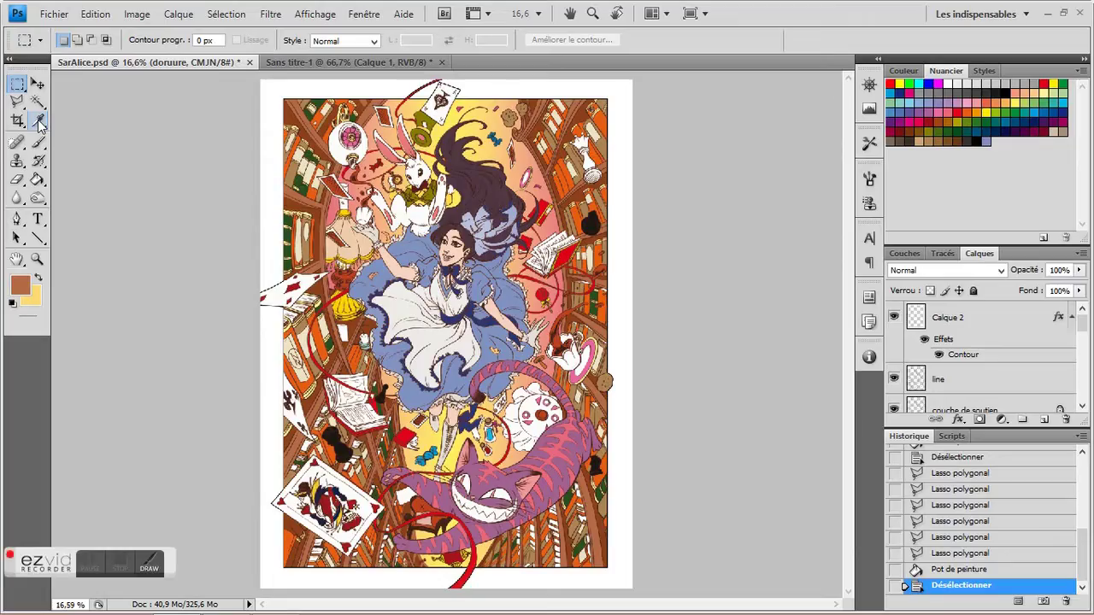
Sample the cat's purple and fill a new layer between couche de soutien and the Saralice group with it
{"action": "left_click", "coordinate": [39, 122]}
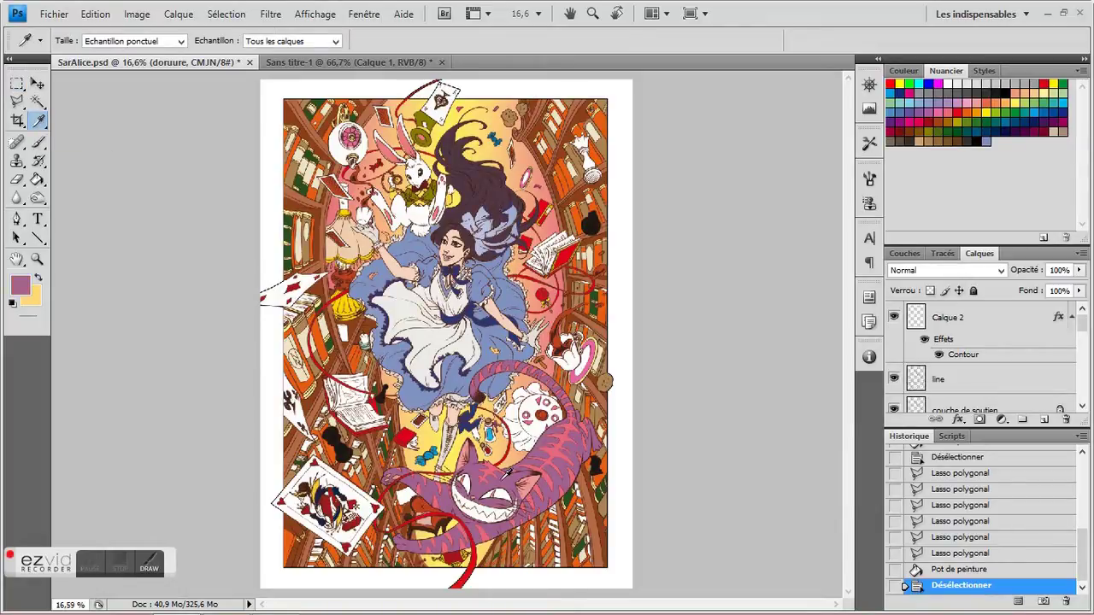
{"action": "scroll", "coordinate": [963, 376], "scroll_direction": "down", "scroll_amount": 2}
{"action": "left_click", "coordinate": [964, 376]}
{"action": "left_click", "coordinate": [1043, 420]}
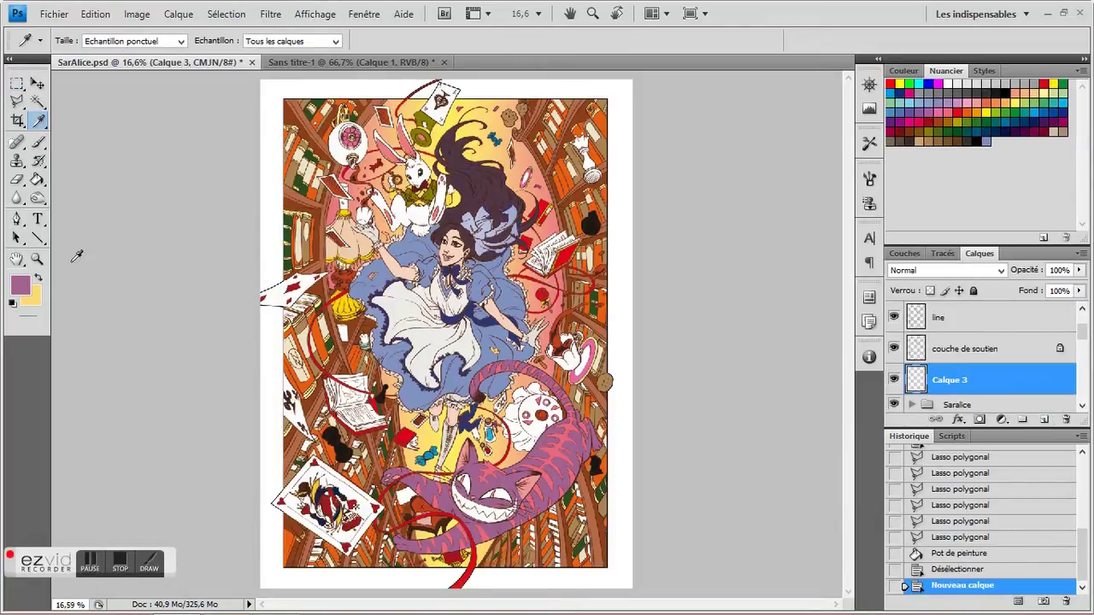
{"action": "left_click", "coordinate": [38, 180]}
{"action": "left_click", "coordinate": [392, 389]}
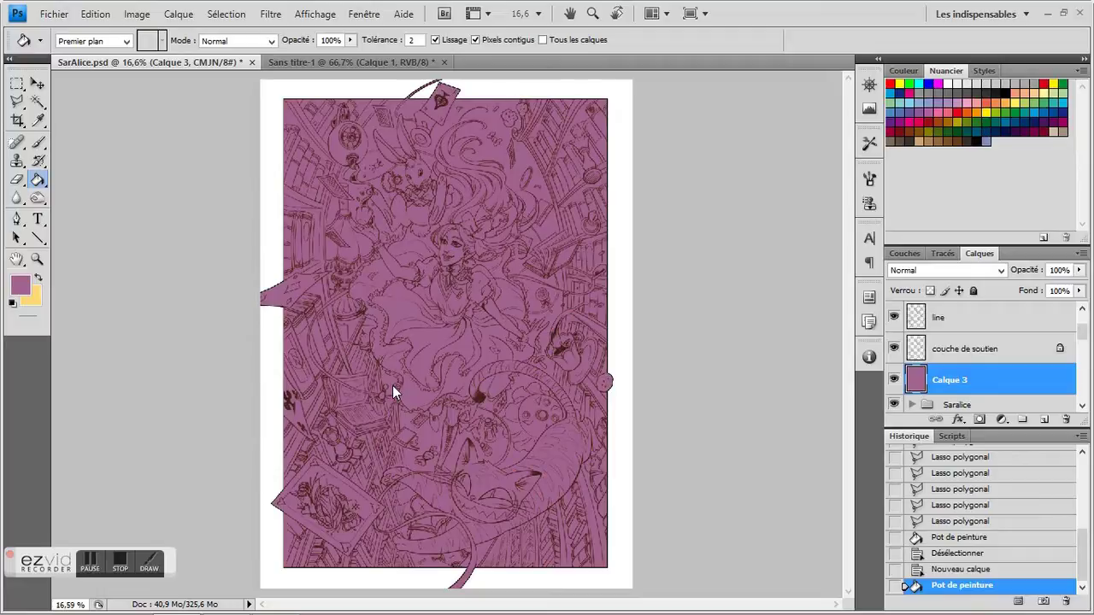
Add a new layer above the purple fill and make the light yellow the foreground colour
{"action": "left_click", "coordinate": [1044, 419]}
{"action": "left_click", "coordinate": [38, 280]}
{"action": "key", "text": "z"}
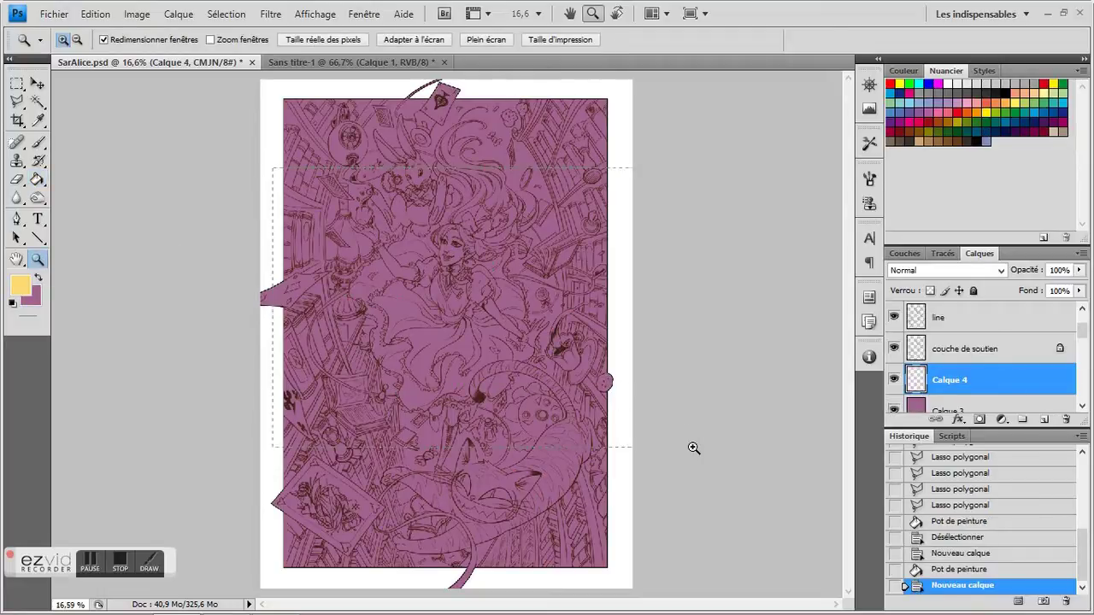
{"action": "left_click_drag", "start_coordinate": [693, 448], "coordinate": [694, 450]}
{"action": "scroll", "coordinate": [405, 390], "scroll_direction": "up", "scroll_amount": 2}
Paint a yellow glow over the lampshade with a soft 911 px brush
{"action": "left_click", "coordinate": [40, 144]}
{"action": "right_click", "coordinate": [432, 330]}
{"action": "left_click", "coordinate": [582, 500]}
{"action": "double_click", "coordinate": [578, 348]}
{"action": "type", "text": "911"}
{"action": "key", "text": "Return"}
{"action": "left_click", "coordinate": [255, 267]}
{"action": "left_click", "coordinate": [255, 266]}
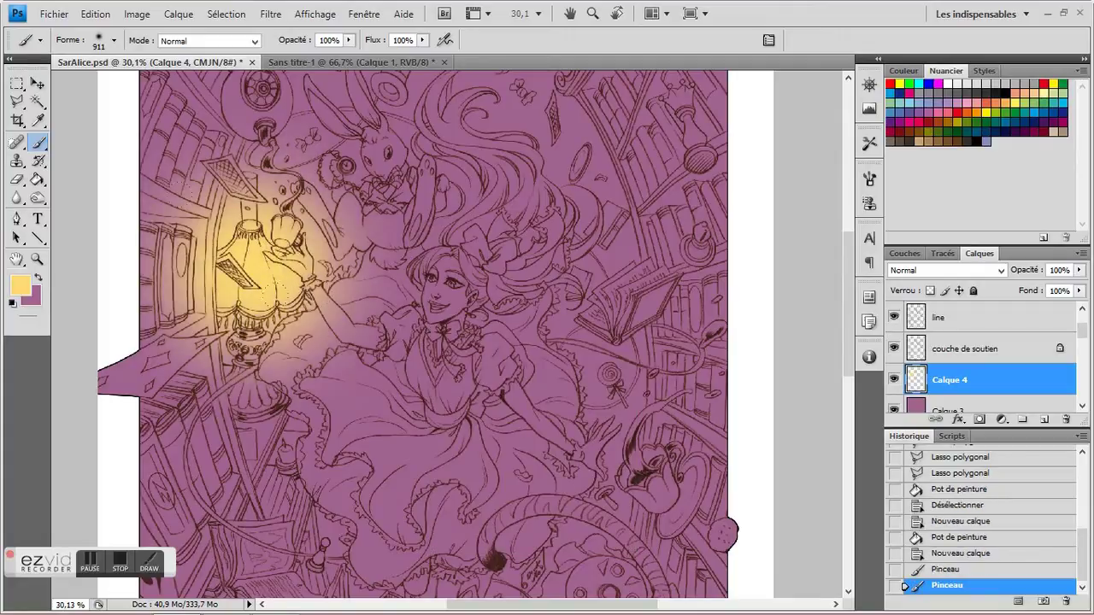
Paint a small yellow glow on the candle flame with a soft 100 px brush, and fit the whole image on screen
{"action": "right_click", "coordinate": [440, 365]}
{"action": "left_click", "coordinate": [537, 538]}
{"action": "left_click", "coordinate": [288, 444]}
{"action": "left_click", "coordinate": [286, 443]}
{"action": "left_click", "coordinate": [285, 442]}
{"action": "left_click", "coordinate": [284, 441]}
{"action": "scroll", "coordinate": [527, 398], "scroll_direction": "down", "scroll_amount": 5}
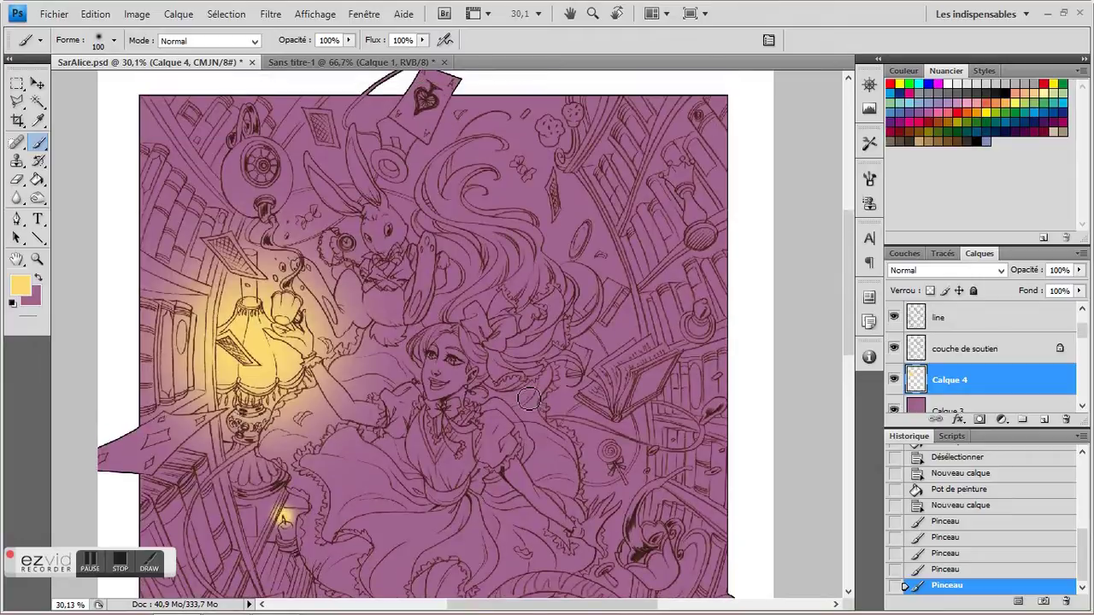
{"action": "scroll", "coordinate": [527, 399], "scroll_direction": "down", "scroll_amount": 3}
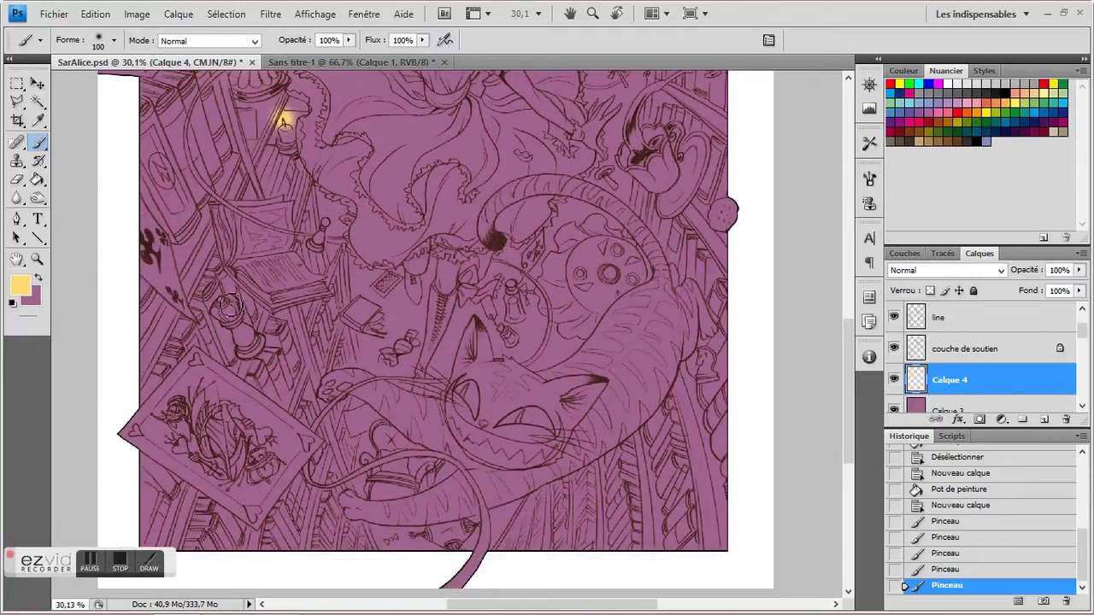
{"action": "left_click", "coordinate": [37, 259]}
{"action": "left_click", "coordinate": [413, 39]}
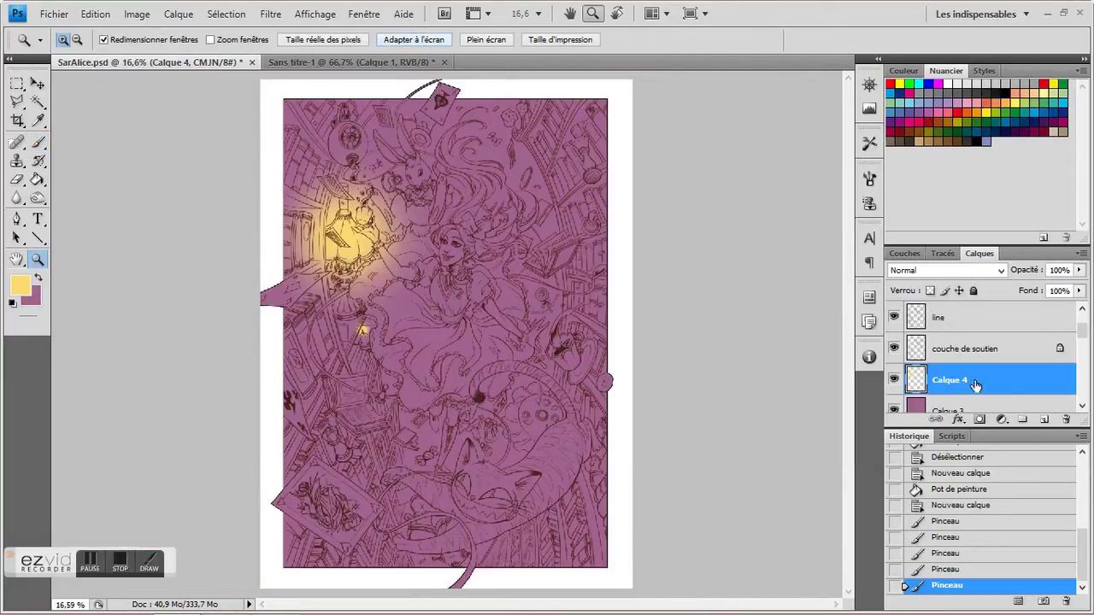
Add a layer directly beneath the yellow glow layer, fill it with purple and set its blend mode to Produit
{"action": "left_click", "coordinate": [976, 410]}
{"action": "left_click", "coordinate": [1043, 420]}
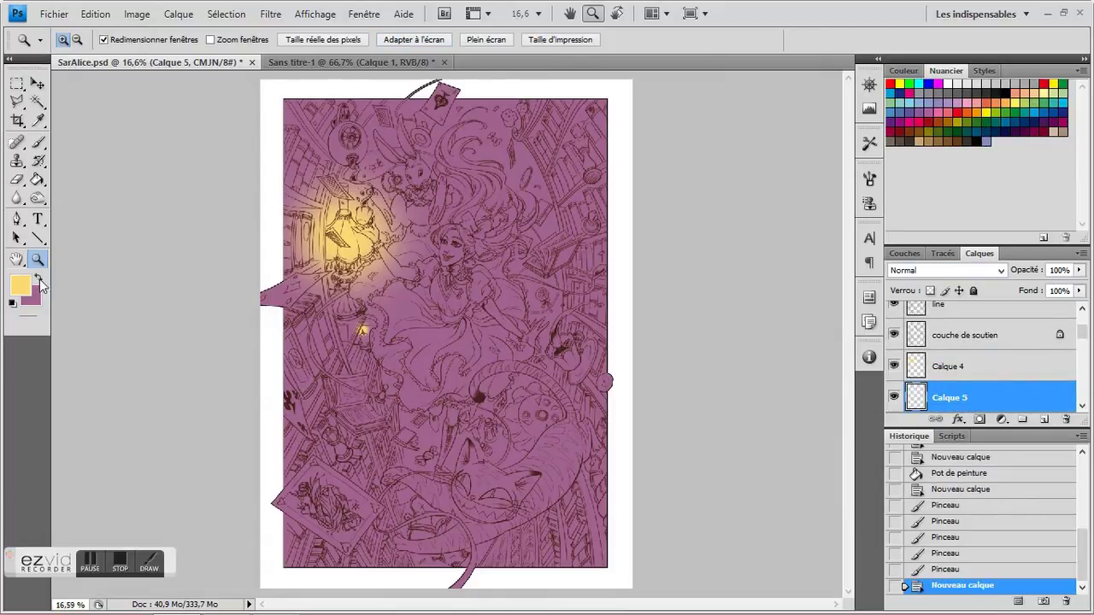
{"action": "key", "text": "x"}
{"action": "key", "text": "o"}
{"action": "left_click", "coordinate": [38, 187]}
{"action": "left_click", "coordinate": [672, 398]}
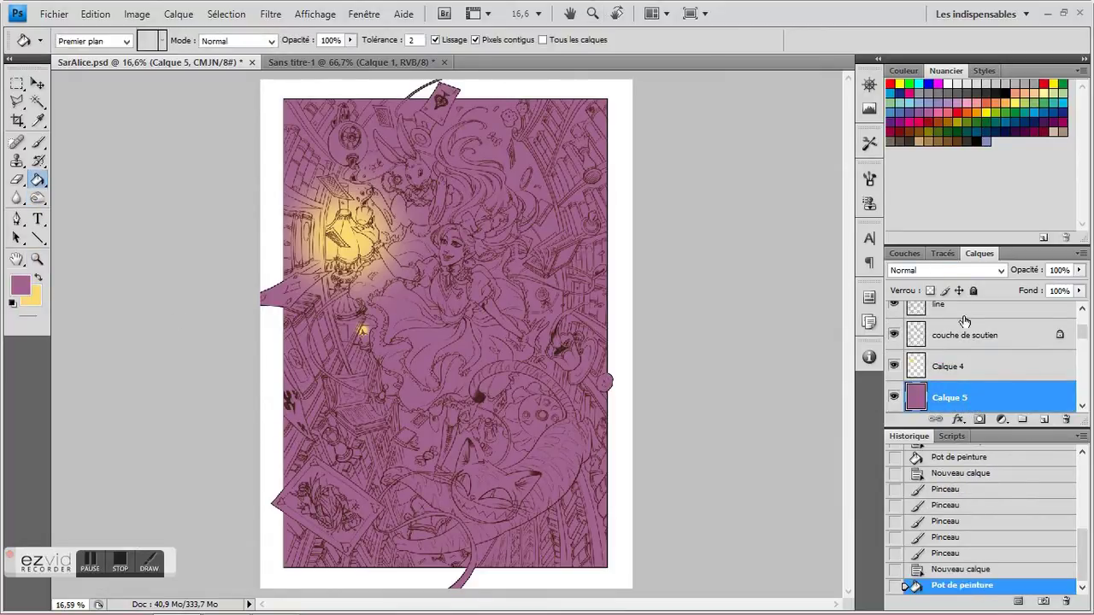
{"action": "left_click", "coordinate": [923, 272]}
{"action": "left_click", "coordinate": [902, 59]}
Erase the dark multiply layer around the lamp with a soft 2500 px eraser and around the candle with a 298 px one
{"action": "left_click", "coordinate": [18, 179]}
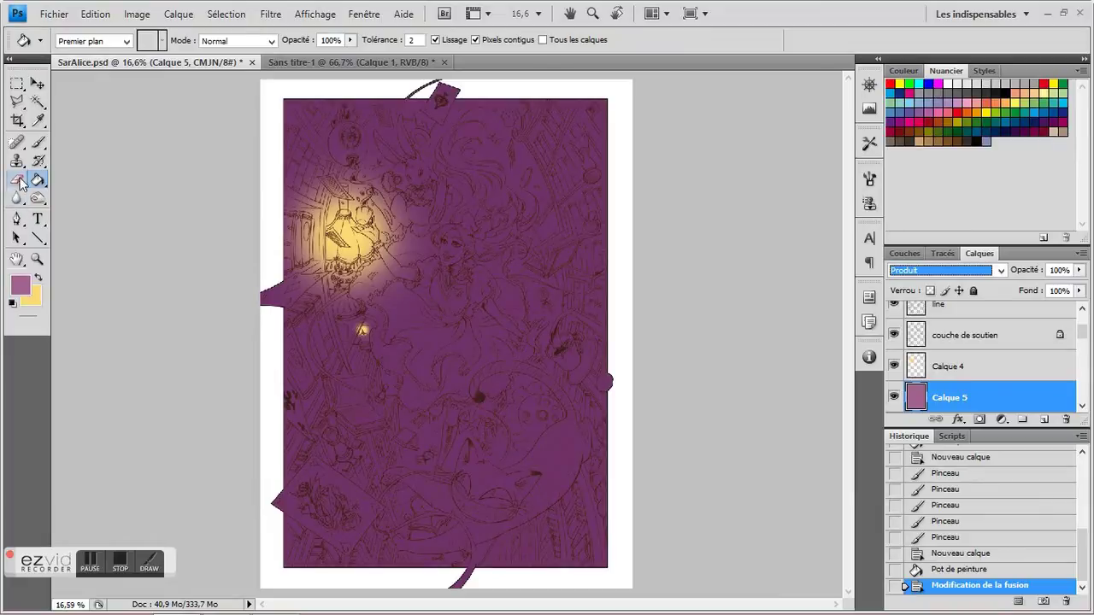
{"action": "right_click", "coordinate": [449, 336]}
{"action": "left_click", "coordinate": [391, 263]}
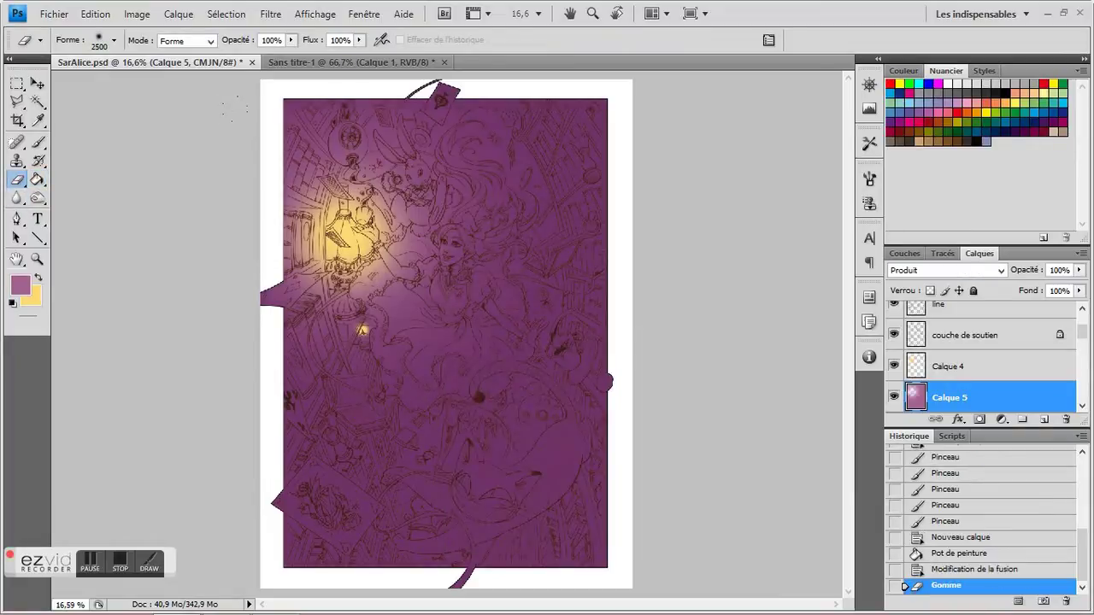
{"action": "left_click", "coordinate": [393, 263]}
{"action": "left_click", "coordinate": [392, 263]}
{"action": "left_click", "coordinate": [393, 263]}
{"action": "left_click", "coordinate": [394, 263]}
{"action": "left_click", "coordinate": [394, 263]}
{"action": "left_click", "coordinate": [395, 263]}
{"action": "left_click", "coordinate": [396, 263]}
{"action": "right_click", "coordinate": [671, 332]}
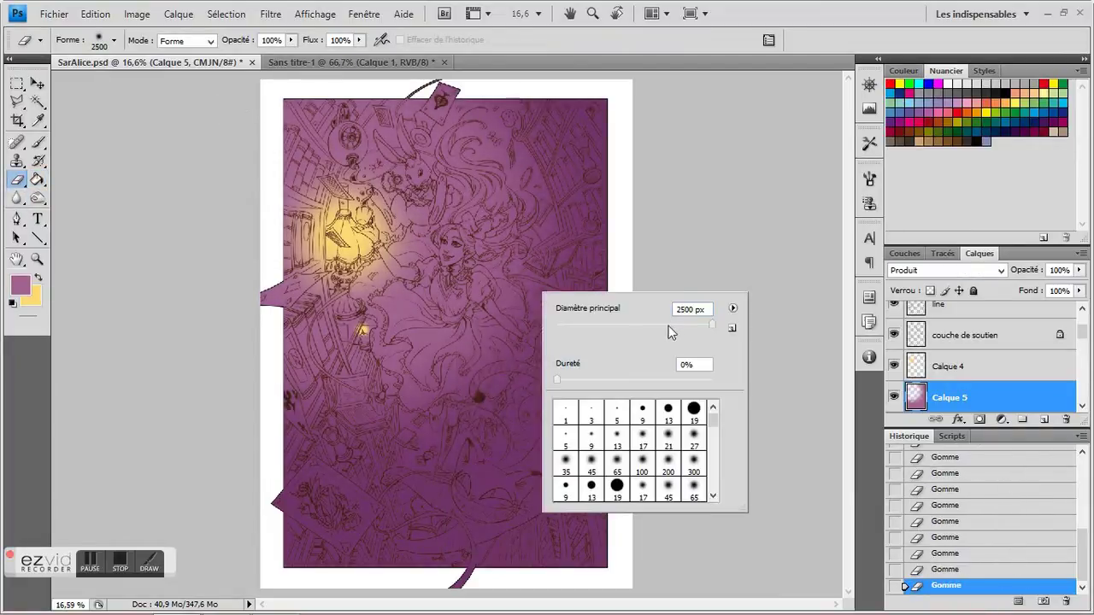
{"action": "key", "text": "Return"}
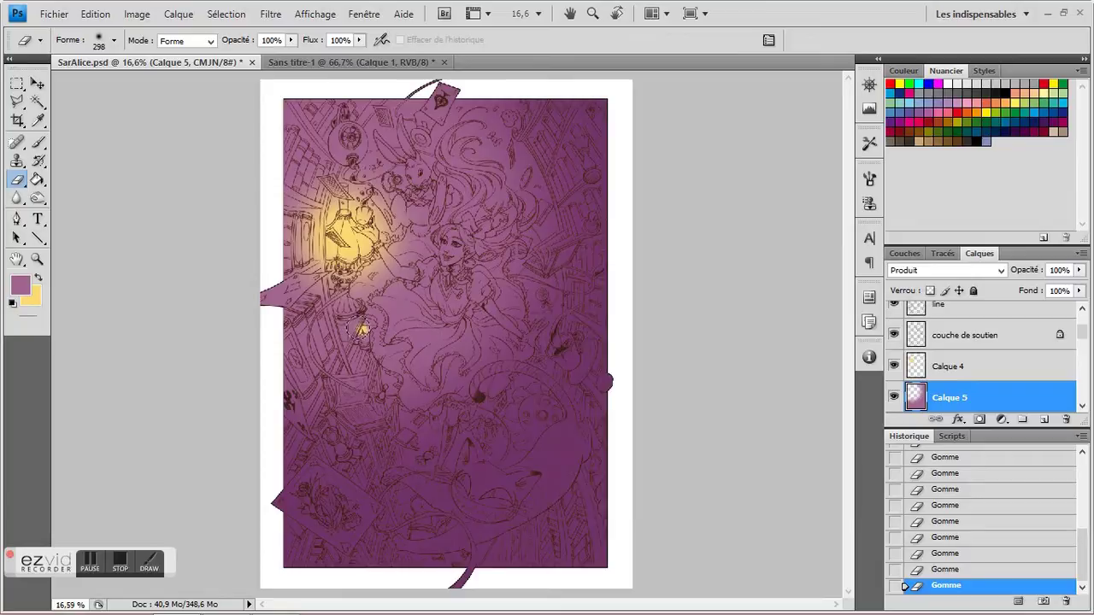
On the "couche de soutien" layer, reset the foreground colour to black and outline the large playing card with the polygonal lasso
{"action": "key", "text": "z"}
{"action": "left_click_drag", "start_coordinate": [575, 579], "coordinate": [575, 586]}
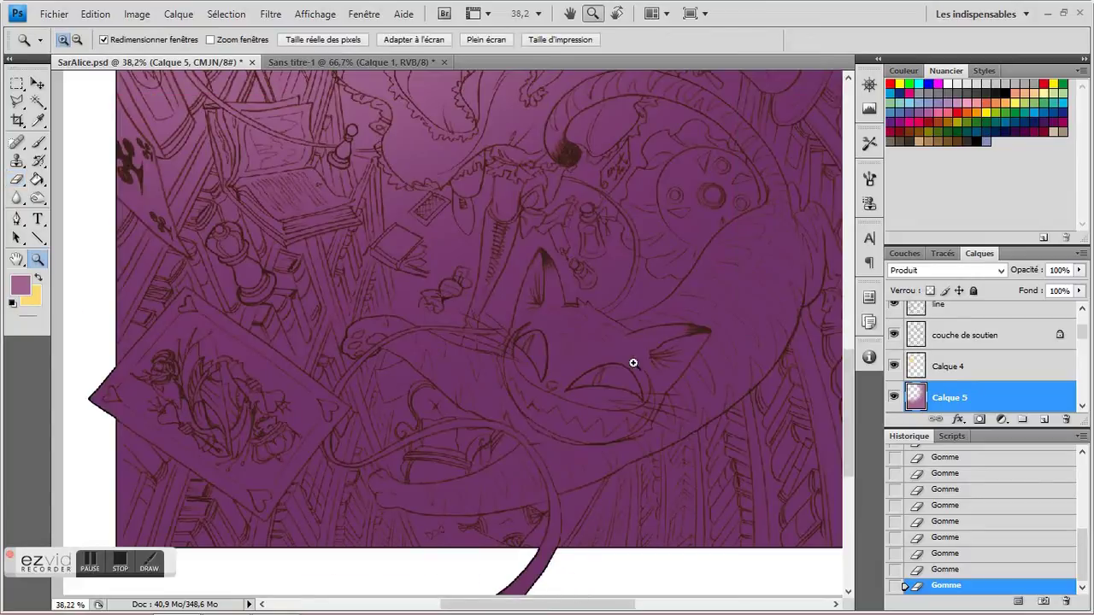
{"action": "left_click", "coordinate": [961, 346]}
{"action": "key", "text": "d"}
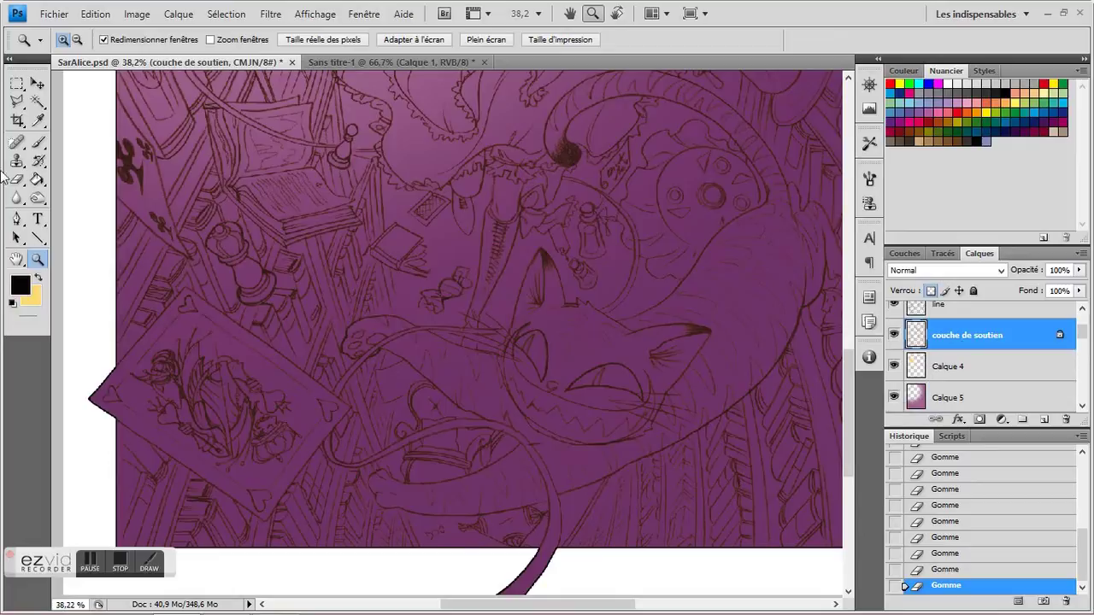
{"action": "left_click", "coordinate": [16, 100]}
{"action": "left_click", "coordinate": [88, 408]}
{"action": "left_click", "coordinate": [261, 523]}
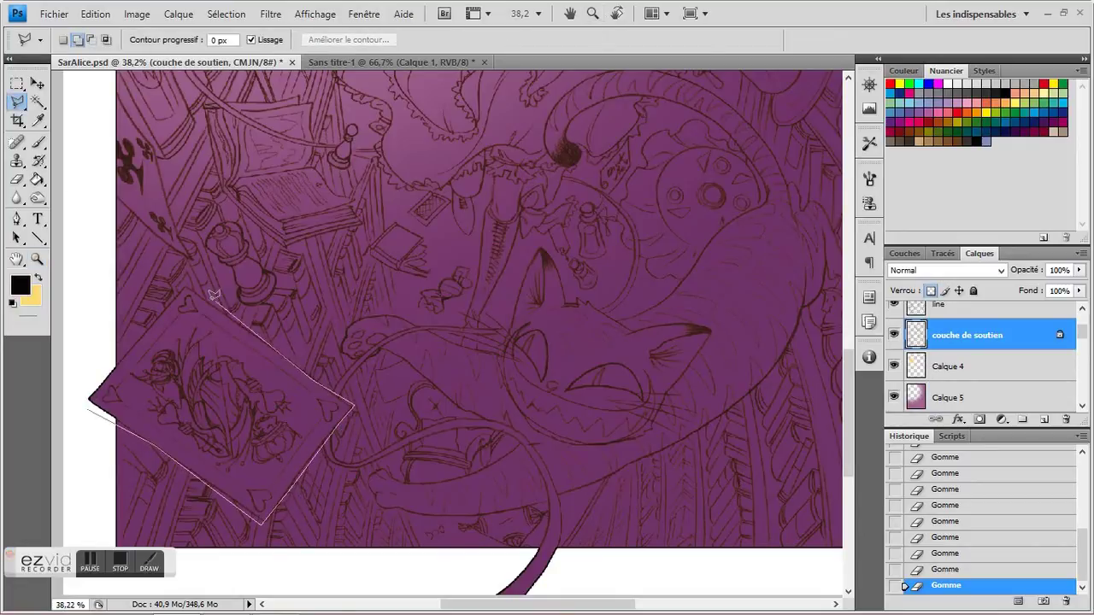
{"action": "double_click", "coordinate": [89, 394]}
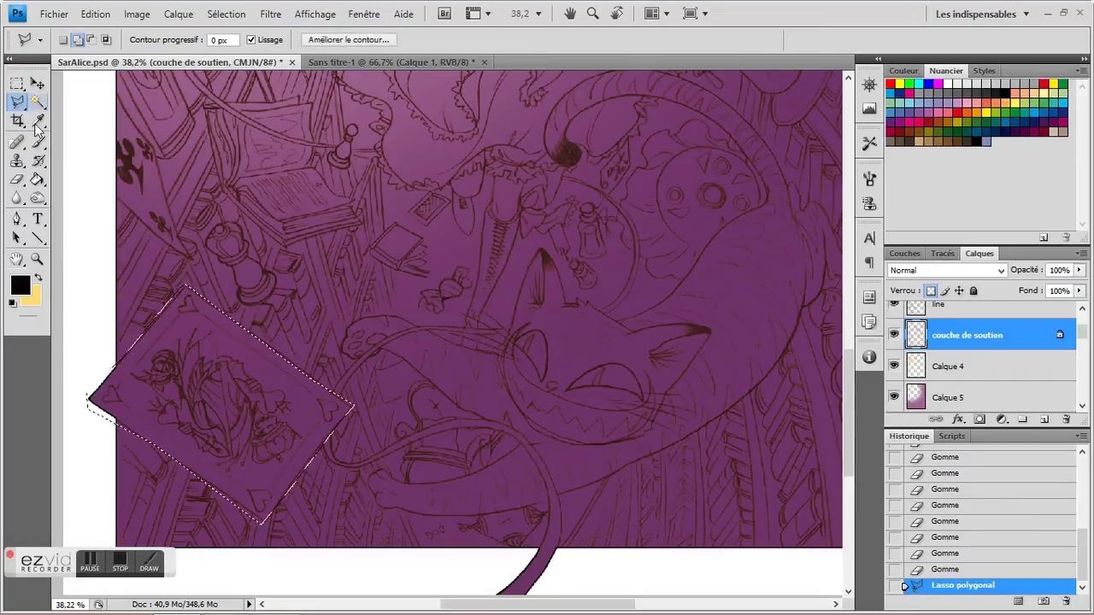
Paint the selected playing card's linework black with a large brush, and deselect it
{"action": "key", "text": "b"}
{"action": "right_click", "coordinate": [301, 187]}
{"action": "left_click", "coordinate": [420, 229]}
{"action": "left_click_drag", "start_coordinate": [227, 384], "coordinate": [167, 411]}
{"action": "left_click", "coordinate": [182, 251]}
{"action": "key", "text": "z"}
{"action": "left_click_drag", "start_coordinate": [298, 237], "coordinate": [676, 556]}
{"action": "key", "text": "m"}
{"action": "key", "text": "ctrl+d"}
Trace the cat's raised paw, ear, back and curled tail with the polygonal lasso, continuing around its hindquarters
{"action": "key", "text": "l"}
{"action": "mouse_move", "coordinate": [189, 350]}
{"action": "left_mouse_down"}
{"action": "mouse_move", "coordinate": [264, 200]}
{"action": "mouse_move", "coordinate": [434, 214]}
{"action": "left_mouse_up"}
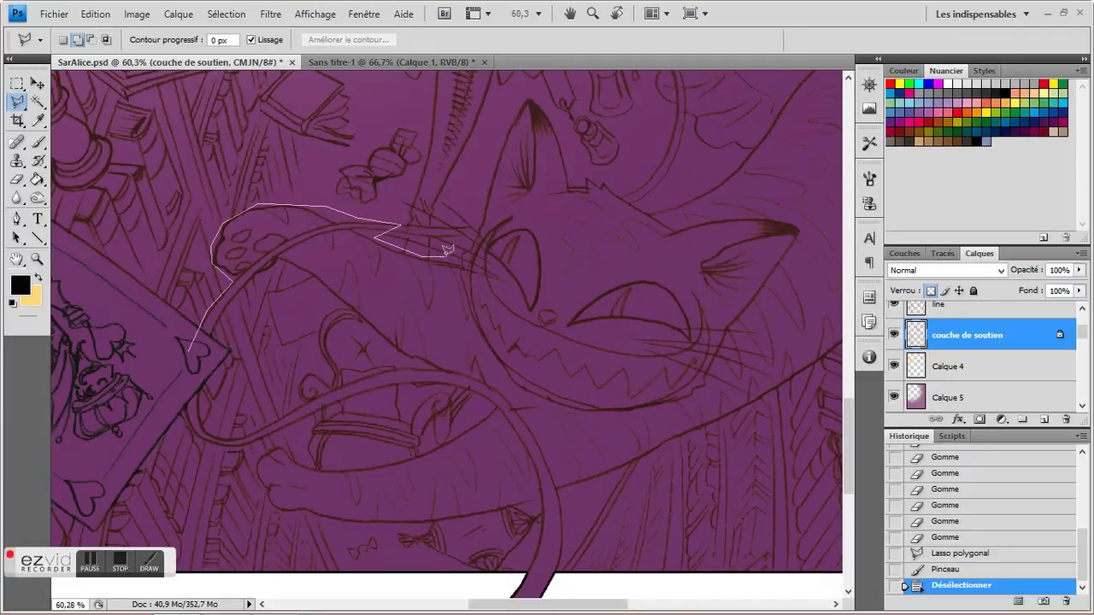
{"action": "left_click_drag", "start_coordinate": [619, 173], "coordinate": [556, 244]}
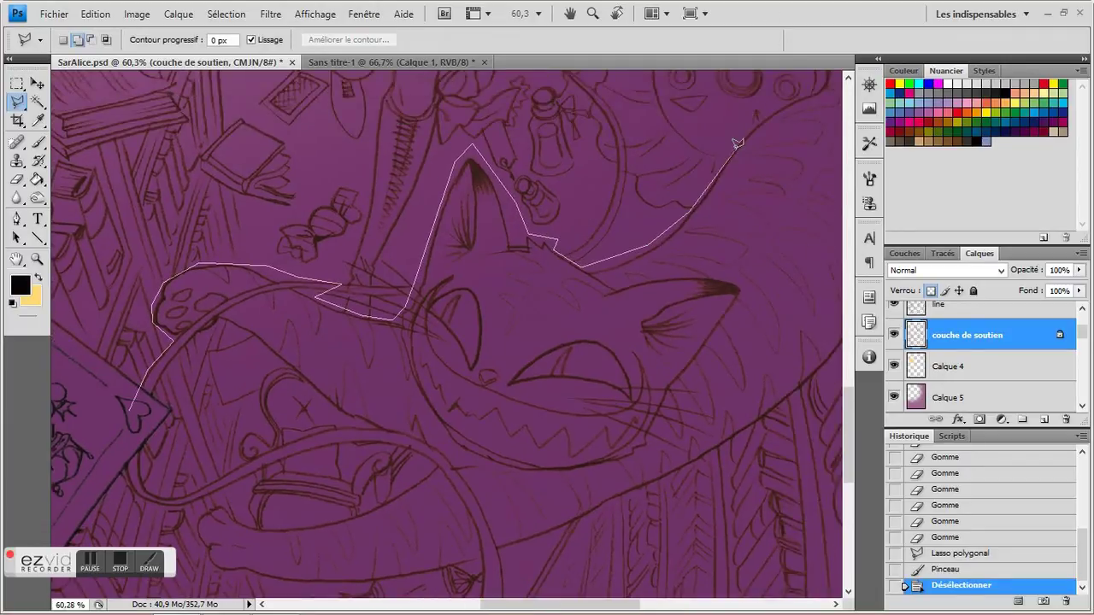
{"action": "left_click", "coordinate": [735, 148]}
{"action": "left_click", "coordinate": [574, 194]}
{"action": "left_click", "coordinate": [620, 170]}
{"action": "left_click", "coordinate": [622, 150]}
{"action": "left_click", "coordinate": [601, 177]}
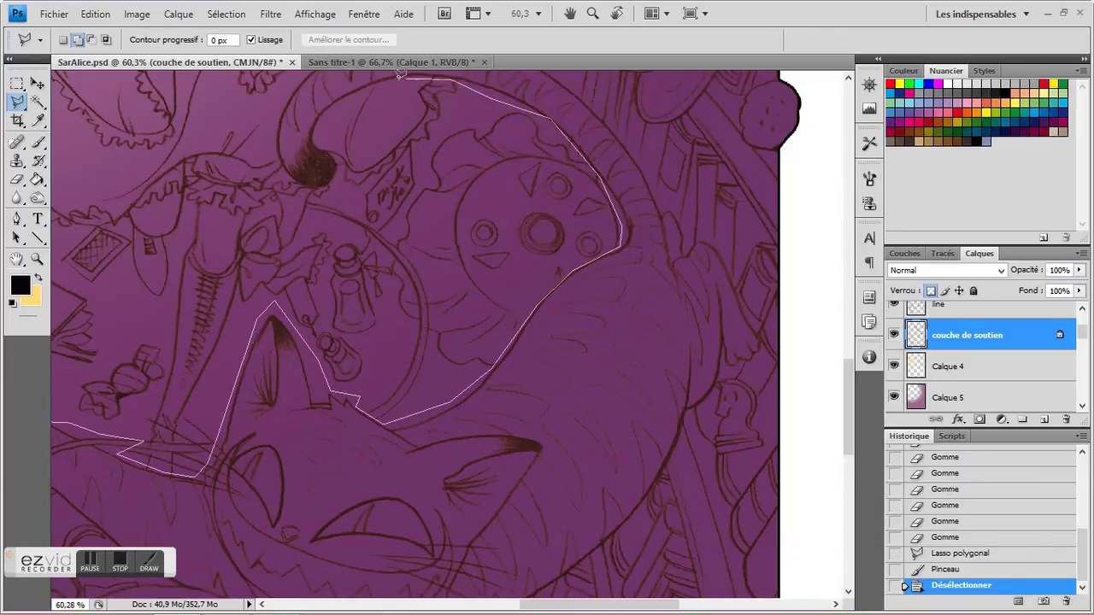
{"action": "mouse_move", "coordinate": [291, 174]}
{"action": "left_mouse_down"}
{"action": "mouse_move", "coordinate": [273, 146]}
{"action": "mouse_move", "coordinate": [345, 92]}
{"action": "left_mouse_up"}
{"action": "mouse_move", "coordinate": [534, 105]}
{"action": "left_mouse_down"}
{"action": "mouse_move", "coordinate": [607, 166]}
{"action": "mouse_move", "coordinate": [660, 252]}
{"action": "left_mouse_up"}
{"action": "left_click", "coordinate": [730, 430]}
{"action": "left_click", "coordinate": [692, 469]}
{"action": "scroll", "coordinate": [691, 466], "scroll_direction": "down", "scroll_amount": 5}
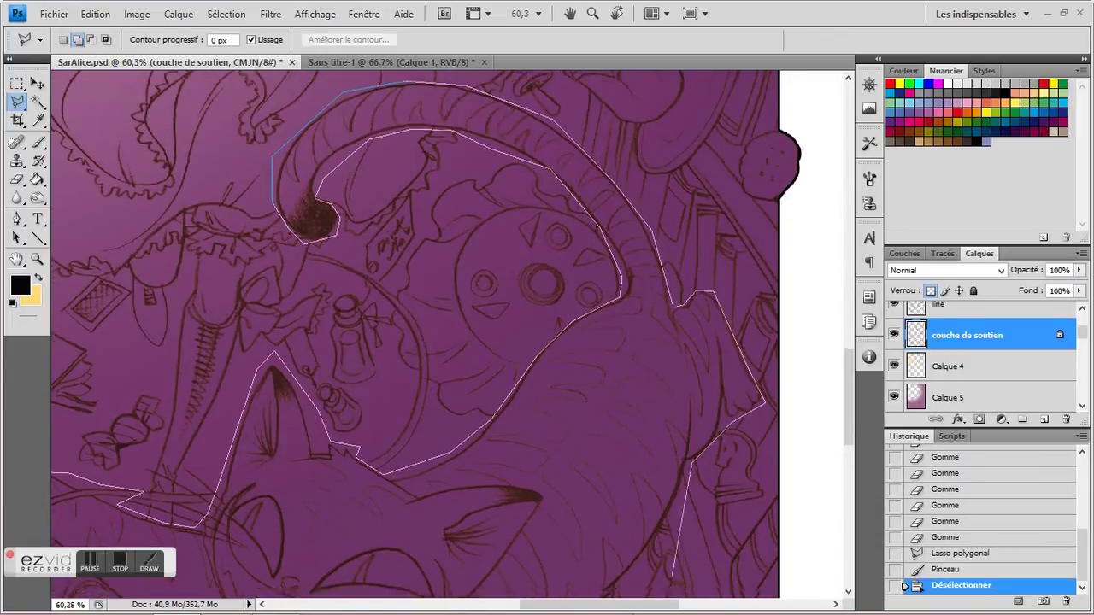
Continue the lasso along the cat's belly, the hanging ribbon and the lower paw, and close the selection
{"action": "left_click", "coordinate": [650, 310]}
{"action": "left_click", "coordinate": [380, 483]}
{"action": "left_click", "coordinate": [310, 510]}
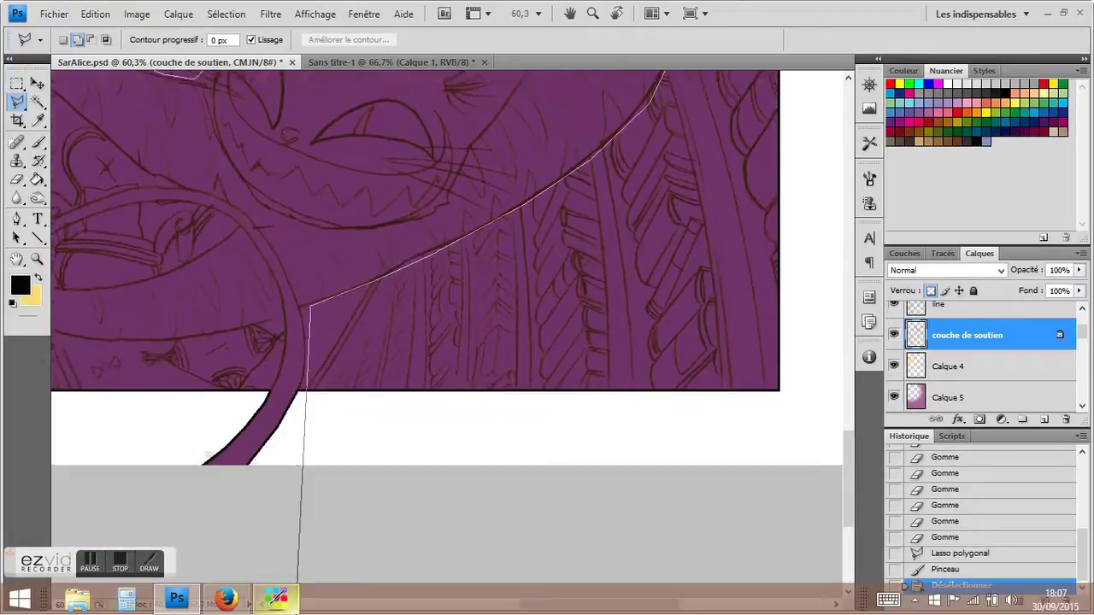
{"action": "left_click", "coordinate": [302, 197]}
{"action": "left_click", "coordinate": [250, 311]}
{"action": "left_click", "coordinate": [167, 305]}
{"action": "left_click", "coordinate": [220, 224]}
{"action": "left_click", "coordinate": [267, 202]}
{"action": "left_click", "coordinate": [282, 164]}
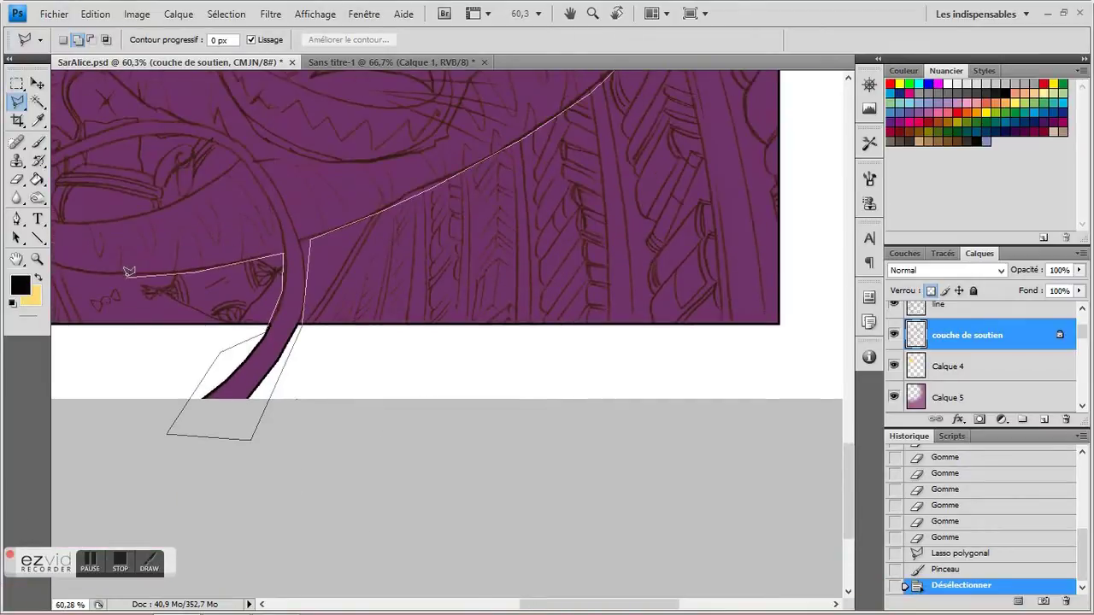
{"action": "left_click_drag", "start_coordinate": [128, 272], "coordinate": [250, 253]}
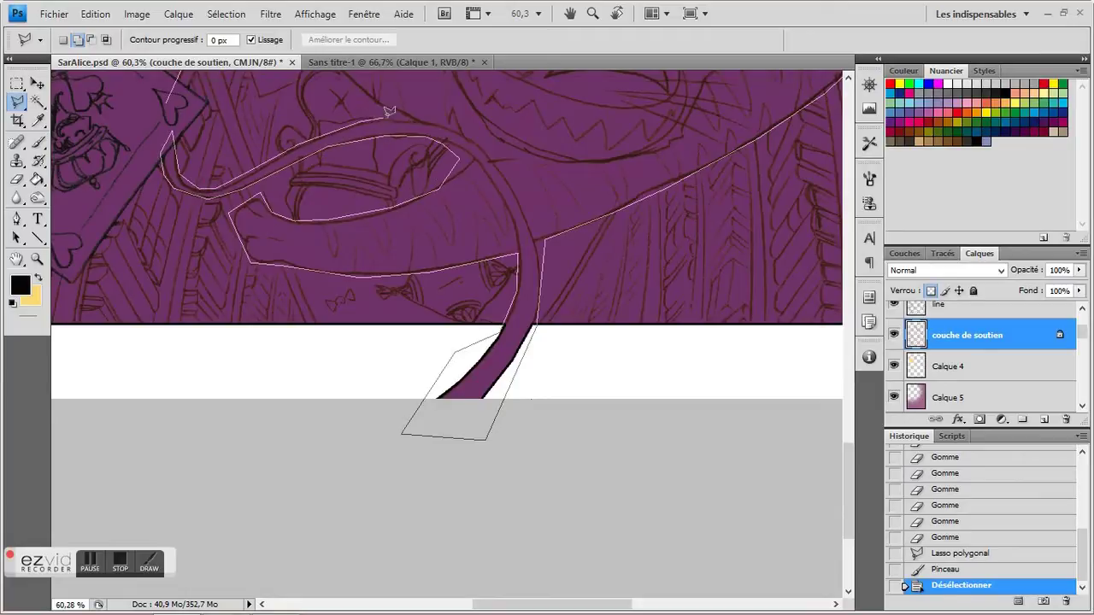
{"action": "scroll", "coordinate": [389, 111], "scroll_direction": "up", "scroll_amount": 2}
{"action": "left_click_drag", "start_coordinate": [389, 111], "coordinate": [325, 137]}
{"action": "left_click", "coordinate": [167, 193]}
Paint the selected cat's linework black with an enlarged brush, and deselect it
{"action": "left_click", "coordinate": [17, 259]}
{"action": "left_click", "coordinate": [37, 260]}
{"action": "left_click", "coordinate": [628, 39]}
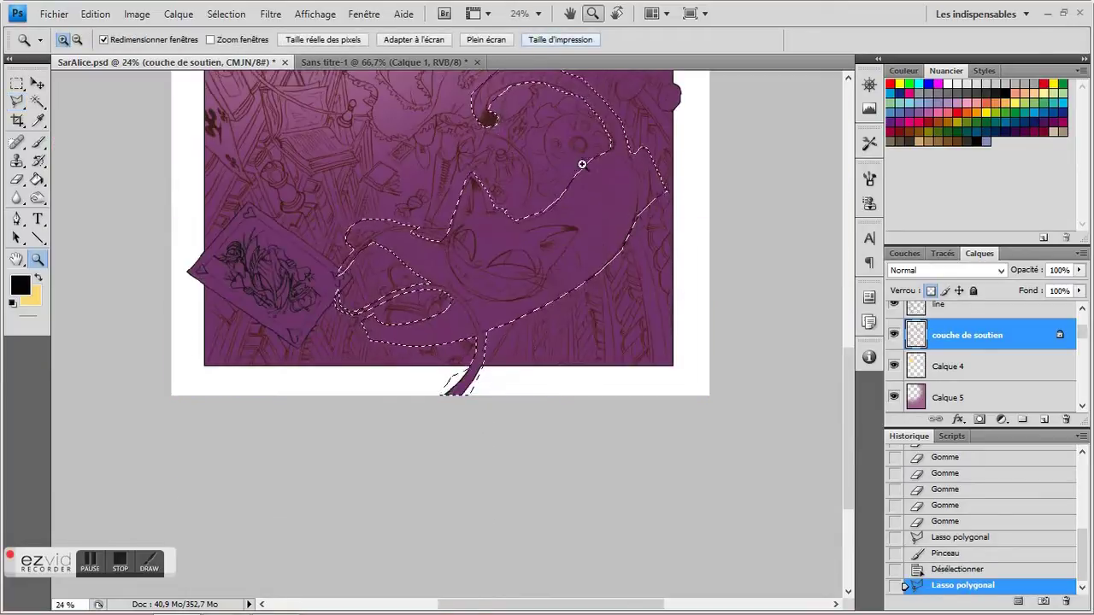
{"action": "scroll", "coordinate": [581, 163], "scroll_direction": "up", "scroll_amount": 2}
{"action": "left_click", "coordinate": [38, 143]}
{"action": "right_click", "coordinate": [499, 321]}
{"action": "left_click_drag", "start_coordinate": [607, 365], "coordinate": [684, 364]}
{"action": "left_click", "coordinate": [452, 262]}
{"action": "key", "text": "l"}
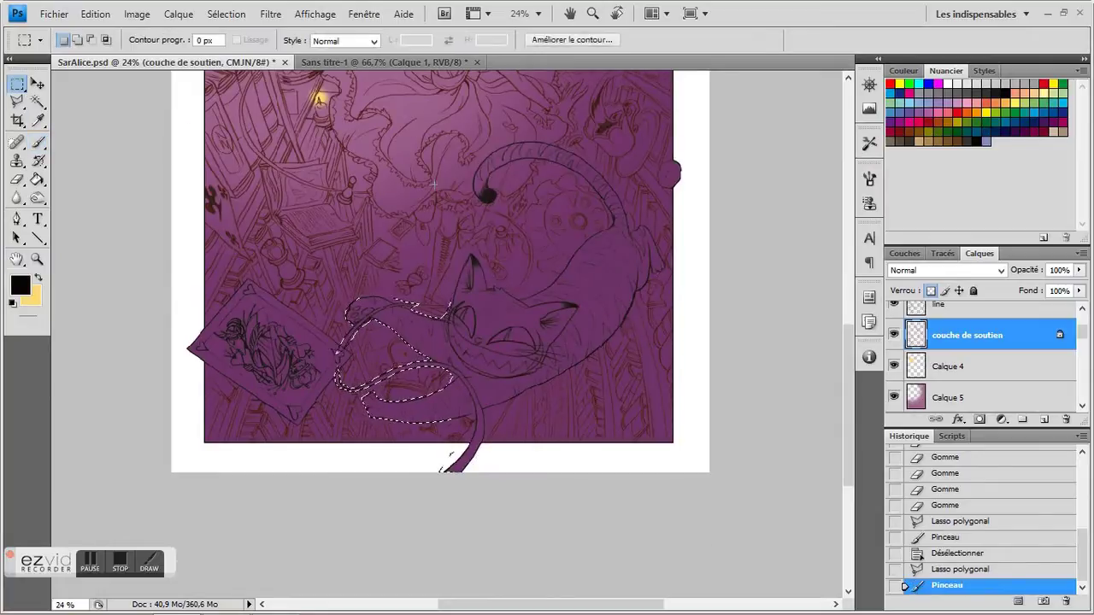
{"action": "key", "text": "ctrl+d"}
{"action": "scroll", "coordinate": [452, 262], "scroll_direction": "up", "scroll_amount": 2}
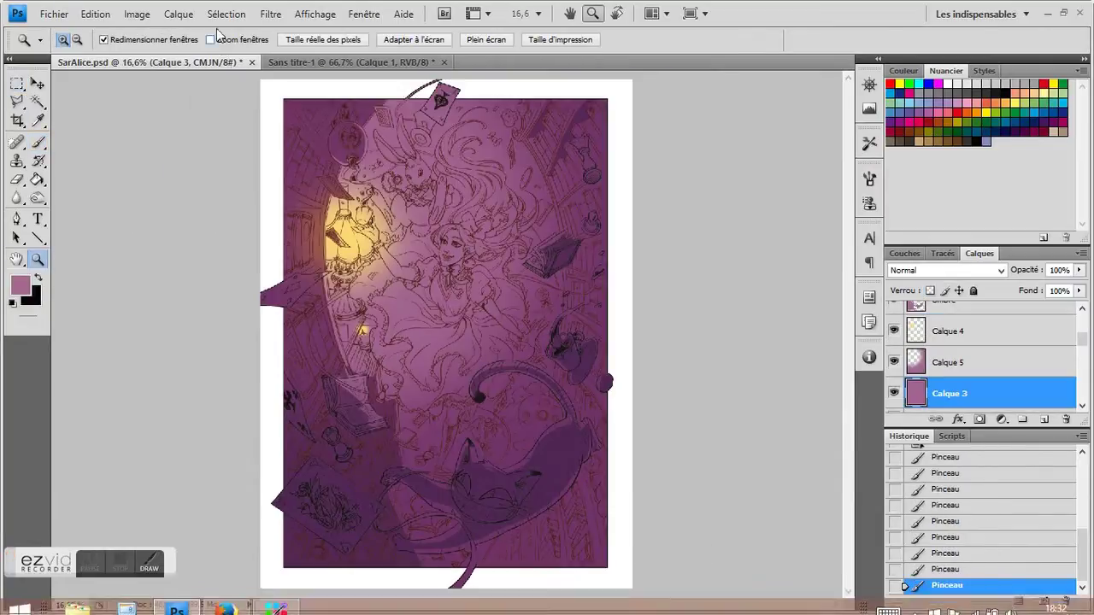
Brighten the purple Calque 3 layer with a Luminosité/Contraste adjustment
{"action": "left_click", "coordinate": [137, 14]}
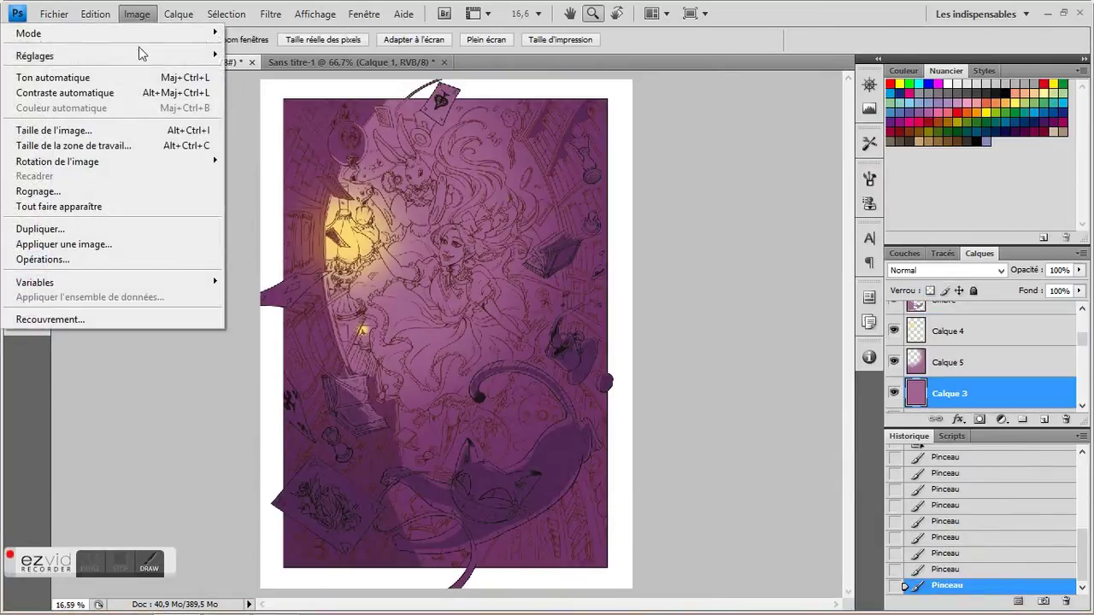
{"action": "left_click", "coordinate": [324, 56]}
{"action": "left_click", "coordinate": [840, 253]}
{"action": "left_click_drag", "start_coordinate": [840, 253], "coordinate": [866, 253]}
{"action": "left_click", "coordinate": [983, 235]}
On the "ombre" layer, paint the missing purple shadow over the small card in front of the lampshade
{"action": "key", "text": "z"}
{"action": "scroll", "coordinate": [927, 344], "scroll_direction": "up", "scroll_amount": 1}
{"action": "left_click", "coordinate": [902, 366]}
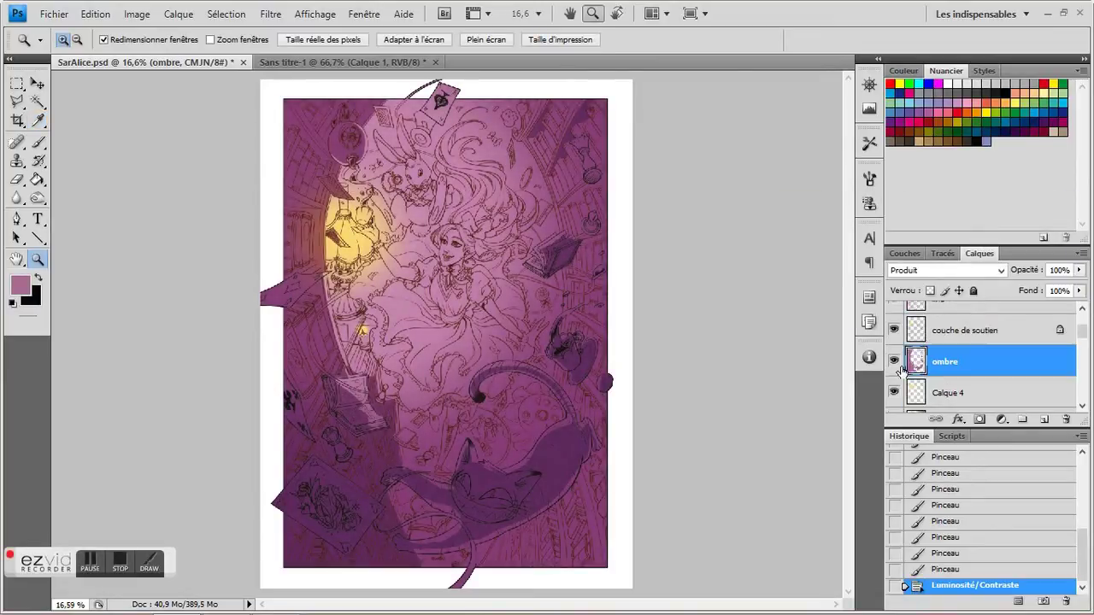
{"action": "left_click", "coordinate": [894, 362]}
{"action": "left_click_drag", "start_coordinate": [421, 257], "coordinate": [428, 267]}
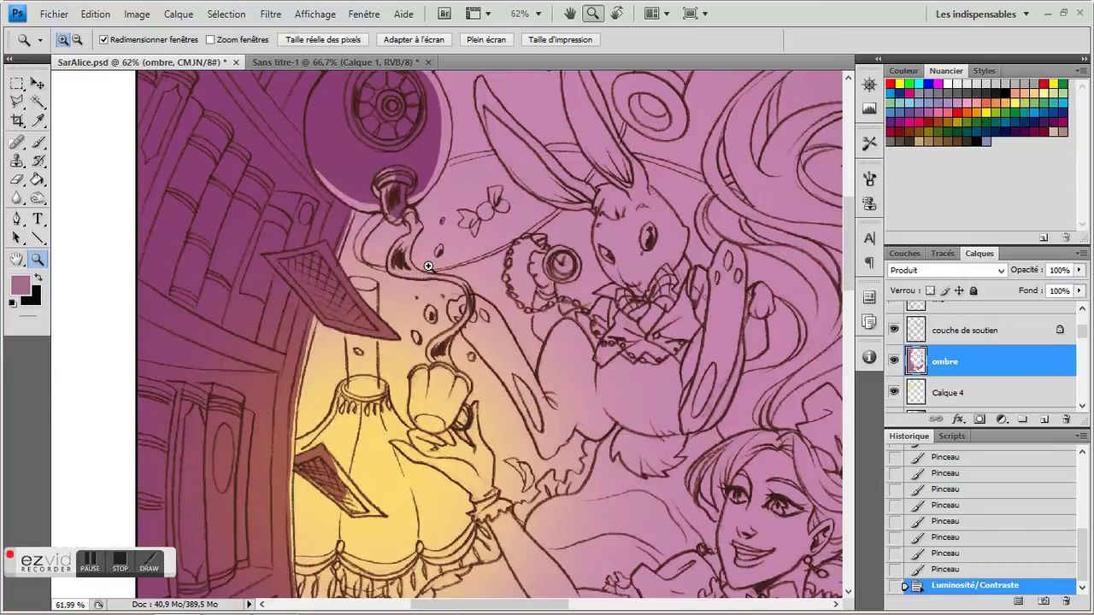
{"action": "left_click", "coordinate": [299, 416]}
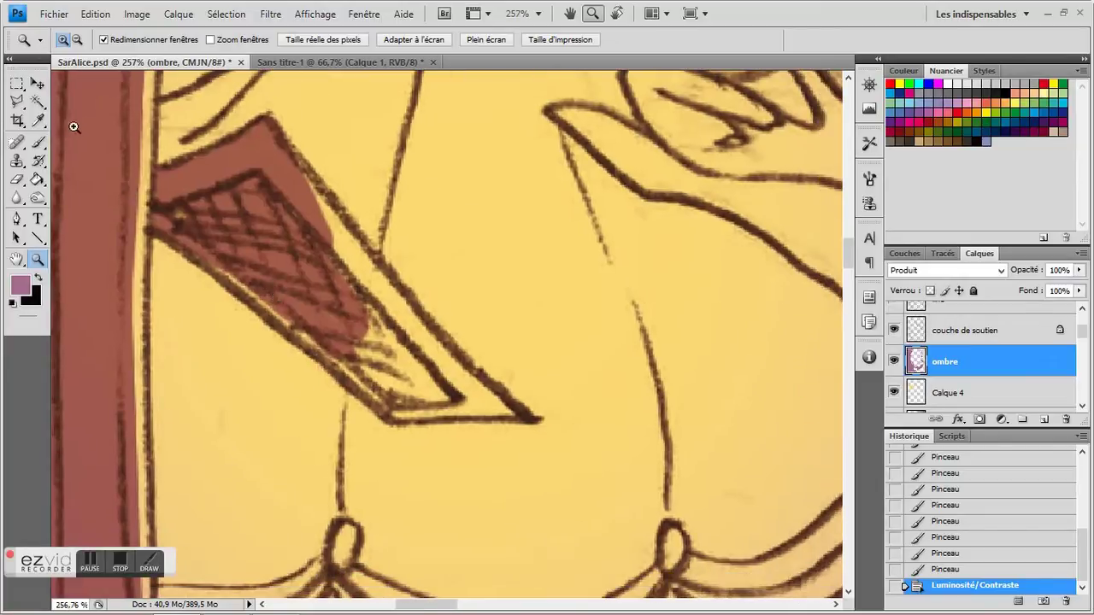
{"action": "key", "text": "b"}
{"action": "mouse_move", "coordinate": [368, 325]}
{"action": "left_mouse_down"}
{"action": "mouse_move", "coordinate": [290, 174]}
{"action": "mouse_move", "coordinate": [440, 377]}
{"action": "left_mouse_up"}
{"action": "mouse_move", "coordinate": [202, 245]}
{"action": "left_mouse_down"}
{"action": "mouse_move", "coordinate": [410, 397]}
{"action": "mouse_move", "coordinate": [386, 336]}
{"action": "mouse_move", "coordinate": [393, 313]}
{"action": "mouse_move", "coordinate": [363, 347]}
{"action": "left_mouse_up"}
{"action": "left_click_drag", "start_coordinate": [321, 354], "coordinate": [386, 405]}
{"action": "mouse_move", "coordinate": [384, 265]}
{"action": "left_mouse_down"}
{"action": "mouse_move", "coordinate": [489, 413]}
{"action": "mouse_move", "coordinate": [400, 375]}
{"action": "mouse_move", "coordinate": [383, 403]}
{"action": "mouse_move", "coordinate": [479, 391]}
{"action": "left_mouse_up"}
{"action": "mouse_move", "coordinate": [453, 410]}
{"action": "left_mouse_down"}
{"action": "mouse_move", "coordinate": [410, 409]}
{"action": "mouse_move", "coordinate": [499, 402]}
{"action": "left_mouse_up"}
Outline the unshaded bookshelf edge and the diagonal bars around the lantern with the polygonal lasso
{"action": "left_click", "coordinate": [37, 259]}
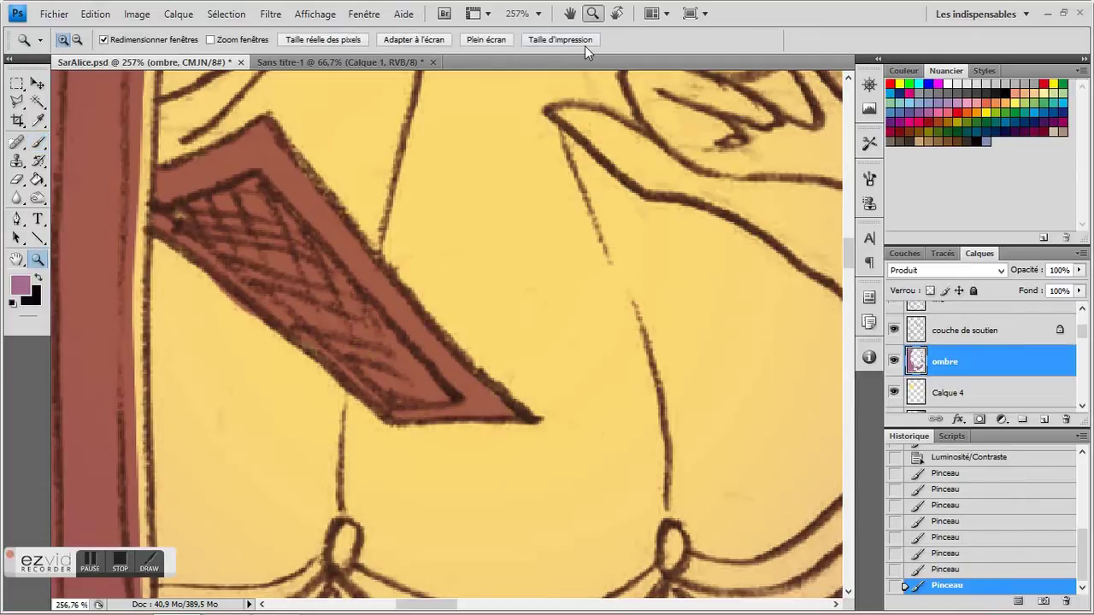
{"action": "left_click", "coordinate": [582, 41]}
{"action": "left_click_drag", "start_coordinate": [371, 301], "coordinate": [552, 452]}
{"action": "key", "text": "l"}
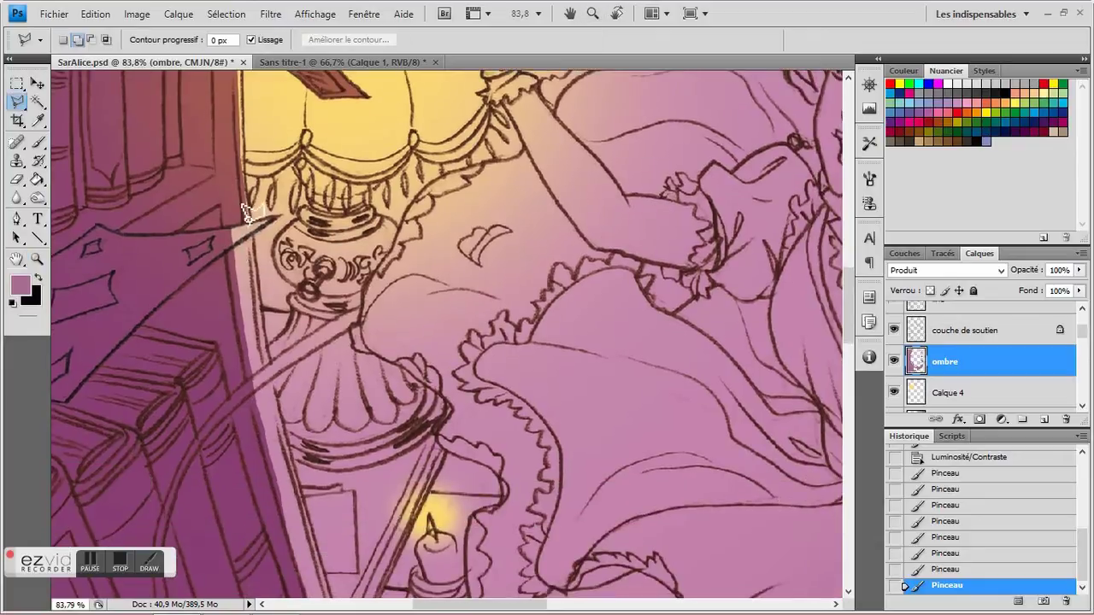
{"action": "left_click", "coordinate": [251, 236]}
{"action": "left_click", "coordinate": [267, 373]}
{"action": "scroll", "coordinate": [359, 323], "scroll_direction": "down", "scroll_amount": 3}
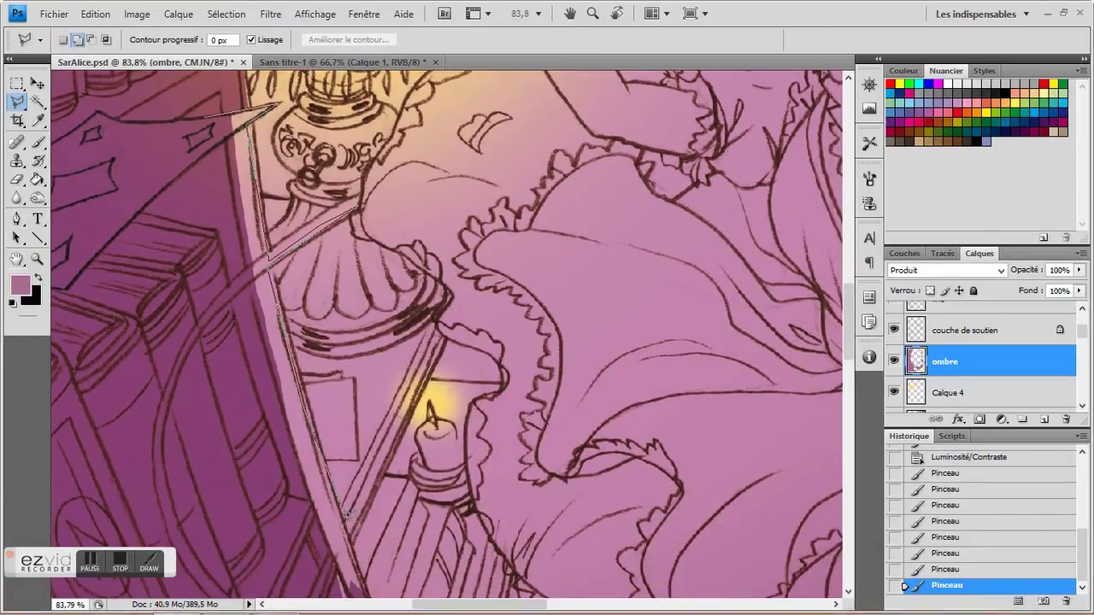
{"action": "left_click", "coordinate": [443, 335]}
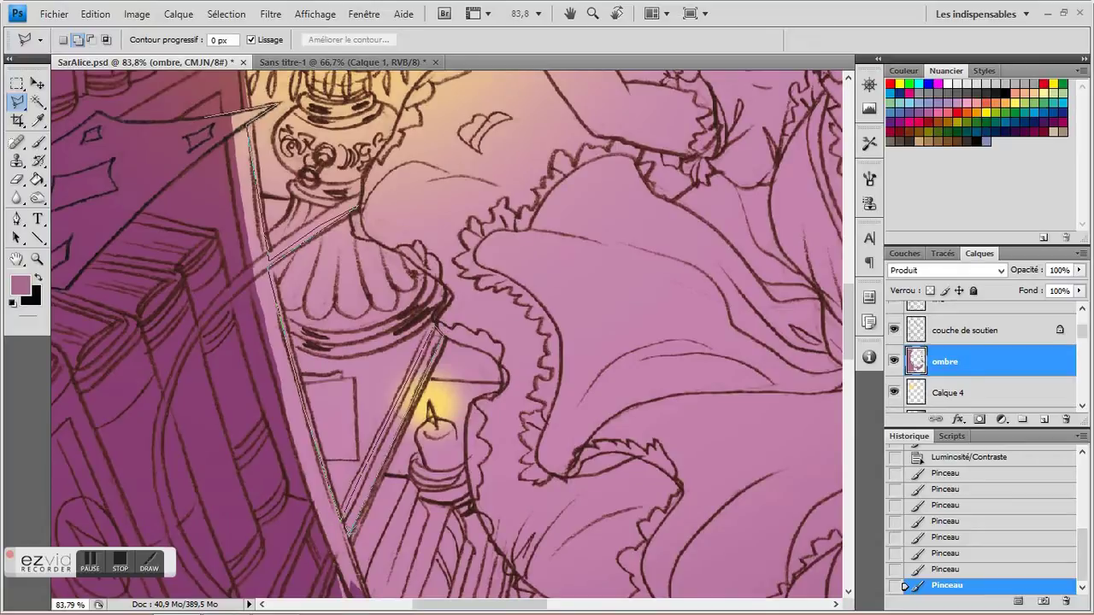
{"action": "left_click", "coordinate": [350, 537]}
{"action": "left_click", "coordinate": [372, 531]}
{"action": "left_click", "coordinate": [332, 547]}
{"action": "double_click", "coordinate": [200, 124]}
Fill the selected shelf edge and diagonal bars with the purple shadow colour, and deselect them
{"action": "left_click", "coordinate": [37, 181]}
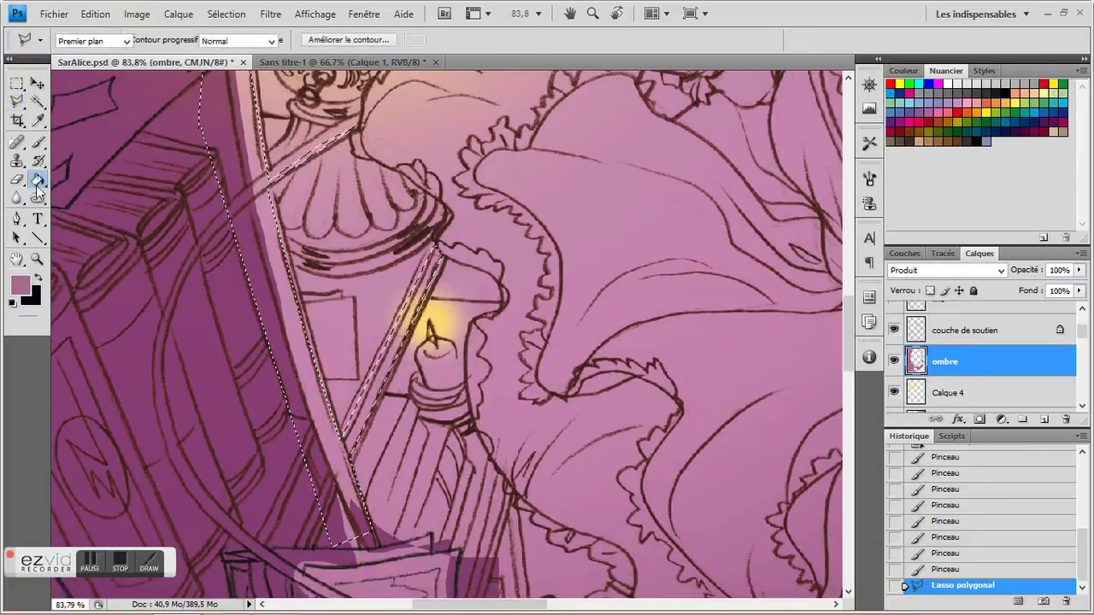
{"action": "left_click", "coordinate": [267, 217]}
{"action": "left_click", "coordinate": [249, 218]}
{"action": "left_click", "coordinate": [592, 13]}
{"action": "left_click", "coordinate": [564, 41]}
{"action": "scroll", "coordinate": [438, 295], "scroll_direction": "up", "scroll_amount": 5}
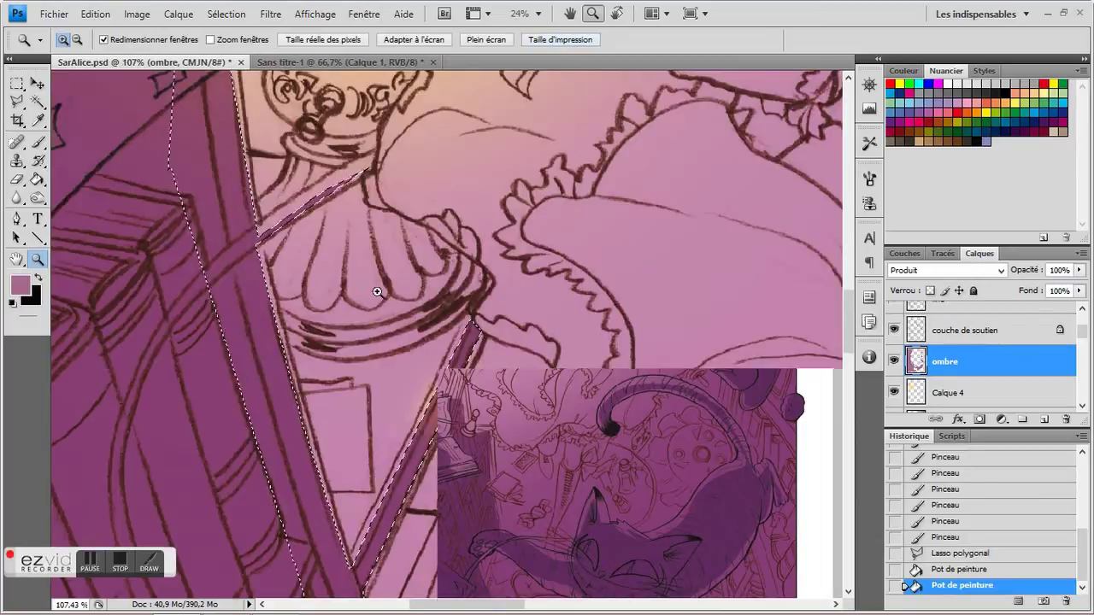
{"action": "key", "text": "b"}
{"action": "key", "text": "ctrl+d"}
Touch up the shadow on the diagonal bars and shelf edge around the lantern with a 13 px brush
{"action": "left_click_drag", "start_coordinate": [284, 252], "coordinate": [276, 248]}
{"action": "left_click_drag", "start_coordinate": [259, 255], "coordinate": [298, 232]}
{"action": "left_click_drag", "start_coordinate": [353, 208], "coordinate": [298, 232]}
{"action": "left_click_drag", "start_coordinate": [316, 174], "coordinate": [281, 319]}
{"action": "left_click_drag", "start_coordinate": [188, 208], "coordinate": [181, 288]}
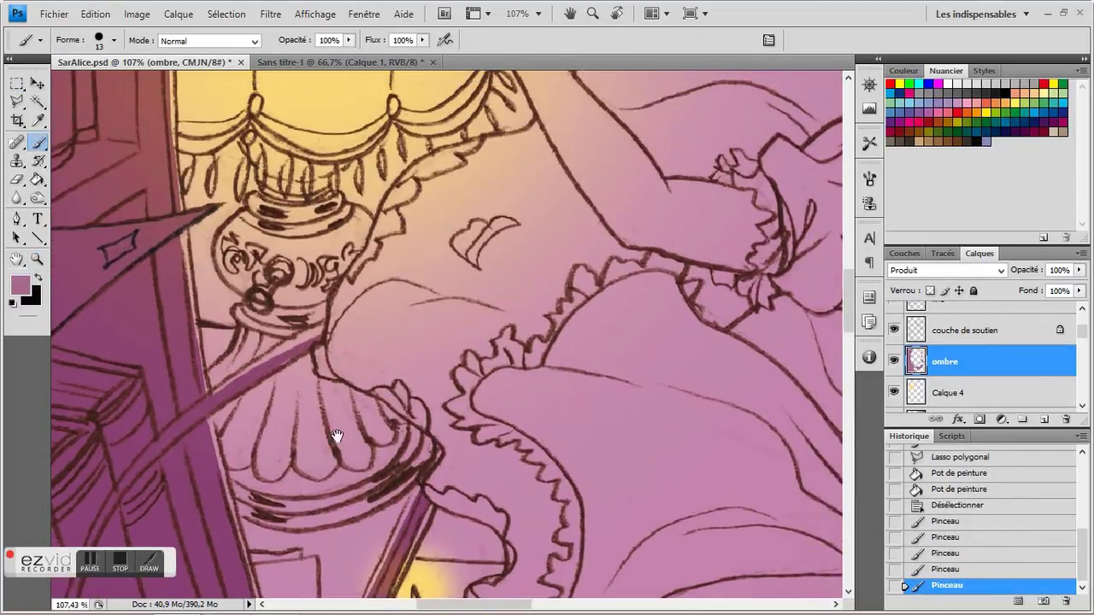
{"action": "left_click_drag", "start_coordinate": [337, 437], "coordinate": [341, 306]}
{"action": "left_click_drag", "start_coordinate": [284, 264], "coordinate": [257, 258]}
{"action": "left_click_drag", "start_coordinate": [425, 463], "coordinate": [365, 247]}
{"action": "left_click_drag", "start_coordinate": [375, 371], "coordinate": [382, 392]}
{"action": "left_click_drag", "start_coordinate": [387, 447], "coordinate": [317, 253]}
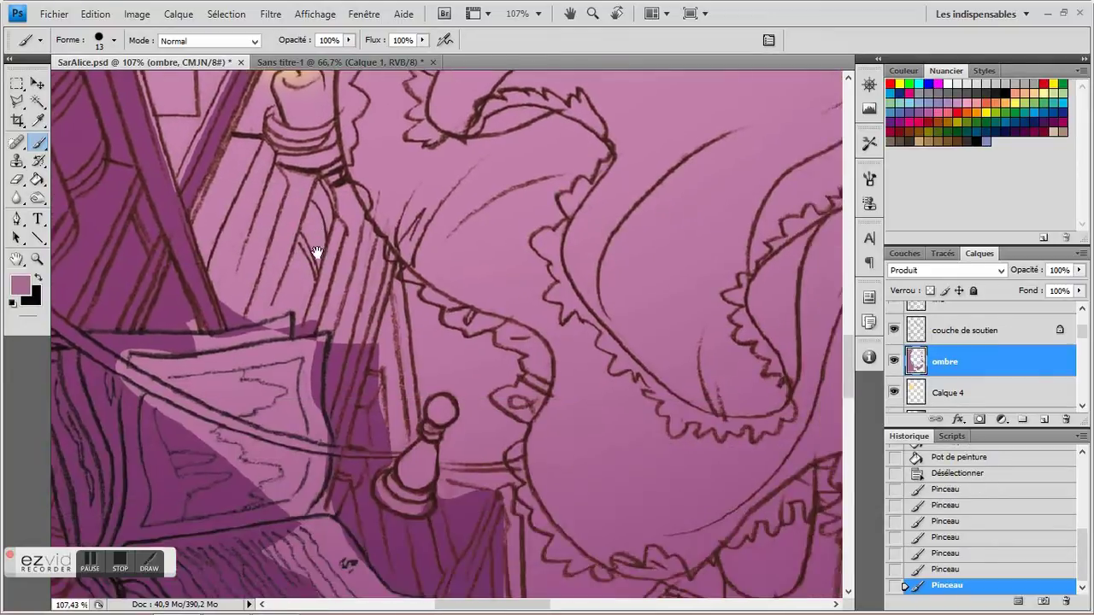
Paint purple shadow on the shelf upright and the area behind the open book's pages
{"action": "left_click_drag", "start_coordinate": [259, 337], "coordinate": [345, 355]}
{"action": "left_click_drag", "start_coordinate": [218, 304], "coordinate": [384, 334]}
{"action": "mouse_move", "coordinate": [386, 345]}
{"action": "left_mouse_down"}
{"action": "mouse_move", "coordinate": [378, 313]}
{"action": "mouse_move", "coordinate": [368, 312]}
{"action": "left_mouse_up"}
{"action": "left_click_drag", "start_coordinate": [359, 200], "coordinate": [332, 280]}
{"action": "left_click_drag", "start_coordinate": [359, 203], "coordinate": [339, 287]}
{"action": "left_click_drag", "start_coordinate": [354, 231], "coordinate": [359, 287]}
{"action": "left_click_drag", "start_coordinate": [354, 205], "coordinate": [356, 264]}
{"action": "scroll", "coordinate": [342, 269], "scroll_direction": "down", "scroll_amount": 1}
{"action": "left_click_drag", "start_coordinate": [256, 268], "coordinate": [290, 276]}
Clean up stray shadow around the shelf upright and the chess pawn with a 13 px eraser
{"action": "left_click", "coordinate": [18, 195]}
{"action": "left_click_drag", "start_coordinate": [55, 224], "coordinate": [80, 206]}
{"action": "left_click", "coordinate": [17, 180]}
{"action": "mouse_move", "coordinate": [224, 260]}
{"action": "left_mouse_down"}
{"action": "mouse_move", "coordinate": [298, 245]}
{"action": "mouse_move", "coordinate": [281, 269]}
{"action": "mouse_move", "coordinate": [334, 304]}
{"action": "mouse_move", "coordinate": [331, 327]}
{"action": "left_mouse_up"}
{"action": "left_click_drag", "start_coordinate": [330, 316], "coordinate": [333, 342]}
{"action": "left_click_drag", "start_coordinate": [309, 304], "coordinate": [312, 260]}
{"action": "mouse_move", "coordinate": [339, 312]}
{"action": "left_mouse_down"}
{"action": "mouse_move", "coordinate": [354, 337]}
{"action": "mouse_move", "coordinate": [364, 333]}
{"action": "left_mouse_up"}
{"action": "left_click_drag", "start_coordinate": [359, 331], "coordinate": [394, 332]}
Paint a purple shadow on one side of the chess pawn's head and body
{"action": "scroll", "coordinate": [380, 333], "scroll_direction": "down", "scroll_amount": 1}
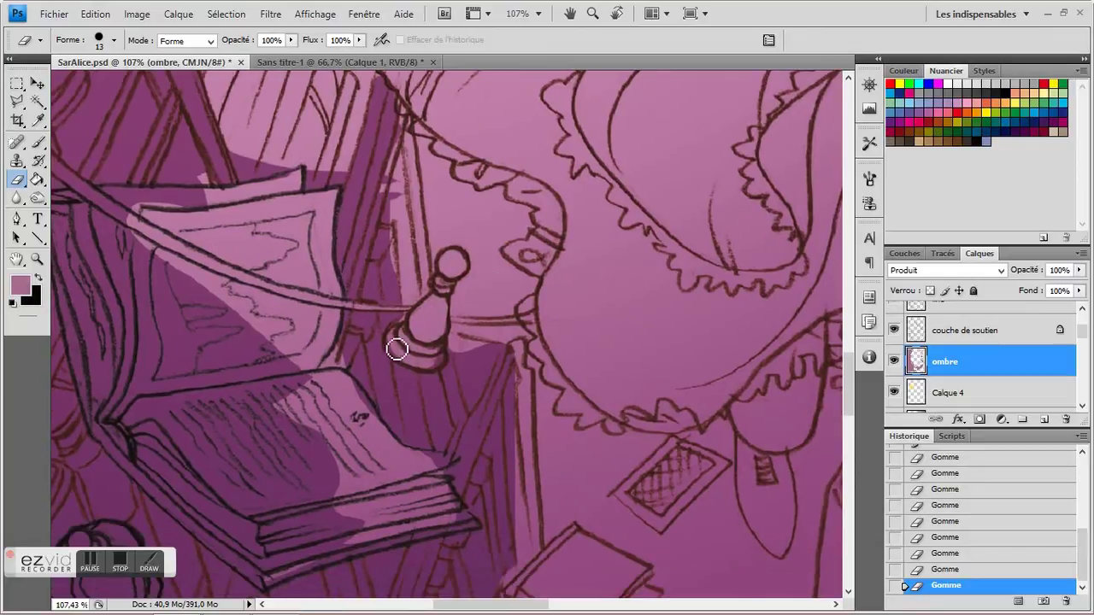
{"action": "key", "text": "b"}
{"action": "mouse_move", "coordinate": [443, 324]}
{"action": "left_mouse_down"}
{"action": "mouse_move", "coordinate": [423, 355]}
{"action": "mouse_move", "coordinate": [431, 360]}
{"action": "left_mouse_up"}
{"action": "mouse_move", "coordinate": [492, 255]}
{"action": "left_mouse_down"}
{"action": "mouse_move", "coordinate": [483, 283]}
{"action": "mouse_move", "coordinate": [433, 325]}
{"action": "left_mouse_up"}
Lasso the unshaded shelf upright behind the pawn, fill it with the purple shadow colour and deselect it
{"action": "left_click", "coordinate": [18, 102]}
{"action": "left_click", "coordinate": [335, 182]}
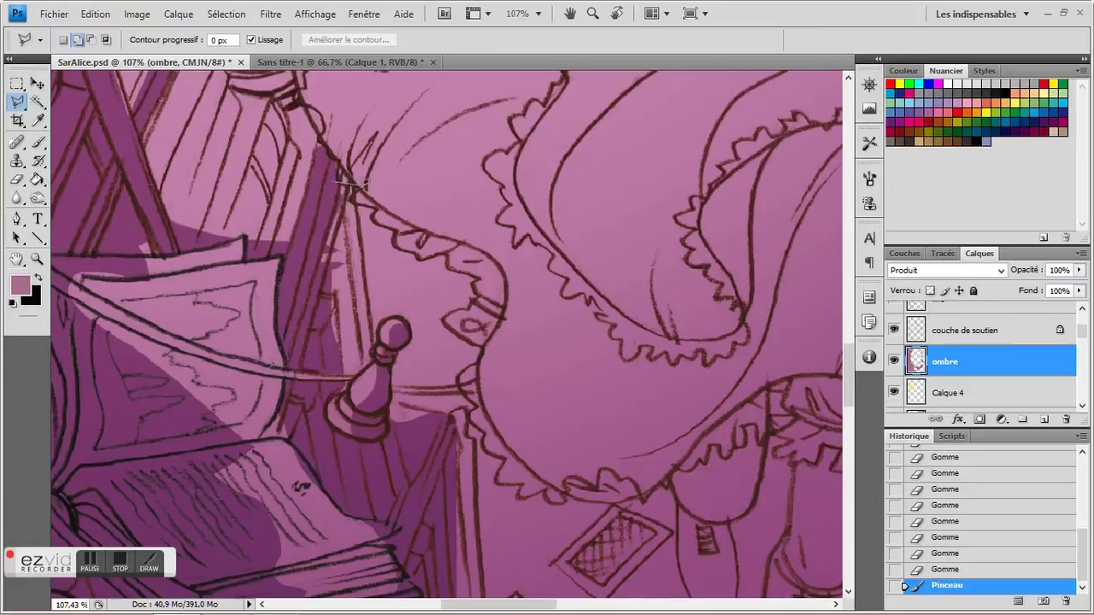
{"action": "double_click", "coordinate": [310, 279]}
{"action": "mouse_move", "coordinate": [385, 371]}
{"action": "left_mouse_down"}
{"action": "mouse_move", "coordinate": [379, 339]}
{"action": "mouse_move", "coordinate": [390, 346]}
{"action": "left_mouse_up"}
{"action": "left_click", "coordinate": [346, 346]}
{"action": "left_click", "coordinate": [323, 354]}
{"action": "double_click", "coordinate": [318, 363]}
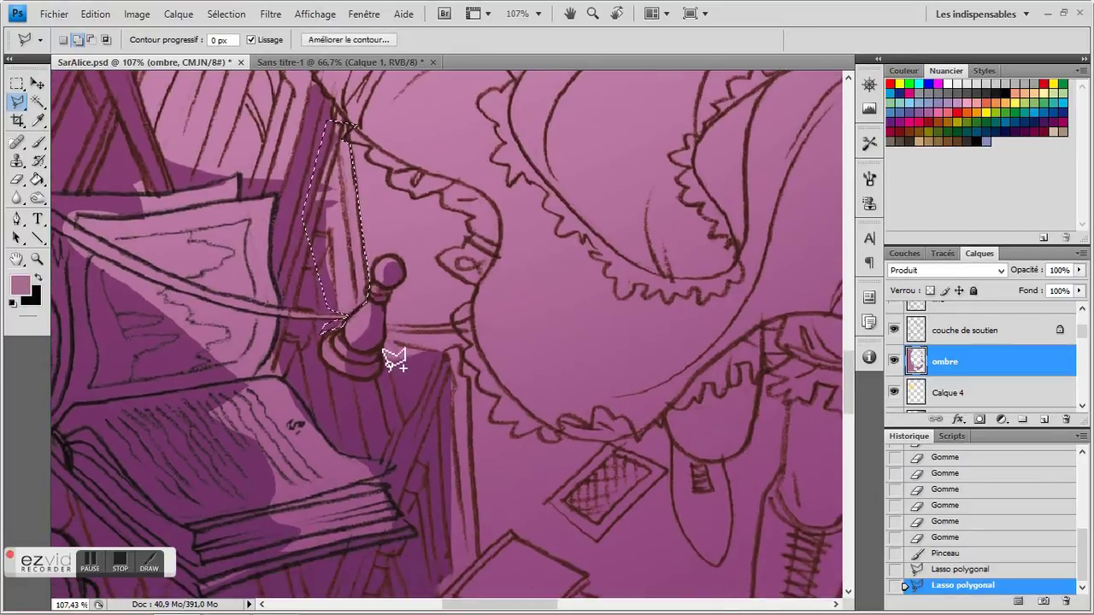
{"action": "key", "text": "g"}
{"action": "left_click", "coordinate": [351, 214]}
{"action": "left_click", "coordinate": [354, 188]}
{"action": "key", "text": "m"}
{"action": "key", "text": "ctrl+d"}
Erase the shadow overflow between the chess pawn and the slanted shelf edge with the 13 px eraser
{"action": "left_click", "coordinate": [17, 180]}
{"action": "mouse_move", "coordinate": [396, 371]}
{"action": "left_mouse_down"}
{"action": "mouse_move", "coordinate": [418, 396]}
{"action": "mouse_move", "coordinate": [406, 397]}
{"action": "mouse_move", "coordinate": [437, 366]}
{"action": "left_mouse_up"}
{"action": "mouse_move", "coordinate": [415, 389]}
{"action": "left_mouse_down"}
{"action": "mouse_move", "coordinate": [409, 408]}
{"action": "mouse_move", "coordinate": [415, 389]}
{"action": "left_mouse_up"}
{"action": "left_click_drag", "start_coordinate": [243, 232], "coordinate": [313, 206]}
{"action": "left_click_drag", "start_coordinate": [362, 371], "coordinate": [367, 380]}
{"action": "left_click_drag", "start_coordinate": [362, 373], "coordinate": [373, 389]}
{"action": "mouse_move", "coordinate": [434, 445]}
{"action": "left_mouse_down"}
{"action": "mouse_move", "coordinate": [447, 408]}
{"action": "mouse_move", "coordinate": [467, 411]}
{"action": "left_mouse_up"}
{"action": "left_click_drag", "start_coordinate": [460, 409], "coordinate": [474, 414]}
Paint purple shadow over the light gaps around the open book's back page
{"action": "scroll", "coordinate": [213, 291], "scroll_direction": "down", "scroll_amount": 1}
{"action": "scroll", "coordinate": [213, 290], "scroll_direction": "left", "scroll_amount": 1}
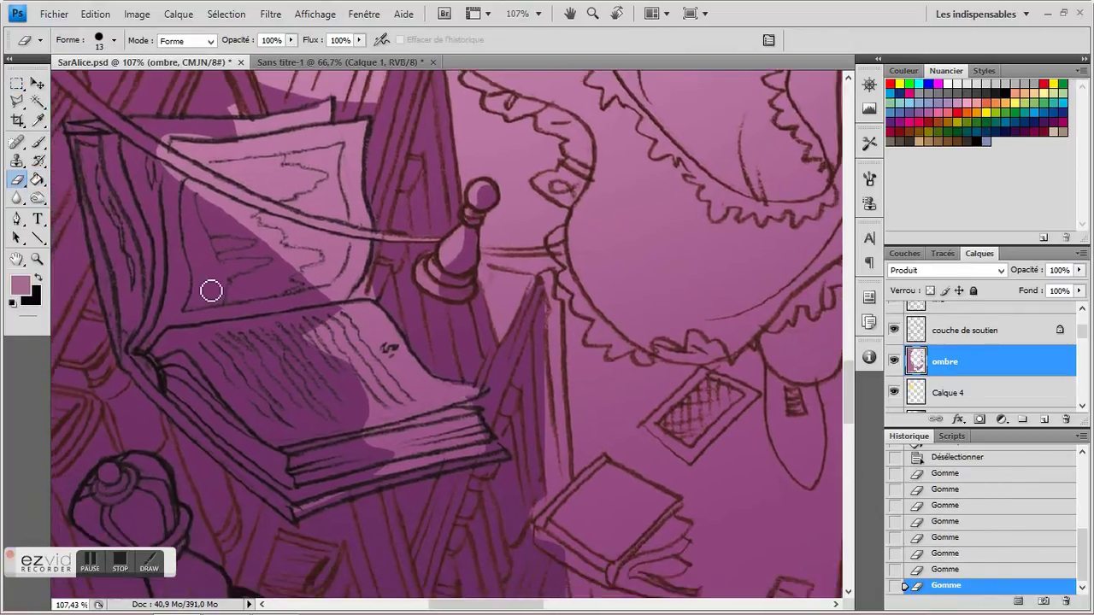
{"action": "key", "text": "b"}
{"action": "left_click_drag", "start_coordinate": [354, 318], "coordinate": [321, 399]}
{"action": "scroll", "coordinate": [185, 176], "scroll_direction": "up", "scroll_amount": 1}
{"action": "scroll", "coordinate": [186, 176], "scroll_direction": "left", "scroll_amount": 1}
{"action": "mouse_move", "coordinate": [186, 176]}
{"action": "left_mouse_down"}
{"action": "mouse_move", "coordinate": [242, 188]}
{"action": "mouse_move", "coordinate": [340, 162]}
{"action": "left_mouse_up"}
Erase the shadow from the upper strip of the back page and along the ribbon crossing the book
{"action": "key", "text": "e"}
{"action": "mouse_move", "coordinate": [205, 171]}
{"action": "left_mouse_down"}
{"action": "mouse_move", "coordinate": [286, 166]}
{"action": "mouse_move", "coordinate": [240, 169]}
{"action": "mouse_move", "coordinate": [277, 169]}
{"action": "left_mouse_up"}
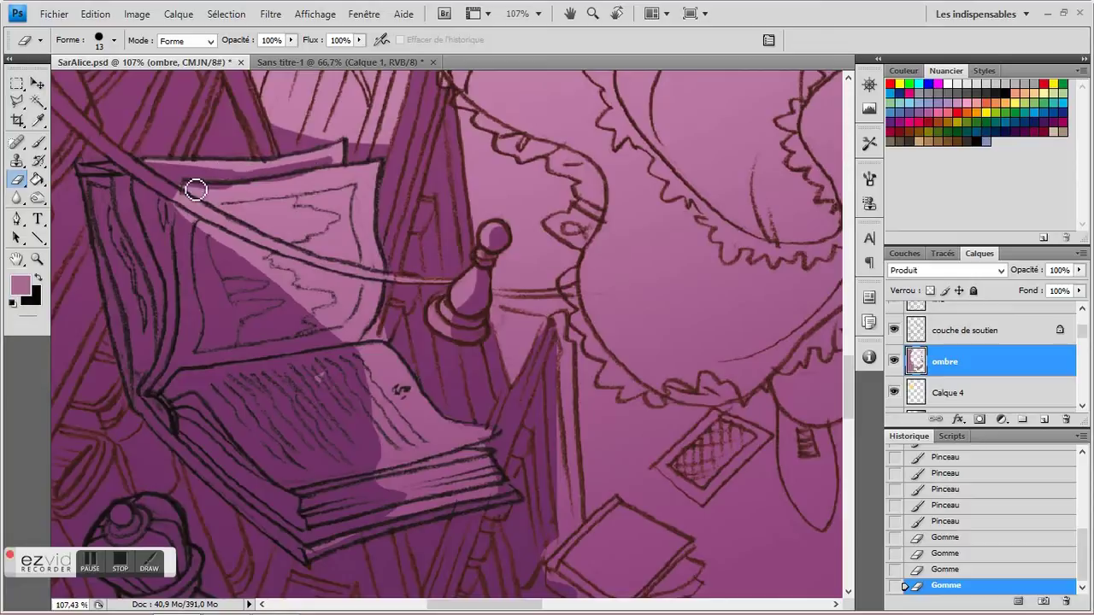
{"action": "left_click_drag", "start_coordinate": [107, 124], "coordinate": [225, 254]}
{"action": "left_click_drag", "start_coordinate": [158, 202], "coordinate": [201, 249]}
{"action": "left_click_drag", "start_coordinate": [197, 246], "coordinate": [264, 302]}
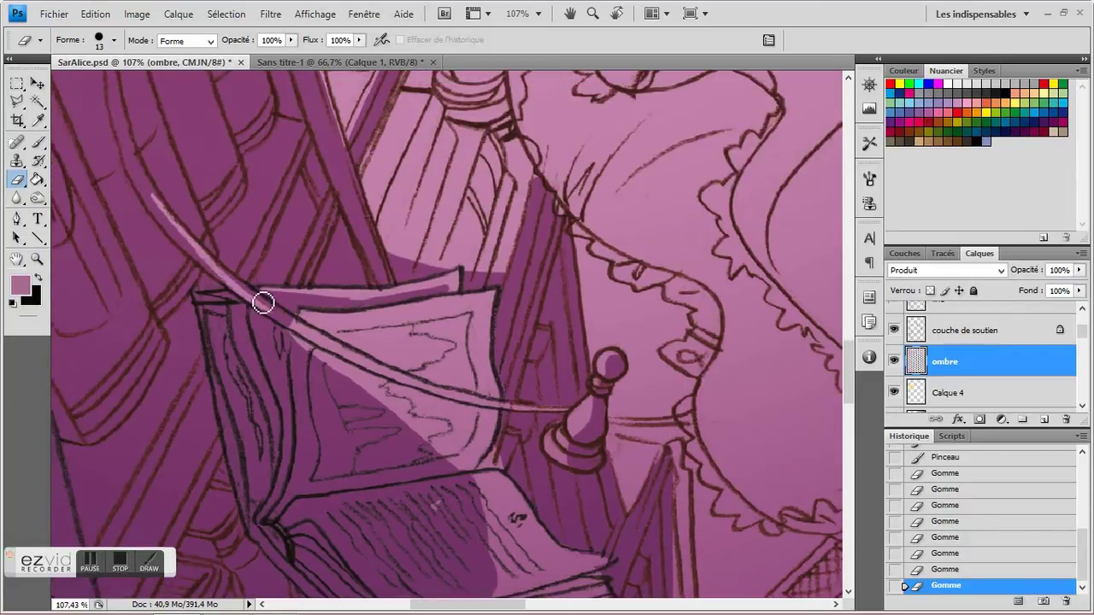
{"action": "left_click_drag", "start_coordinate": [221, 268], "coordinate": [276, 306]}
{"action": "left_click_drag", "start_coordinate": [289, 312], "coordinate": [206, 237]}
Lasso a narrow strip beneath the ribbon across the open book's back page, fill it with the purple shadow colour and deselect it
{"action": "scroll", "coordinate": [330, 285], "scroll_direction": "down", "scroll_amount": 1}
{"action": "scroll", "coordinate": [329, 285], "scroll_direction": "right", "scroll_amount": 1}
{"action": "key", "text": "l"}
{"action": "left_click", "coordinate": [185, 239]}
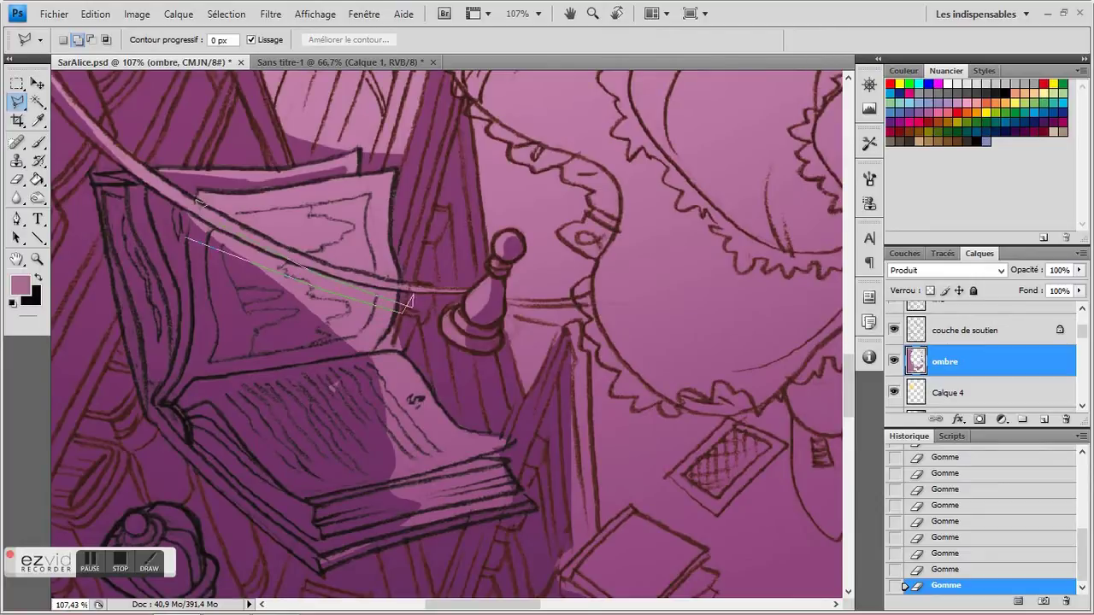
{"action": "double_click", "coordinate": [176, 220]}
{"action": "left_click", "coordinate": [37, 180]}
{"action": "left_click", "coordinate": [345, 271]}
{"action": "left_click", "coordinate": [344, 267]}
{"action": "left_click_drag", "start_coordinate": [450, 402], "coordinate": [333, 366]}
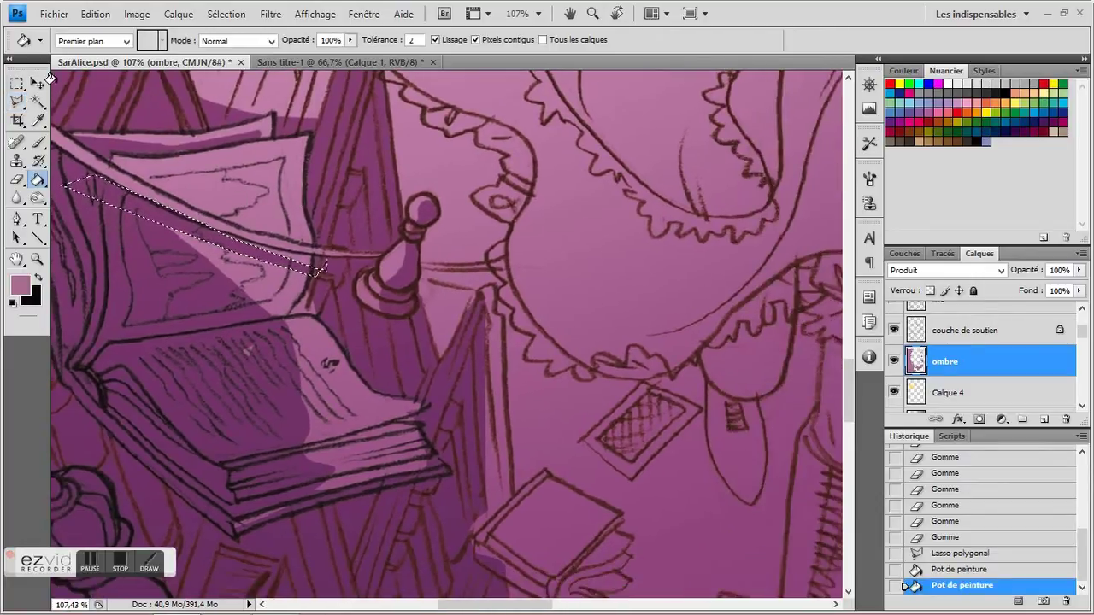
{"action": "left_click", "coordinate": [17, 84]}
{"action": "key", "text": "ctrl+d"}
Paint purple shadow over the light page edges along the open book's lower half with the 13 px brush
{"action": "left_click", "coordinate": [39, 147]}
{"action": "left_click", "coordinate": [40, 147]}
{"action": "scroll", "coordinate": [281, 276], "scroll_direction": "down", "scroll_amount": 1}
{"action": "left_click", "coordinate": [282, 276]}
{"action": "scroll", "coordinate": [295, 247], "scroll_direction": "down", "scroll_amount": 2}
{"action": "mouse_move", "coordinate": [312, 206]}
{"action": "left_mouse_down"}
{"action": "mouse_move", "coordinate": [314, 253]}
{"action": "mouse_move", "coordinate": [306, 226]}
{"action": "left_mouse_up"}
{"action": "mouse_move", "coordinate": [320, 272]}
{"action": "left_mouse_down"}
{"action": "mouse_move", "coordinate": [322, 311]}
{"action": "mouse_move", "coordinate": [323, 257]}
{"action": "left_mouse_up"}
{"action": "left_click_drag", "start_coordinate": [322, 256], "coordinate": [323, 323]}
{"action": "left_click_drag", "start_coordinate": [445, 325], "coordinate": [447, 280]}
{"action": "mouse_move", "coordinate": [329, 293]}
{"action": "left_mouse_down"}
{"action": "mouse_move", "coordinate": [459, 274]}
{"action": "mouse_move", "coordinate": [254, 357]}
{"action": "left_mouse_up"}
{"action": "scroll", "coordinate": [291, 281], "scroll_direction": "down", "scroll_amount": 3}
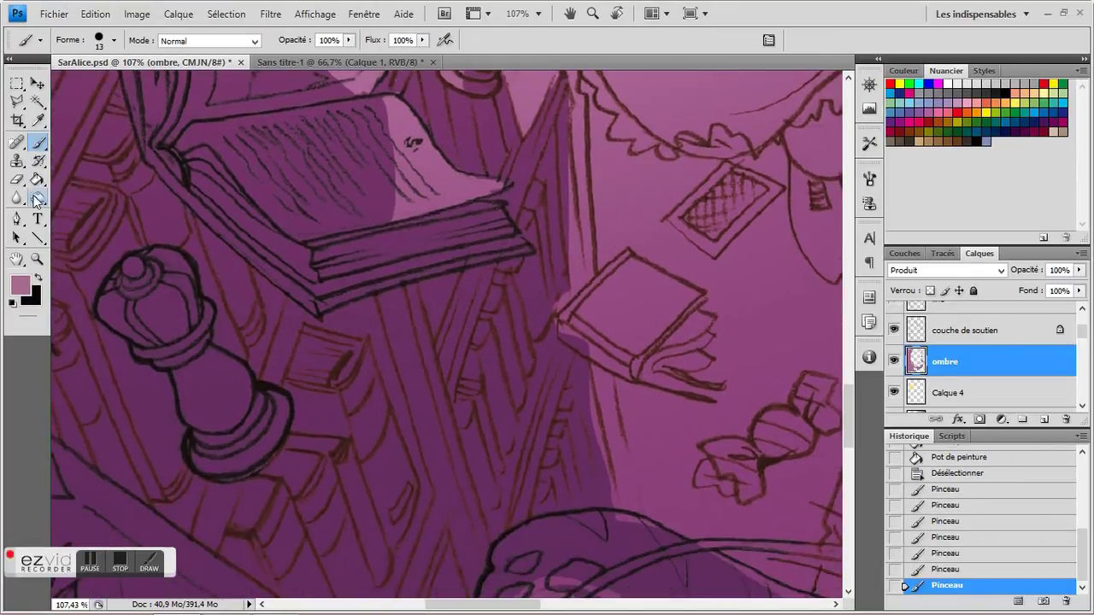
Erase shadow along the crown, body and base of the large dark chess piece to create highlights
{"action": "key", "text": "e"}
{"action": "scroll", "coordinate": [144, 222], "scroll_direction": "down", "scroll_amount": 1}
{"action": "mouse_move", "coordinate": [144, 222]}
{"action": "left_mouse_down"}
{"action": "mouse_move", "coordinate": [181, 256]}
{"action": "mouse_move", "coordinate": [205, 260]}
{"action": "mouse_move", "coordinate": [206, 245]}
{"action": "mouse_move", "coordinate": [246, 220]}
{"action": "left_mouse_up"}
{"action": "scroll", "coordinate": [185, 235], "scroll_direction": "down", "scroll_amount": 2}
{"action": "scroll", "coordinate": [214, 222], "scroll_direction": "down", "scroll_amount": 2}
{"action": "mouse_move", "coordinate": [226, 265]}
{"action": "left_mouse_down"}
{"action": "mouse_move", "coordinate": [242, 249]}
{"action": "mouse_move", "coordinate": [245, 283]}
{"action": "left_mouse_up"}
Select the shadow colour on the ombre layer with the Magic Wand, delete that area from Calque 4 and deselect
{"action": "left_click", "coordinate": [39, 259]}
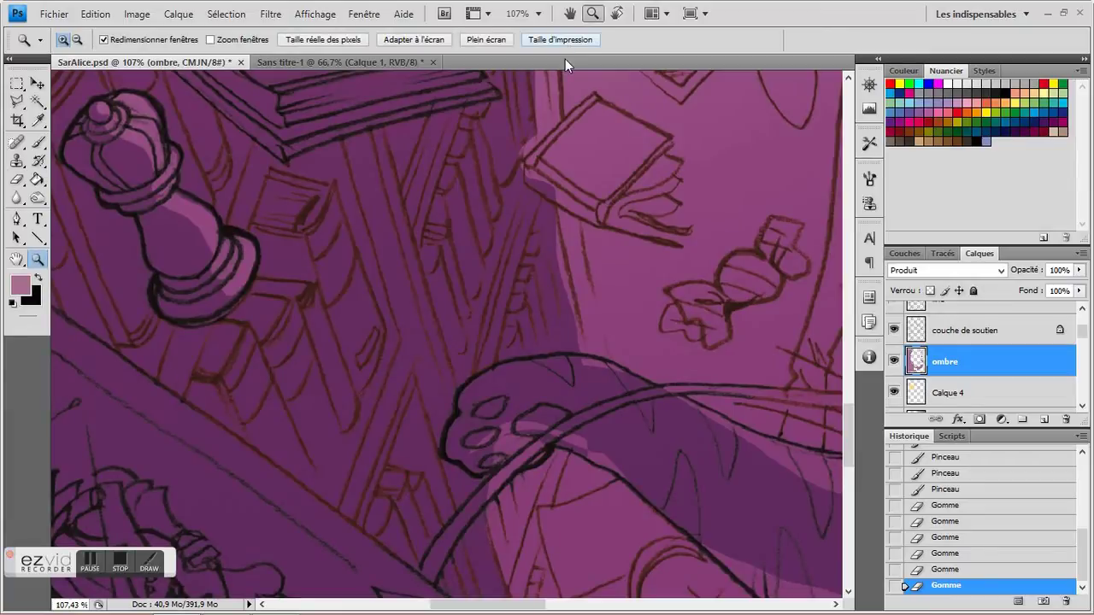
{"action": "left_click", "coordinate": [561, 40]}
{"action": "left_click_drag", "start_coordinate": [618, 503], "coordinate": [626, 508]}
{"action": "left_click_drag", "start_coordinate": [459, 159], "coordinate": [308, 341]}
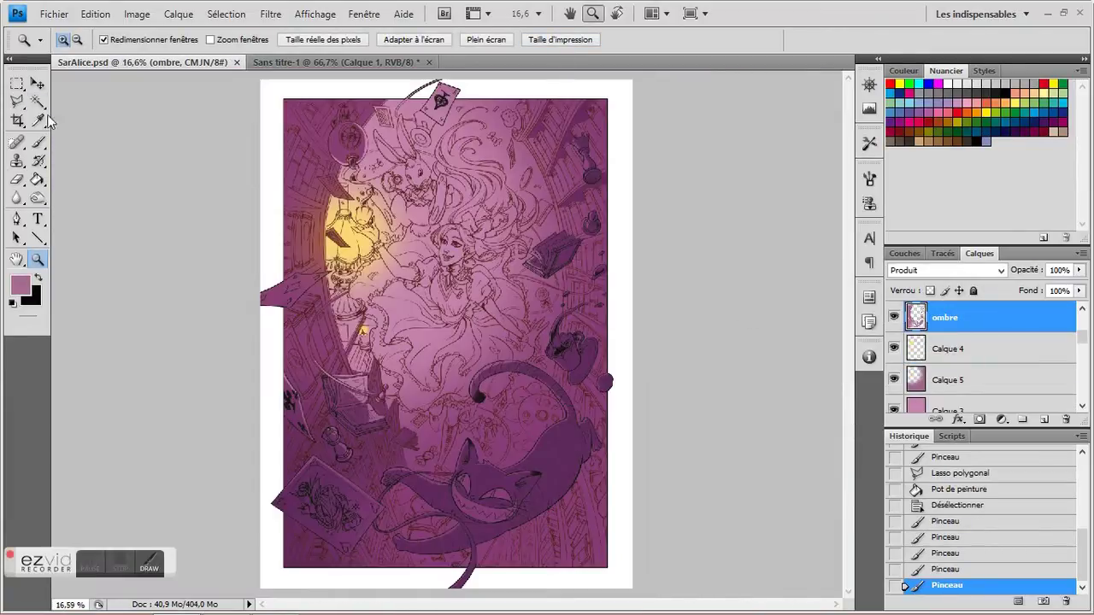
{"action": "left_click", "coordinate": [38, 102]}
{"action": "left_click", "coordinate": [294, 184]}
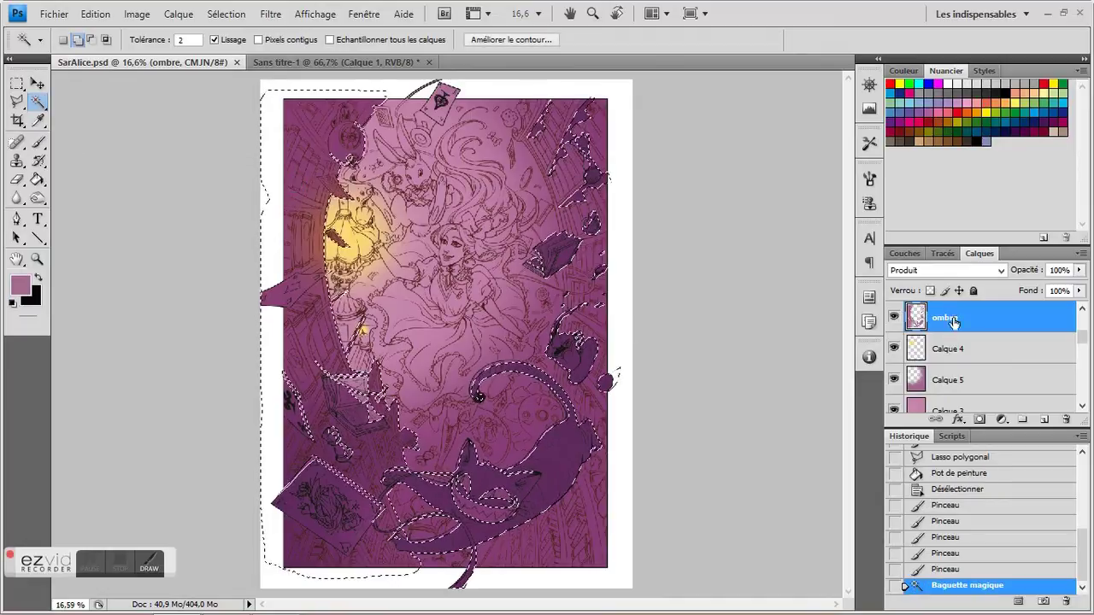
{"action": "left_click", "coordinate": [940, 349]}
{"action": "key", "text": "Delete"}
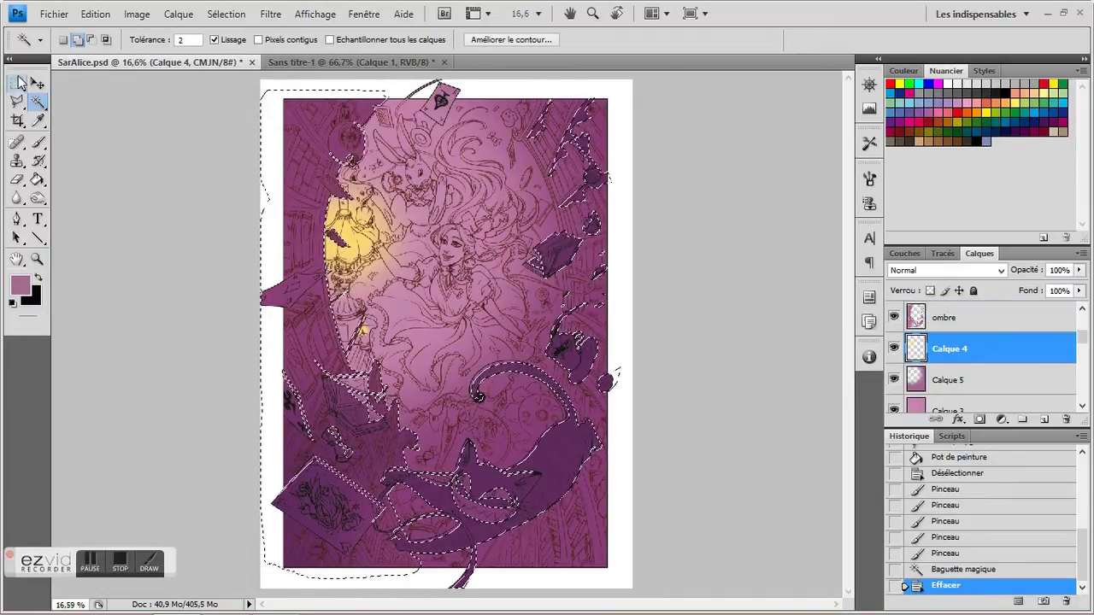
{"action": "left_click", "coordinate": [17, 84]}
{"action": "left_click", "coordinate": [451, 279]}
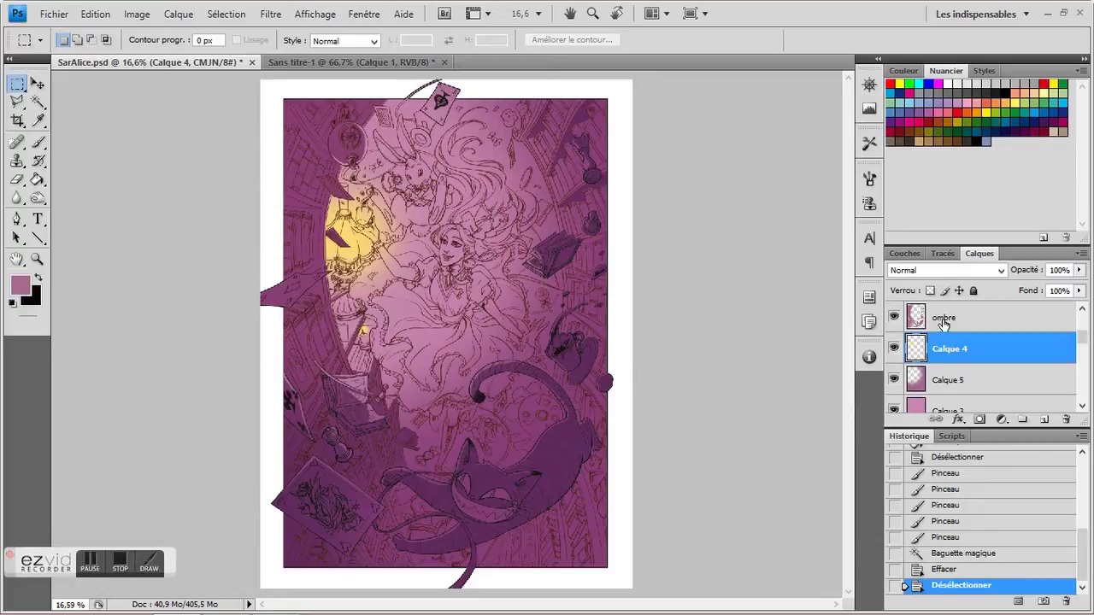
Duplicate the ombre layer as "ombre copie" and make the original ombre layer active
{"action": "right_click", "coordinate": [943, 320]}
{"action": "left_click", "coordinate": [918, 295]}
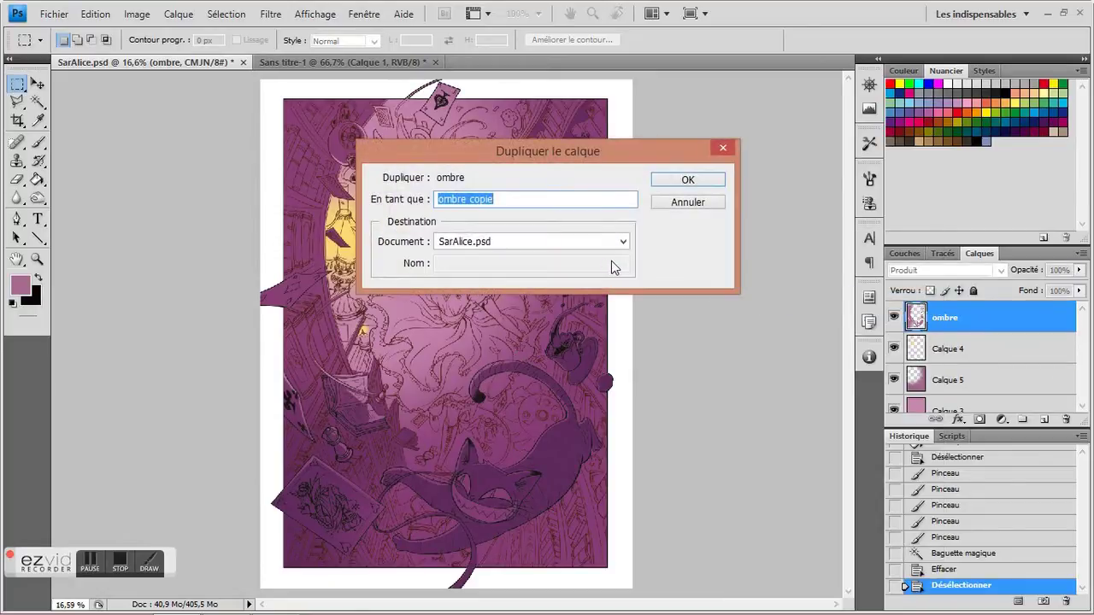
{"action": "key", "text": "Return"}
{"action": "left_click", "coordinate": [963, 351]}
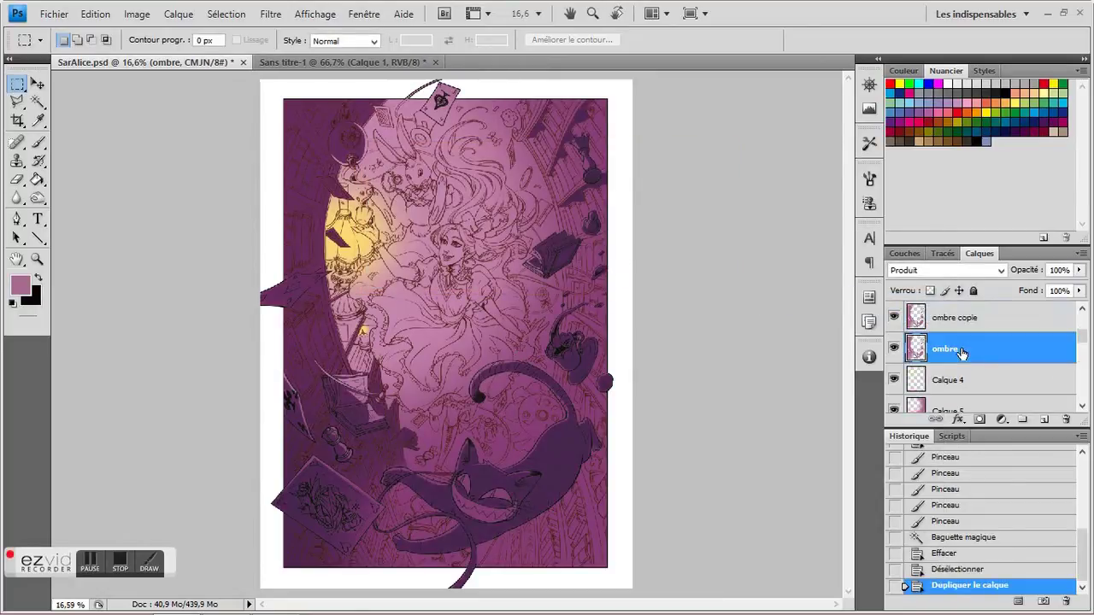
Lasso the shaded side of Alice's face, neck, hair and bow, fill it with the purple shadow colour and deselect
{"action": "left_click", "coordinate": [36, 262]}
{"action": "left_click_drag", "start_coordinate": [364, 183], "coordinate": [568, 302]}
{"action": "left_click_drag", "start_coordinate": [17, 103], "coordinate": [68, 101]}
{"action": "left_click_drag", "start_coordinate": [401, 303], "coordinate": [240, 161]}
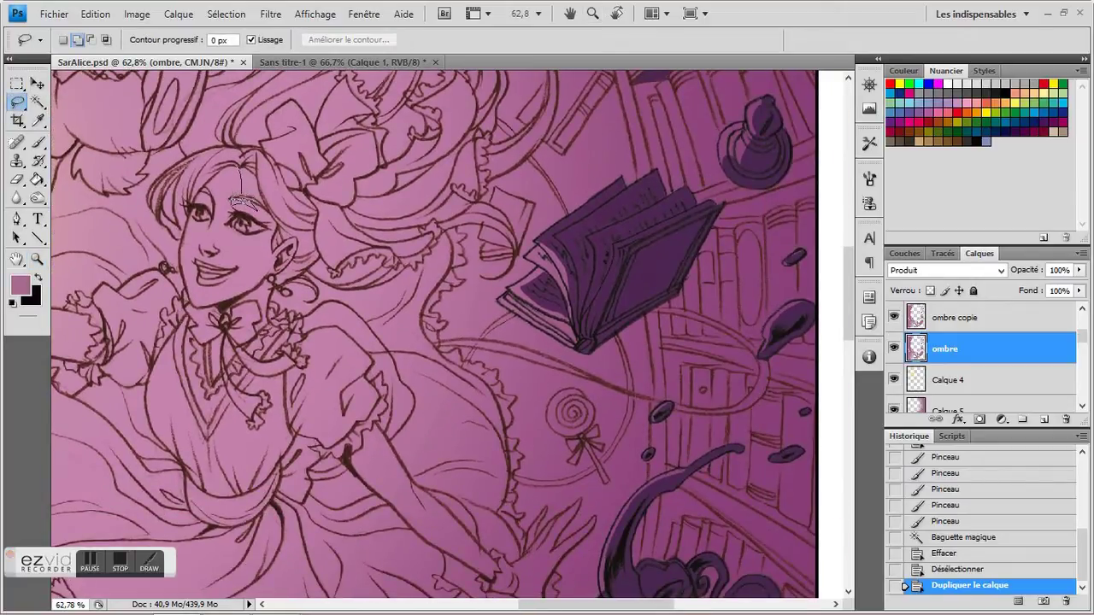
{"action": "left_click_drag", "start_coordinate": [250, 161], "coordinate": [272, 177]}
{"action": "left_click_drag", "start_coordinate": [275, 161], "coordinate": [310, 182]}
{"action": "mouse_move", "coordinate": [276, 181]}
{"action": "left_mouse_down"}
{"action": "mouse_move", "coordinate": [237, 210]}
{"action": "mouse_move", "coordinate": [277, 183]}
{"action": "left_mouse_up"}
{"action": "left_click_drag", "start_coordinate": [373, 193], "coordinate": [330, 212]}
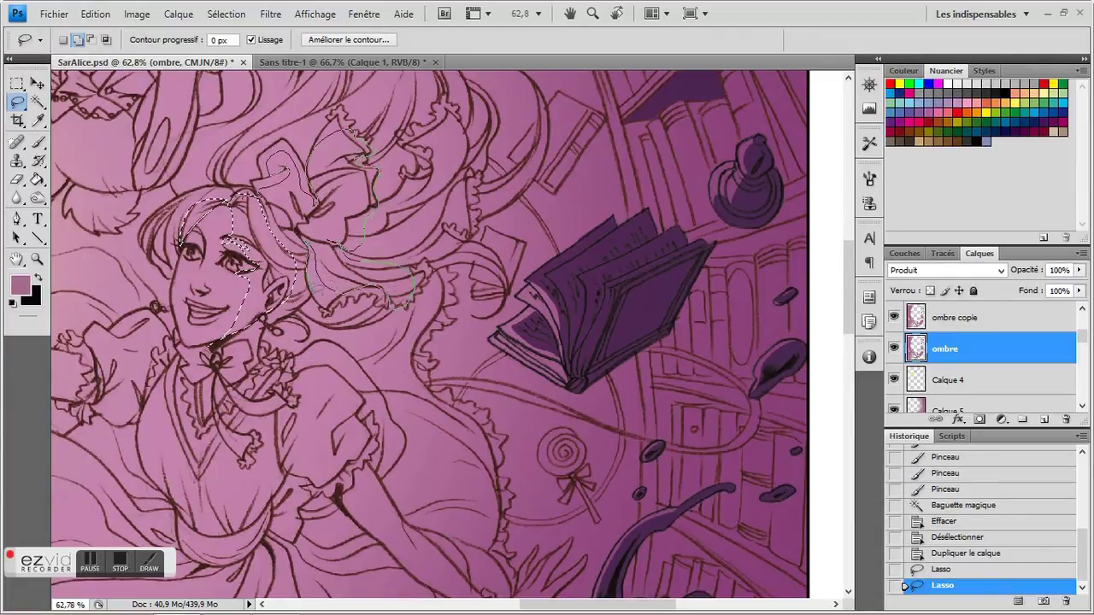
{"action": "left_click_drag", "start_coordinate": [210, 345], "coordinate": [205, 344]}
{"action": "left_click", "coordinate": [36, 180]}
{"action": "left_click", "coordinate": [260, 297]}
{"action": "left_click", "coordinate": [37, 259]}
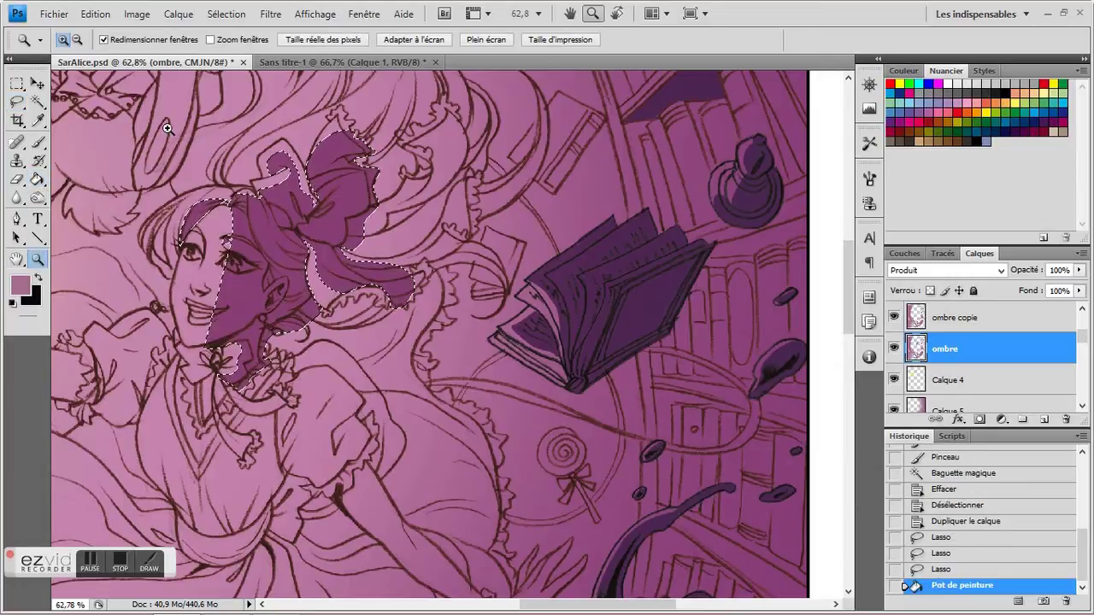
{"action": "left_click_drag", "start_coordinate": [165, 127], "coordinate": [550, 415]}
{"action": "left_click", "coordinate": [17, 83]}
{"action": "left_click", "coordinate": [94, 128]}
Erase the shadow edge on Alice's cheek and beside her eye with the 9 px eraser
{"action": "left_click", "coordinate": [16, 179]}
{"action": "left_click_drag", "start_coordinate": [282, 306], "coordinate": [306, 238]}
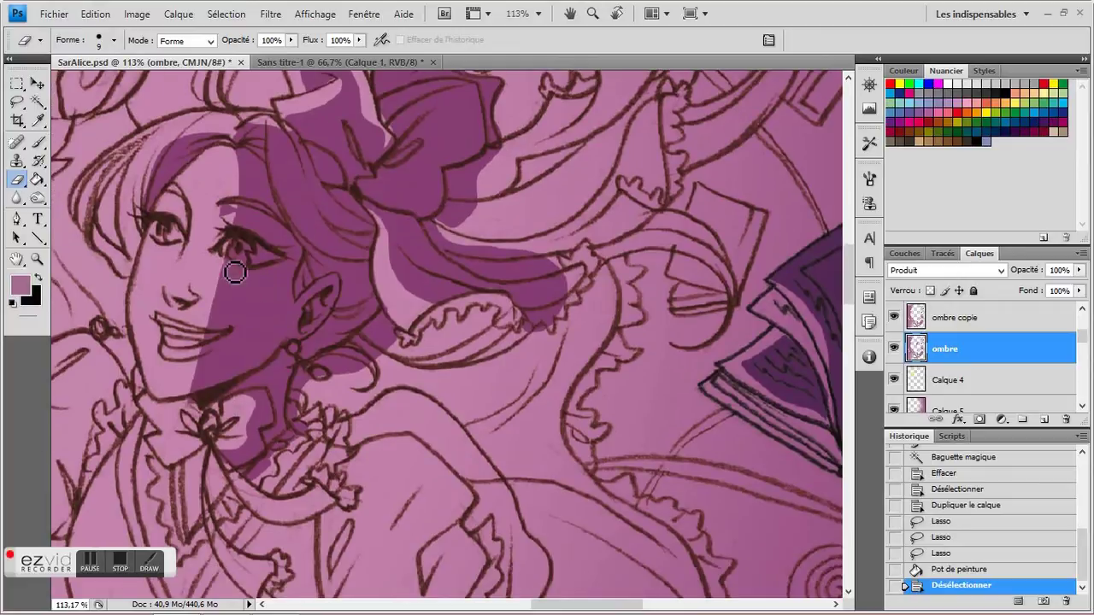
{"action": "left_click_drag", "start_coordinate": [231, 270], "coordinate": [206, 376]}
{"action": "left_click_drag", "start_coordinate": [220, 313], "coordinate": [224, 281]}
{"action": "mouse_move", "coordinate": [256, 286]}
{"action": "left_mouse_down"}
{"action": "mouse_move", "coordinate": [247, 357]}
{"action": "mouse_move", "coordinate": [204, 402]}
{"action": "mouse_move", "coordinate": [220, 383]}
{"action": "mouse_move", "coordinate": [260, 245]}
{"action": "mouse_move", "coordinate": [213, 224]}
{"action": "left_mouse_up"}
{"action": "left_click", "coordinate": [233, 227]}
Set the brush size to 5 px and paint shadow around Alice's eyebrow and forehead
{"action": "left_click", "coordinate": [39, 142]}
{"action": "left_click", "coordinate": [112, 41]}
{"action": "left_click", "coordinate": [86, 170]}
{"action": "left_click", "coordinate": [218, 232]}
{"action": "left_click", "coordinate": [216, 253]}
{"action": "left_click_drag", "start_coordinate": [238, 172], "coordinate": [243, 165]}
{"action": "mouse_move", "coordinate": [243, 164]}
{"action": "left_mouse_down"}
{"action": "mouse_move", "coordinate": [222, 147]}
{"action": "mouse_move", "coordinate": [282, 171]}
{"action": "mouse_move", "coordinate": [243, 151]}
{"action": "left_mouse_up"}
Erase light streaks into the shadow on the hair swept back from Alice's forehead
{"action": "left_click", "coordinate": [25, 178]}
{"action": "left_click_drag", "start_coordinate": [283, 226], "coordinate": [272, 177]}
{"action": "left_click_drag", "start_coordinate": [320, 254], "coordinate": [279, 206]}
{"action": "mouse_move", "coordinate": [315, 245]}
{"action": "left_mouse_down"}
{"action": "mouse_move", "coordinate": [288, 226]}
{"action": "mouse_move", "coordinate": [295, 232]}
{"action": "left_mouse_up"}
{"action": "mouse_move", "coordinate": [349, 255]}
{"action": "left_mouse_down"}
{"action": "mouse_move", "coordinate": [299, 241]}
{"action": "mouse_move", "coordinate": [298, 188]}
{"action": "left_mouse_up"}
{"action": "mouse_move", "coordinate": [343, 226]}
{"action": "left_mouse_down"}
{"action": "mouse_move", "coordinate": [301, 171]}
{"action": "mouse_move", "coordinate": [358, 230]}
{"action": "mouse_move", "coordinate": [340, 229]}
{"action": "left_mouse_up"}
{"action": "left_click", "coordinate": [36, 145]}
{"action": "left_click", "coordinate": [18, 180]}
{"action": "left_click_drag", "start_coordinate": [297, 187], "coordinate": [292, 167]}
{"action": "mouse_move", "coordinate": [331, 239]}
{"action": "left_mouse_down"}
{"action": "mouse_move", "coordinate": [297, 202]}
{"action": "mouse_move", "coordinate": [309, 214]}
{"action": "left_mouse_up"}
Paint shadow strands into the hair highlight beside the bow and erase the excess along the bow's folds
{"action": "key", "text": "b"}
{"action": "mouse_move", "coordinate": [307, 220]}
{"action": "left_mouse_down"}
{"action": "mouse_move", "coordinate": [301, 175]}
{"action": "mouse_move", "coordinate": [322, 246]}
{"action": "left_mouse_up"}
{"action": "mouse_move", "coordinate": [310, 227]}
{"action": "left_mouse_down"}
{"action": "mouse_move", "coordinate": [349, 257]}
{"action": "mouse_move", "coordinate": [313, 244]}
{"action": "mouse_move", "coordinate": [349, 260]}
{"action": "left_mouse_up"}
{"action": "mouse_move", "coordinate": [318, 273]}
{"action": "left_mouse_down"}
{"action": "mouse_move", "coordinate": [315, 245]}
{"action": "mouse_move", "coordinate": [364, 241]}
{"action": "left_mouse_up"}
{"action": "mouse_move", "coordinate": [416, 200]}
{"action": "left_mouse_down"}
{"action": "mouse_move", "coordinate": [320, 200]}
{"action": "mouse_move", "coordinate": [324, 247]}
{"action": "left_mouse_up"}
{"action": "left_click", "coordinate": [17, 180]}
{"action": "left_click_drag", "start_coordinate": [417, 181], "coordinate": [457, 240]}
{"action": "mouse_move", "coordinate": [378, 241]}
{"action": "left_mouse_down"}
{"action": "mouse_move", "coordinate": [352, 233]}
{"action": "mouse_move", "coordinate": [430, 224]}
{"action": "mouse_move", "coordinate": [384, 256]}
{"action": "left_mouse_up"}
Touch up the shadow on Alice's bow and hair with the 5 px brush
{"action": "left_click", "coordinate": [37, 143]}
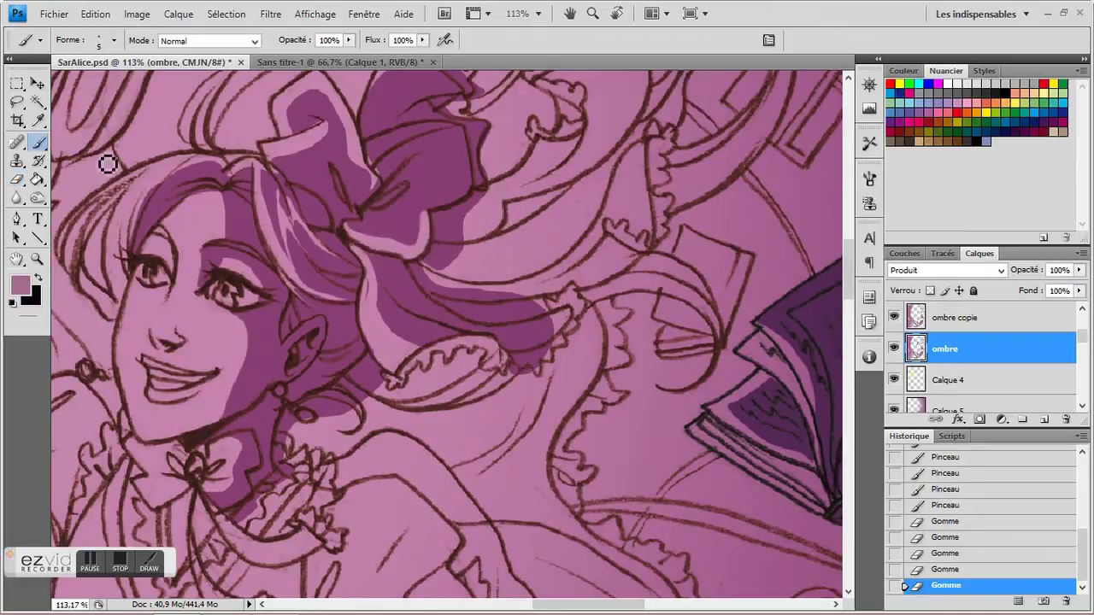
{"action": "mouse_move", "coordinate": [432, 221]}
{"action": "left_mouse_down"}
{"action": "mouse_move", "coordinate": [425, 212]}
{"action": "mouse_move", "coordinate": [422, 249]}
{"action": "left_mouse_up"}
{"action": "mouse_move", "coordinate": [395, 169]}
{"action": "left_mouse_down"}
{"action": "mouse_move", "coordinate": [435, 210]}
{"action": "mouse_move", "coordinate": [354, 146]}
{"action": "mouse_move", "coordinate": [347, 196]}
{"action": "mouse_move", "coordinate": [372, 172]}
{"action": "mouse_move", "coordinate": [356, 202]}
{"action": "left_mouse_up"}
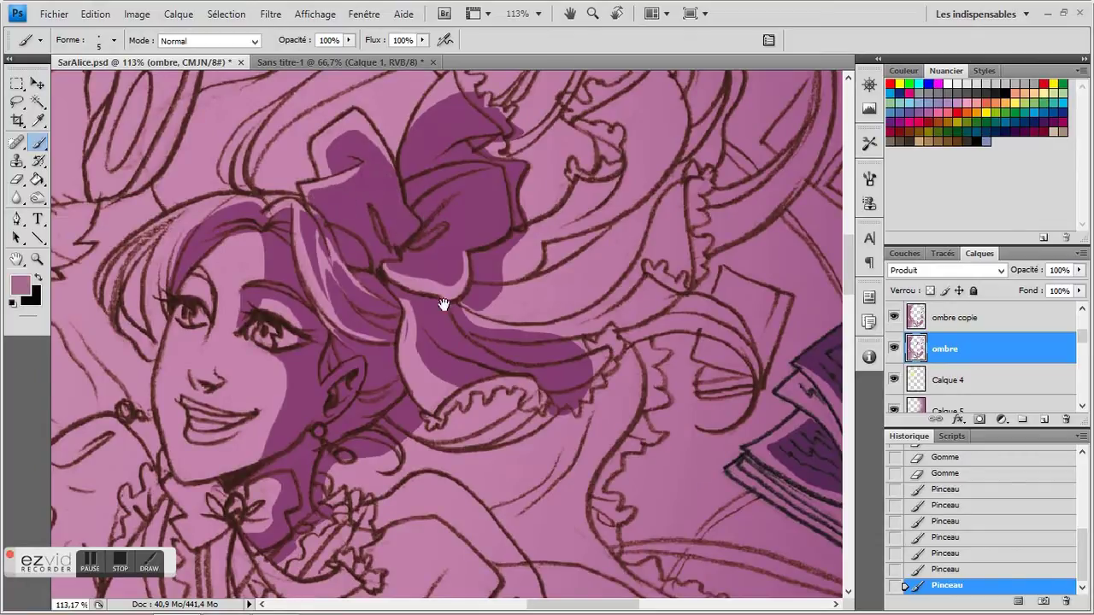
Erase the excess cheek shadow and paint small shadows around Alice's eye socket and nose
{"action": "left_click_drag", "start_coordinate": [444, 304], "coordinate": [448, 227]}
{"action": "key", "text": "e"}
{"action": "mouse_move", "coordinate": [288, 296]}
{"action": "left_mouse_down"}
{"action": "mouse_move", "coordinate": [279, 374]}
{"action": "mouse_move", "coordinate": [250, 388]}
{"action": "left_mouse_up"}
{"action": "left_click", "coordinate": [37, 143]}
{"action": "left_click_drag", "start_coordinate": [286, 247], "coordinate": [301, 241]}
{"action": "left_click_drag", "start_coordinate": [229, 202], "coordinate": [232, 208]}
{"action": "mouse_move", "coordinate": [235, 208]}
{"action": "left_mouse_down"}
{"action": "mouse_move", "coordinate": [240, 222]}
{"action": "mouse_move", "coordinate": [224, 188]}
{"action": "mouse_move", "coordinate": [237, 206]}
{"action": "mouse_move", "coordinate": [209, 218]}
{"action": "left_mouse_up"}
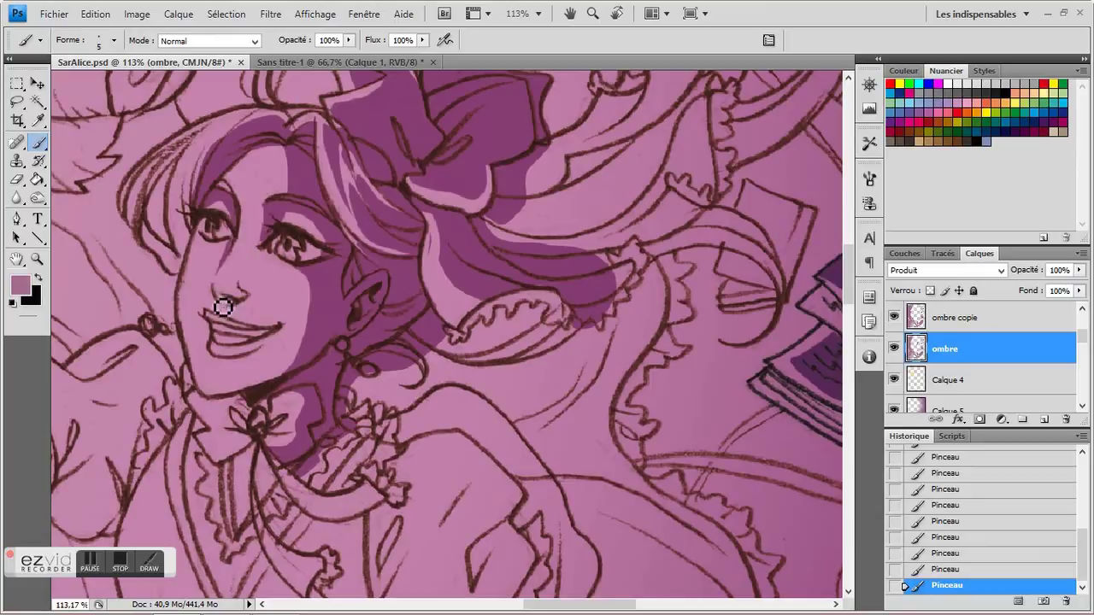
Paint shadow below Alice's chin beside the collar's small bow
{"action": "scroll", "coordinate": [242, 315], "scroll_direction": "down", "scroll_amount": 2}
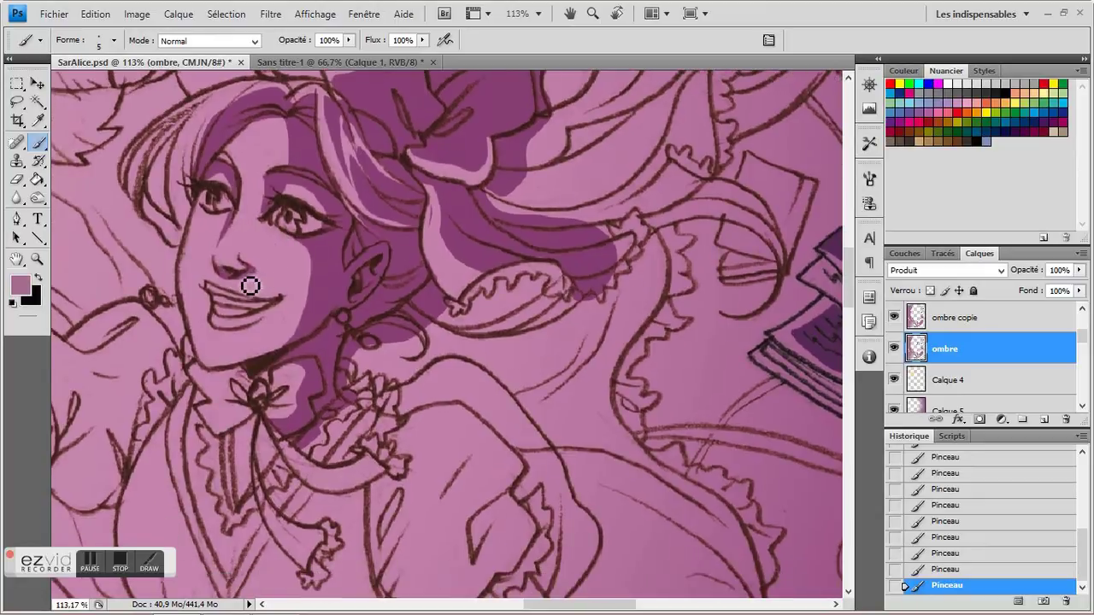
{"action": "scroll", "coordinate": [230, 286], "scroll_direction": "down", "scroll_amount": 2}
{"action": "mouse_move", "coordinate": [219, 323]}
{"action": "left_mouse_down"}
{"action": "mouse_move", "coordinate": [265, 313]}
{"action": "mouse_move", "coordinate": [224, 329]}
{"action": "mouse_move", "coordinate": [255, 315]}
{"action": "mouse_move", "coordinate": [245, 341]}
{"action": "left_mouse_up"}
{"action": "scroll", "coordinate": [230, 329], "scroll_direction": "down", "scroll_amount": 4}
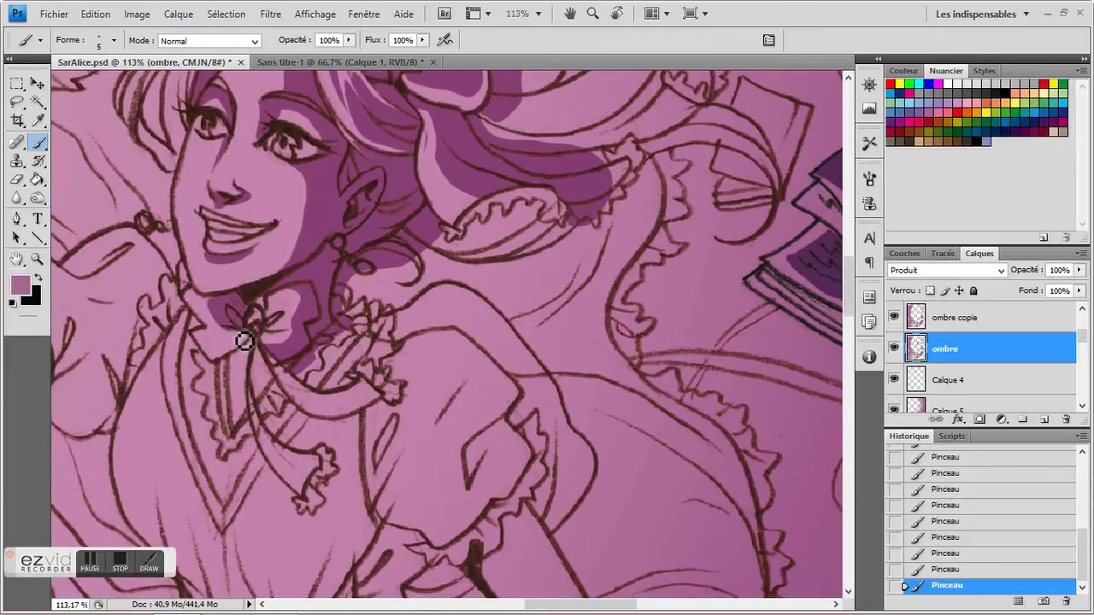
Paint shadow over Alice's collar frills, beneath the neck ribbon and around its ruffled end
{"action": "left_click_drag", "start_coordinate": [387, 301], "coordinate": [345, 268]}
{"action": "mouse_move", "coordinate": [226, 325]}
{"action": "left_mouse_down"}
{"action": "mouse_move", "coordinate": [283, 391]}
{"action": "mouse_move", "coordinate": [310, 388]}
{"action": "left_mouse_up"}
{"action": "mouse_move", "coordinate": [224, 357]}
{"action": "left_mouse_down"}
{"action": "mouse_move", "coordinate": [242, 396]}
{"action": "mouse_move", "coordinate": [299, 365]}
{"action": "mouse_move", "coordinate": [287, 430]}
{"action": "mouse_move", "coordinate": [297, 411]}
{"action": "left_mouse_up"}
{"action": "left_click_drag", "start_coordinate": [415, 291], "coordinate": [306, 275]}
{"action": "mouse_move", "coordinate": [146, 283]}
{"action": "left_mouse_down"}
{"action": "mouse_move", "coordinate": [173, 302]}
{"action": "mouse_move", "coordinate": [219, 271]}
{"action": "left_mouse_up"}
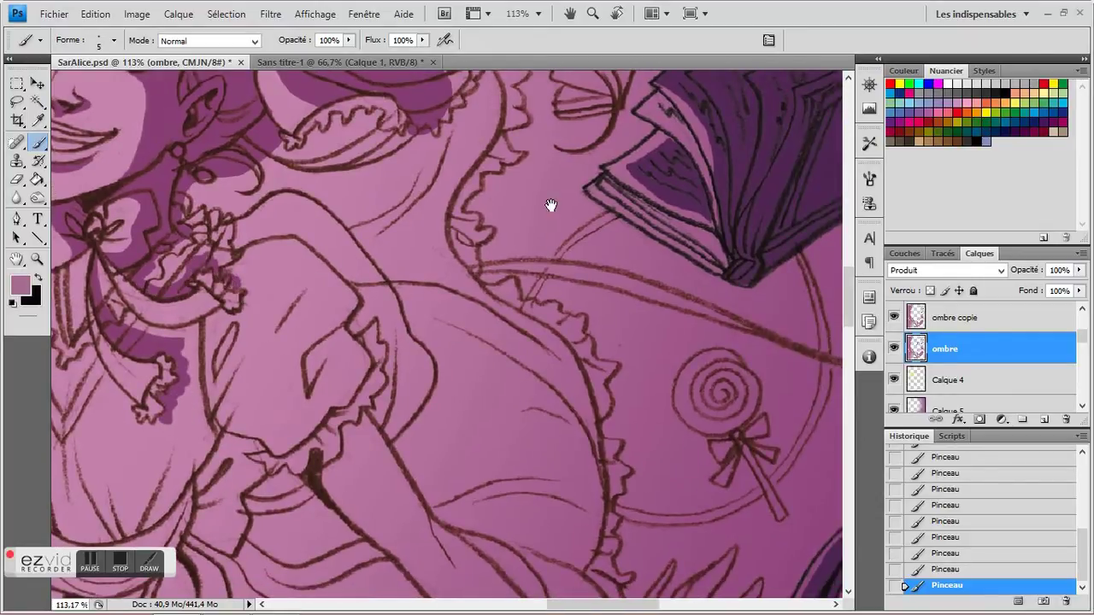
{"action": "left_click_drag", "start_coordinate": [550, 205], "coordinate": [533, 182]}
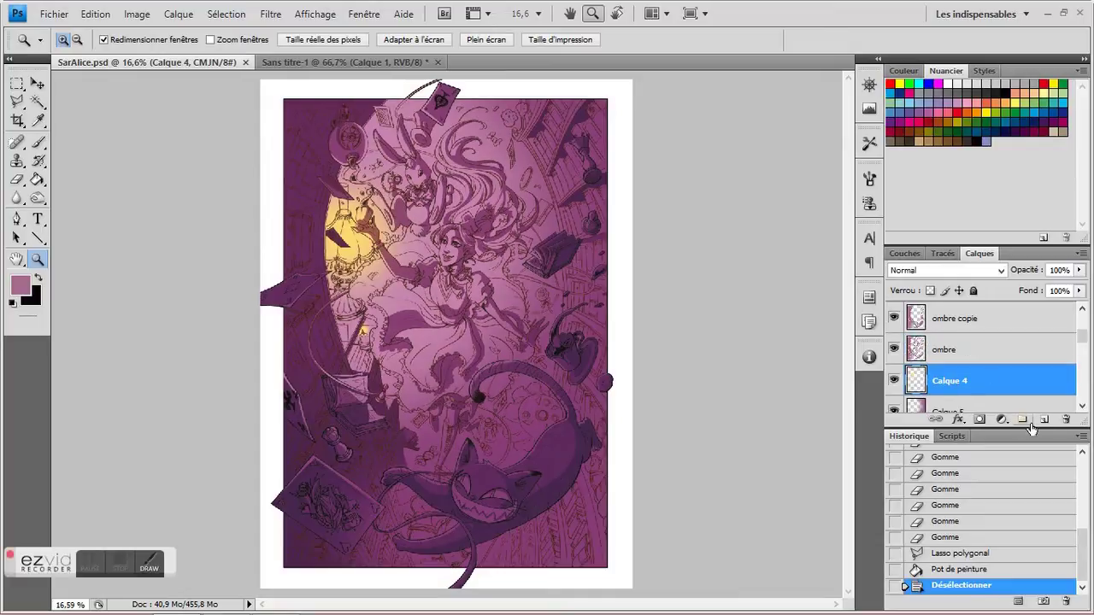
Create a layer named "ombre 3" directly above Calque 4 and set its blending mode to Produit
{"action": "left_click", "coordinate": [1042, 419]}
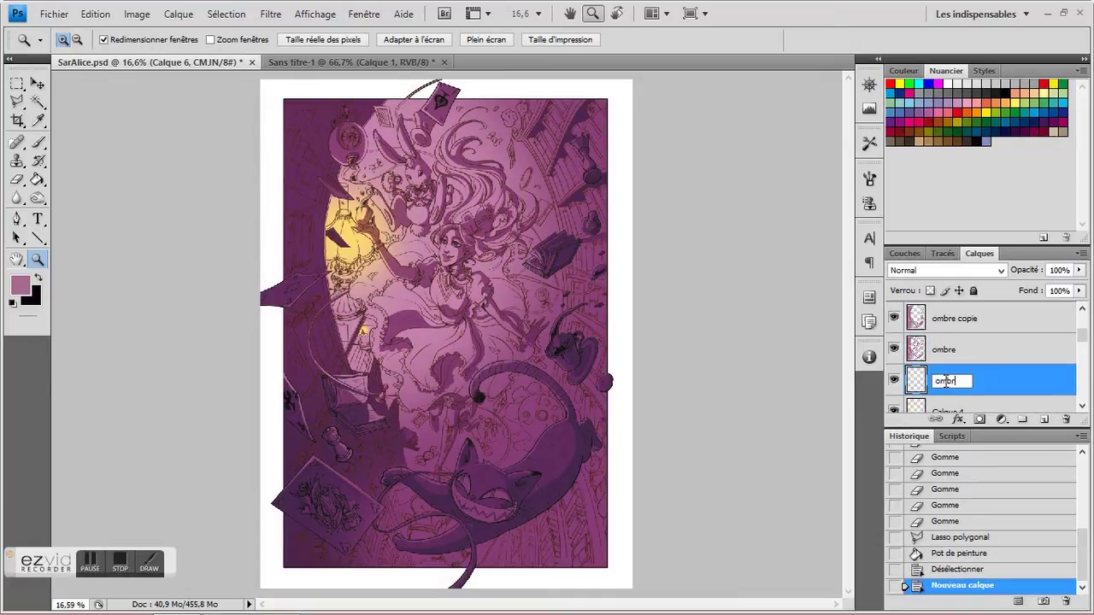
{"action": "key", "text": "Return"}
{"action": "left_click", "coordinate": [940, 270]}
{"action": "left_click", "coordinate": [906, 58]}
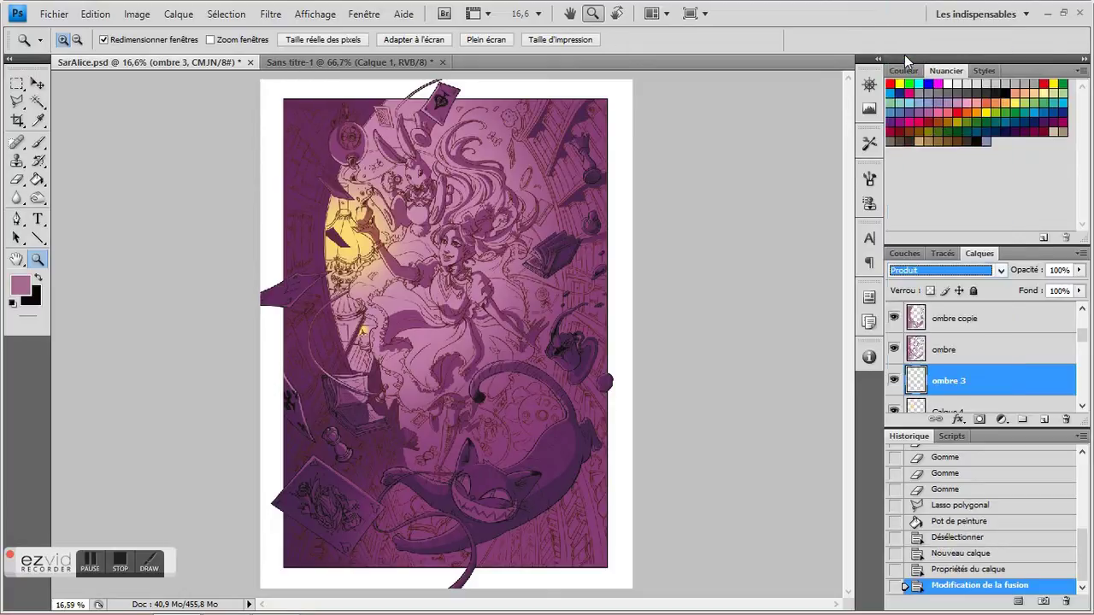
Paint a second, darker shadow on the teacup and Alice's raised hand with the 9 px brush
{"action": "left_click_drag", "start_coordinate": [331, 129], "coordinate": [465, 254]}
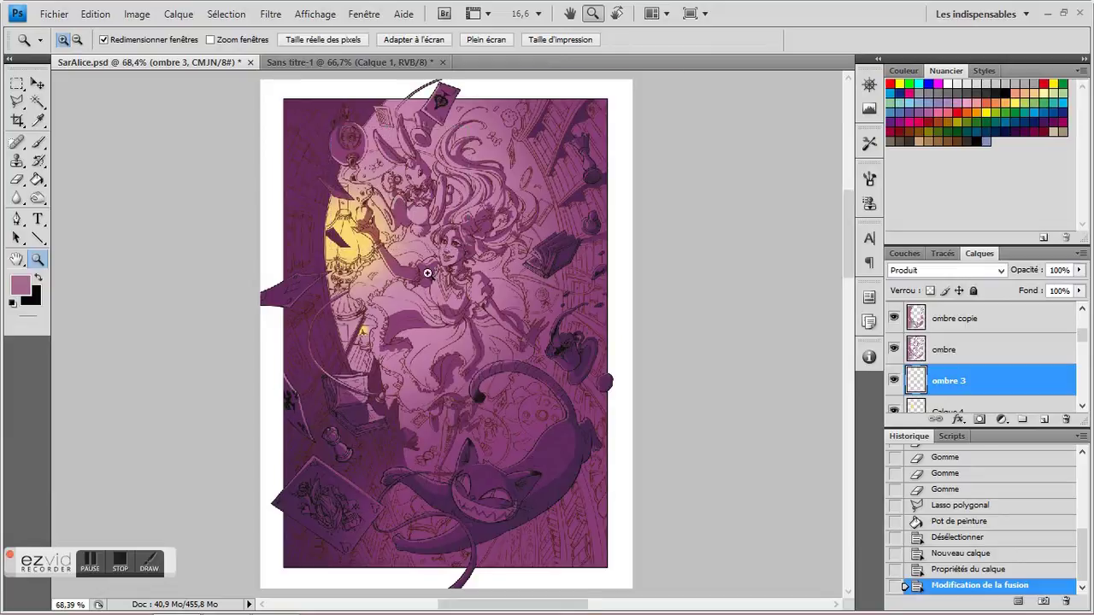
{"action": "left_click_drag", "start_coordinate": [415, 338], "coordinate": [349, 265]}
{"action": "left_click_drag", "start_coordinate": [140, 200], "coordinate": [629, 410]}
{"action": "left_click", "coordinate": [38, 143]}
{"action": "mouse_move", "coordinate": [325, 372]}
{"action": "left_mouse_down"}
{"action": "mouse_move", "coordinate": [314, 387]}
{"action": "mouse_move", "coordinate": [277, 222]}
{"action": "left_mouse_up"}
{"action": "left_click_drag", "start_coordinate": [228, 262], "coordinate": [210, 322]}
{"action": "left_click_drag", "start_coordinate": [228, 268], "coordinate": [205, 326]}
{"action": "mouse_move", "coordinate": [173, 344]}
{"action": "left_mouse_down"}
{"action": "mouse_move", "coordinate": [207, 354]}
{"action": "mouse_move", "coordinate": [180, 342]}
{"action": "left_mouse_up"}
{"action": "mouse_move", "coordinate": [156, 265]}
{"action": "left_mouse_down"}
{"action": "mouse_move", "coordinate": [208, 251]}
{"action": "mouse_move", "coordinate": [240, 272]}
{"action": "left_mouse_up"}
{"action": "left_click_drag", "start_coordinate": [309, 381], "coordinate": [300, 339]}
{"action": "left_click_drag", "start_coordinate": [163, 334], "coordinate": [195, 337]}
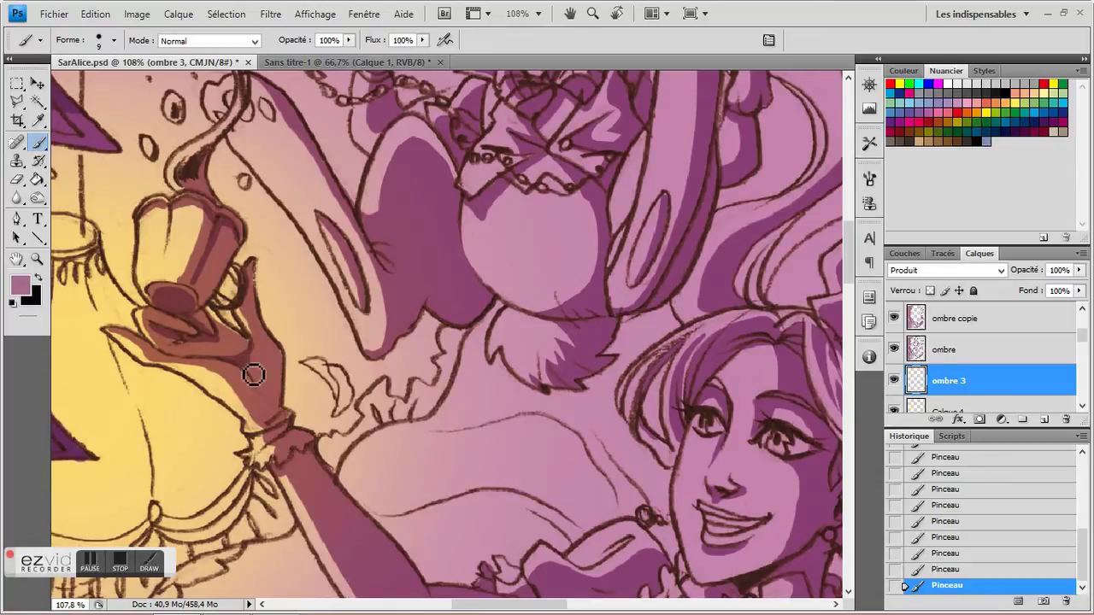
Paint darker shadows on Alice's raised arm, its cuff frills and the folds of the puffed sleeve
{"action": "left_click_drag", "start_coordinate": [263, 378], "coordinate": [239, 328]}
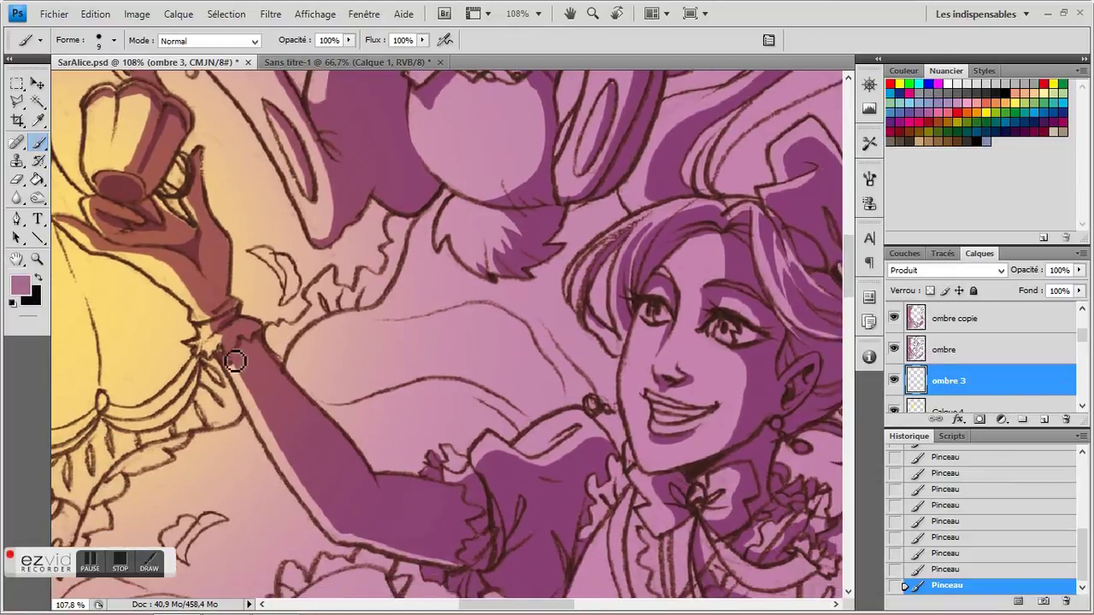
{"action": "mouse_move", "coordinate": [501, 500]}
{"action": "left_mouse_down"}
{"action": "mouse_move", "coordinate": [474, 405]}
{"action": "mouse_move", "coordinate": [332, 362]}
{"action": "mouse_move", "coordinate": [288, 362]}
{"action": "mouse_move", "coordinate": [339, 309]}
{"action": "left_mouse_up"}
{"action": "mouse_move", "coordinate": [301, 392]}
{"action": "left_mouse_down"}
{"action": "mouse_move", "coordinate": [270, 360]}
{"action": "mouse_move", "coordinate": [291, 388]}
{"action": "left_mouse_up"}
{"action": "mouse_move", "coordinate": [408, 326]}
{"action": "left_mouse_down"}
{"action": "mouse_move", "coordinate": [377, 298]}
{"action": "mouse_move", "coordinate": [289, 337]}
{"action": "mouse_move", "coordinate": [320, 356]}
{"action": "mouse_move", "coordinate": [353, 345]}
{"action": "mouse_move", "coordinate": [353, 365]}
{"action": "left_mouse_up"}
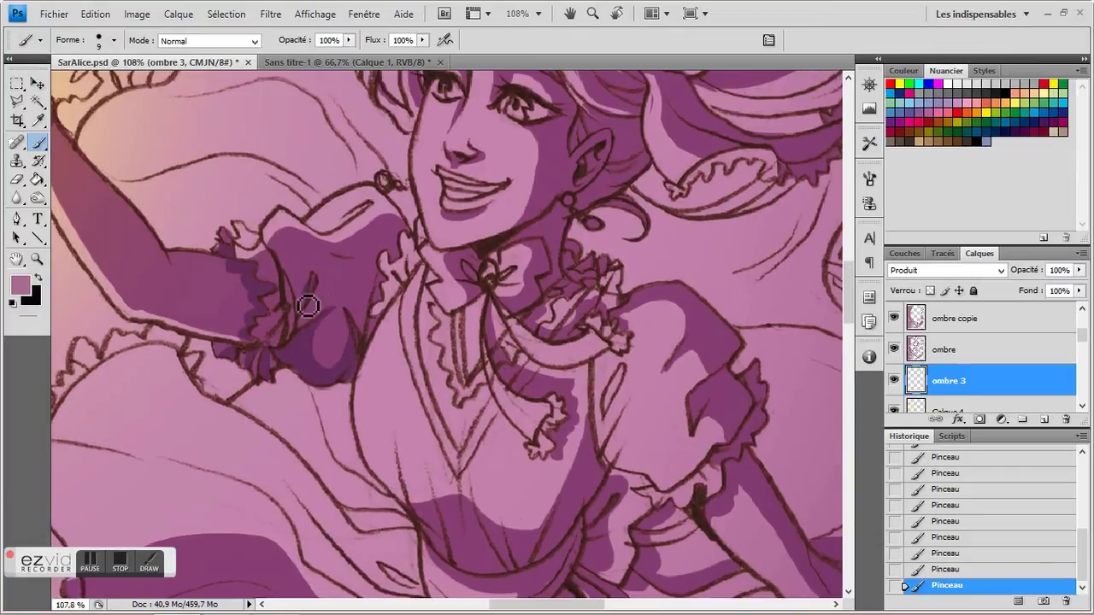
{"action": "left_click_drag", "start_coordinate": [293, 261], "coordinate": [320, 280]}
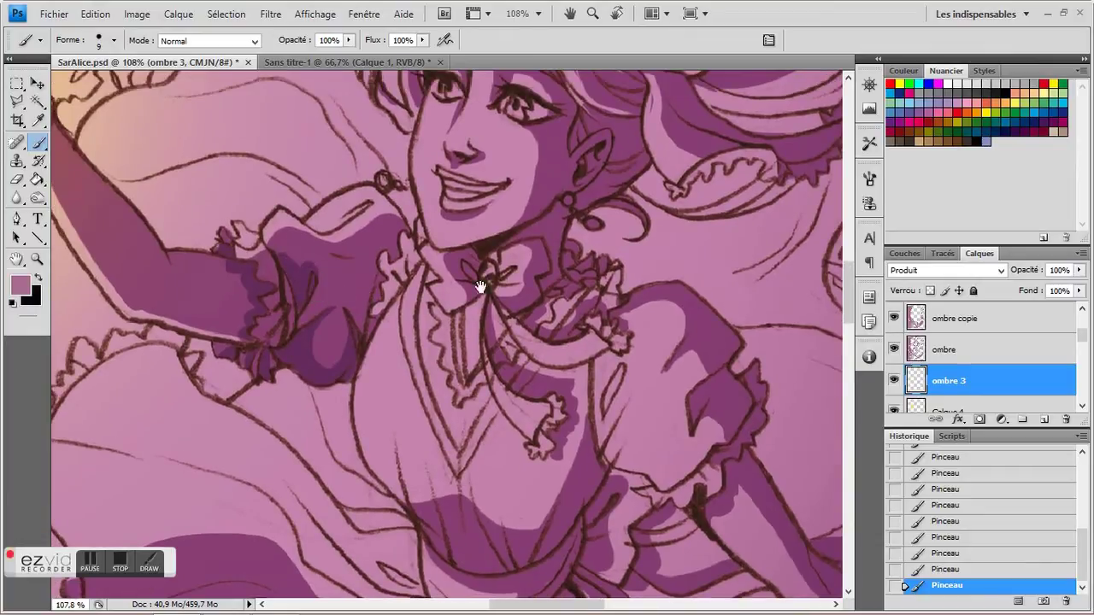
Paint shadow along the V-shaped neckline of Alice's bodice
{"action": "left_click_drag", "start_coordinate": [480, 287], "coordinate": [386, 212]}
{"action": "mouse_move", "coordinate": [310, 283]}
{"action": "left_mouse_down"}
{"action": "mouse_move", "coordinate": [290, 257]}
{"action": "mouse_move", "coordinate": [299, 293]}
{"action": "left_mouse_up"}
{"action": "mouse_move", "coordinate": [347, 376]}
{"action": "left_mouse_down"}
{"action": "mouse_move", "coordinate": [307, 359]}
{"action": "mouse_move", "coordinate": [355, 303]}
{"action": "left_mouse_up"}
{"action": "left_click_drag", "start_coordinate": [425, 224], "coordinate": [400, 245]}
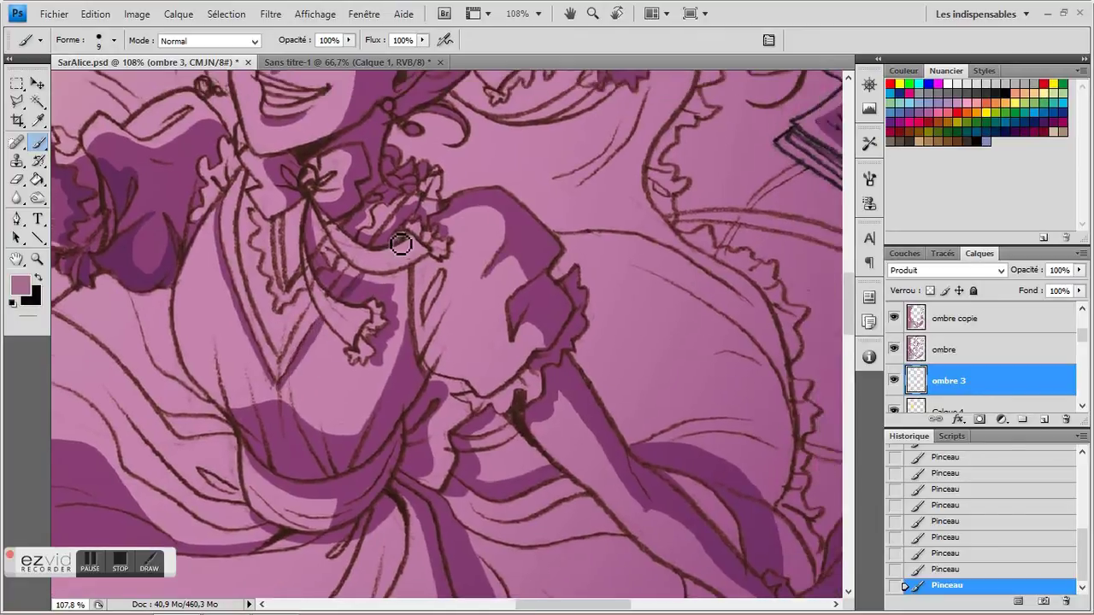
Paint darker shadows in the gathered pleats at the waist of Alice's bodice
{"action": "left_click_drag", "start_coordinate": [402, 396], "coordinate": [395, 330]}
{"action": "left_click_drag", "start_coordinate": [282, 361], "coordinate": [303, 396]}
{"action": "left_click_drag", "start_coordinate": [302, 416], "coordinate": [292, 360]}
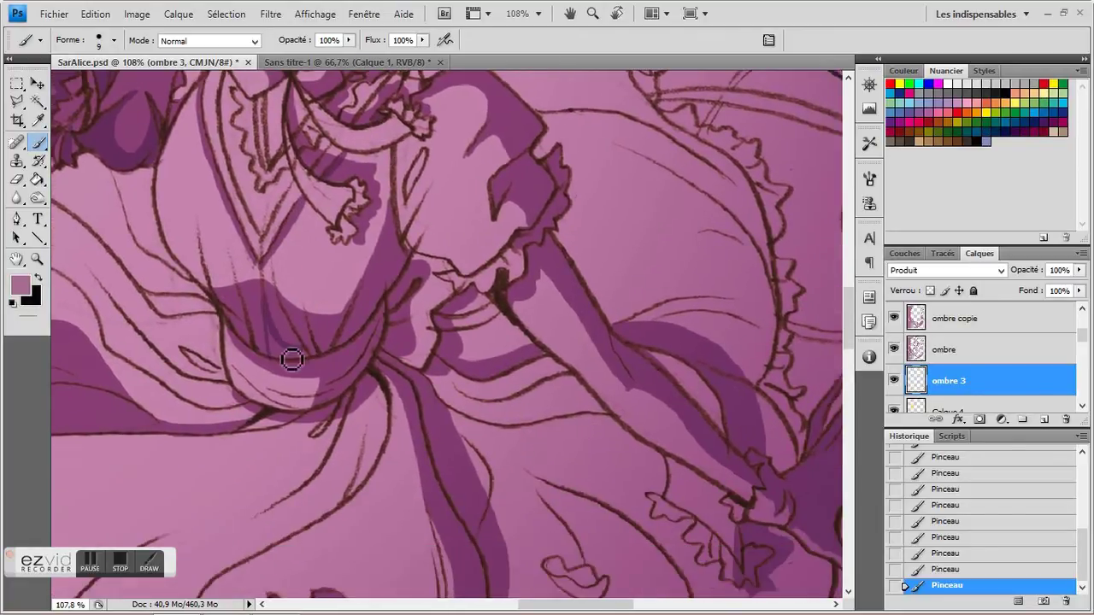
{"action": "mouse_move", "coordinate": [358, 317]}
{"action": "left_mouse_down"}
{"action": "mouse_move", "coordinate": [341, 290]}
{"action": "mouse_move", "coordinate": [390, 285]}
{"action": "left_mouse_up"}
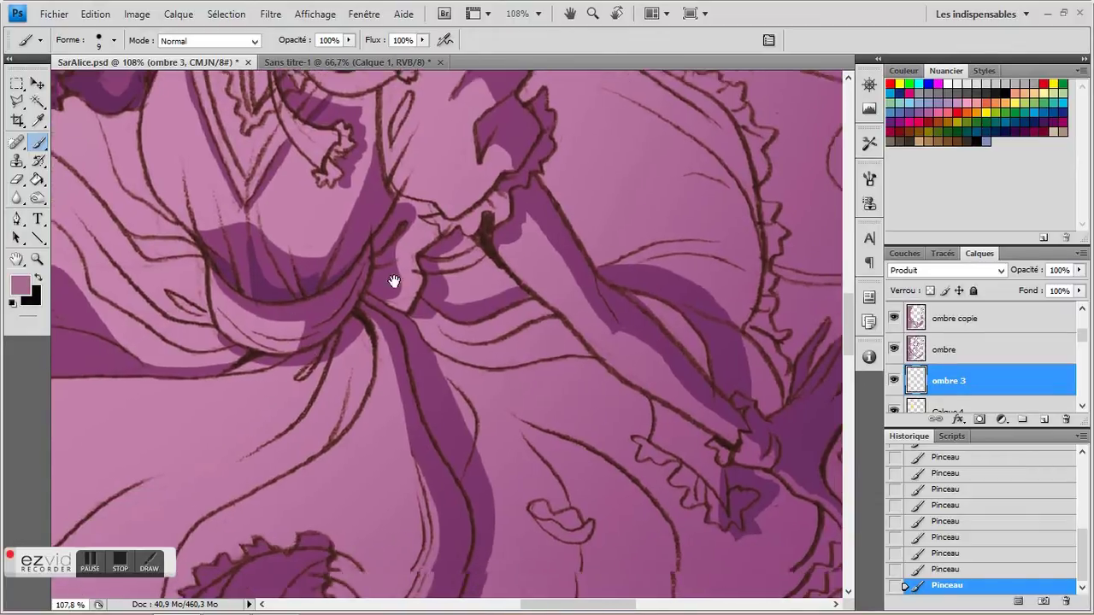
Paint darker shadows in the skirt folds just below the sash and trim their edges with the Eraser
{"action": "left_click_drag", "start_coordinate": [313, 367], "coordinate": [397, 285]}
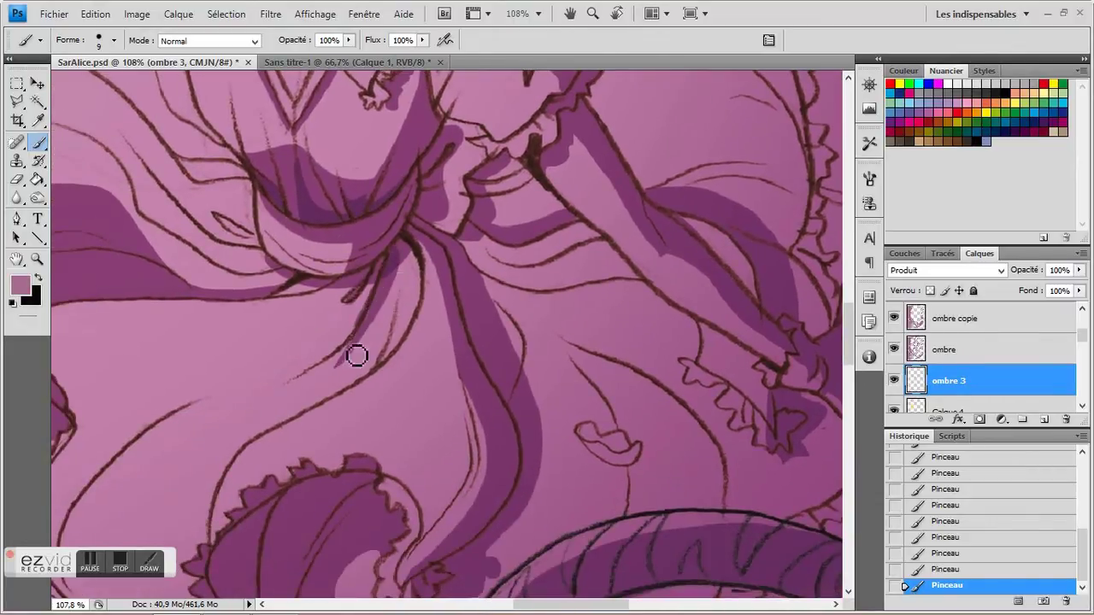
{"action": "left_click_drag", "start_coordinate": [357, 356], "coordinate": [393, 302]}
{"action": "left_click_drag", "start_coordinate": [318, 328], "coordinate": [376, 296]}
{"action": "left_click_drag", "start_coordinate": [433, 269], "coordinate": [380, 286]}
{"action": "mouse_move", "coordinate": [383, 256]}
{"action": "left_mouse_down"}
{"action": "mouse_move", "coordinate": [373, 313]}
{"action": "mouse_move", "coordinate": [347, 310]}
{"action": "left_mouse_up"}
{"action": "left_click", "coordinate": [21, 183]}
{"action": "left_click_drag", "start_coordinate": [334, 247], "coordinate": [333, 238]}
{"action": "left_click_drag", "start_coordinate": [333, 236], "coordinate": [319, 289]}
{"action": "left_click_drag", "start_coordinate": [316, 295], "coordinate": [300, 330]}
{"action": "left_click_drag", "start_coordinate": [290, 280], "coordinate": [306, 307]}
{"action": "mouse_move", "coordinate": [320, 299]}
{"action": "left_mouse_down"}
{"action": "mouse_move", "coordinate": [342, 277]}
{"action": "mouse_move", "coordinate": [336, 334]}
{"action": "mouse_move", "coordinate": [327, 269]}
{"action": "left_mouse_up"}
Paint darker shadows in the long folds of the lower skirt, leading down to the ruffled hem
{"action": "left_click", "coordinate": [39, 144]}
{"action": "left_click_drag", "start_coordinate": [287, 346], "coordinate": [421, 202]}
{"action": "left_click_drag", "start_coordinate": [270, 436], "coordinate": [266, 387]}
{"action": "left_click_drag", "start_coordinate": [139, 399], "coordinate": [226, 425]}
{"action": "mouse_move", "coordinate": [159, 415]}
{"action": "left_mouse_down"}
{"action": "mouse_move", "coordinate": [141, 384]}
{"action": "mouse_move", "coordinate": [199, 425]}
{"action": "mouse_move", "coordinate": [200, 402]}
{"action": "left_mouse_up"}
{"action": "mouse_move", "coordinate": [210, 335]}
{"action": "left_mouse_down"}
{"action": "mouse_move", "coordinate": [203, 429]}
{"action": "mouse_move", "coordinate": [208, 439]}
{"action": "mouse_move", "coordinate": [217, 391]}
{"action": "mouse_move", "coordinate": [205, 435]}
{"action": "mouse_move", "coordinate": [263, 448]}
{"action": "mouse_move", "coordinate": [245, 450]}
{"action": "left_mouse_up"}
{"action": "left_click", "coordinate": [17, 180]}
{"action": "left_click", "coordinate": [39, 144]}
Paint darker shadows along the curled skirt edge and in the small frills of its hem
{"action": "mouse_move", "coordinate": [123, 242]}
{"action": "left_mouse_down"}
{"action": "mouse_move", "coordinate": [223, 311]}
{"action": "mouse_move", "coordinate": [176, 346]}
{"action": "left_mouse_up"}
{"action": "mouse_move", "coordinate": [231, 312]}
{"action": "left_mouse_down"}
{"action": "mouse_move", "coordinate": [179, 344]}
{"action": "mouse_move", "coordinate": [190, 385]}
{"action": "mouse_move", "coordinate": [211, 343]}
{"action": "mouse_move", "coordinate": [189, 390]}
{"action": "left_mouse_up"}
{"action": "left_click_drag", "start_coordinate": [190, 391], "coordinate": [220, 430]}
{"action": "mouse_move", "coordinate": [184, 359]}
{"action": "left_mouse_down"}
{"action": "mouse_move", "coordinate": [194, 335]}
{"action": "mouse_move", "coordinate": [169, 319]}
{"action": "left_mouse_up"}
{"action": "left_click_drag", "start_coordinate": [189, 265], "coordinate": [179, 275]}
{"action": "left_click_drag", "start_coordinate": [205, 312], "coordinate": [202, 281]}
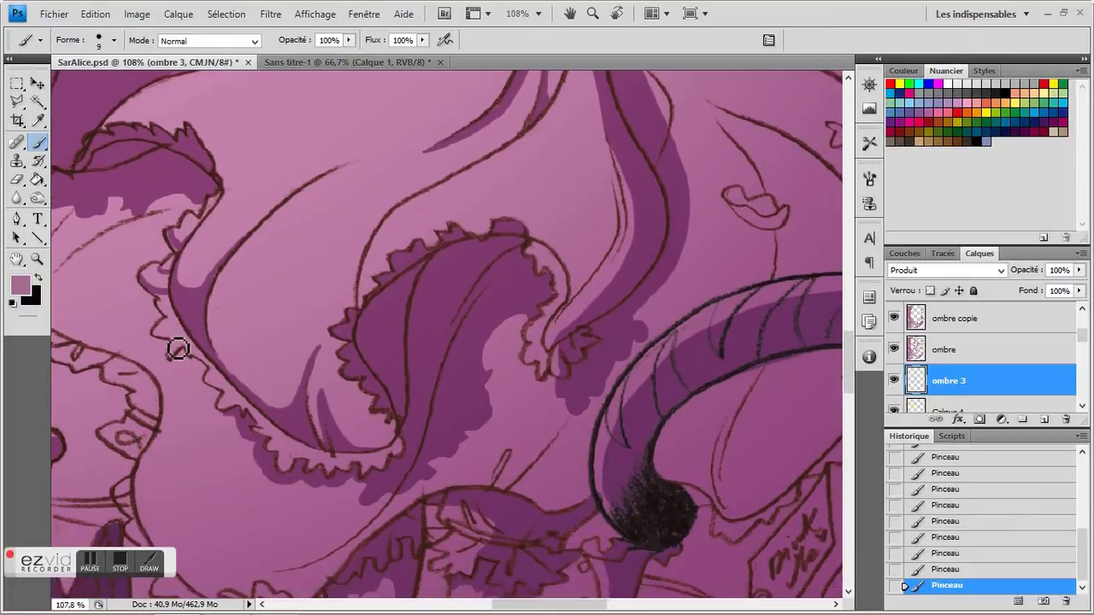
{"action": "left_click_drag", "start_coordinate": [206, 337], "coordinate": [207, 311]}
{"action": "mouse_move", "coordinate": [188, 318]}
{"action": "left_mouse_down"}
{"action": "mouse_move", "coordinate": [216, 339]}
{"action": "mouse_move", "coordinate": [202, 325]}
{"action": "left_mouse_up"}
{"action": "mouse_move", "coordinate": [207, 326]}
{"action": "left_mouse_down"}
{"action": "mouse_move", "coordinate": [214, 333]}
{"action": "mouse_move", "coordinate": [205, 319]}
{"action": "left_mouse_up"}
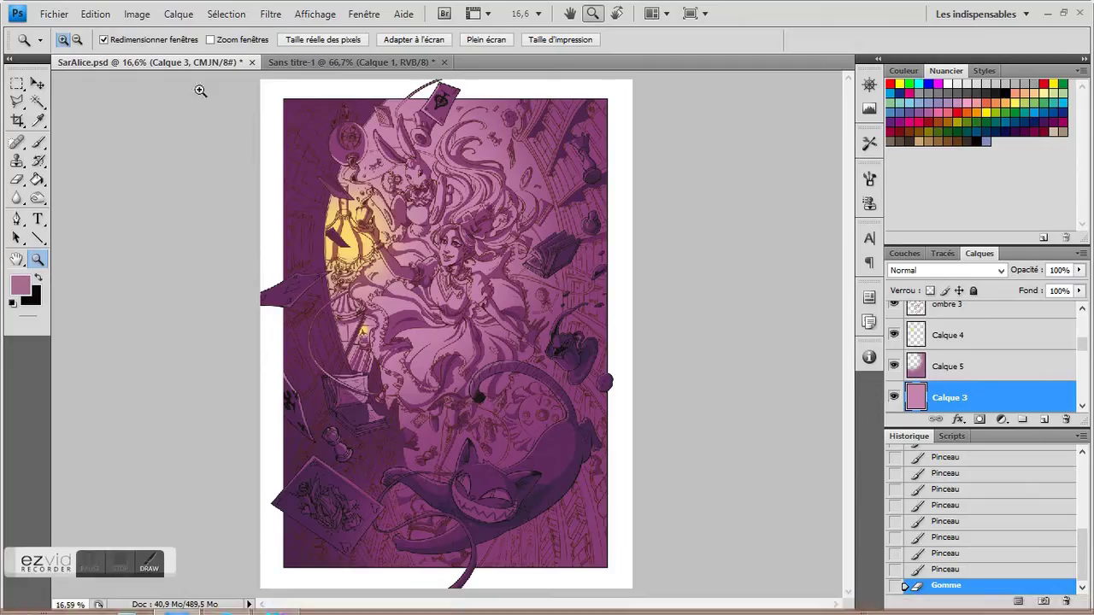
Brighten Calque 3 with a Luminosité/Contraste adjustment, setting Luminosité to 63
{"action": "left_click", "coordinate": [137, 14]}
{"action": "mouse_move", "coordinate": [98, 56]}
{"action": "left_click", "coordinate": [293, 81]}
{"action": "left_click_drag", "start_coordinate": [842, 250], "coordinate": [876, 254]}
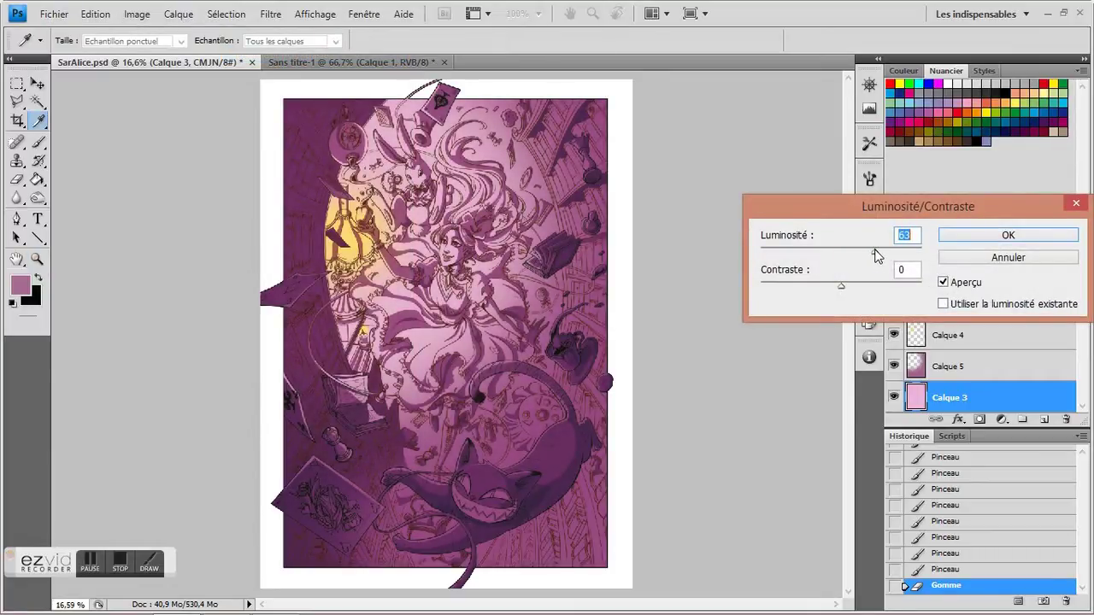
{"action": "left_click", "coordinate": [977, 239]}
Create a layer named "ombre 4" directly above Calque 4 and set its blending mode to Produit
{"action": "left_click", "coordinate": [948, 342]}
{"action": "left_click", "coordinate": [1044, 419]}
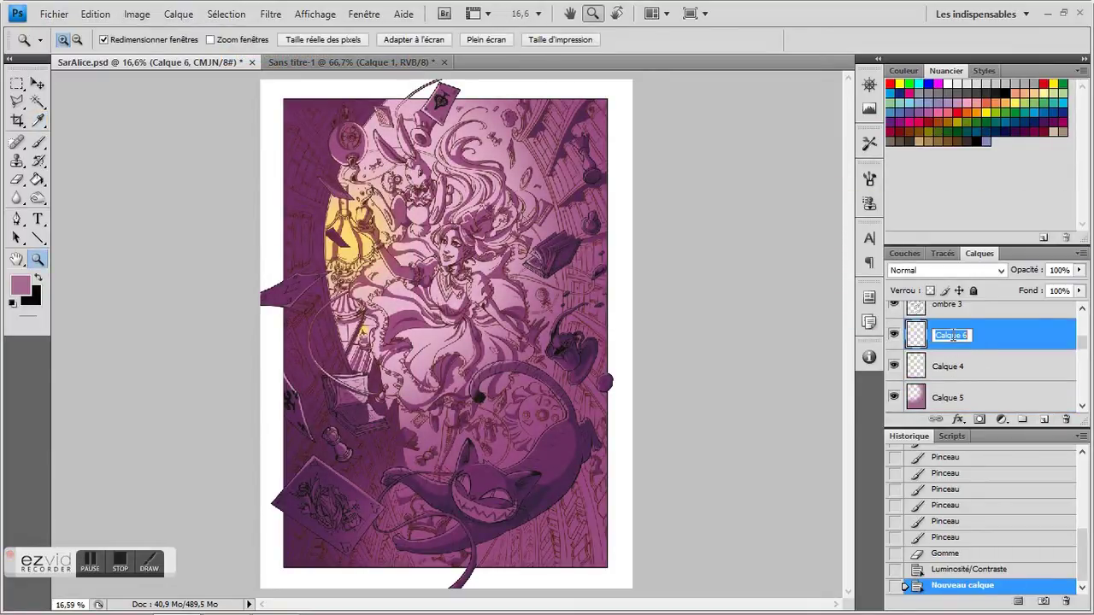
{"action": "type", "text": "4"}
{"action": "key", "text": "Return"}
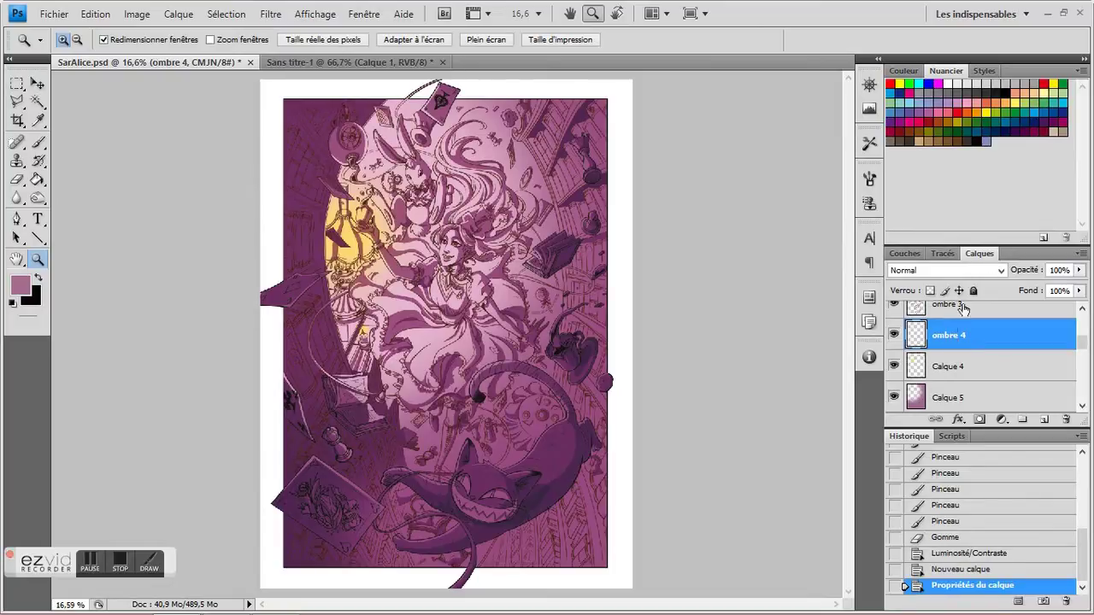
{"action": "left_click", "coordinate": [947, 271]}
{"action": "left_click", "coordinate": [923, 57]}
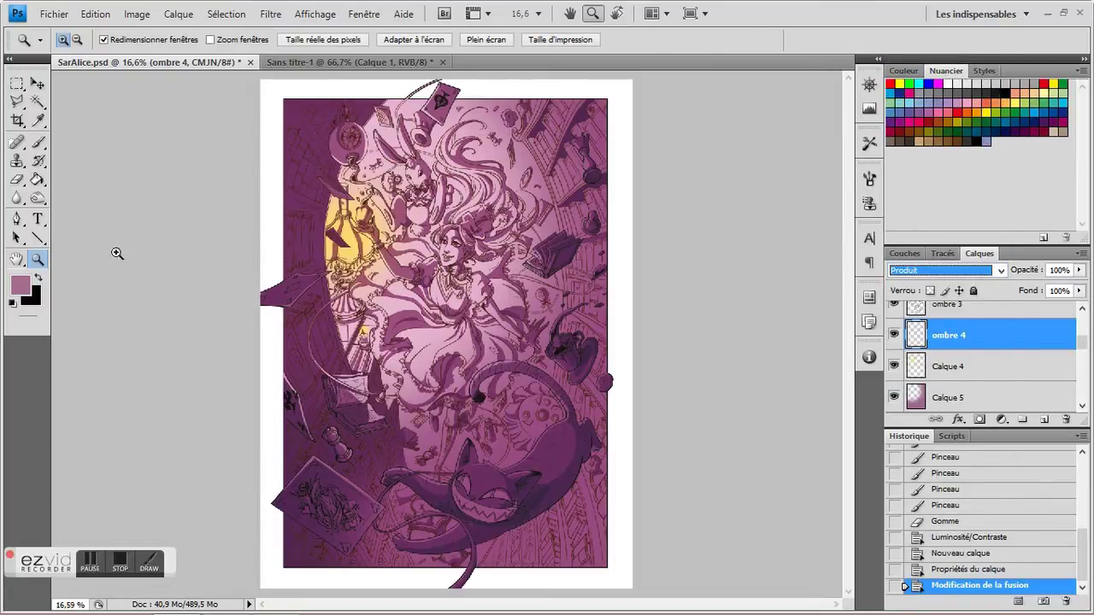
Outline shadow strips with the Polygonal Lasso on the lowest book spine and along the slanted bookshelf board behind the chess queen
{"action": "left_click_drag", "start_coordinate": [499, 120], "coordinate": [632, 168]}
{"action": "left_click", "coordinate": [17, 103]}
{"action": "left_click_drag", "start_coordinate": [333, 257], "coordinate": [281, 269]}
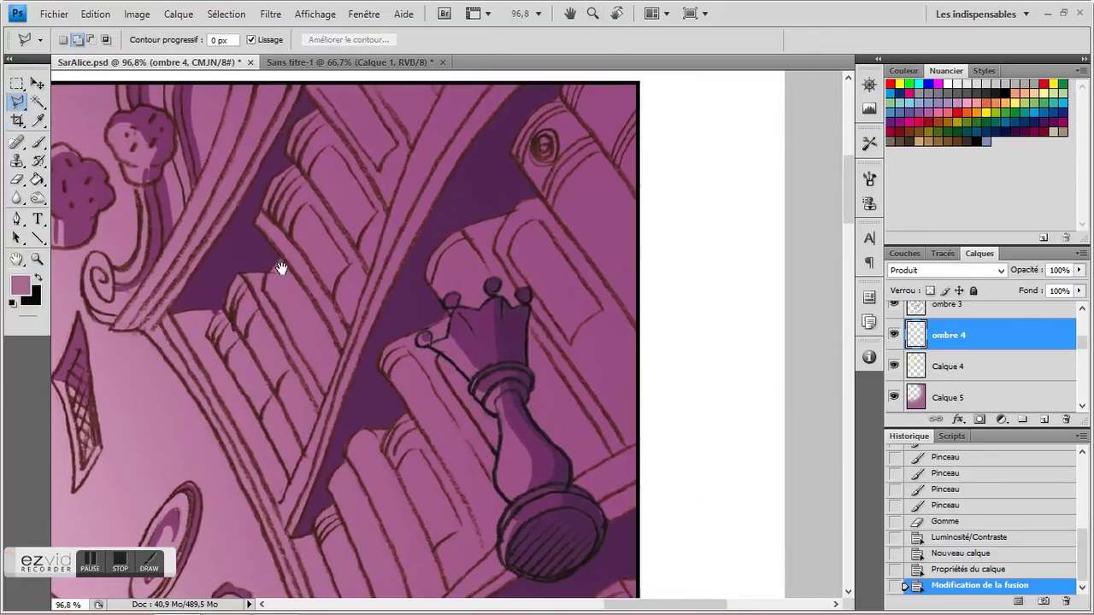
{"action": "left_click", "coordinate": [221, 301]}
{"action": "left_click", "coordinate": [286, 465]}
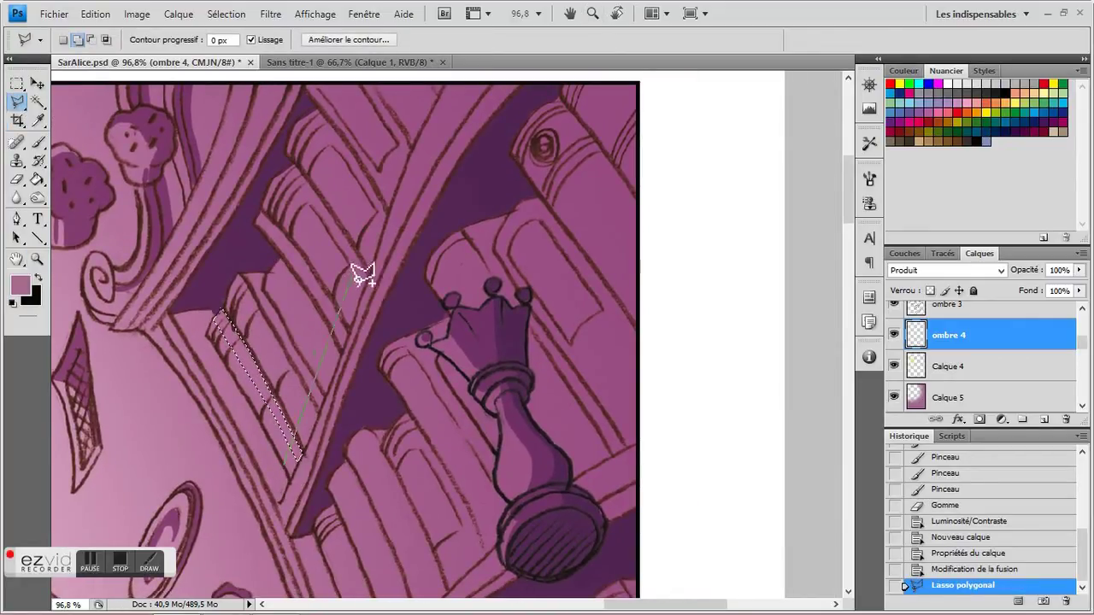
{"action": "left_click", "coordinate": [428, 79]}
{"action": "left_click", "coordinate": [454, 73]}
{"action": "left_click", "coordinate": [291, 475]}
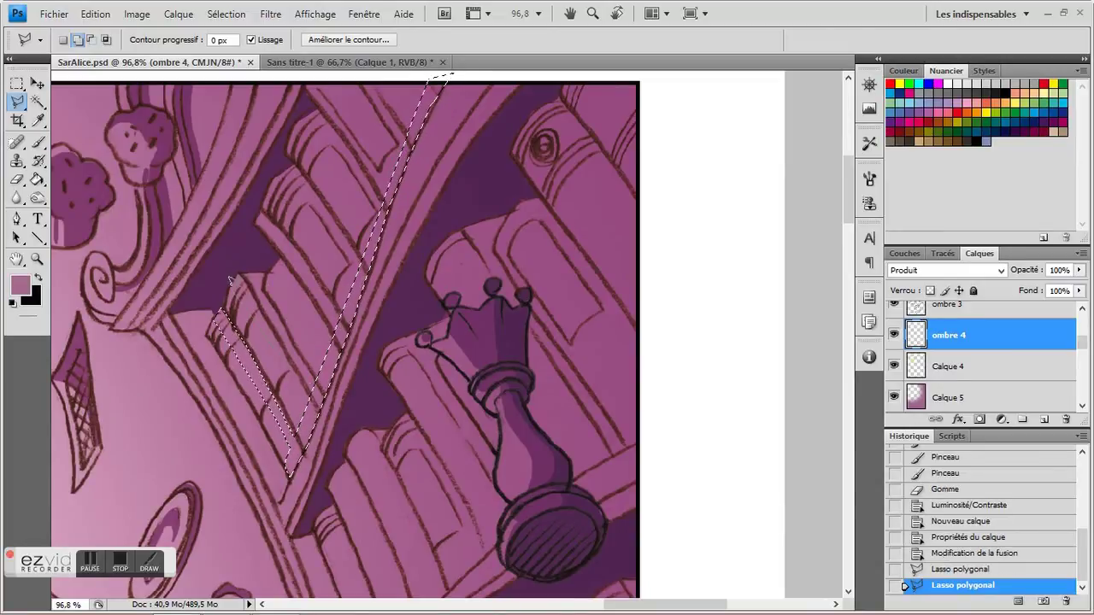
Add the shadow shapes of the next books on the lower shelf to the lasso selection
{"action": "left_click", "coordinate": [265, 272]}
{"action": "double_click", "coordinate": [238, 274]}
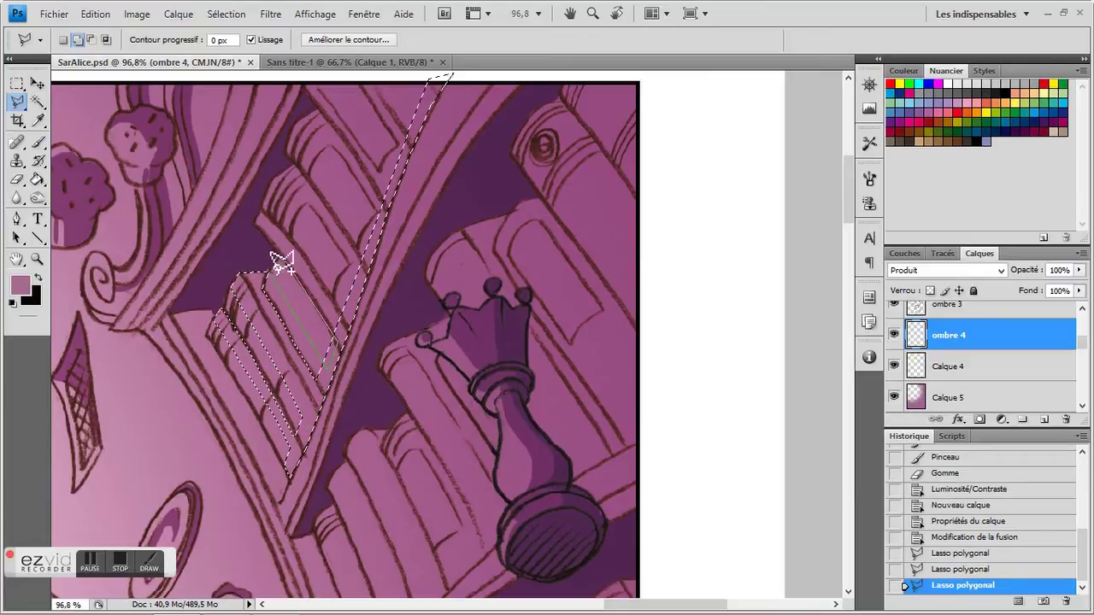
{"action": "left_click", "coordinate": [276, 268]}
{"action": "left_click", "coordinate": [343, 330]}
Add the shadow shapes of the upper books on the same shelf to the lasso selection
{"action": "left_click", "coordinate": [296, 251]}
{"action": "left_click", "coordinate": [260, 214]}
{"action": "left_click", "coordinate": [271, 180]}
{"action": "left_click", "coordinate": [361, 259]}
{"action": "left_click", "coordinate": [295, 161]}
{"action": "left_click", "coordinate": [273, 181]}
{"action": "left_click", "coordinate": [297, 129]}
{"action": "left_click", "coordinate": [377, 242]}
{"action": "left_click", "coordinate": [386, 204]}
{"action": "left_click", "coordinate": [359, 111]}
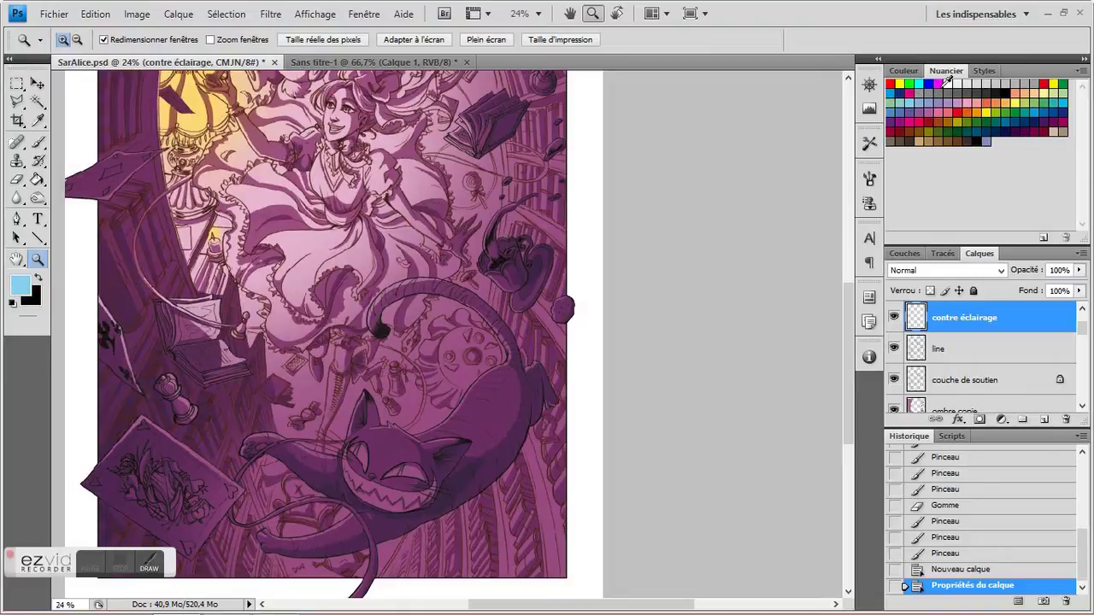
Paint a cyan rim light along the underside of the cat's upper front leg on the "contre éclairage" layer and trim it with the Eraser
{"action": "left_click_drag", "start_coordinate": [230, 391], "coordinate": [483, 583]}
{"action": "left_click_drag", "start_coordinate": [323, 274], "coordinate": [334, 237]}
{"action": "mouse_move", "coordinate": [183, 159]}
{"action": "left_mouse_down"}
{"action": "mouse_move", "coordinate": [542, 443]}
{"action": "mouse_move", "coordinate": [204, 177]}
{"action": "left_mouse_up"}
{"action": "mouse_move", "coordinate": [180, 162]}
{"action": "left_mouse_down"}
{"action": "mouse_move", "coordinate": [208, 182]}
{"action": "mouse_move", "coordinate": [199, 174]}
{"action": "left_mouse_up"}
{"action": "mouse_move", "coordinate": [196, 161]}
{"action": "left_mouse_down"}
{"action": "mouse_move", "coordinate": [241, 191]}
{"action": "mouse_move", "coordinate": [233, 196]}
{"action": "left_mouse_up"}
{"action": "left_click_drag", "start_coordinate": [195, 162], "coordinate": [293, 251]}
{"action": "key", "text": "e"}
{"action": "mouse_move", "coordinate": [220, 197]}
{"action": "left_mouse_down"}
{"action": "mouse_move", "coordinate": [202, 174]}
{"action": "mouse_move", "coordinate": [235, 205]}
{"action": "left_mouse_up"}
{"action": "mouse_move", "coordinate": [243, 212]}
{"action": "left_mouse_down"}
{"action": "mouse_move", "coordinate": [202, 185]}
{"action": "mouse_move", "coordinate": [241, 216]}
{"action": "left_mouse_up"}
{"action": "mouse_move", "coordinate": [233, 205]}
{"action": "left_mouse_down"}
{"action": "mouse_move", "coordinate": [203, 180]}
{"action": "mouse_move", "coordinate": [254, 222]}
{"action": "left_mouse_up"}
Extend the cyan rim light along the cat's upper front leg towards the tail's loop and thin the line with the Eraser
{"action": "key", "text": "b"}
{"action": "left_click_drag", "start_coordinate": [224, 204], "coordinate": [351, 287]}
{"action": "left_click_drag", "start_coordinate": [315, 266], "coordinate": [351, 286]}
{"action": "key", "text": "e"}
{"action": "left_click_drag", "start_coordinate": [208, 208], "coordinate": [352, 288]}
{"action": "left_click_drag", "start_coordinate": [232, 193], "coordinate": [357, 291]}
{"action": "key", "text": "b"}
{"action": "mouse_move", "coordinate": [278, 254]}
{"action": "left_mouse_down"}
{"action": "mouse_move", "coordinate": [216, 207]}
{"action": "mouse_move", "coordinate": [260, 233]}
{"action": "left_mouse_up"}
{"action": "left_click_drag", "start_coordinate": [245, 221], "coordinate": [302, 241]}
{"action": "left_click_drag", "start_coordinate": [253, 224], "coordinate": [302, 240]}
{"action": "left_click", "coordinate": [17, 180]}
{"action": "left_click_drag", "start_coordinate": [180, 181], "coordinate": [264, 230]}
{"action": "left_click_drag", "start_coordinate": [200, 184], "coordinate": [231, 207]}
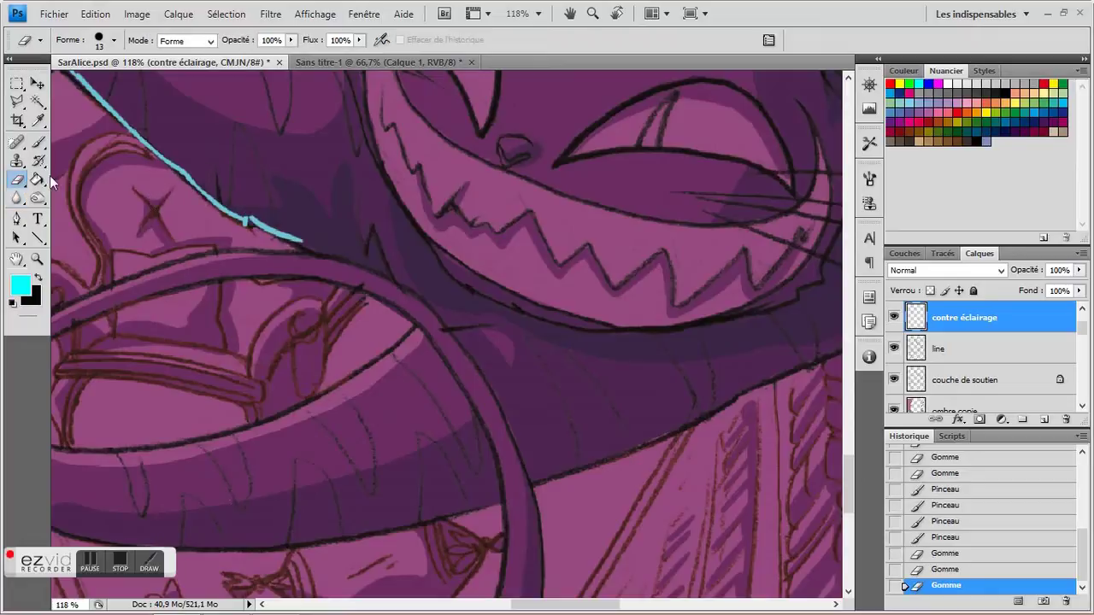
{"action": "left_click", "coordinate": [38, 142]}
{"action": "left_click_drag", "start_coordinate": [353, 445], "coordinate": [470, 297]}
{"action": "mouse_move", "coordinate": [90, 345]}
{"action": "left_mouse_down"}
{"action": "mouse_move", "coordinate": [143, 369]}
{"action": "mouse_move", "coordinate": [171, 285]}
{"action": "left_mouse_up"}
{"action": "key", "text": "ctrl+z"}
{"action": "mouse_move", "coordinate": [92, 292]}
{"action": "left_mouse_down"}
{"action": "mouse_move", "coordinate": [143, 311]}
{"action": "mouse_move", "coordinate": [109, 278]}
{"action": "mouse_move", "coordinate": [171, 296]}
{"action": "left_mouse_up"}
{"action": "key", "text": "ctrl+z"}
Paint a cyan rim light along the underside of the cat's lower front leg and thin it with the Eraser
{"action": "mouse_move", "coordinate": [164, 306]}
{"action": "left_mouse_down"}
{"action": "mouse_move", "coordinate": [132, 303]}
{"action": "mouse_move", "coordinate": [349, 311]}
{"action": "left_mouse_up"}
{"action": "left_click_drag", "start_coordinate": [370, 315], "coordinate": [388, 317]}
{"action": "left_click", "coordinate": [18, 180]}
{"action": "left_click_drag", "start_coordinate": [111, 297], "coordinate": [224, 302]}
{"action": "left_click", "coordinate": [38, 142]}
{"action": "left_click_drag", "start_coordinate": [147, 286], "coordinate": [320, 302]}
{"action": "mouse_move", "coordinate": [231, 301]}
{"action": "left_mouse_down"}
{"action": "mouse_move", "coordinate": [405, 299]}
{"action": "mouse_move", "coordinate": [570, 261]}
{"action": "left_mouse_up"}
{"action": "left_click", "coordinate": [17, 180]}
{"action": "mouse_move", "coordinate": [193, 282]}
{"action": "left_mouse_down"}
{"action": "mouse_move", "coordinate": [396, 288]}
{"action": "mouse_move", "coordinate": [338, 297]}
{"action": "left_mouse_up"}
{"action": "left_click_drag", "start_coordinate": [473, 254], "coordinate": [79, 297]}
Continue the cyan rim light from the lower front leg along the cat's underside below its chin
{"action": "left_click", "coordinate": [38, 142]}
{"action": "left_click_drag", "start_coordinate": [247, 280], "coordinate": [163, 334]}
{"action": "mouse_move", "coordinate": [141, 335]}
{"action": "left_mouse_down"}
{"action": "mouse_move", "coordinate": [229, 313]}
{"action": "mouse_move", "coordinate": [235, 329]}
{"action": "left_mouse_up"}
{"action": "mouse_move", "coordinate": [116, 356]}
{"action": "left_mouse_down"}
{"action": "mouse_move", "coordinate": [310, 280]}
{"action": "mouse_move", "coordinate": [248, 312]}
{"action": "left_mouse_up"}
{"action": "left_click", "coordinate": [19, 182]}
{"action": "left_click", "coordinate": [38, 142]}
{"action": "left_click_drag", "start_coordinate": [359, 248], "coordinate": [233, 284]}
{"action": "left_click_drag", "start_coordinate": [183, 312], "coordinate": [381, 219]}
Paint the cyan rim light along the curved lower edge of the cat's belly up towards the hind leg
{"action": "left_click_drag", "start_coordinate": [450, 190], "coordinate": [281, 335]}
{"action": "left_click_drag", "start_coordinate": [207, 364], "coordinate": [304, 300]}
{"action": "mouse_move", "coordinate": [341, 274]}
{"action": "left_mouse_down"}
{"action": "mouse_move", "coordinate": [196, 424]}
{"action": "mouse_move", "coordinate": [304, 344]}
{"action": "left_mouse_up"}
{"action": "left_click_drag", "start_coordinate": [247, 384], "coordinate": [367, 273]}
{"action": "left_click_drag", "start_coordinate": [410, 217], "coordinate": [352, 306]}
{"action": "left_click_drag", "start_coordinate": [373, 199], "coordinate": [320, 342]}
{"action": "left_click_drag", "start_coordinate": [317, 326], "coordinate": [347, 254]}
{"action": "left_click_drag", "start_coordinate": [376, 198], "coordinate": [343, 265]}
{"action": "left_click_drag", "start_coordinate": [371, 222], "coordinate": [298, 325]}
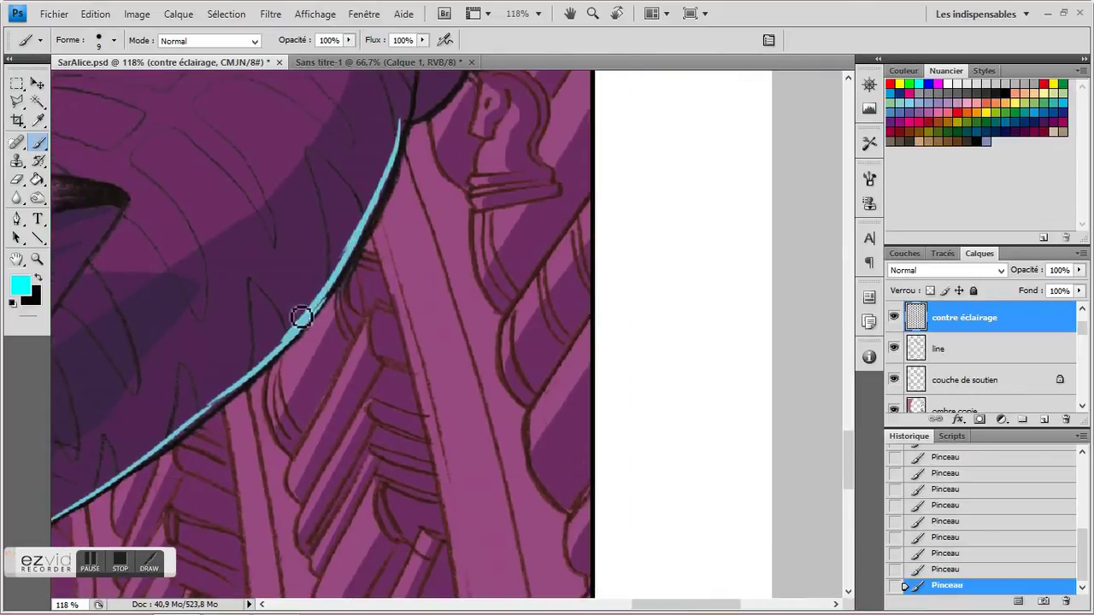
Refine the upper end of the belly's rim light and carry it on around the cat's hindquarters
{"action": "left_click_drag", "start_coordinate": [412, 128], "coordinate": [279, 337]}
{"action": "left_click_drag", "start_coordinate": [291, 233], "coordinate": [266, 359]}
{"action": "mouse_move", "coordinate": [352, 175]}
{"action": "left_mouse_down"}
{"action": "mouse_move", "coordinate": [315, 205]}
{"action": "mouse_move", "coordinate": [278, 322]}
{"action": "mouse_move", "coordinate": [253, 345]}
{"action": "left_mouse_up"}
{"action": "left_click_drag", "start_coordinate": [290, 312], "coordinate": [189, 322]}
{"action": "left_click", "coordinate": [17, 179]}
{"action": "left_click", "coordinate": [38, 142]}
{"action": "mouse_move", "coordinate": [159, 357]}
{"action": "left_mouse_down"}
{"action": "mouse_move", "coordinate": [200, 243]}
{"action": "mouse_move", "coordinate": [184, 231]}
{"action": "left_mouse_up"}
{"action": "mouse_move", "coordinate": [138, 367]}
{"action": "left_mouse_down"}
{"action": "mouse_move", "coordinate": [198, 249]}
{"action": "mouse_move", "coordinate": [197, 309]}
{"action": "left_mouse_up"}
{"action": "left_click_drag", "start_coordinate": [167, 383], "coordinate": [195, 313]}
Paint a cyan rim light along the outer edge of the base of the cat's tail
{"action": "left_click_drag", "start_coordinate": [120, 128], "coordinate": [226, 324]}
{"action": "left_click_drag", "start_coordinate": [150, 184], "coordinate": [174, 233]}
{"action": "left_click_drag", "start_coordinate": [157, 201], "coordinate": [181, 278]}
{"action": "left_click_drag", "start_coordinate": [176, 252], "coordinate": [183, 312]}
Select a thin strip along the long lower edge of the hearts playing card with the Polygonal Lasso
{"action": "left_click", "coordinate": [107, 283], "text": "ctrl+alt"}
{"action": "left_click_drag", "start_coordinate": [230, 396], "coordinate": [318, 339]}
{"action": "left_click", "coordinate": [81, 449], "text": "ctrl"}
{"action": "left_click_drag", "start_coordinate": [141, 271], "coordinate": [205, 213]}
{"action": "key", "text": "l"}
{"action": "left_click", "coordinate": [77, 234]}
{"action": "left_click", "coordinate": [431, 478]}
{"action": "left_click", "coordinate": [511, 365]}
{"action": "left_click", "coordinate": [430, 469]}
{"action": "double_click", "coordinate": [150, 282]}
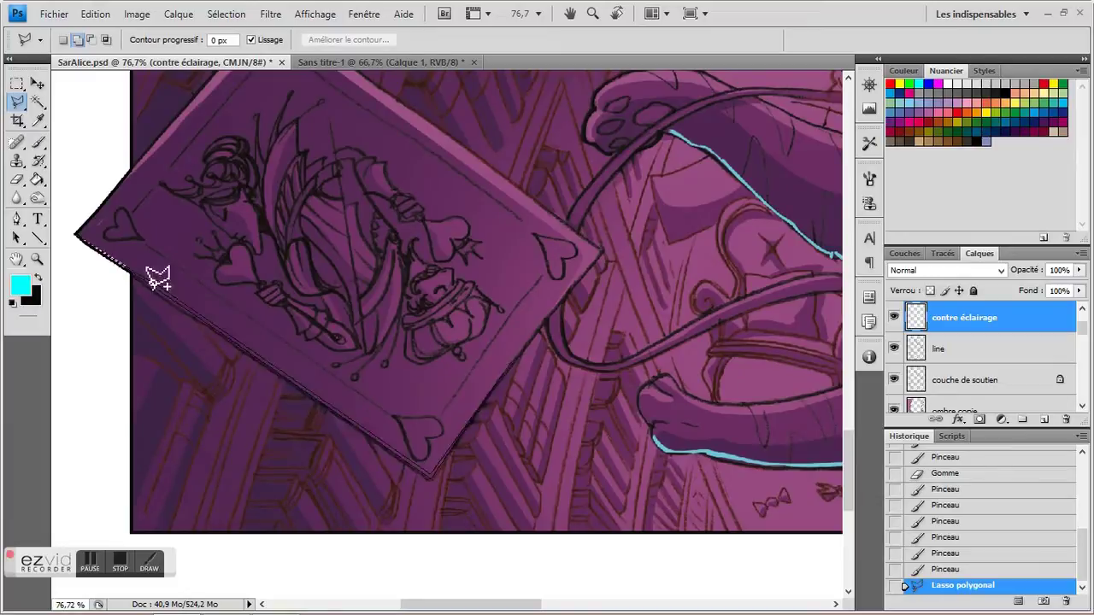
Paint the selected strip of the playing card's lower edge with cyan rim light and clear the selection
{"action": "left_click", "coordinate": [38, 141]}
{"action": "left_click", "coordinate": [114, 41]}
{"action": "left_click", "coordinate": [163, 221]}
{"action": "left_click_drag", "start_coordinate": [306, 388], "coordinate": [427, 470]}
{"action": "left_click", "coordinate": [16, 83]}
{"action": "key", "text": "ctrl+d"}
{"action": "left_click", "coordinate": [36, 259]}
{"action": "left_click", "coordinate": [560, 41]}
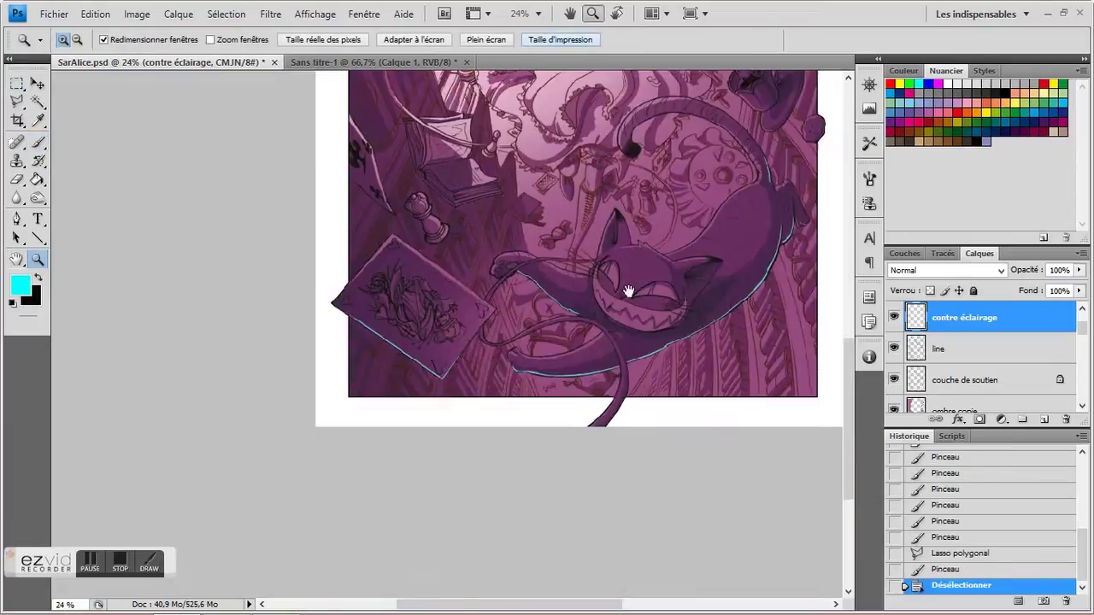
Paint a cyan rim light along the edges of the chess piece beside the open book
{"action": "left_click_drag", "start_coordinate": [630, 291], "coordinate": [353, 399]}
{"action": "left_click_drag", "start_coordinate": [204, 367], "coordinate": [141, 286]}
{"action": "left_click", "coordinate": [38, 142]}
{"action": "left_click", "coordinate": [114, 40]}
{"action": "left_click", "coordinate": [111, 158]}
{"action": "left_click_drag", "start_coordinate": [383, 230], "coordinate": [276, 154]}
{"action": "left_click_drag", "start_coordinate": [108, 167], "coordinate": [167, 238]}
{"action": "mouse_move", "coordinate": [185, 256]}
{"action": "left_mouse_down"}
{"action": "mouse_move", "coordinate": [185, 190]}
{"action": "mouse_move", "coordinate": [229, 235]}
{"action": "mouse_move", "coordinate": [268, 220]}
{"action": "left_mouse_up"}
Check the extent of the "robe bleue" layer and apply the periwinkle-blue gradient to the selected dress on it
{"action": "scroll", "coordinate": [186, 189], "scroll_direction": "down", "scroll_amount": 1}
{"action": "scroll", "coordinate": [257, 224], "scroll_direction": "down", "scroll_amount": 1}
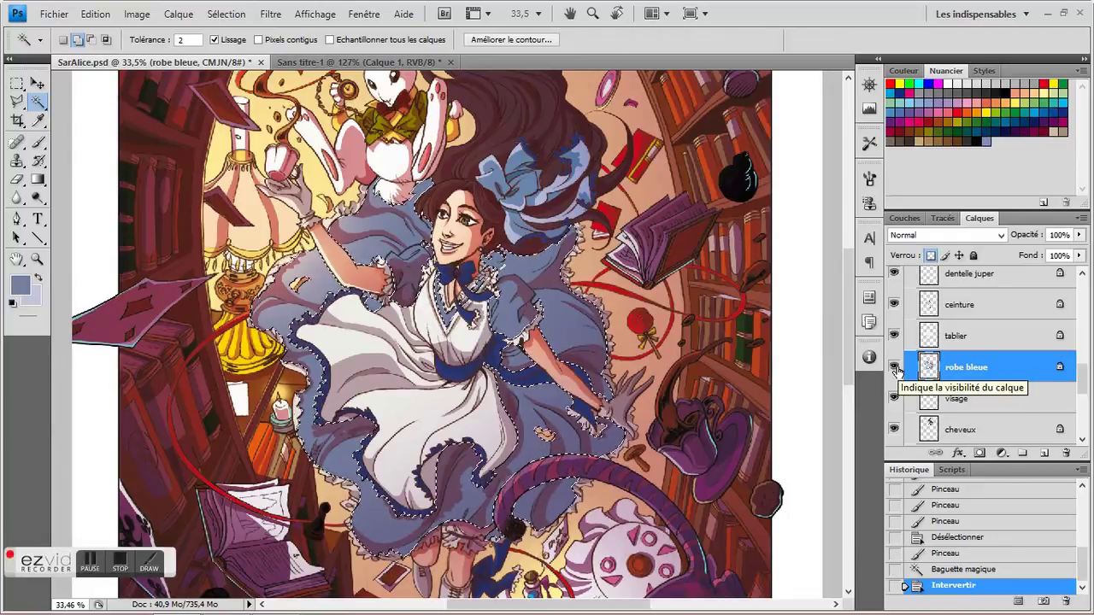
{"action": "left_click", "coordinate": [894, 367]}
{"action": "left_click", "coordinate": [894, 368]}
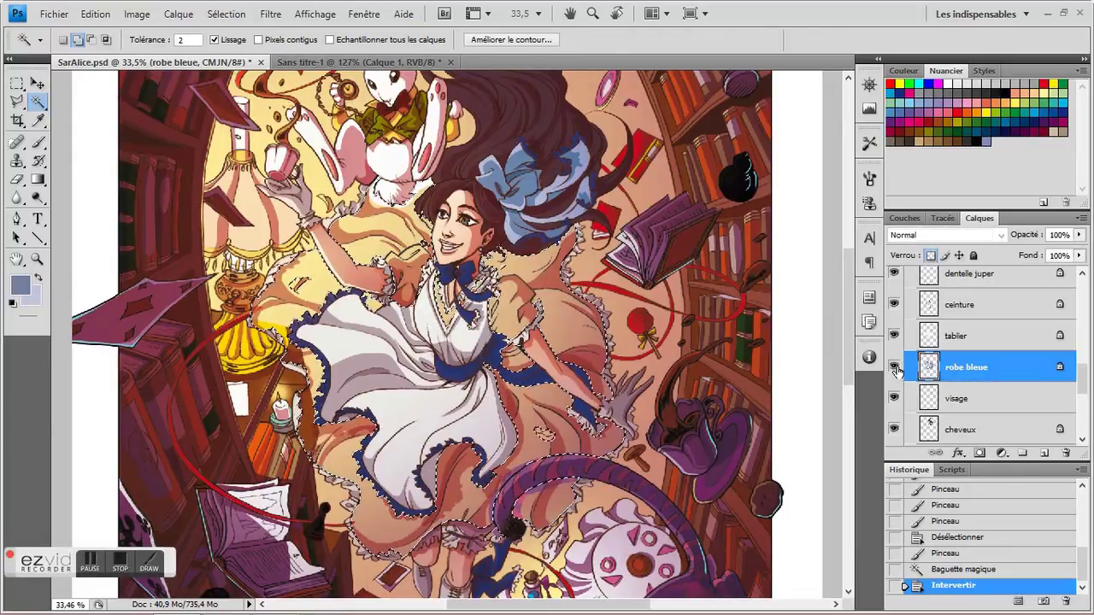
{"action": "left_click", "coordinate": [38, 182]}
{"action": "left_click_drag", "start_coordinate": [300, 285], "coordinate": [326, 277]}
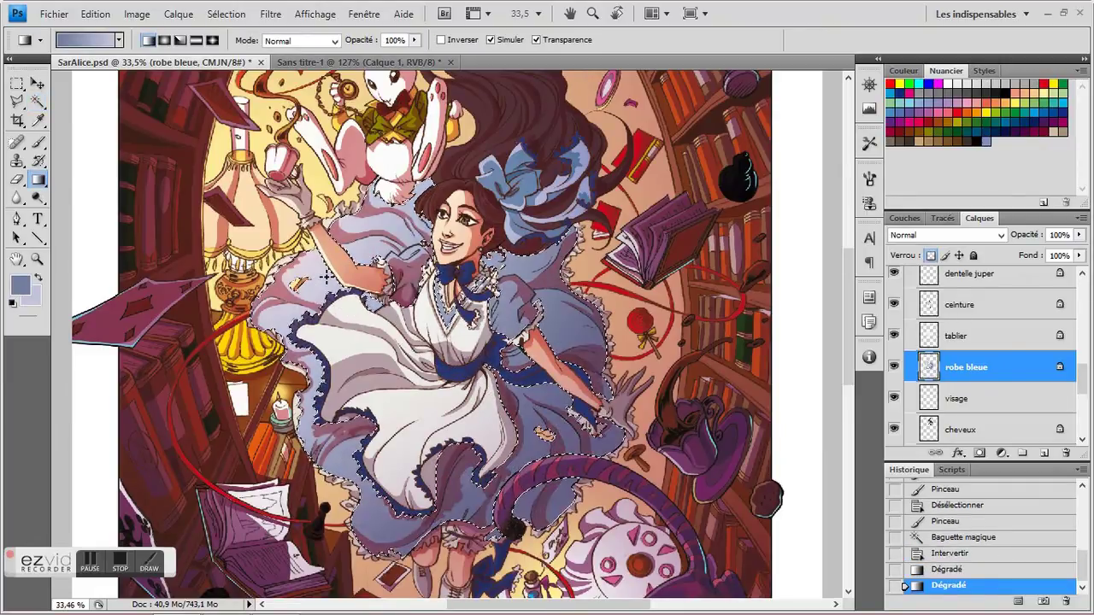
Apply the blue gradient to the selected dress's shadows on the "ombre 3" layer and select the "ombre" layer
{"action": "scroll", "coordinate": [955, 335], "scroll_direction": "up", "scroll_amount": 5}
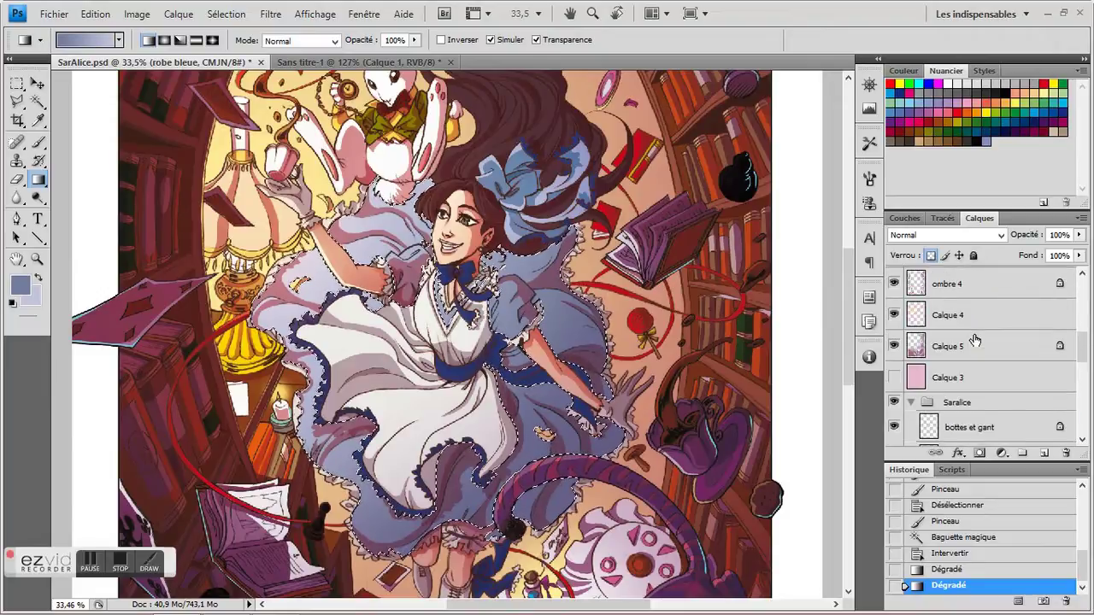
{"action": "left_click", "coordinate": [945, 316]}
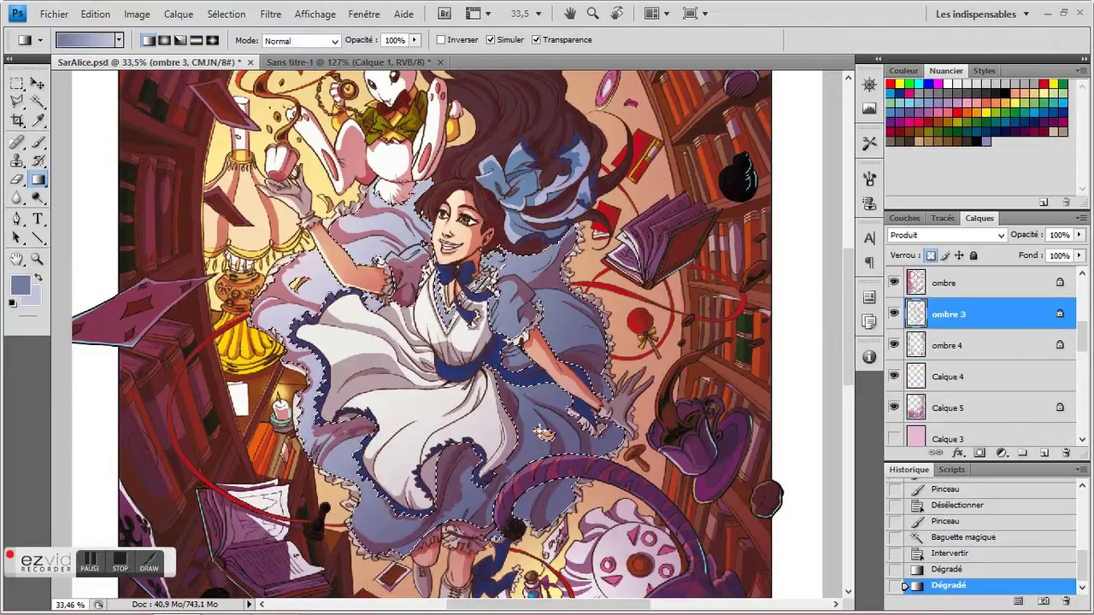
{"action": "left_click_drag", "start_coordinate": [545, 434], "coordinate": [545, 434]}
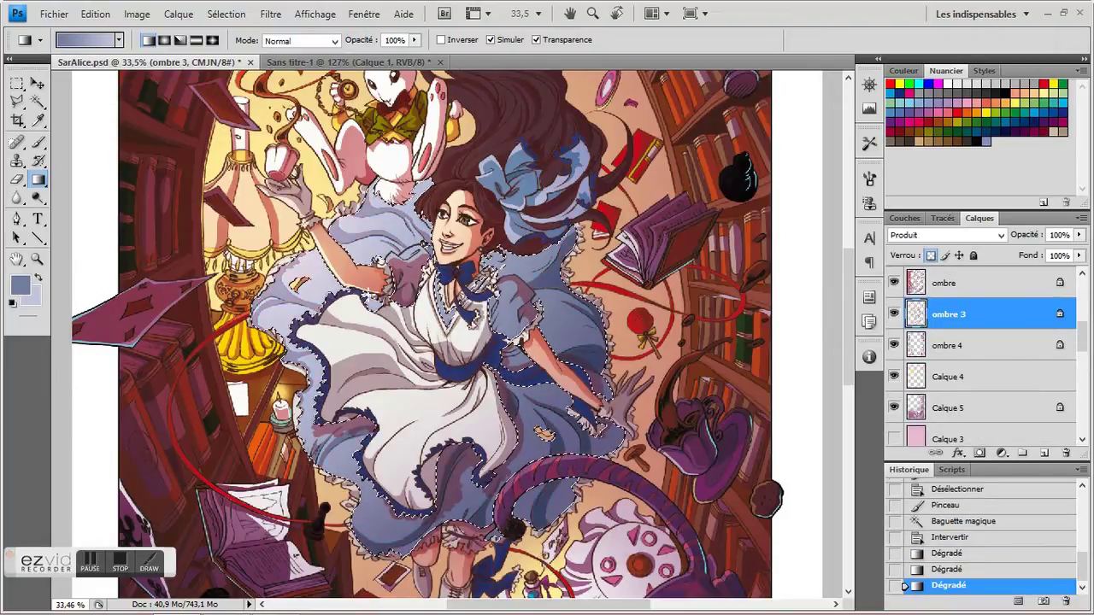
{"action": "left_click", "coordinate": [954, 294]}
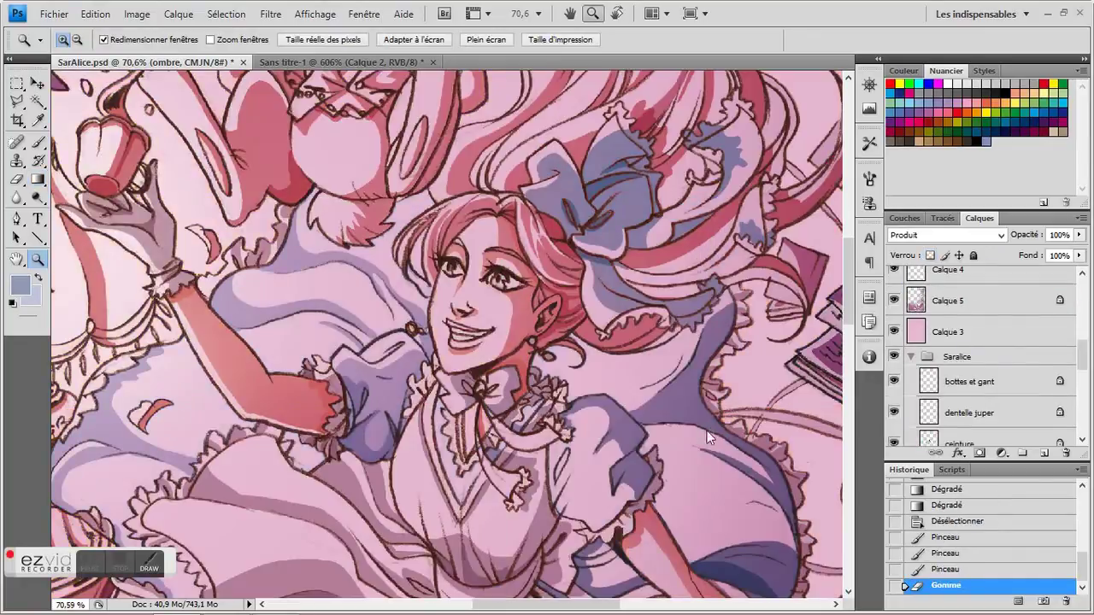
Move the pink Calque 3 directly beneath "bottes et gant" in the Saralice group and add a new layer above "line"
{"action": "left_click_drag", "start_coordinate": [983, 343], "coordinate": [949, 352]}
{"action": "left_click", "coordinate": [949, 352]}
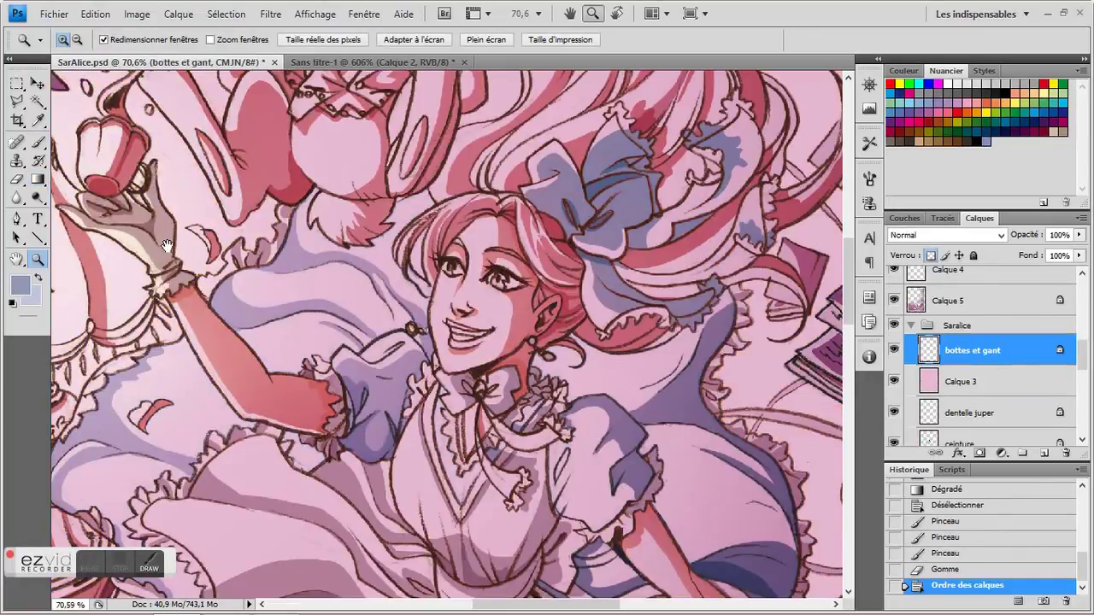
{"action": "scroll", "coordinate": [77, 147], "scroll_direction": "left", "scroll_amount": 1}
{"action": "left_click_drag", "start_coordinate": [280, 306], "coordinate": [281, 300]}
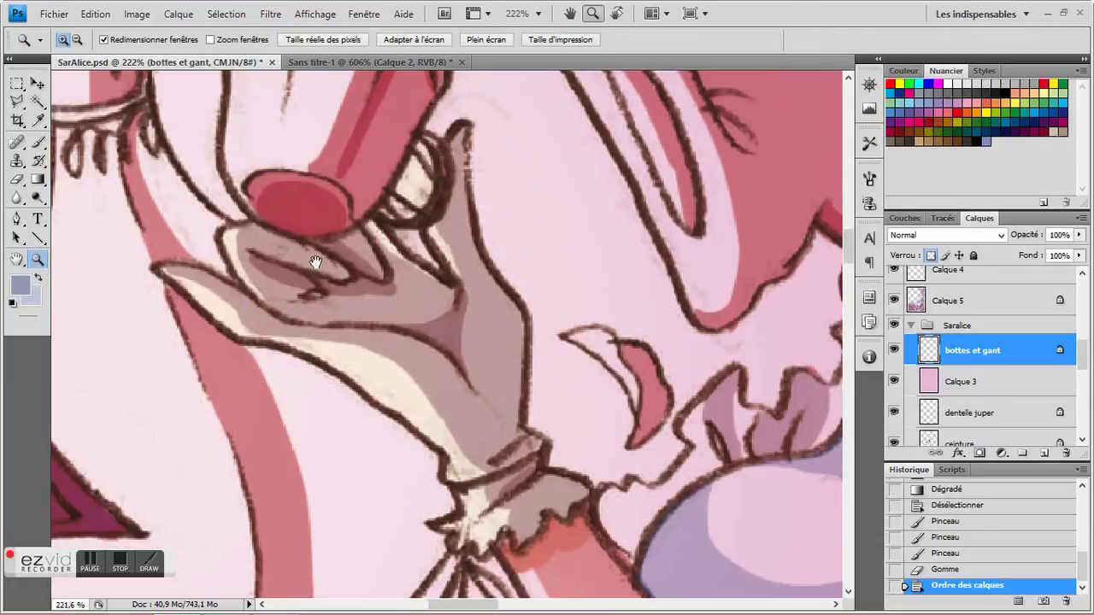
{"action": "left_click_drag", "start_coordinate": [313, 259], "coordinate": [282, 239]}
{"action": "left_click_drag", "start_coordinate": [1080, 356], "coordinate": [1081, 320]}
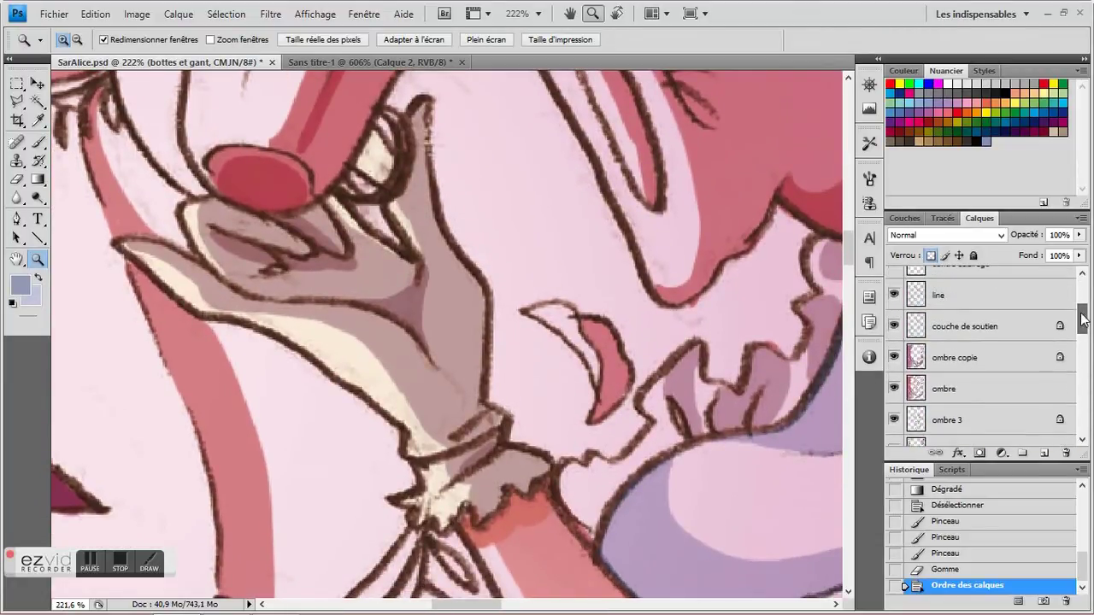
{"action": "left_click", "coordinate": [942, 297]}
{"action": "left_click", "coordinate": [1041, 453]}
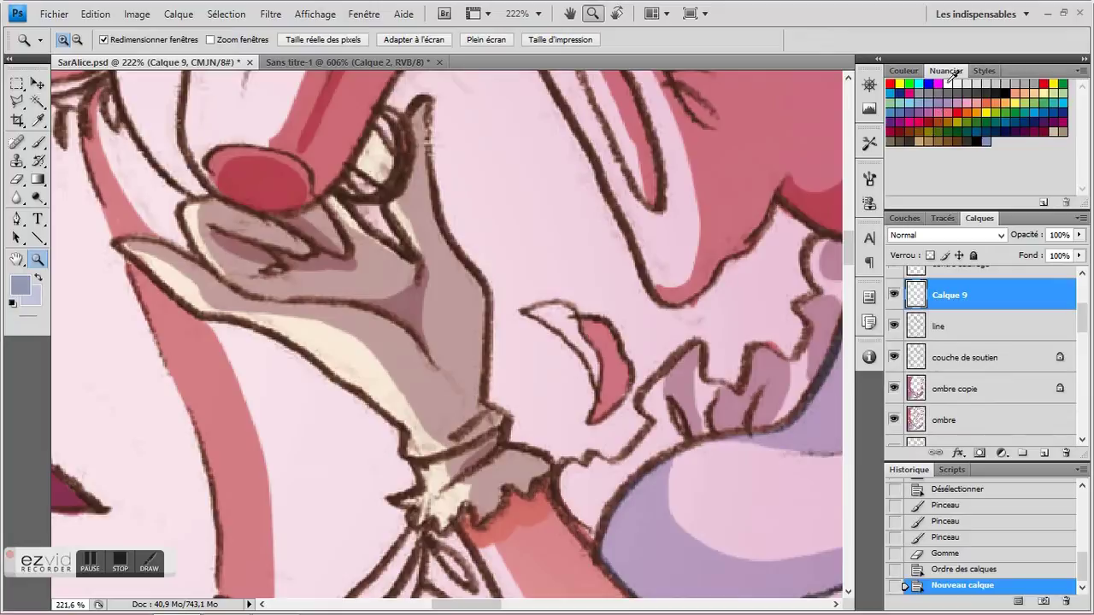
Paint white highlights with a size 5 brush along the lit edges of the raised glove's fingers, palm and cuff on Calque 9
{"action": "left_click", "coordinate": [43, 142]}
{"action": "left_click_drag", "start_coordinate": [171, 139], "coordinate": [142, 103]}
{"action": "left_click", "coordinate": [114, 40]}
{"action": "left_click", "coordinate": [86, 174]}
{"action": "mouse_move", "coordinate": [173, 204]}
{"action": "left_mouse_down"}
{"action": "mouse_move", "coordinate": [196, 237]}
{"action": "mouse_move", "coordinate": [162, 273]}
{"action": "mouse_move", "coordinate": [225, 294]}
{"action": "left_mouse_up"}
{"action": "mouse_move", "coordinate": [201, 282]}
{"action": "left_mouse_down"}
{"action": "mouse_move", "coordinate": [192, 256]}
{"action": "mouse_move", "coordinate": [163, 239]}
{"action": "mouse_move", "coordinate": [353, 332]}
{"action": "mouse_move", "coordinate": [313, 270]}
{"action": "mouse_move", "coordinate": [354, 315]}
{"action": "mouse_move", "coordinate": [362, 347]}
{"action": "mouse_move", "coordinate": [402, 338]}
{"action": "left_mouse_up"}
{"action": "left_click_drag", "start_coordinate": [435, 312], "coordinate": [440, 278]}
{"action": "mouse_move", "coordinate": [369, 342]}
{"action": "left_mouse_down"}
{"action": "mouse_move", "coordinate": [369, 328]}
{"action": "mouse_move", "coordinate": [371, 378]}
{"action": "mouse_move", "coordinate": [376, 349]}
{"action": "left_mouse_up"}
{"action": "left_click_drag", "start_coordinate": [224, 206], "coordinate": [220, 302]}
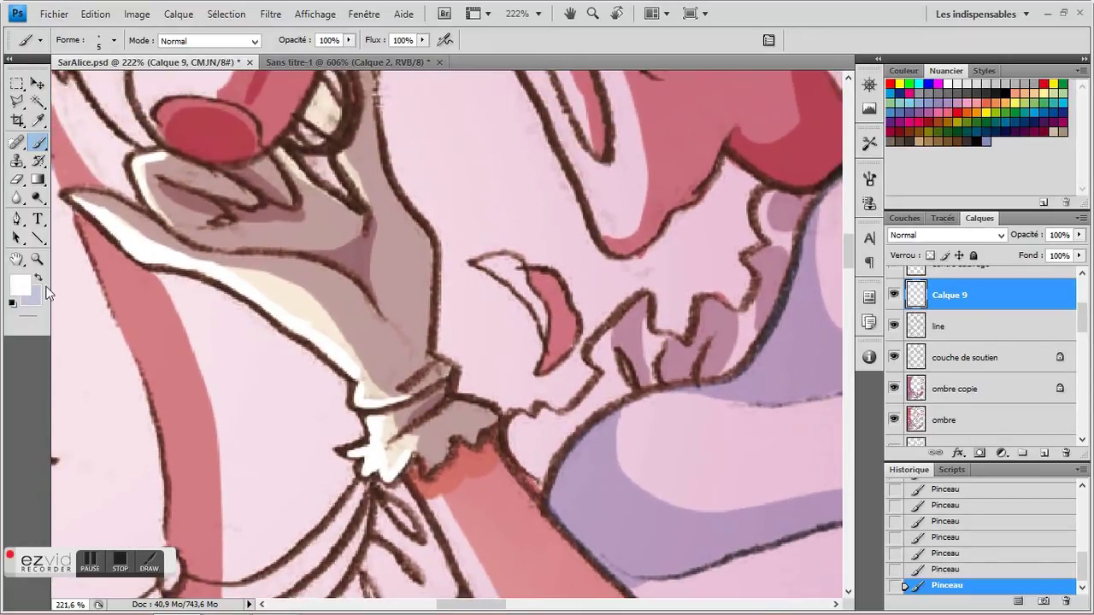
Lock the "line" layer's transparency, recolour the raised glove's lit outlines in a sampled muted pink, and swap back to white
{"action": "left_click", "coordinate": [40, 121]}
{"action": "left_click", "coordinate": [951, 334]}
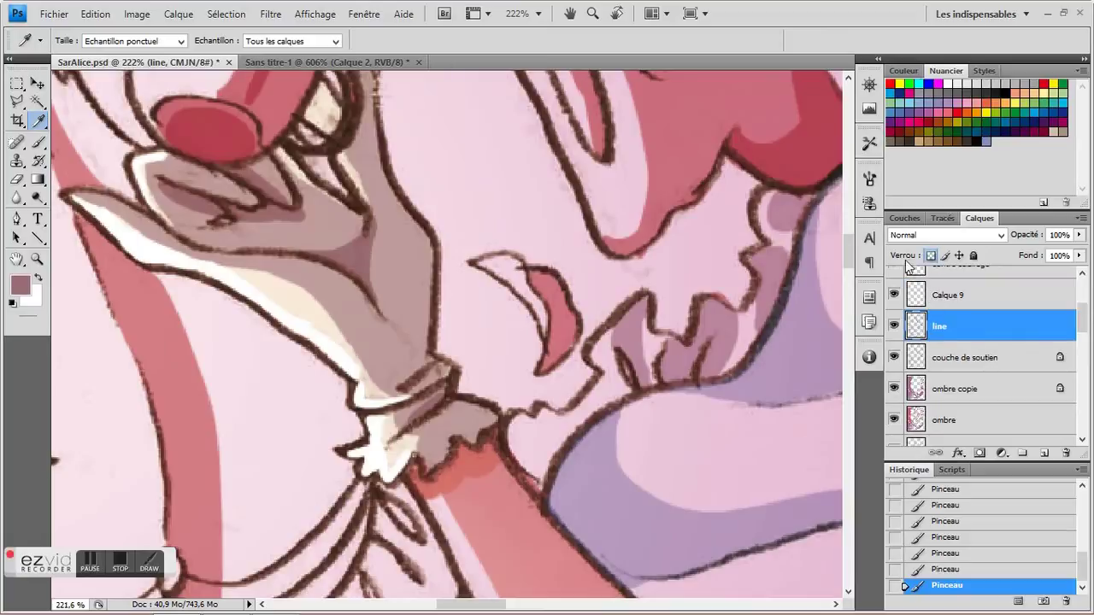
{"action": "left_click", "coordinate": [40, 143]}
{"action": "left_click_drag", "start_coordinate": [96, 217], "coordinate": [151, 265]}
{"action": "mouse_move", "coordinate": [202, 293]}
{"action": "left_mouse_down"}
{"action": "mouse_move", "coordinate": [281, 298]}
{"action": "mouse_move", "coordinate": [352, 345]}
{"action": "mouse_move", "coordinate": [349, 301]}
{"action": "left_mouse_up"}
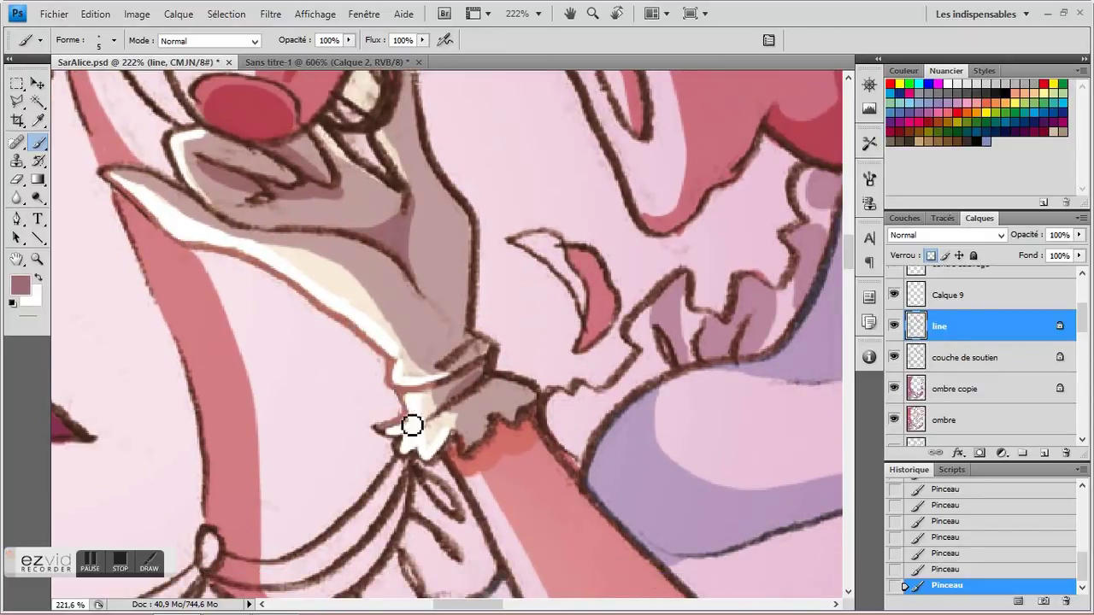
{"action": "left_click_drag", "start_coordinate": [257, 262], "coordinate": [278, 305]}
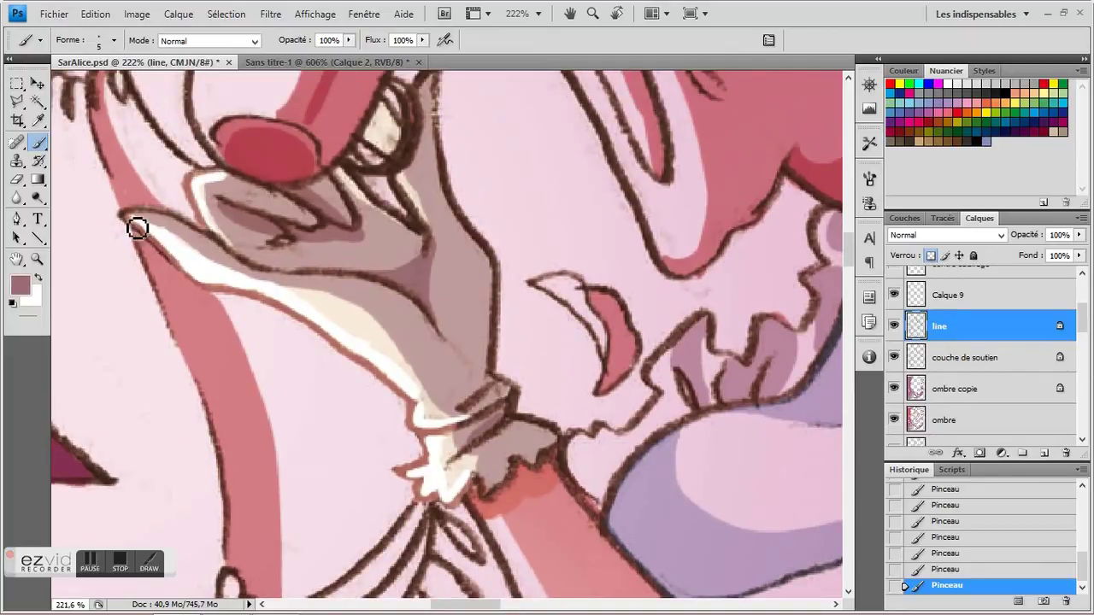
{"action": "left_click", "coordinate": [37, 278]}
Examine the whole illustration and the gloved hands up close
{"action": "left_click", "coordinate": [38, 260]}
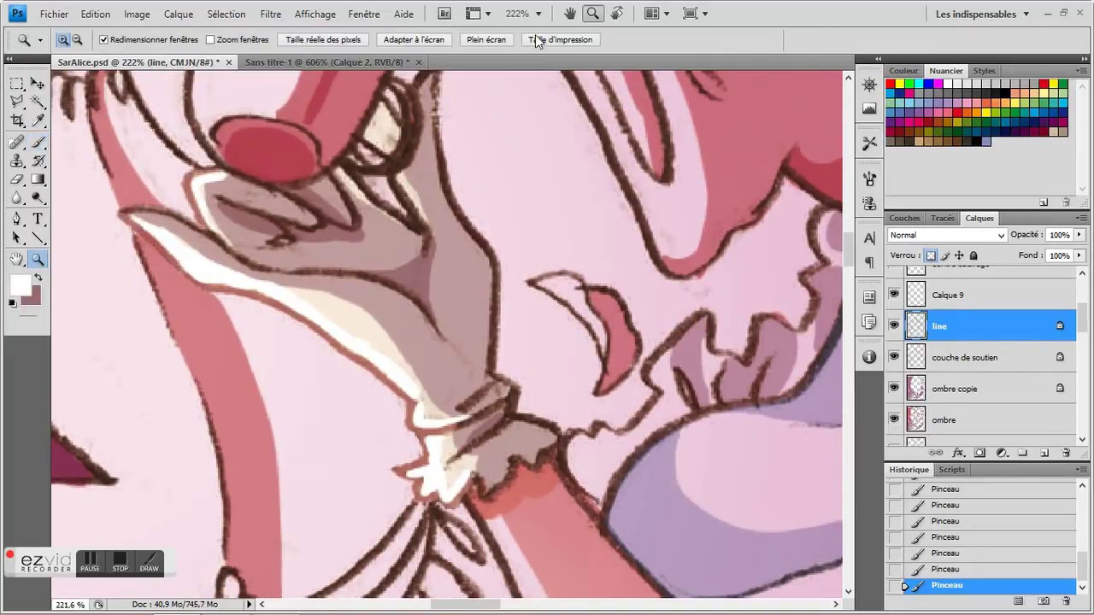
{"action": "left_click", "coordinate": [539, 40]}
{"action": "left_click_drag", "start_coordinate": [646, 481], "coordinate": [460, 338]}
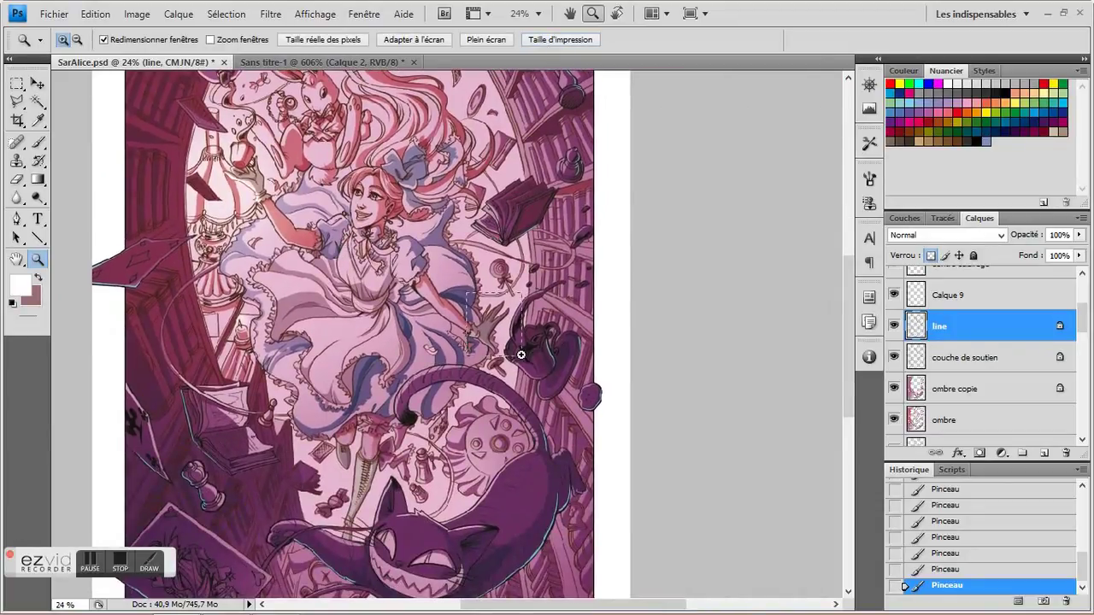
{"action": "left_click_drag", "start_coordinate": [521, 355], "coordinate": [539, 366]}
{"action": "left_click_drag", "start_coordinate": [385, 342], "coordinate": [304, 310]}
{"action": "left_click", "coordinate": [38, 121]}
{"action": "key", "text": "z"}
{"action": "scroll", "coordinate": [183, 247], "scroll_direction": "down", "scroll_amount": 5}
{"action": "scroll", "coordinate": [258, 226], "scroll_direction": "up", "scroll_amount": 5}
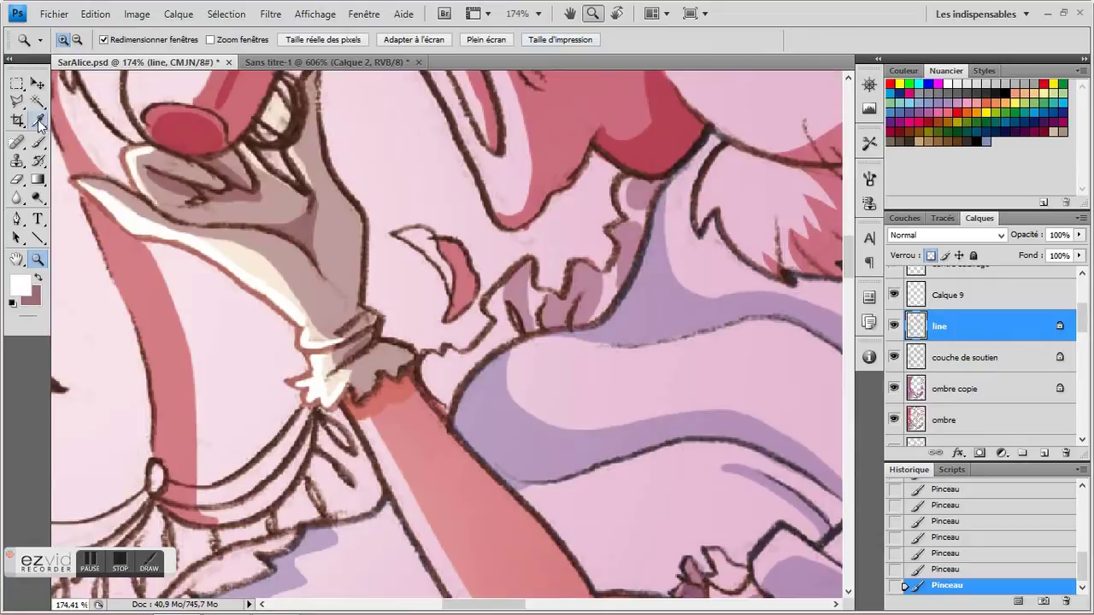
Lighten the raised glove's shading on the "ombre" layer using the Dodge tool at size 300
{"action": "key", "text": "i"}
{"action": "key", "text": "o"}
{"action": "left_click", "coordinate": [944, 420]}
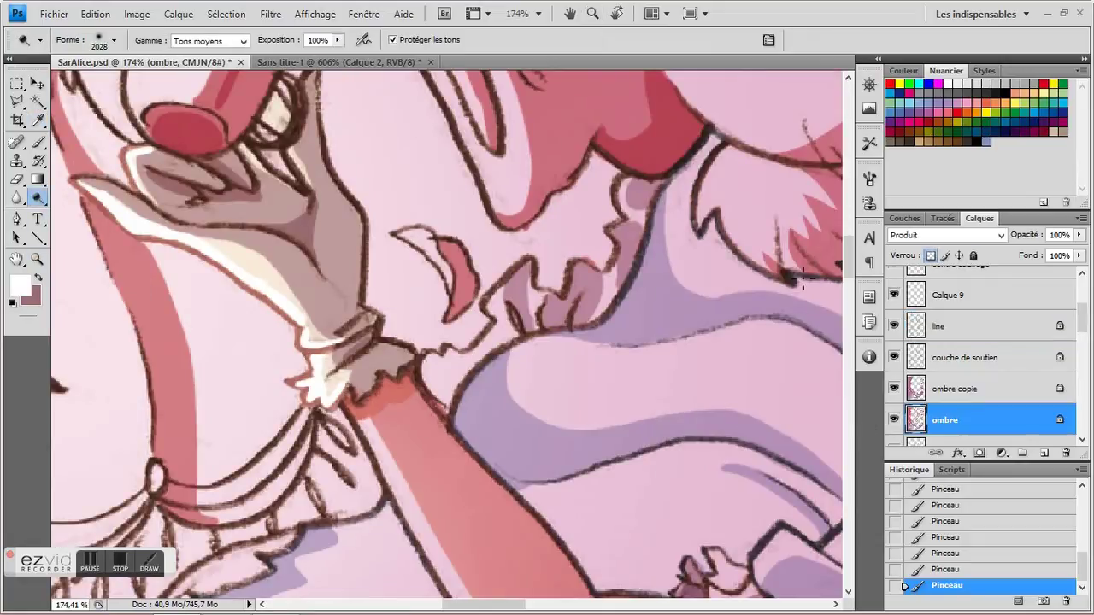
{"action": "left_click", "coordinate": [114, 40]}
{"action": "left_click_drag", "start_coordinate": [224, 272], "coordinate": [218, 239]}
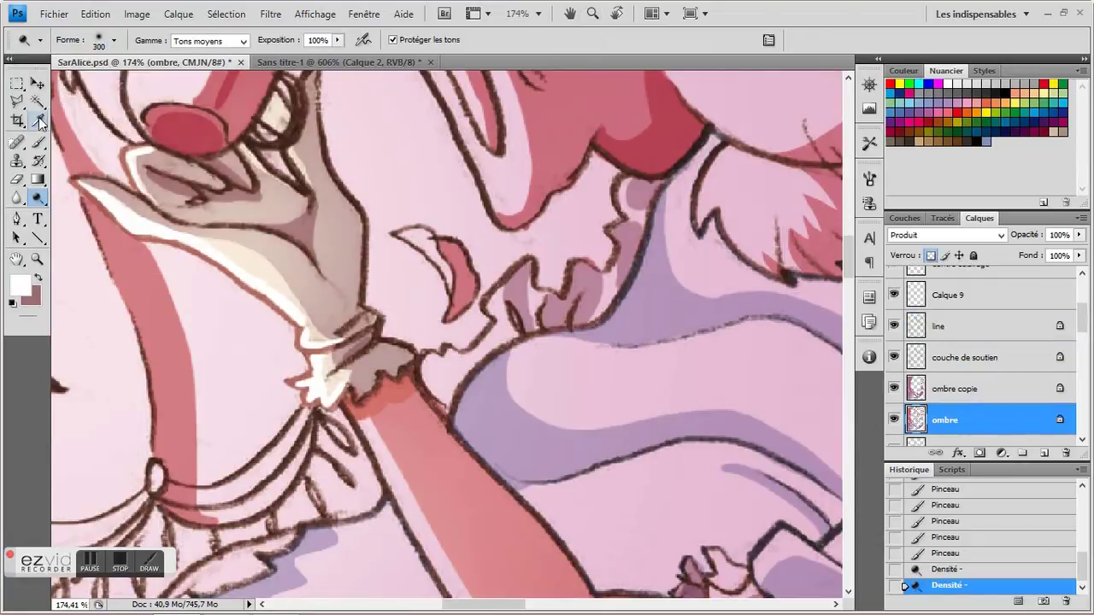
Sample a pale tone from the raised glove and paint highlights on the lower glove's wrist and thumb edge on Calque 9
{"action": "left_click", "coordinate": [39, 122]}
{"action": "left_click", "coordinate": [136, 208]}
{"action": "left_click", "coordinate": [41, 259]}
{"action": "left_click", "coordinate": [526, 41]}
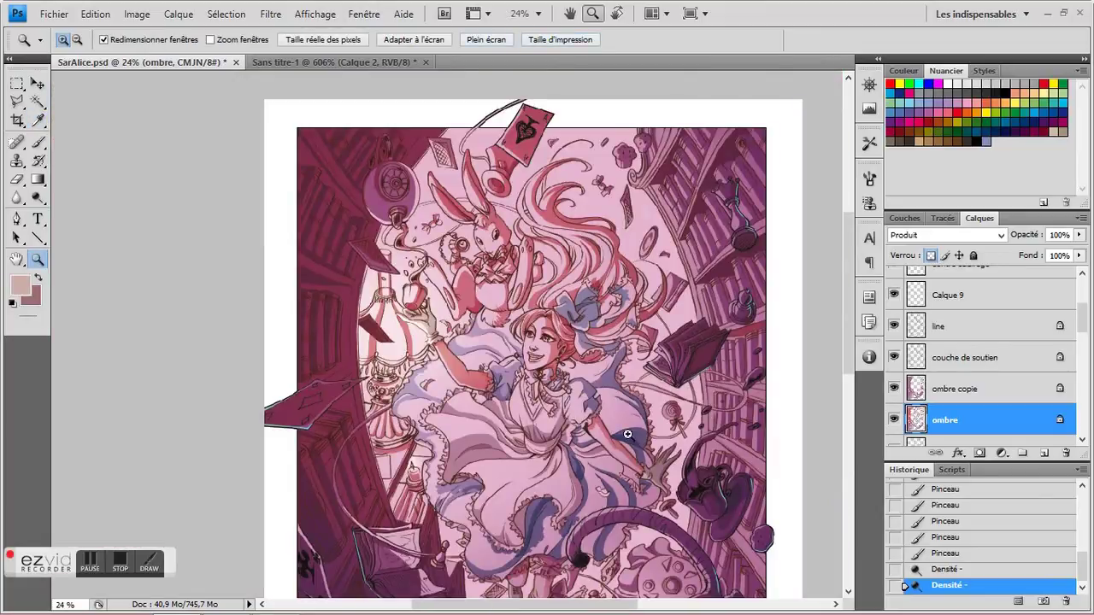
{"action": "left_click_drag", "start_coordinate": [627, 450], "coordinate": [693, 492]}
{"action": "left_click", "coordinate": [946, 298]}
{"action": "left_click", "coordinate": [41, 141]}
{"action": "left_click_drag", "start_coordinate": [267, 257], "coordinate": [227, 179]}
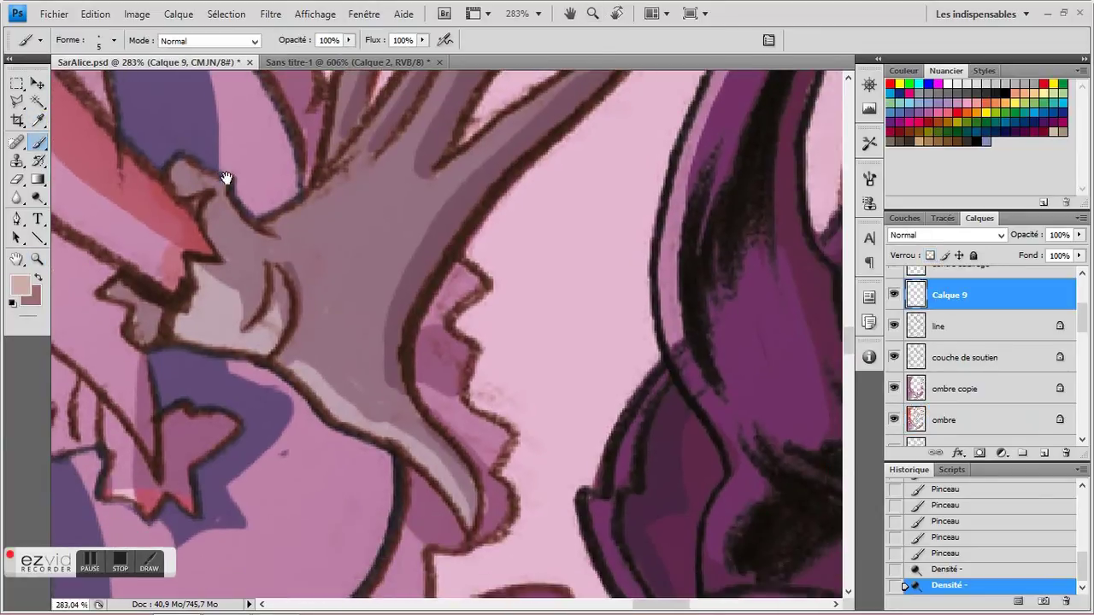
{"action": "left_click_drag", "start_coordinate": [186, 339], "coordinate": [181, 325]}
{"action": "left_click_drag", "start_coordinate": [275, 341], "coordinate": [278, 304]}
{"action": "mouse_move", "coordinate": [359, 360]}
{"action": "left_mouse_down"}
{"action": "mouse_move", "coordinate": [317, 269]}
{"action": "mouse_move", "coordinate": [296, 312]}
{"action": "mouse_move", "coordinate": [429, 422]}
{"action": "mouse_move", "coordinate": [354, 344]}
{"action": "left_mouse_up"}
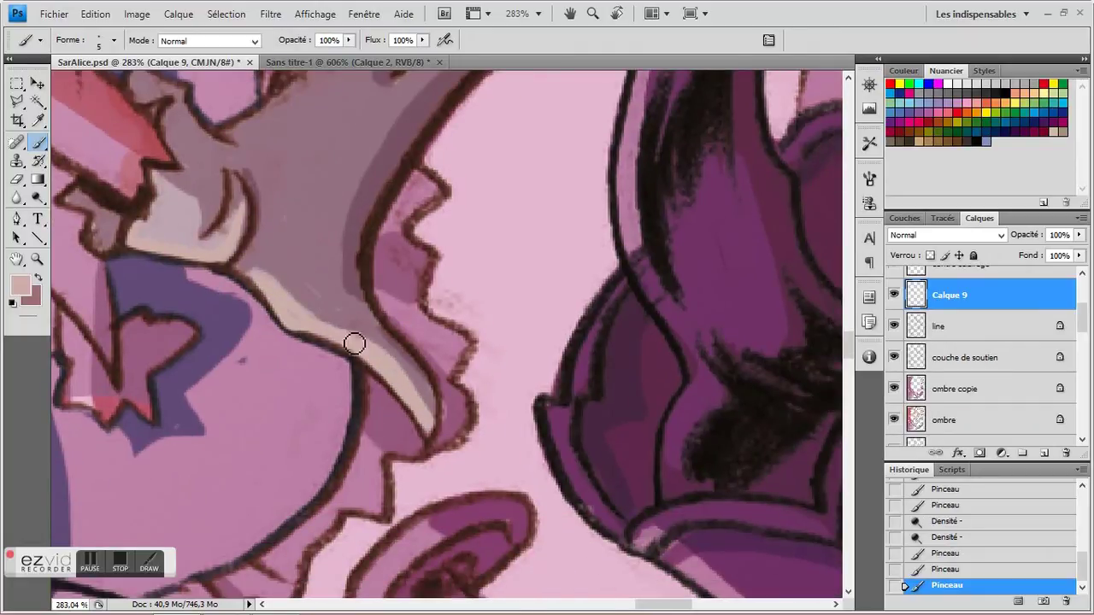
Lighten the lower glove's wrist and thumb highlights with the Dodge tool
{"action": "left_click", "coordinate": [38, 198]}
{"action": "left_click", "coordinate": [243, 271]}
{"action": "left_click", "coordinate": [235, 262]}
{"action": "mouse_move", "coordinate": [223, 254]}
{"action": "left_mouse_down"}
{"action": "mouse_move", "coordinate": [176, 359]}
{"action": "mouse_move", "coordinate": [179, 434]}
{"action": "left_mouse_up"}
Paint pale highlights along the fingers of the lower glove on Calque 9
{"action": "left_click", "coordinate": [41, 144]}
{"action": "left_click_drag", "start_coordinate": [330, 74], "coordinate": [247, 170]}
{"action": "left_click_drag", "start_coordinate": [289, 99], "coordinate": [236, 170]}
{"action": "left_click_drag", "start_coordinate": [245, 163], "coordinate": [217, 224]}
{"action": "left_click_drag", "start_coordinate": [220, 206], "coordinate": [212, 267]}
{"action": "left_click_drag", "start_coordinate": [297, 195], "coordinate": [265, 232]}
{"action": "mouse_move", "coordinate": [137, 381]}
{"action": "left_mouse_down"}
{"action": "mouse_move", "coordinate": [117, 384]}
{"action": "mouse_move", "coordinate": [210, 299]}
{"action": "mouse_move", "coordinate": [240, 249]}
{"action": "left_mouse_up"}
{"action": "left_click_drag", "start_coordinate": [276, 201], "coordinate": [225, 266]}
{"action": "left_click_drag", "start_coordinate": [369, 144], "coordinate": [352, 161]}
{"action": "mouse_move", "coordinate": [396, 110]}
{"action": "left_mouse_down"}
{"action": "mouse_move", "coordinate": [287, 229]}
{"action": "mouse_move", "coordinate": [298, 206]}
{"action": "mouse_move", "coordinate": [220, 336]}
{"action": "left_mouse_up"}
{"action": "left_click_drag", "start_coordinate": [461, 195], "coordinate": [285, 338]}
{"action": "mouse_move", "coordinate": [349, 428]}
{"action": "left_mouse_down"}
{"action": "mouse_move", "coordinate": [384, 283]}
{"action": "mouse_move", "coordinate": [378, 245]}
{"action": "left_mouse_up"}
Paint a pale highlight along the outer edge of Alice's rear boot and lighten it with the Dodge tool
{"action": "left_click", "coordinate": [37, 259]}
{"action": "left_click", "coordinate": [541, 44]}
{"action": "left_click_drag", "start_coordinate": [414, 369], "coordinate": [429, 369]}
{"action": "left_click_drag", "start_coordinate": [360, 507], "coordinate": [360, 508]}
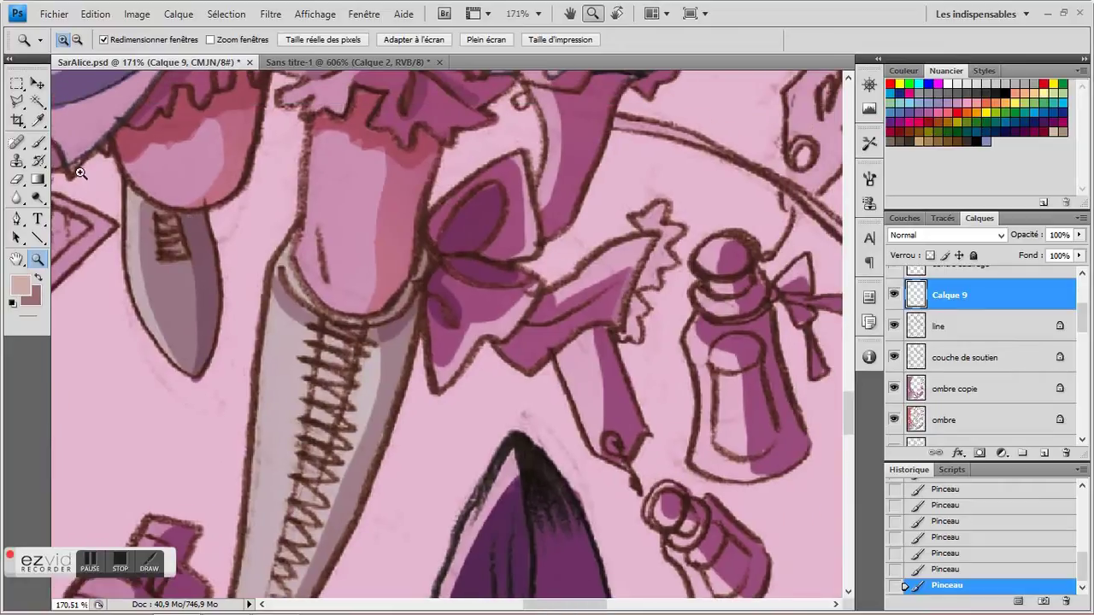
{"action": "key", "text": "b"}
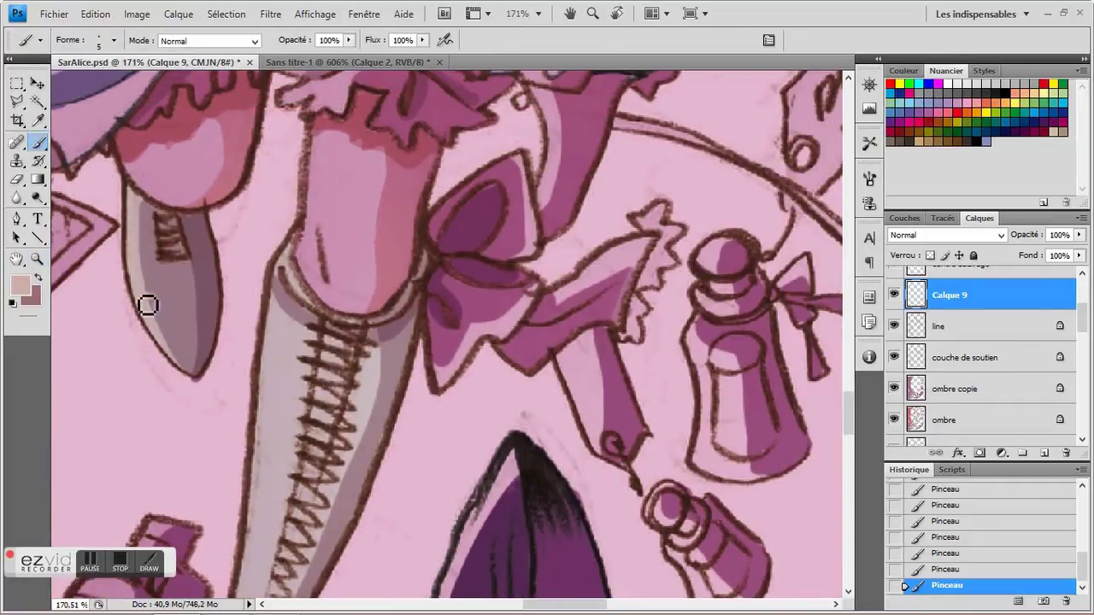
{"action": "key", "text": "o"}
{"action": "left_click", "coordinate": [164, 279]}
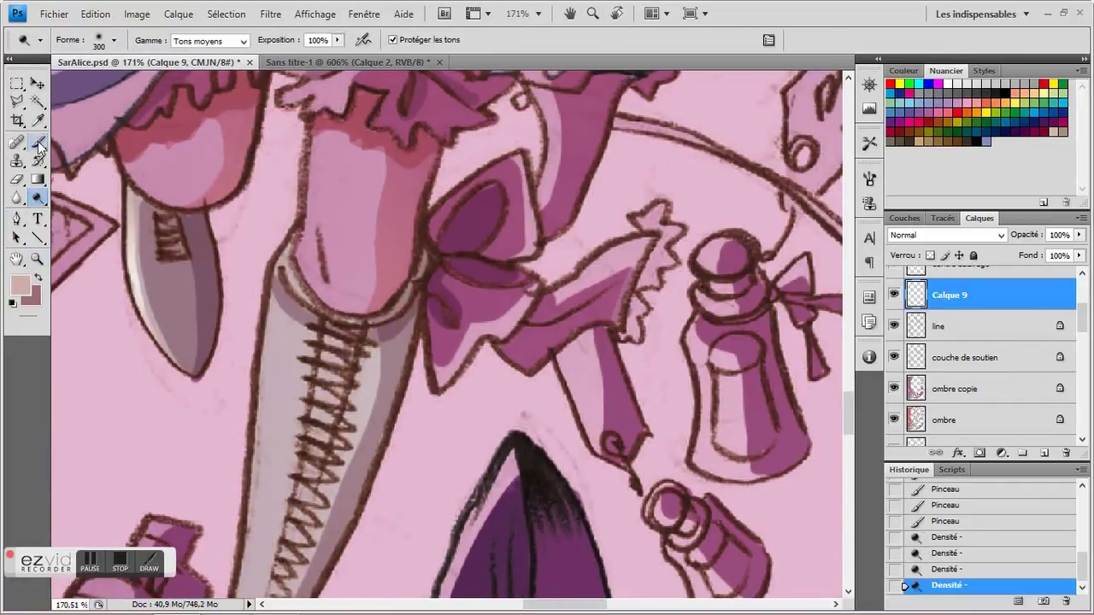
Sample the rear boot's bright highlight colour and paint highlights along the laced boot's upper rim, outer edge and lacing
{"action": "left_click", "coordinate": [39, 121]}
{"action": "left_click", "coordinate": [133, 262]}
{"action": "left_click", "coordinate": [39, 145]}
{"action": "mouse_move", "coordinate": [299, 290]}
{"action": "left_mouse_down"}
{"action": "mouse_move", "coordinate": [261, 211]}
{"action": "mouse_move", "coordinate": [339, 254]}
{"action": "left_mouse_up"}
{"action": "scroll", "coordinate": [238, 160], "scroll_direction": "down", "scroll_amount": 3}
{"action": "mouse_move", "coordinate": [255, 116]}
{"action": "left_mouse_down"}
{"action": "mouse_move", "coordinate": [245, 250]}
{"action": "mouse_move", "coordinate": [264, 100]}
{"action": "left_mouse_up"}
{"action": "scroll", "coordinate": [257, 259], "scroll_direction": "down", "scroll_amount": 1}
{"action": "left_click_drag", "start_coordinate": [257, 259], "coordinate": [242, 383]}
{"action": "left_click_drag", "start_coordinate": [265, 258], "coordinate": [268, 212]}
{"action": "left_click_drag", "start_coordinate": [248, 287], "coordinate": [208, 423]}
{"action": "left_click_drag", "start_coordinate": [230, 402], "coordinate": [241, 330]}
{"action": "left_click_drag", "start_coordinate": [283, 168], "coordinate": [202, 365]}
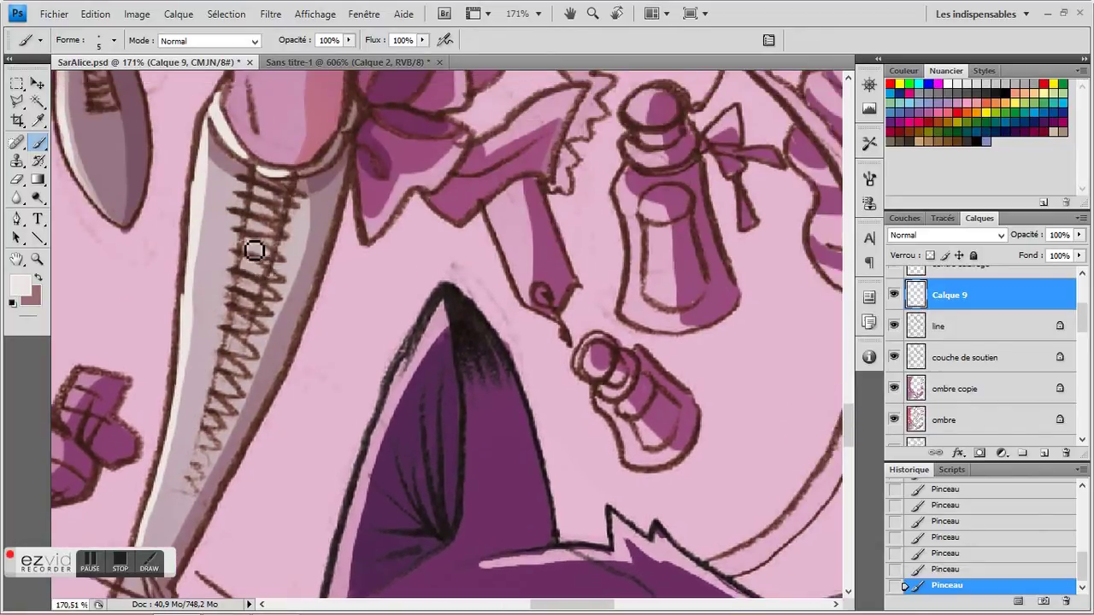
Clean up the laced boot's highlights with the Eraser
{"action": "left_click", "coordinate": [16, 183]}
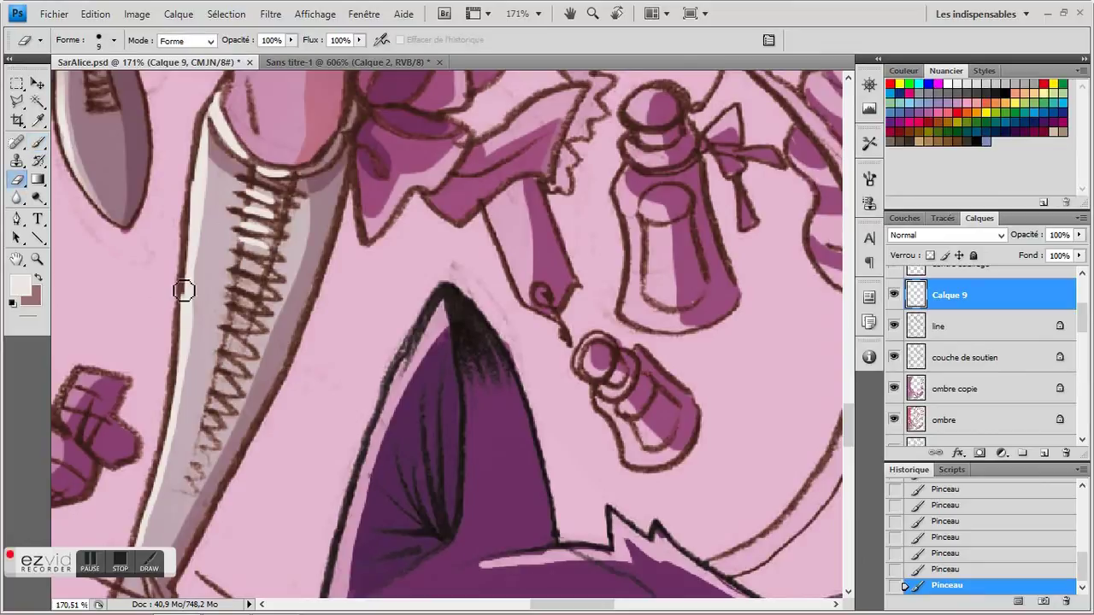
{"action": "left_click_drag", "start_coordinate": [213, 287], "coordinate": [204, 329]}
{"action": "left_click_drag", "start_coordinate": [204, 329], "coordinate": [189, 438]}
Sample the light green of the woman's eye in the Sans titre-1 reference document for Alice's eyes
{"action": "left_click", "coordinate": [38, 259]}
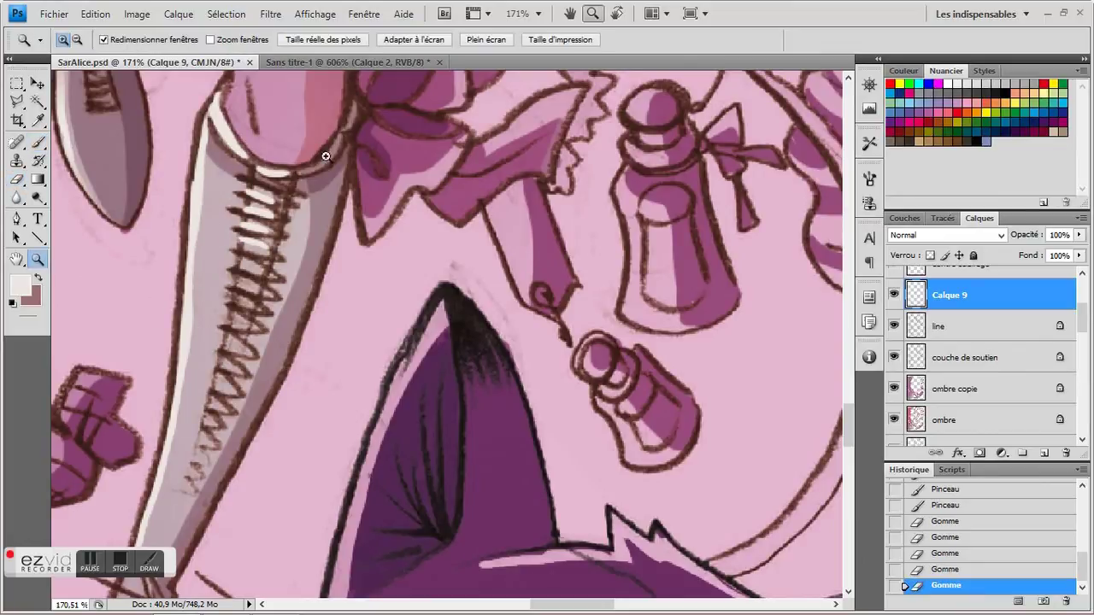
{"action": "left_click", "coordinate": [560, 39]}
{"action": "left_click", "coordinate": [485, 291]}
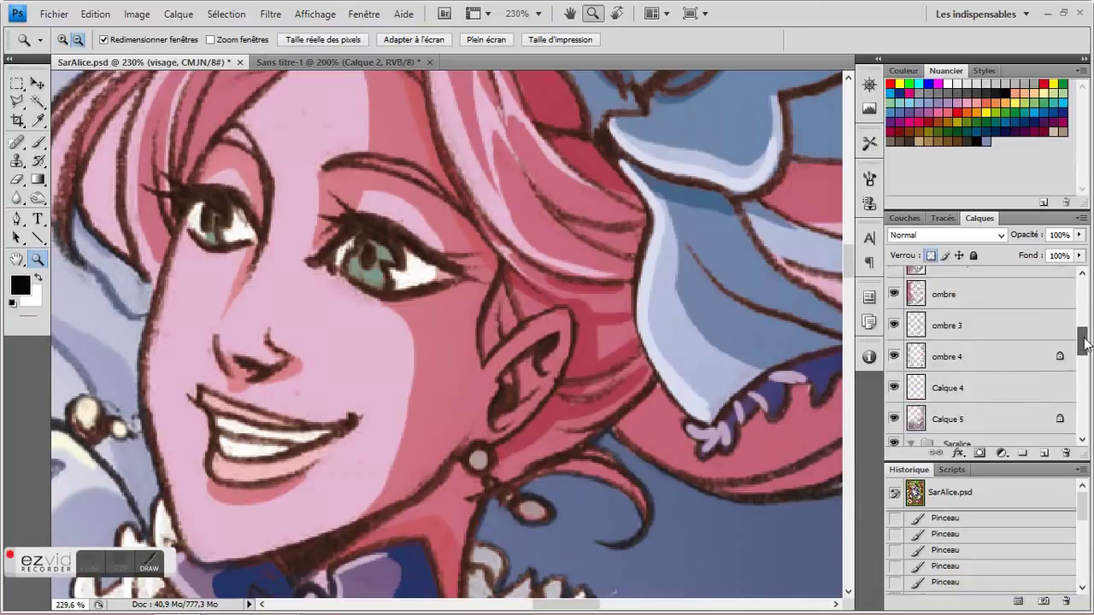
{"action": "left_click", "coordinate": [38, 121]}
{"action": "left_click", "coordinate": [334, 63]}
{"action": "left_click", "coordinate": [313, 298]}
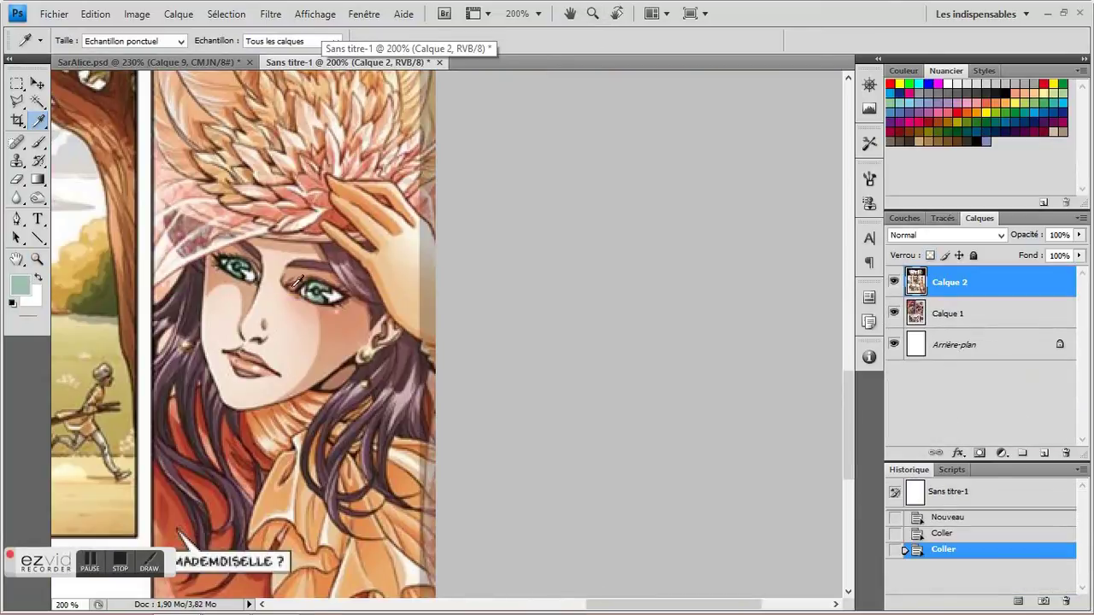
Return to SarAlice.psd and paint light green into both of Alice's irises with a size 5 brush on Calque 9
{"action": "left_click", "coordinate": [154, 62]}
{"action": "left_click", "coordinate": [38, 142]}
{"action": "left_click", "coordinate": [114, 40]}
{"action": "left_click", "coordinate": [85, 171]}
{"action": "left_click_drag", "start_coordinate": [360, 254], "coordinate": [372, 283]}
{"action": "left_click_drag", "start_coordinate": [380, 274], "coordinate": [382, 283]}
{"action": "left_click_drag", "start_coordinate": [363, 276], "coordinate": [364, 282]}
{"action": "left_click_drag", "start_coordinate": [213, 212], "coordinate": [221, 245]}
Choose a new paint colour and add pale light reflections to both of Alice's eyes
{"action": "left_click", "coordinate": [20, 285]}
{"action": "left_click", "coordinate": [637, 331]}
{"action": "left_click", "coordinate": [984, 319]}
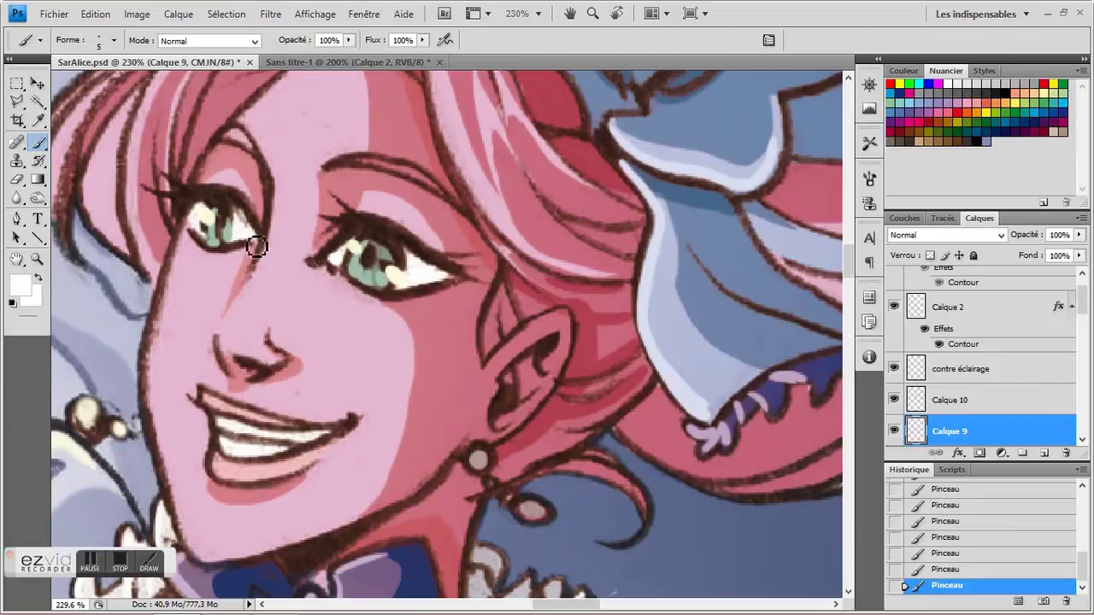
Sample a dark green from the reference woman's eyes and paint Alice's pupils with it
{"action": "left_click", "coordinate": [210, 245], "text": "alt"}
{"action": "left_click", "coordinate": [403, 64]}
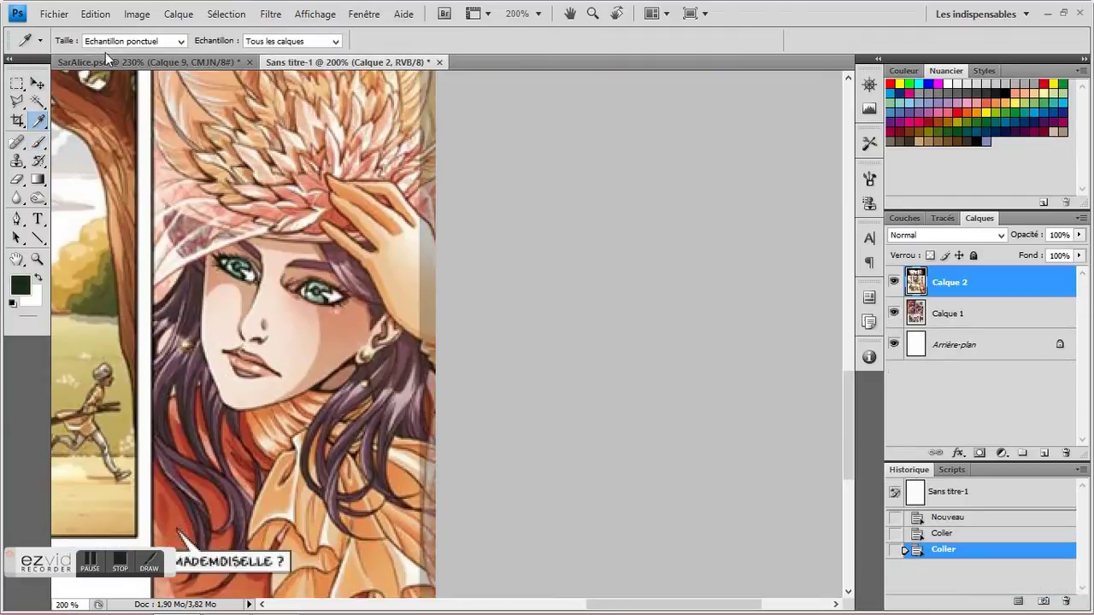
{"action": "left_click", "coordinate": [105, 61]}
{"action": "left_click", "coordinate": [222, 233]}
{"action": "left_click_drag", "start_coordinate": [369, 276], "coordinate": [374, 267]}
Paint the lashes and outlines of both of Alice's eyes black on the "couche de soutien" layer
{"action": "left_click_drag", "start_coordinate": [462, 233], "coordinate": [433, 215]}
{"action": "left_click_drag", "start_coordinate": [1082, 299], "coordinate": [1082, 321]}
{"action": "left_click", "coordinate": [974, 369]}
{"action": "mouse_move", "coordinate": [194, 191]}
{"action": "left_mouse_down"}
{"action": "mouse_move", "coordinate": [148, 167]}
{"action": "mouse_move", "coordinate": [226, 220]}
{"action": "left_mouse_up"}
{"action": "mouse_move", "coordinate": [313, 232]}
{"action": "left_mouse_down"}
{"action": "mouse_move", "coordinate": [338, 214]}
{"action": "mouse_move", "coordinate": [318, 200]}
{"action": "mouse_move", "coordinate": [405, 247]}
{"action": "mouse_move", "coordinate": [333, 214]}
{"action": "left_mouse_up"}
{"action": "left_click_drag", "start_coordinate": [387, 275], "coordinate": [427, 270]}
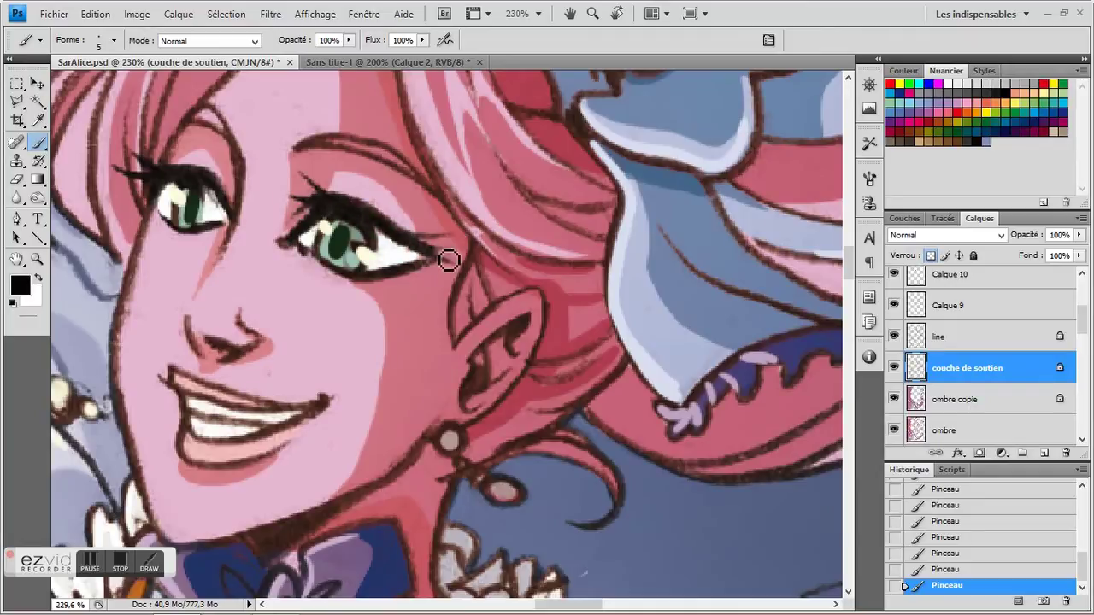
{"action": "left_click", "coordinate": [38, 120]}
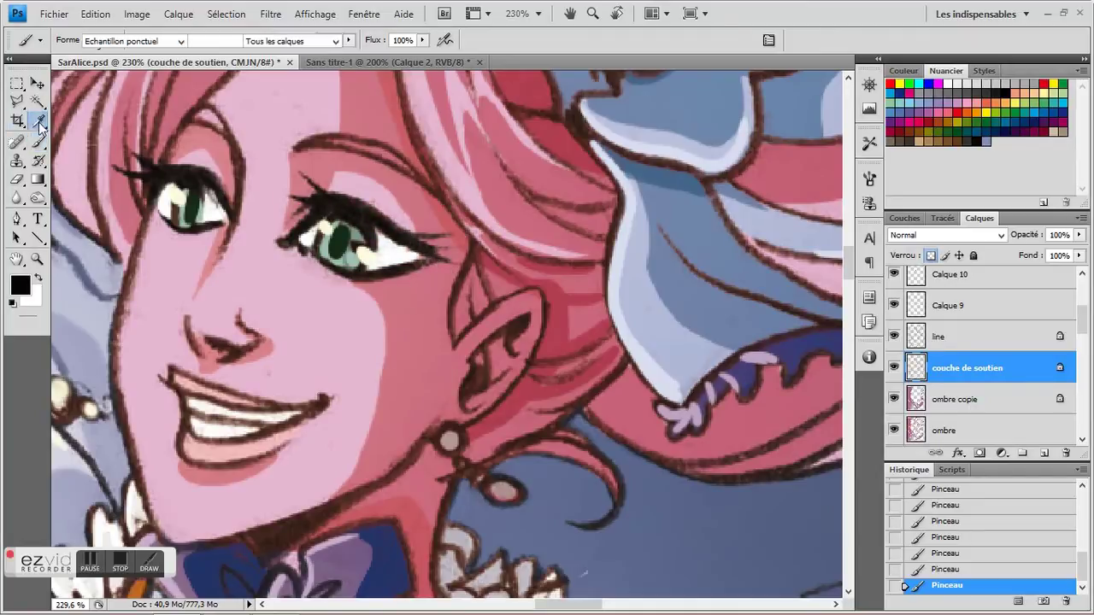
Select Calque 9 and paint the whites of both of Alice's eyes in a very light grey
{"action": "left_click", "coordinate": [15, 278]}
{"action": "left_click", "coordinate": [604, 349]}
{"action": "left_click", "coordinate": [983, 319]}
{"action": "left_click", "coordinate": [966, 306]}
{"action": "key", "text": "b"}
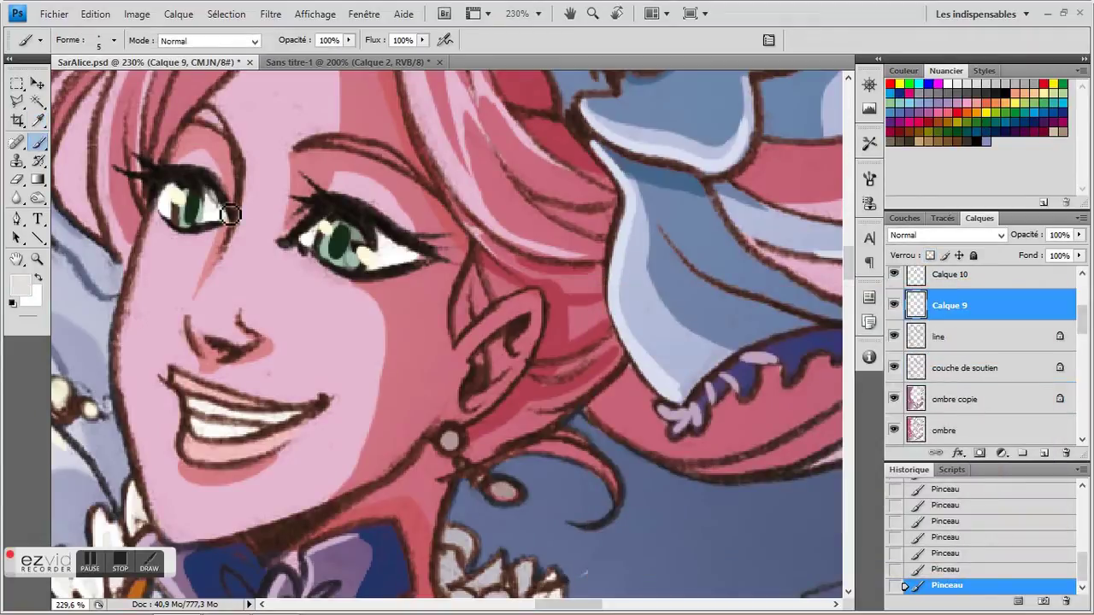
{"action": "left_click_drag", "start_coordinate": [381, 246], "coordinate": [425, 261]}
{"action": "left_click_drag", "start_coordinate": [325, 363], "coordinate": [318, 342]}
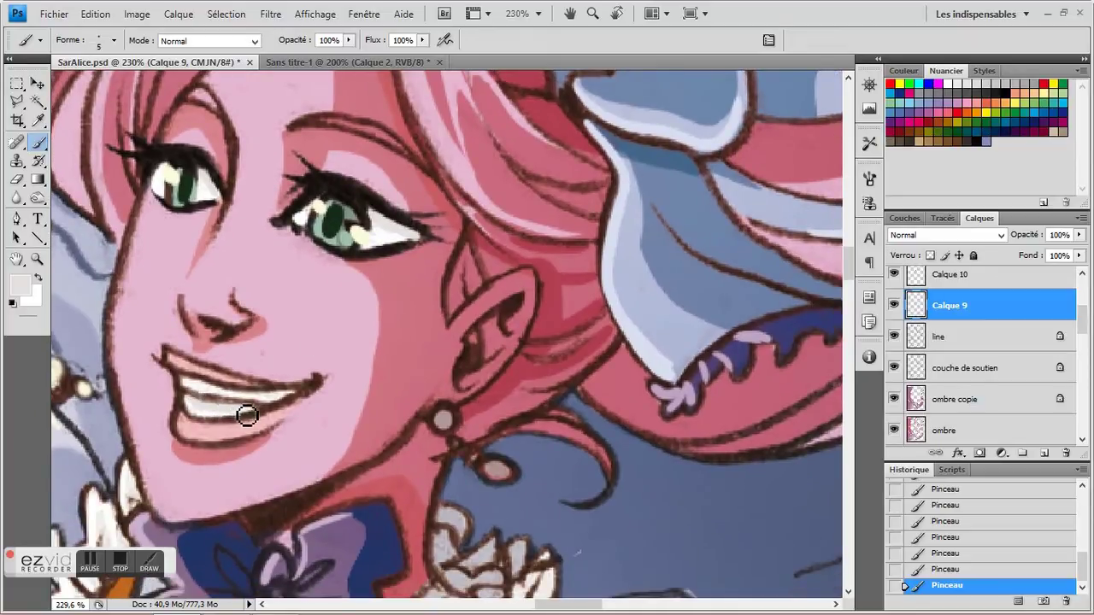
Sample a colour from the reference woman's mouth in Sans titre-1 and repaint the inside of Alice's mouth in SarAlice.psd with it
{"action": "scroll", "coordinate": [246, 414], "scroll_direction": "down", "scroll_amount": 1}
{"action": "left_click", "coordinate": [328, 63]}
{"action": "key", "text": "i"}
{"action": "left_click", "coordinate": [246, 365]}
{"action": "left_click", "coordinate": [119, 63]}
{"action": "key", "text": "b"}
{"action": "left_click_drag", "start_coordinate": [181, 394], "coordinate": [198, 417]}
{"action": "left_click_drag", "start_coordinate": [171, 335], "coordinate": [270, 366]}
{"action": "left_click", "coordinate": [255, 41]}
{"action": "left_click", "coordinate": [212, 130]}
{"action": "mouse_move", "coordinate": [210, 403]}
{"action": "left_mouse_down"}
{"action": "mouse_move", "coordinate": [284, 389]}
{"action": "mouse_move", "coordinate": [178, 402]}
{"action": "left_mouse_up"}
{"action": "left_click_drag", "start_coordinate": [172, 336], "coordinate": [299, 357]}
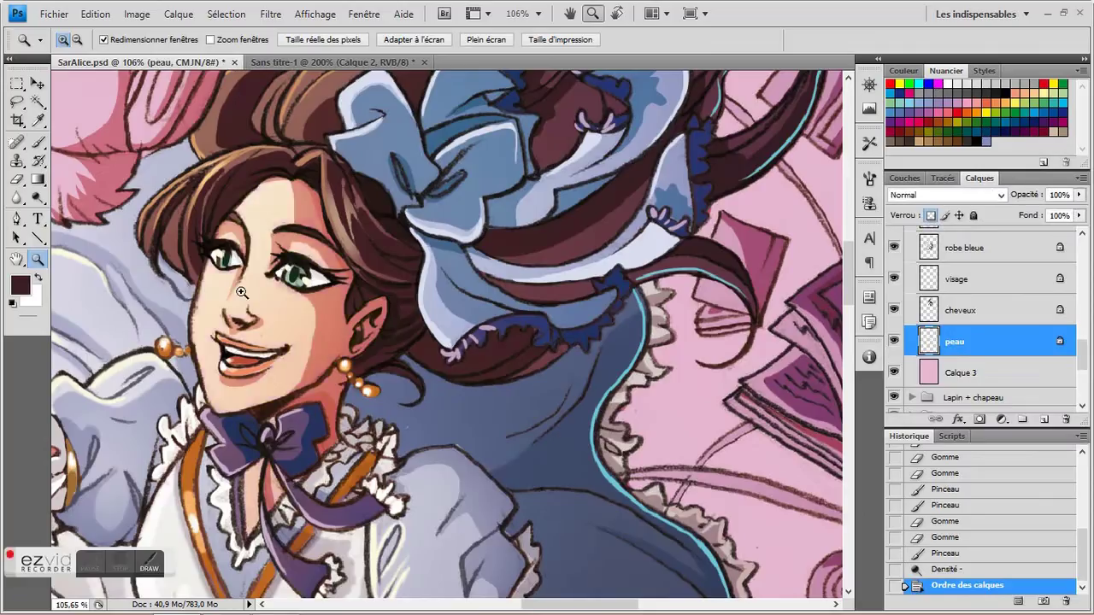
Choose a pale cream colour and paint highlights around Alice's forehead and brow on Calque 9 with a size 5 brush
{"action": "key", "text": "ctrl+plus"}
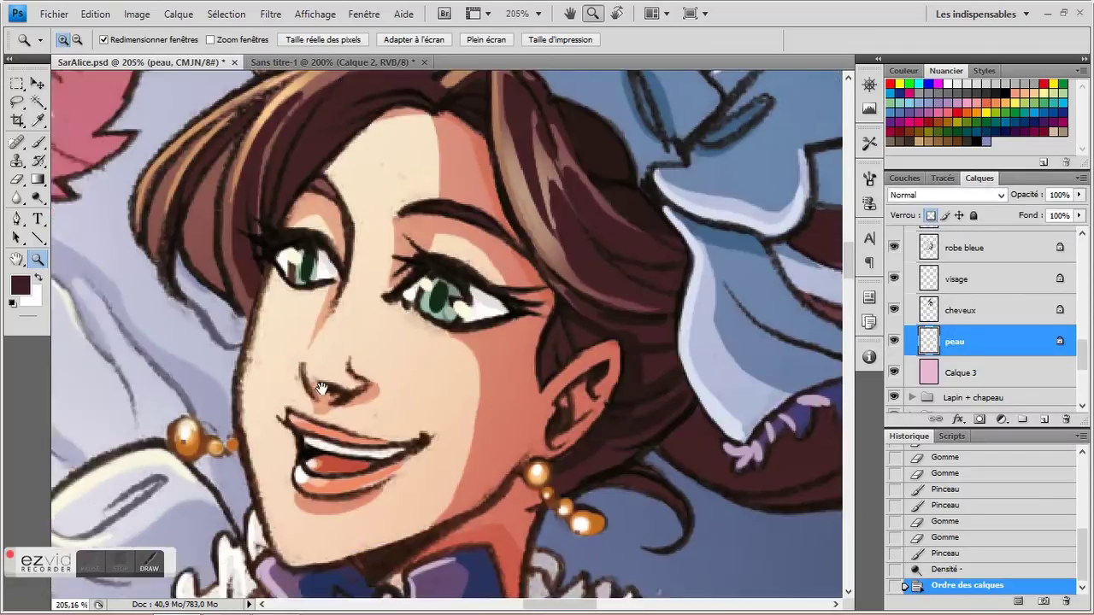
{"action": "scroll", "coordinate": [934, 272], "scroll_direction": "up", "scroll_amount": 2}
{"action": "left_click", "coordinate": [934, 270]}
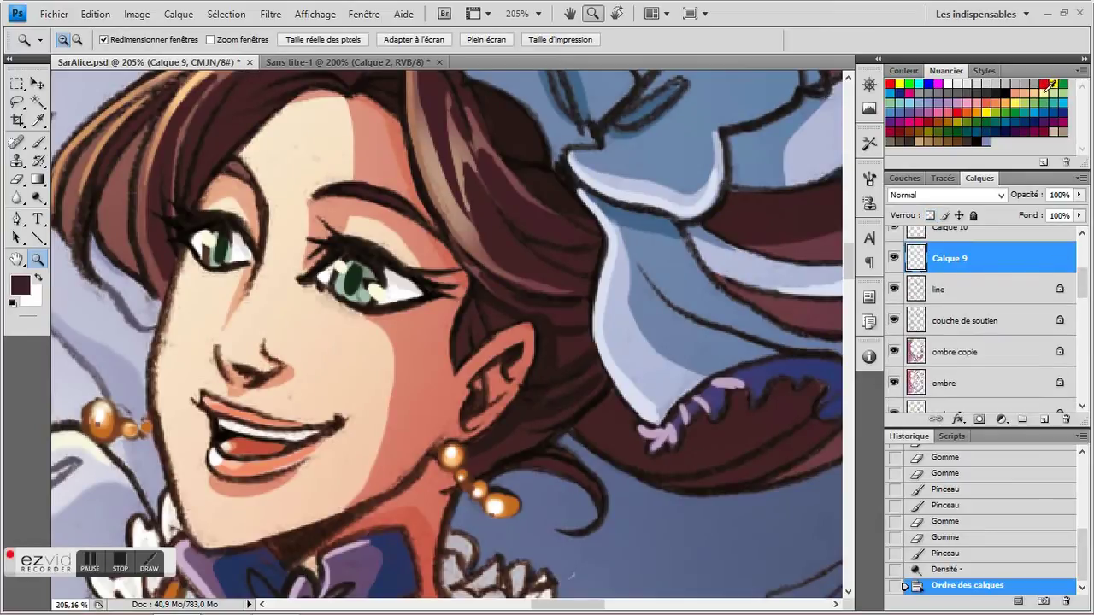
{"action": "left_click", "coordinate": [1045, 91]}
{"action": "left_click", "coordinate": [20, 286]}
{"action": "left_click", "coordinate": [625, 330]}
{"action": "left_click", "coordinate": [949, 321]}
{"action": "key", "text": "b"}
{"action": "left_click_drag", "start_coordinate": [185, 209], "coordinate": [161, 174]}
{"action": "left_click", "coordinate": [115, 40]}
{"action": "left_click", "coordinate": [86, 171]}
{"action": "left_click_drag", "start_coordinate": [281, 203], "coordinate": [284, 233]}
{"action": "mouse_move", "coordinate": [224, 164]}
{"action": "left_mouse_down"}
{"action": "mouse_move", "coordinate": [249, 125]}
{"action": "mouse_move", "coordinate": [310, 89]}
{"action": "left_mouse_up"}
{"action": "mouse_move", "coordinate": [265, 98]}
{"action": "left_mouse_down"}
{"action": "mouse_move", "coordinate": [229, 135]}
{"action": "mouse_move", "coordinate": [237, 167]}
{"action": "left_mouse_up"}
{"action": "left_click_drag", "start_coordinate": [229, 151], "coordinate": [259, 207]}
Paint pale cream rim light down Alice's nose bridge and along the lit edge of her cheek and chin
{"action": "mouse_move", "coordinate": [241, 167]}
{"action": "left_mouse_down"}
{"action": "mouse_move", "coordinate": [250, 201]}
{"action": "mouse_move", "coordinate": [219, 295]}
{"action": "left_mouse_up"}
{"action": "mouse_move", "coordinate": [172, 256]}
{"action": "left_mouse_down"}
{"action": "mouse_move", "coordinate": [191, 230]}
{"action": "mouse_move", "coordinate": [155, 321]}
{"action": "mouse_move", "coordinate": [171, 243]}
{"action": "left_mouse_up"}
{"action": "left_click_drag", "start_coordinate": [158, 275], "coordinate": [185, 429]}
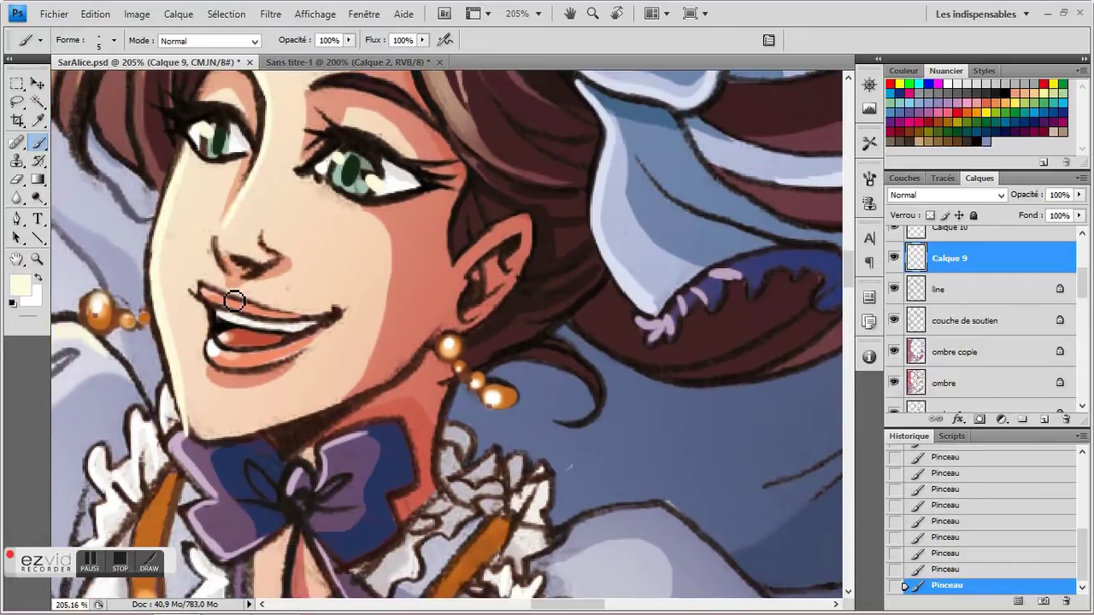
{"action": "scroll", "coordinate": [234, 301], "scroll_direction": "down", "scroll_amount": 2}
{"action": "key", "text": "e"}
{"action": "left_click", "coordinate": [38, 143]}
{"action": "left_click_drag", "start_coordinate": [268, 248], "coordinate": [213, 291]}
Sample a light beige skin tone and paint highlights along the shaded side of Alice's face and neck
{"action": "left_click", "coordinate": [39, 278]}
{"action": "left_click", "coordinate": [308, 248], "text": "alt"}
{"action": "left_click_drag", "start_coordinate": [433, 233], "coordinate": [470, 219]}
{"action": "left_click_drag", "start_coordinate": [468, 220], "coordinate": [420, 264]}
{"action": "left_click_drag", "start_coordinate": [393, 342], "coordinate": [383, 303]}
{"action": "mouse_move", "coordinate": [369, 400]}
{"action": "left_mouse_down"}
{"action": "mouse_move", "coordinate": [384, 357]}
{"action": "mouse_move", "coordinate": [361, 445]}
{"action": "left_mouse_up"}
{"action": "mouse_move", "coordinate": [241, 345]}
{"action": "left_mouse_down"}
{"action": "mouse_move", "coordinate": [336, 431]}
{"action": "mouse_move", "coordinate": [367, 418]}
{"action": "left_mouse_up"}
Paint cream and beige highlights along the outer edge of Alice's raised arm, from wrist to elbow and sleeve
{"action": "key", "text": "z"}
{"action": "left_click", "coordinate": [551, 42]}
{"action": "left_click_drag", "start_coordinate": [346, 230], "coordinate": [142, 339]}
{"action": "key", "text": "b"}
{"action": "left_click_drag", "start_coordinate": [402, 368], "coordinate": [213, 183]}
{"action": "key", "text": "x"}
{"action": "left_click_drag", "start_coordinate": [147, 179], "coordinate": [313, 447]}
{"action": "key", "text": "x"}
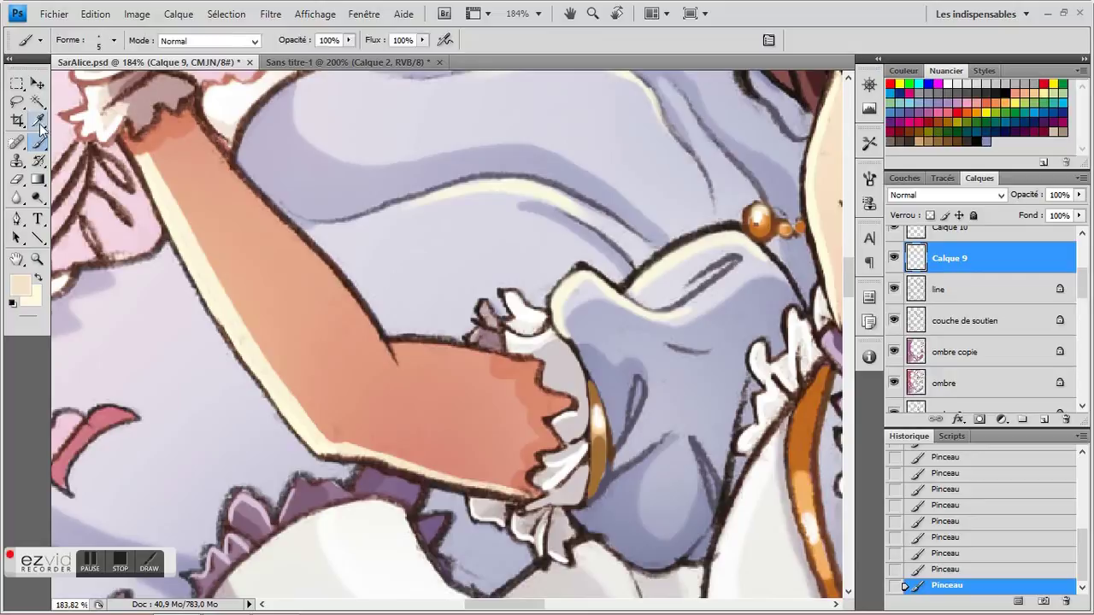
Sample a coral red and recolour the outline of Alice's raised arm on the "line" layer with a soft size 13 brush
{"action": "left_click", "coordinate": [38, 121]}
{"action": "left_click", "coordinate": [172, 122]}
{"action": "left_click_drag", "start_coordinate": [635, 247], "coordinate": [204, 321]}
{"action": "left_click", "coordinate": [608, 391]}
{"action": "left_click_drag", "start_coordinate": [282, 376], "coordinate": [710, 311]}
{"action": "key", "text": "b"}
{"action": "left_click", "coordinate": [114, 40]}
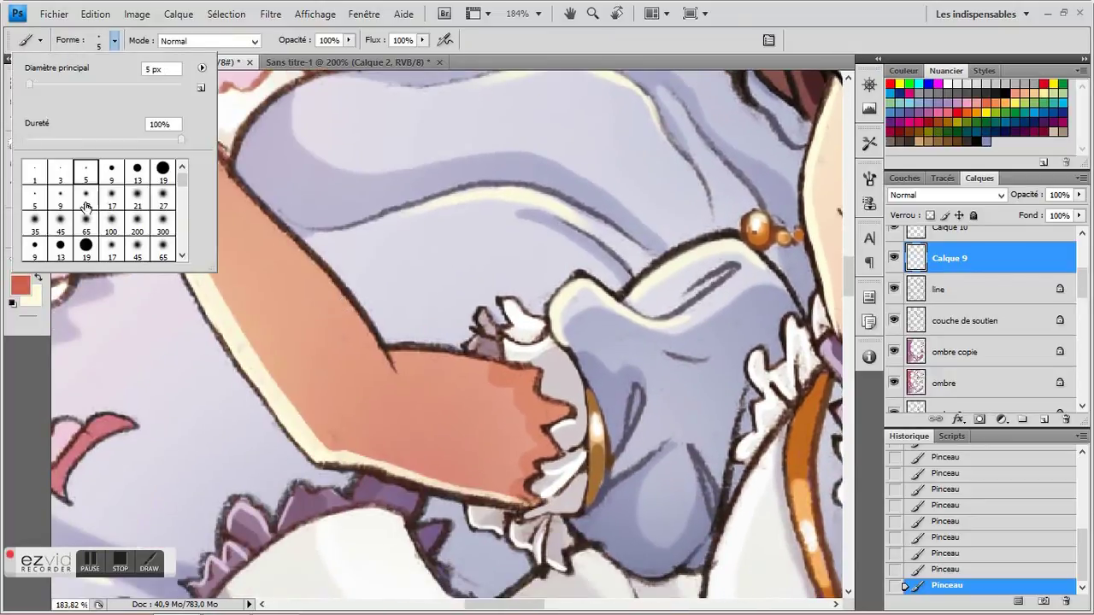
{"action": "left_click", "coordinate": [85, 203]}
{"action": "left_click", "coordinate": [938, 297]}
{"action": "mouse_move", "coordinate": [121, 151]}
{"action": "left_mouse_down"}
{"action": "mouse_move", "coordinate": [189, 284]}
{"action": "mouse_move", "coordinate": [318, 466]}
{"action": "left_mouse_up"}
{"action": "key", "text": "h"}
{"action": "left_click_drag", "start_coordinate": [401, 398], "coordinate": [322, 373]}
{"action": "left_click", "coordinate": [594, 13]}
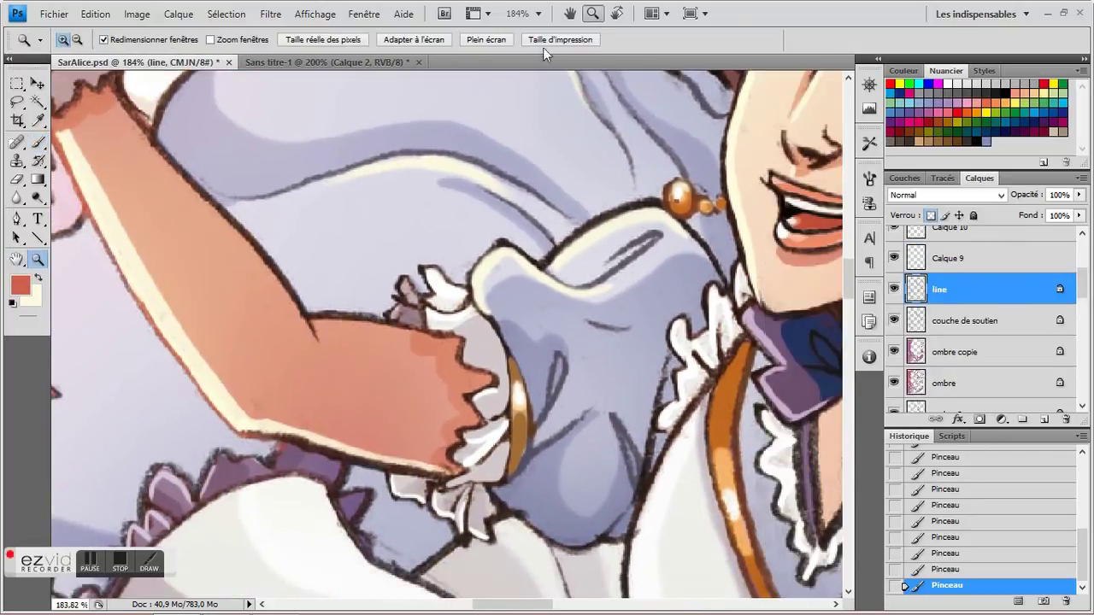
Tint the outline along Alice's face and jaw with the same coral red on the "line" layer
{"action": "left_click", "coordinate": [538, 367], "text": "alt"}
{"action": "left_click", "coordinate": [538, 384]}
{"action": "key", "text": "b"}
{"action": "left_click_drag", "start_coordinate": [506, 408], "coordinate": [429, 376]}
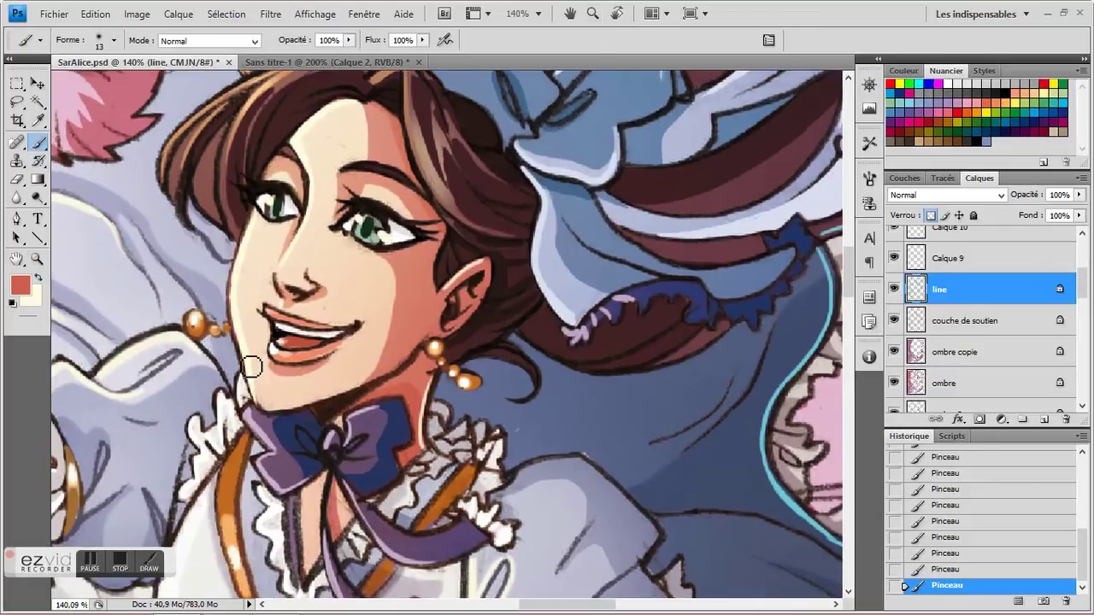
{"action": "left_click_drag", "start_coordinate": [311, 321], "coordinate": [301, 220]}
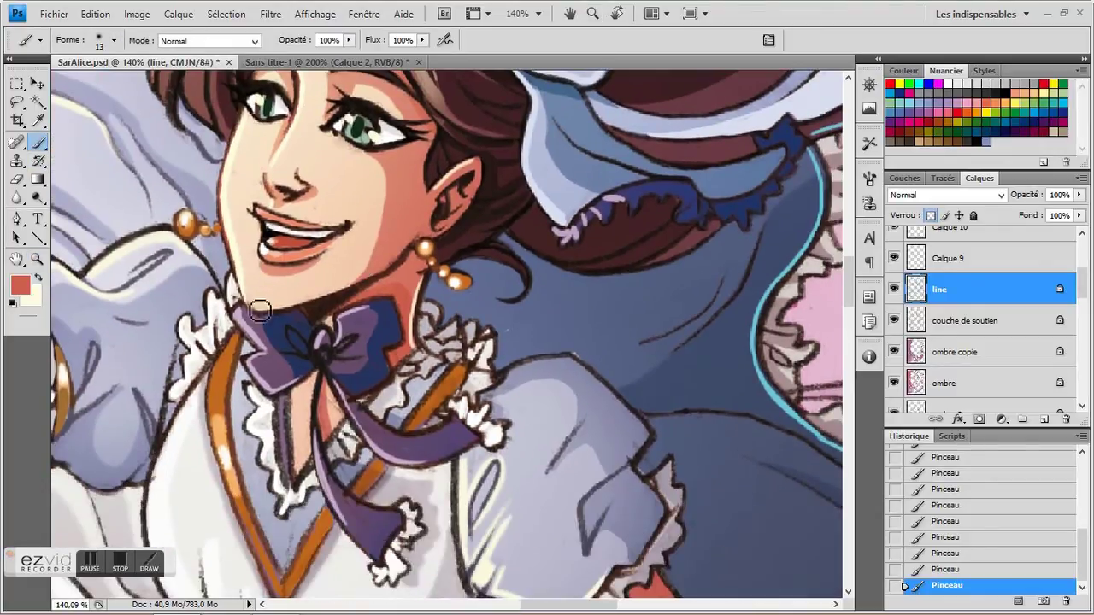
Switch back to pale cream and paint a highlight along Alice's lowered arm on Calque 9 with a size 5 brush
{"action": "left_click_drag", "start_coordinate": [667, 547], "coordinate": [201, 120]}
{"action": "left_click", "coordinate": [38, 278]}
{"action": "left_click", "coordinate": [114, 41]}
{"action": "left_click", "coordinate": [86, 169]}
{"action": "mouse_move", "coordinate": [194, 174]}
{"action": "left_mouse_down"}
{"action": "mouse_move", "coordinate": [147, 207]}
{"action": "mouse_move", "coordinate": [196, 299]}
{"action": "left_mouse_up"}
{"action": "left_click", "coordinate": [949, 258]}
{"action": "left_click_drag", "start_coordinate": [224, 329], "coordinate": [188, 261]}
{"action": "mouse_move", "coordinate": [188, 259]}
{"action": "left_mouse_down"}
{"action": "mouse_move", "coordinate": [243, 314]}
{"action": "mouse_move", "coordinate": [382, 403]}
{"action": "left_mouse_up"}
Erase the excess cream paint along the edge of the lowered arm's highlight
{"action": "left_click", "coordinate": [17, 180]}
{"action": "left_click_drag", "start_coordinate": [232, 328], "coordinate": [203, 287]}
{"action": "left_click_drag", "start_coordinate": [233, 326], "coordinate": [305, 371]}
{"action": "left_click_drag", "start_coordinate": [267, 355], "coordinate": [318, 380]}
{"action": "mouse_move", "coordinate": [318, 379]}
{"action": "left_mouse_down"}
{"action": "mouse_move", "coordinate": [383, 408]}
{"action": "mouse_move", "coordinate": [365, 374]}
{"action": "left_mouse_up"}
{"action": "left_click_drag", "start_coordinate": [179, 237], "coordinate": [238, 301]}
{"action": "left_click_drag", "start_coordinate": [283, 320], "coordinate": [258, 269]}
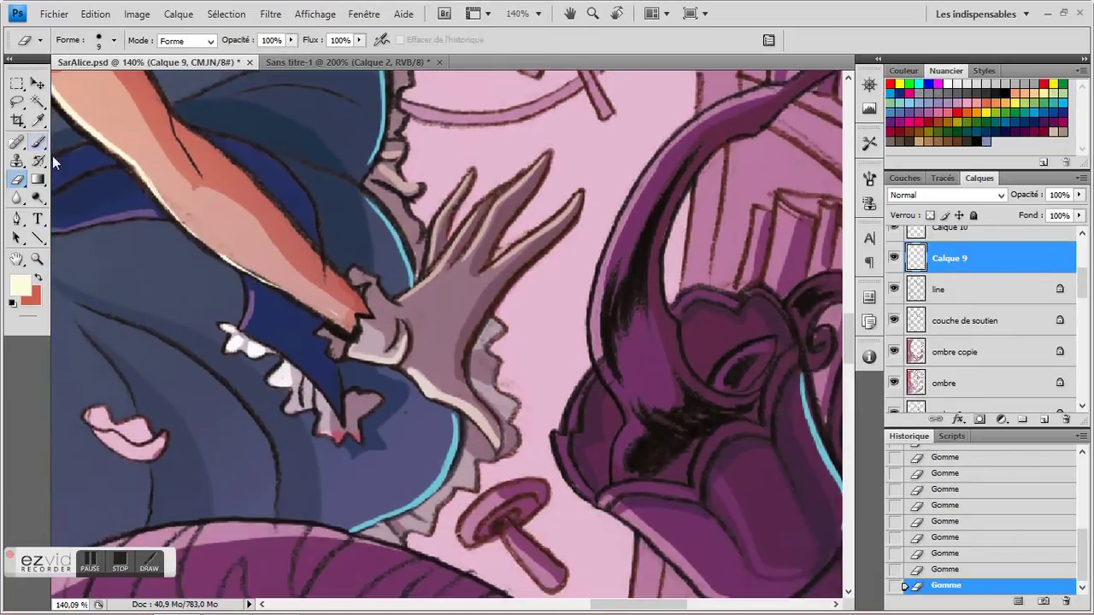
Extend the cream highlight down the lowered forearm to the wrist and erase the paint overlapping its edge
{"action": "left_click", "coordinate": [42, 145]}
{"action": "left_click_drag", "start_coordinate": [138, 169], "coordinate": [205, 248]}
{"action": "left_click_drag", "start_coordinate": [171, 211], "coordinate": [204, 243]}
{"action": "left_click_drag", "start_coordinate": [193, 236], "coordinate": [240, 264]}
{"action": "mouse_move", "coordinate": [229, 259]}
{"action": "left_mouse_down"}
{"action": "mouse_move", "coordinate": [283, 296]}
{"action": "mouse_move", "coordinate": [274, 296]}
{"action": "mouse_move", "coordinate": [332, 315]}
{"action": "left_mouse_up"}
{"action": "key", "text": "e"}
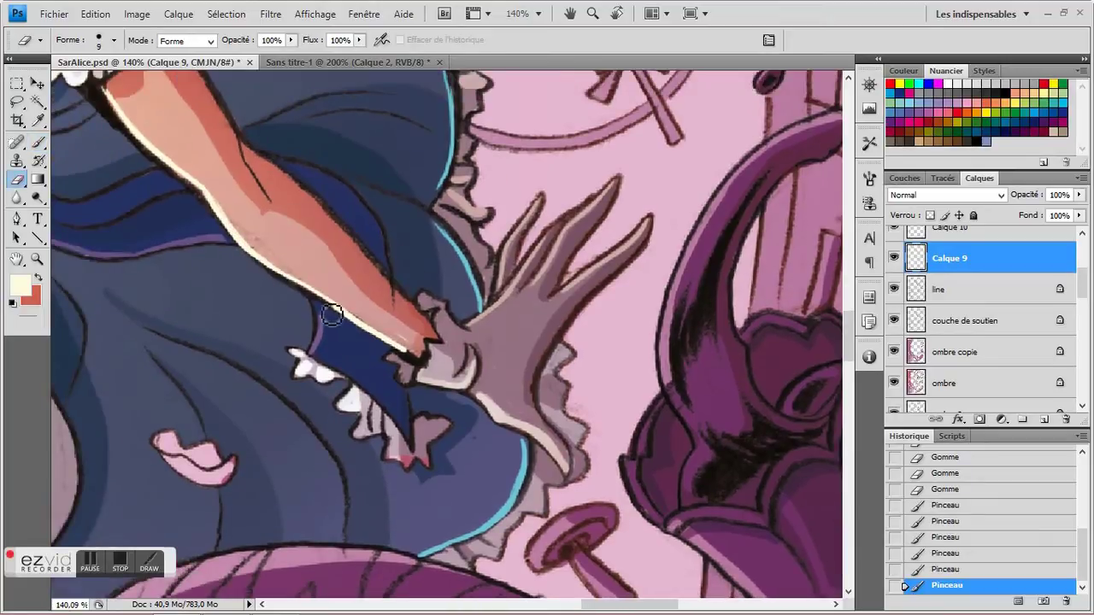
{"action": "left_click_drag", "start_coordinate": [417, 363], "coordinate": [412, 348]}
{"action": "left_click_drag", "start_coordinate": [419, 358], "coordinate": [410, 353]}
{"action": "left_click_drag", "start_coordinate": [283, 194], "coordinate": [336, 269]}
Sample a peach skin tone and touch up the lowered arm with a size 13 brush
{"action": "left_click", "coordinate": [37, 121]}
{"action": "left_click", "coordinate": [37, 259]}
{"action": "left_click", "coordinate": [559, 40]}
{"action": "left_click_drag", "start_coordinate": [471, 380], "coordinate": [427, 328]}
{"action": "key", "text": "i"}
{"action": "left_click", "coordinate": [38, 146]}
{"action": "left_click", "coordinate": [113, 40]}
{"action": "left_click", "coordinate": [138, 172]}
{"action": "left_click", "coordinate": [462, 370]}
{"action": "left_click", "coordinate": [605, 488]}
Lighten the lowered forearm with the Dodge tool and a large soft brush
{"action": "key", "text": "o"}
{"action": "left_click", "coordinate": [115, 41]}
{"action": "left_click", "coordinate": [137, 220]}
{"action": "left_click", "coordinate": [590, 462]}
{"action": "left_click", "coordinate": [555, 419]}
{"action": "left_click", "coordinate": [521, 384]}
Paint peach highlights along both of Alice's legs above the boots with a size 9 brush
{"action": "mouse_move", "coordinate": [342, 511]}
{"action": "left_mouse_down"}
{"action": "mouse_move", "coordinate": [379, 455]}
{"action": "mouse_move", "coordinate": [356, 105]}
{"action": "left_mouse_up"}
{"action": "key", "text": "z"}
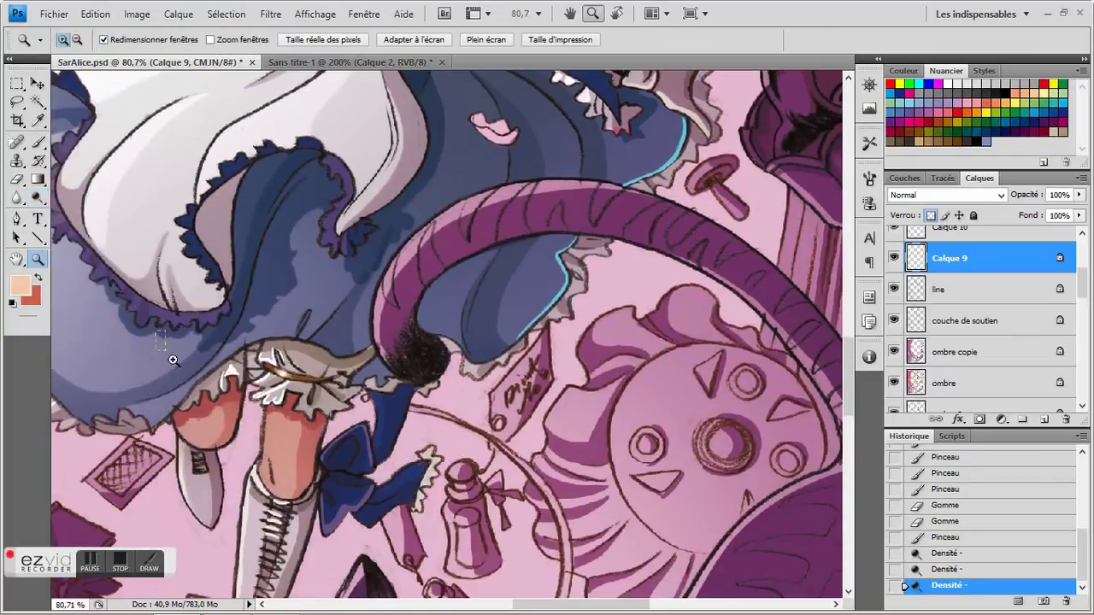
{"action": "left_click_drag", "start_coordinate": [172, 358], "coordinate": [386, 530]}
{"action": "left_click", "coordinate": [38, 143]}
{"action": "left_click_drag", "start_coordinate": [282, 207], "coordinate": [167, 171]}
{"action": "left_click", "coordinate": [115, 40]}
{"action": "left_click", "coordinate": [119, 173]}
{"action": "mouse_move", "coordinate": [323, 252]}
{"action": "left_mouse_down"}
{"action": "mouse_move", "coordinate": [308, 369]}
{"action": "mouse_move", "coordinate": [342, 429]}
{"action": "left_mouse_up"}
{"action": "left_click_drag", "start_coordinate": [366, 381], "coordinate": [373, 348]}
{"action": "left_click_drag", "start_coordinate": [327, 282], "coordinate": [309, 361]}
{"action": "left_click_drag", "start_coordinate": [110, 259], "coordinate": [198, 305]}
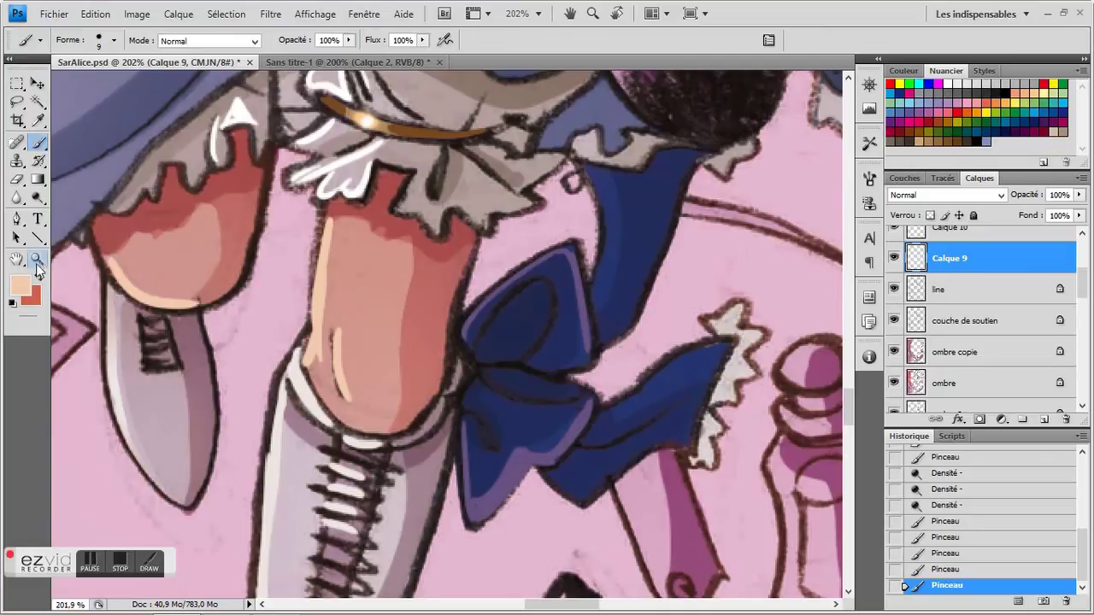
Review the whole illustration and Alice's face, comparing the face with the "ombre" layer hidden and shown
{"action": "left_click", "coordinate": [36, 259]}
{"action": "left_click", "coordinate": [561, 39]}
{"action": "left_click", "coordinate": [398, 412]}
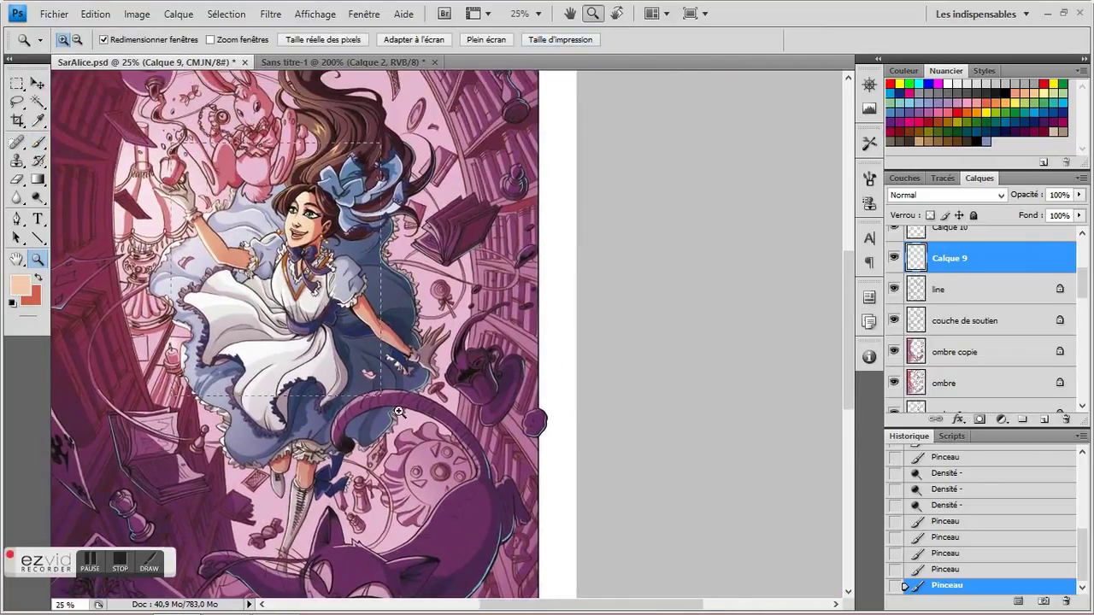
{"action": "left_click_drag", "start_coordinate": [398, 412], "coordinate": [489, 451]}
{"action": "left_click_drag", "start_coordinate": [171, 149], "coordinate": [548, 291]}
{"action": "left_click_drag", "start_coordinate": [684, 280], "coordinate": [519, 296]}
{"action": "left_click_drag", "start_coordinate": [265, 200], "coordinate": [547, 470]}
{"action": "left_click_drag", "start_coordinate": [1083, 284], "coordinate": [1083, 291]}
{"action": "left_click", "coordinate": [893, 350]}
{"action": "left_click", "coordinate": [893, 350]}
Erase parts of the shadow on Alice's face on the "ombre" layer with a size 21 eraser
{"action": "left_click", "coordinate": [944, 349]}
{"action": "left_click", "coordinate": [17, 179]}
{"action": "left_click", "coordinate": [115, 39]}
{"action": "left_click", "coordinate": [138, 199]}
{"action": "left_click_drag", "start_coordinate": [388, 295], "coordinate": [401, 302]}
{"action": "left_click_drag", "start_coordinate": [395, 284], "coordinate": [405, 336]}
{"action": "left_click_drag", "start_coordinate": [405, 320], "coordinate": [404, 359]}
{"action": "mouse_move", "coordinate": [403, 346]}
{"action": "left_mouse_down"}
{"action": "mouse_move", "coordinate": [396, 379]}
{"action": "mouse_move", "coordinate": [367, 417]}
{"action": "left_mouse_up"}
{"action": "mouse_move", "coordinate": [373, 143]}
{"action": "left_mouse_down"}
{"action": "mouse_move", "coordinate": [350, 186]}
{"action": "mouse_move", "coordinate": [348, 160]}
{"action": "left_mouse_up"}
{"action": "mouse_move", "coordinate": [319, 225]}
{"action": "left_mouse_down"}
{"action": "mouse_move", "coordinate": [319, 250]}
{"action": "mouse_move", "coordinate": [319, 213]}
{"action": "left_mouse_up"}
Lighten the shadows on Alice's cheek and forehead with the Dodge tool
{"action": "left_click_drag", "start_coordinate": [1083, 289], "coordinate": [1083, 299]}
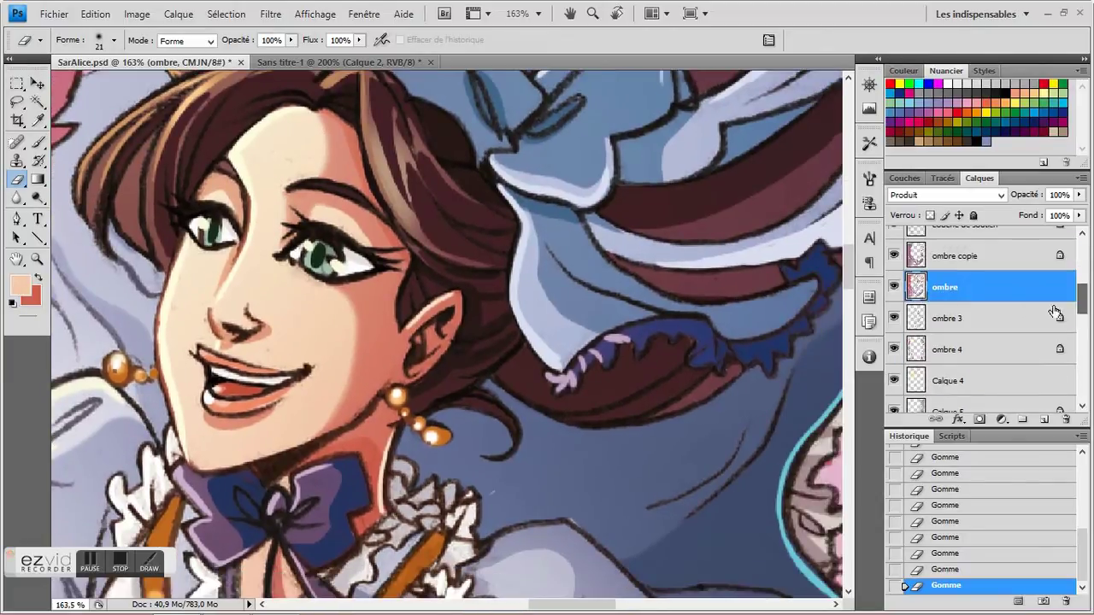
{"action": "left_click", "coordinate": [37, 198]}
{"action": "left_click_drag", "start_coordinate": [353, 289], "coordinate": [353, 316]}
{"action": "left_click_drag", "start_coordinate": [293, 199], "coordinate": [322, 197]}
{"action": "left_click_drag", "start_coordinate": [323, 158], "coordinate": [335, 178]}
Add a new layer above "peau", sample a warm skin tone and paint blush on Alice's cheek with a soft size 65 brush
{"action": "left_click_drag", "start_coordinate": [1083, 299], "coordinate": [1083, 350]}
{"action": "left_click", "coordinate": [1027, 359]}
{"action": "left_click", "coordinate": [1045, 419]}
{"action": "left_click", "coordinate": [40, 120]}
{"action": "left_click", "coordinate": [373, 295]}
{"action": "left_click", "coordinate": [37, 143]}
{"action": "left_click", "coordinate": [114, 40]}
{"action": "left_click", "coordinate": [83, 220]}
{"action": "left_click_drag", "start_coordinate": [340, 308], "coordinate": [359, 315]}
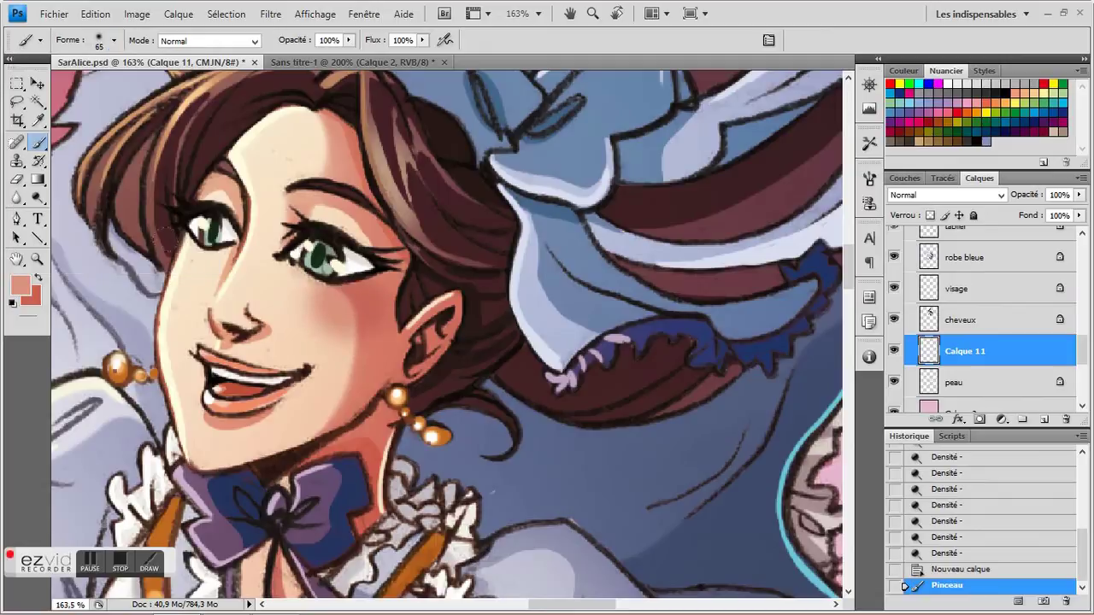
Paint blush on Alice's other cheek, then set the blush layer "Calque 11" to Produit blending at 61% opacity
{"action": "left_click_drag", "start_coordinate": [190, 255], "coordinate": [204, 270]}
{"action": "left_click", "coordinate": [947, 196]}
{"action": "left_click", "coordinate": [911, 206]}
{"action": "left_click", "coordinate": [1080, 194]}
{"action": "left_click_drag", "start_coordinate": [1079, 211], "coordinate": [1048, 212]}
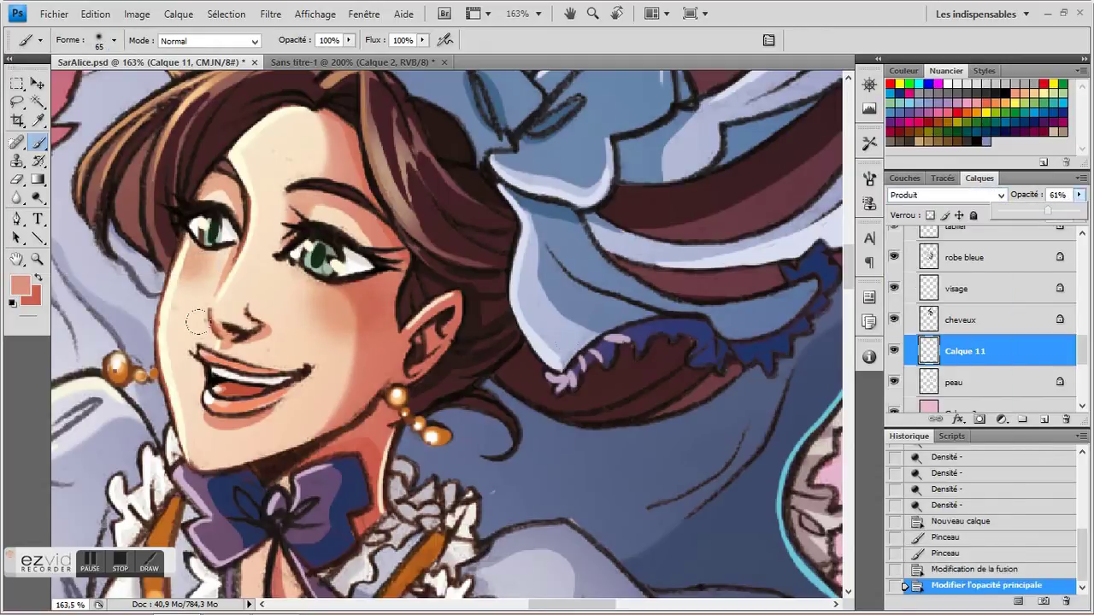
Erase small areas along the edge of Alice's face beside her far eye and cheek
{"action": "key", "text": "m"}
{"action": "left_click_drag", "start_coordinate": [1085, 341], "coordinate": [1084, 269]}
{"action": "left_click", "coordinate": [949, 278]}
{"action": "left_click", "coordinate": [17, 180]}
{"action": "left_click_drag", "start_coordinate": [192, 246], "coordinate": [176, 258]}
{"action": "left_click_drag", "start_coordinate": [183, 253], "coordinate": [171, 265]}
{"action": "mouse_move", "coordinate": [181, 260]}
{"action": "left_mouse_down"}
{"action": "mouse_move", "coordinate": [190, 281]}
{"action": "mouse_move", "coordinate": [183, 266]}
{"action": "left_mouse_up"}
{"action": "left_click_drag", "start_coordinate": [190, 261], "coordinate": [183, 272]}
Sample a light skin tone from Alice's forehead and dab small highlights on her near cheek
{"action": "left_click", "coordinate": [38, 121]}
{"action": "left_click", "coordinate": [248, 150]}
{"action": "left_click", "coordinate": [38, 143]}
{"action": "left_click", "coordinate": [114, 40]}
{"action": "left_click", "coordinate": [49, 189]}
{"action": "left_click", "coordinate": [344, 304]}
{"action": "left_click", "coordinate": [359, 302]}
On "Calque 9", sample a pale yellow and paint highlights on the lamp's fluted golden base with a size 9 brush
{"action": "left_click", "coordinate": [36, 259]}
{"action": "key", "text": "ctrl+0"}
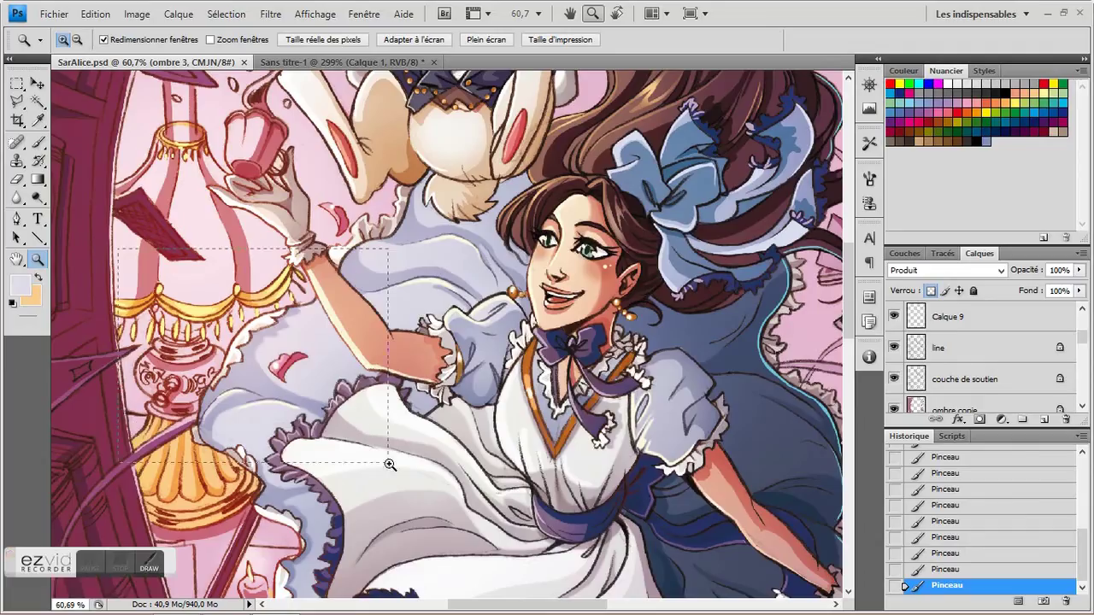
{"action": "left_click", "coordinate": [49, 202]}
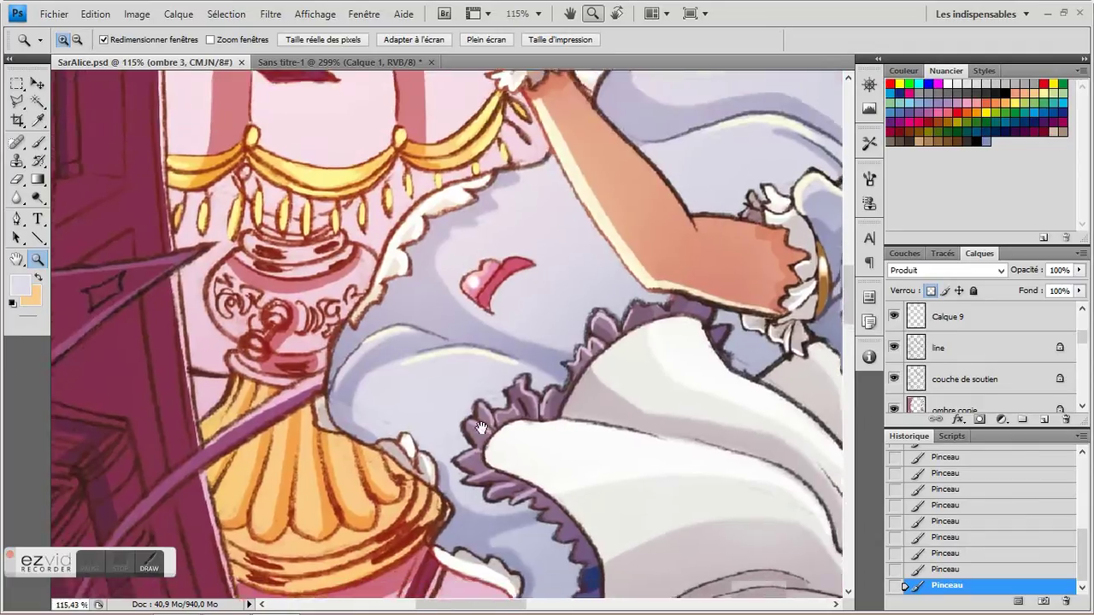
{"action": "left_click", "coordinate": [38, 122]}
{"action": "left_click", "coordinate": [169, 122]}
{"action": "left_click", "coordinate": [38, 142]}
{"action": "mouse_move", "coordinate": [235, 385]}
{"action": "left_mouse_down"}
{"action": "mouse_move", "coordinate": [205, 319]}
{"action": "mouse_move", "coordinate": [184, 399]}
{"action": "left_mouse_up"}
{"action": "left_click_drag", "start_coordinate": [173, 339], "coordinate": [147, 382]}
{"action": "left_click_drag", "start_coordinate": [233, 309], "coordinate": [226, 416]}
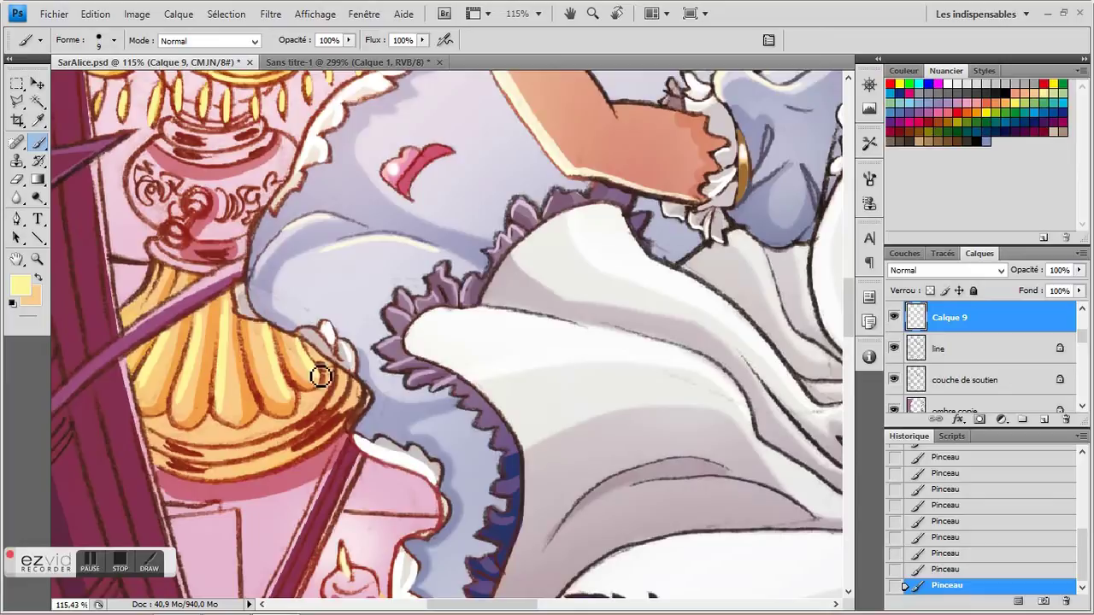
{"action": "scroll", "coordinate": [320, 376], "scroll_direction": "down", "scroll_amount": 2}
{"action": "left_click_drag", "start_coordinate": [200, 173], "coordinate": [216, 370]}
Add soft white glow spots to the lamp's golden valance and fluted base
{"action": "left_click", "coordinate": [38, 277]}
{"action": "left_click", "coordinate": [958, 84]}
{"action": "left_click", "coordinate": [113, 41]}
{"action": "double_click", "coordinate": [95, 197]}
{"action": "left_click", "coordinate": [262, 225]}
{"action": "left_click_drag", "start_coordinate": [291, 193], "coordinate": [284, 94]}
{"action": "left_click", "coordinate": [233, 418]}
Paint fine white highlights on the lamp's fringe and the lower rim of its base with a size 9 brush
{"action": "left_click", "coordinate": [114, 40]}
{"action": "double_click", "coordinate": [61, 198]}
{"action": "left_click_drag", "start_coordinate": [245, 170], "coordinate": [252, 205]}
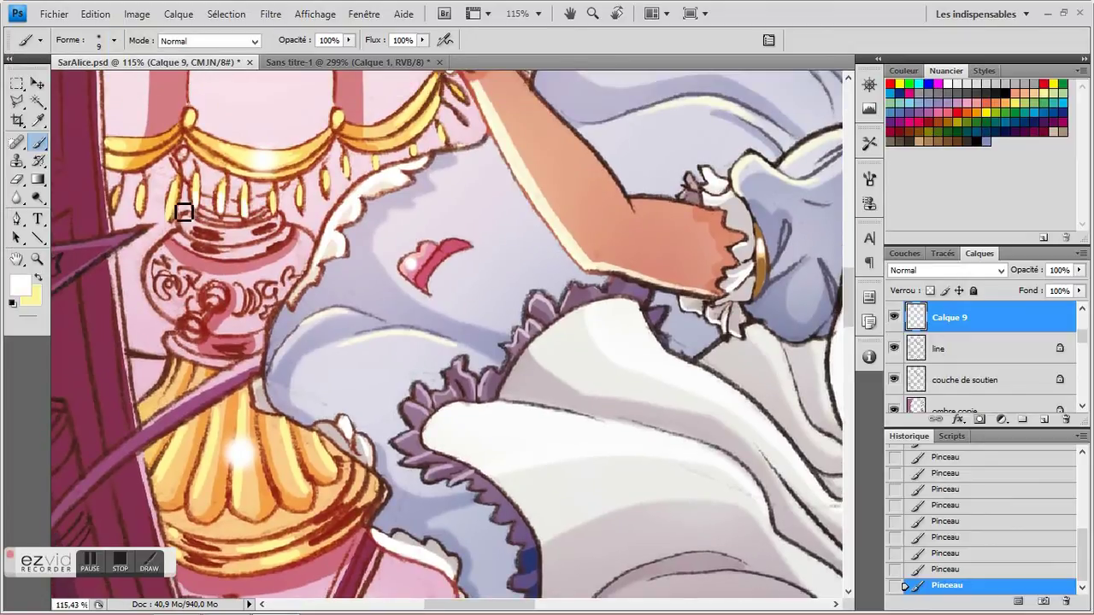
{"action": "scroll", "coordinate": [191, 422], "scroll_direction": "down", "scroll_amount": 3}
{"action": "left_click_drag", "start_coordinate": [242, 468], "coordinate": [287, 467]}
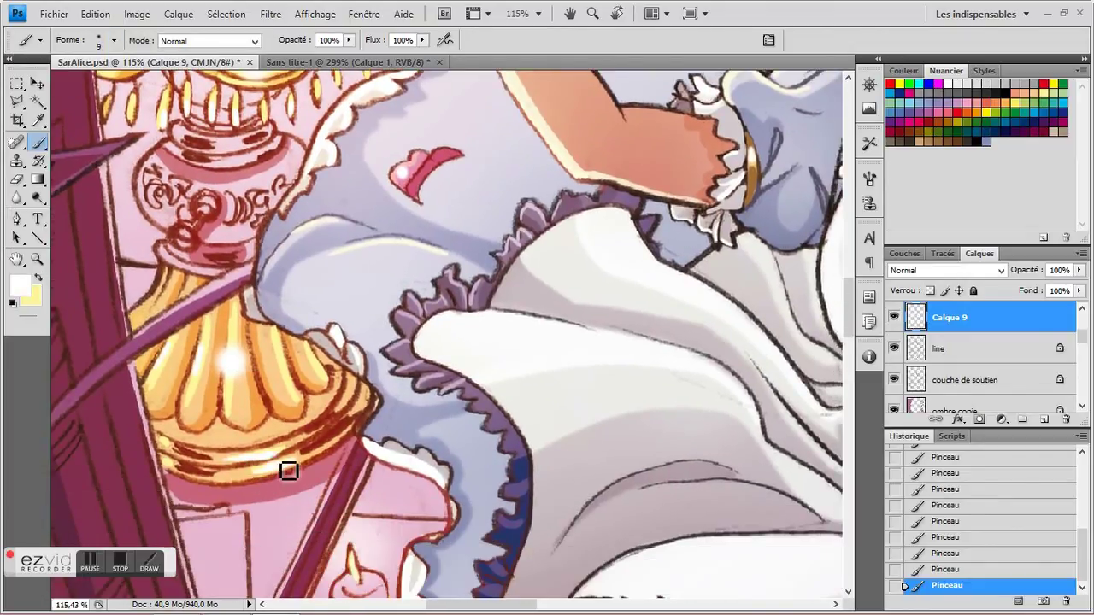
On the "jaune" layer, shade the lamp's golden base in orange with a size 17 brush in Produit mode
{"action": "left_click", "coordinate": [37, 121]}
{"action": "scroll", "coordinate": [403, 205], "scroll_direction": "up", "scroll_amount": 1}
{"action": "left_click", "coordinate": [927, 141]}
{"action": "scroll", "coordinate": [1021, 378], "scroll_direction": "down", "scroll_amount": 5}
{"action": "left_click", "coordinate": [1021, 377]}
{"action": "key", "text": "b"}
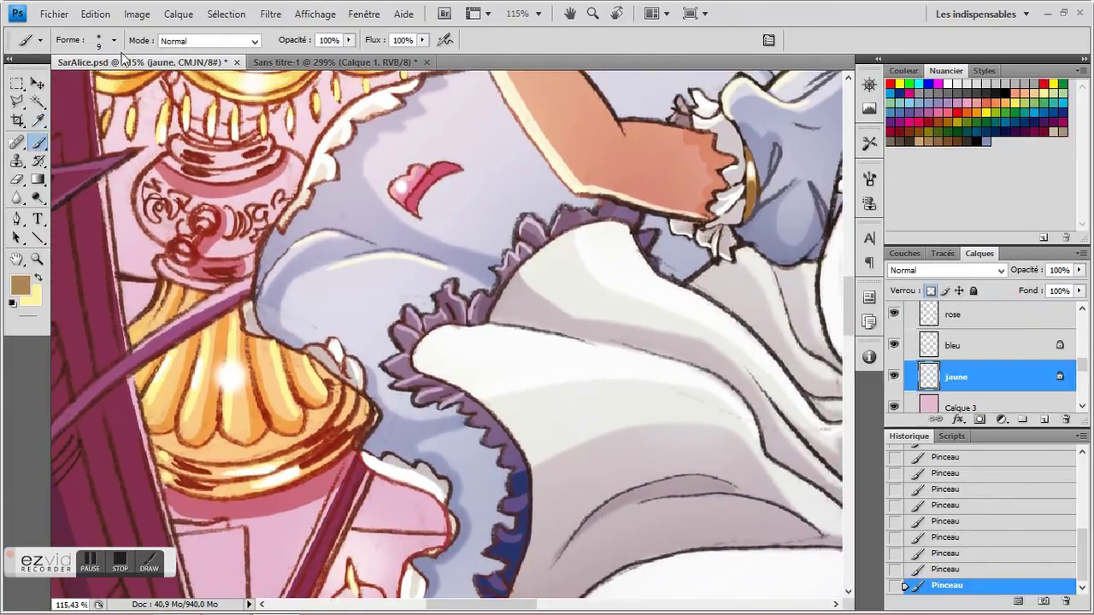
{"action": "scroll", "coordinate": [155, 126], "scroll_direction": "up", "scroll_amount": 2}
{"action": "left_click", "coordinate": [156, 126], "text": "alt"}
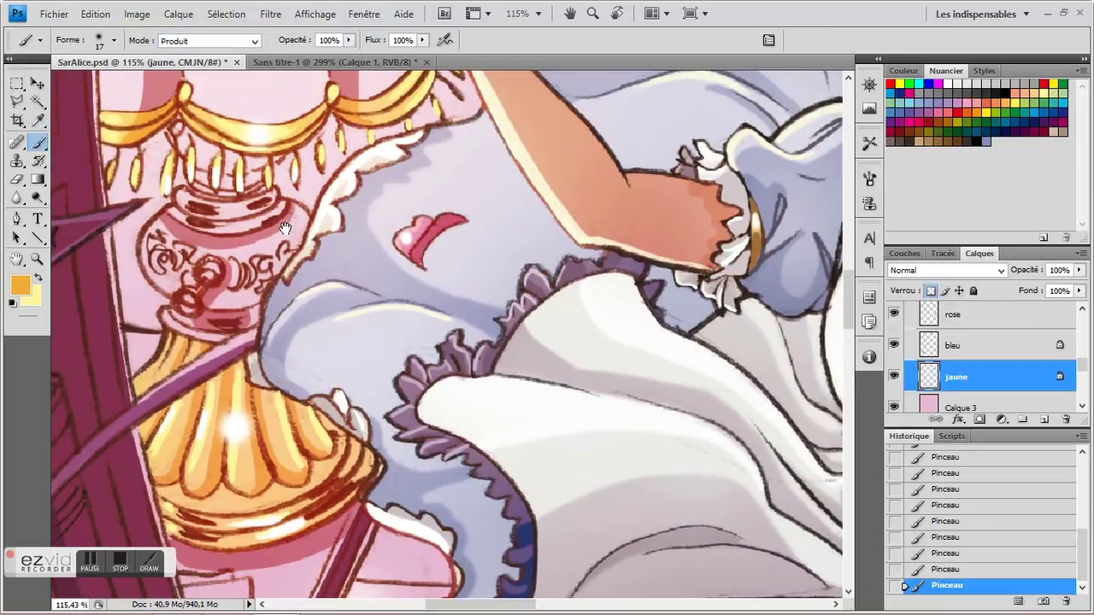
{"action": "left_click_drag", "start_coordinate": [286, 228], "coordinate": [287, 175]}
{"action": "left_click_drag", "start_coordinate": [210, 400], "coordinate": [205, 433]}
{"action": "mouse_move", "coordinate": [229, 323]}
{"action": "left_mouse_down"}
{"action": "mouse_move", "coordinate": [221, 421]}
{"action": "mouse_move", "coordinate": [181, 411]}
{"action": "left_mouse_up"}
{"action": "mouse_move", "coordinate": [250, 339]}
{"action": "left_mouse_down"}
{"action": "mouse_move", "coordinate": [239, 305]}
{"action": "mouse_move", "coordinate": [236, 407]}
{"action": "left_mouse_up"}
{"action": "left_click_drag", "start_coordinate": [248, 311], "coordinate": [281, 388]}
{"action": "left_click_drag", "start_coordinate": [372, 275], "coordinate": [376, 235]}
{"action": "mouse_move", "coordinate": [335, 331]}
{"action": "left_mouse_down"}
{"action": "mouse_move", "coordinate": [200, 382]}
{"action": "mouse_move", "coordinate": [352, 344]}
{"action": "left_mouse_up"}
{"action": "left_click_drag", "start_coordinate": [190, 394], "coordinate": [210, 411]}
{"action": "left_click_drag", "start_coordinate": [330, 410], "coordinate": [345, 342]}
Sample a tan tone and deepen the shading on the flutes and rings of the lamp's base
{"action": "left_click", "coordinate": [40, 122]}
{"action": "left_click", "coordinate": [195, 322]}
{"action": "left_click", "coordinate": [39, 143]}
{"action": "mouse_move", "coordinate": [205, 197]}
{"action": "left_mouse_down"}
{"action": "mouse_move", "coordinate": [169, 294]}
{"action": "mouse_move", "coordinate": [184, 282]}
{"action": "left_mouse_up"}
{"action": "mouse_move", "coordinate": [187, 289]}
{"action": "left_mouse_down"}
{"action": "mouse_move", "coordinate": [152, 313]}
{"action": "mouse_move", "coordinate": [237, 346]}
{"action": "mouse_move", "coordinate": [322, 264]}
{"action": "left_mouse_up"}
{"action": "left_click_drag", "start_coordinate": [195, 363], "coordinate": [274, 347]}
{"action": "left_click_drag", "start_coordinate": [325, 230], "coordinate": [369, 554]}
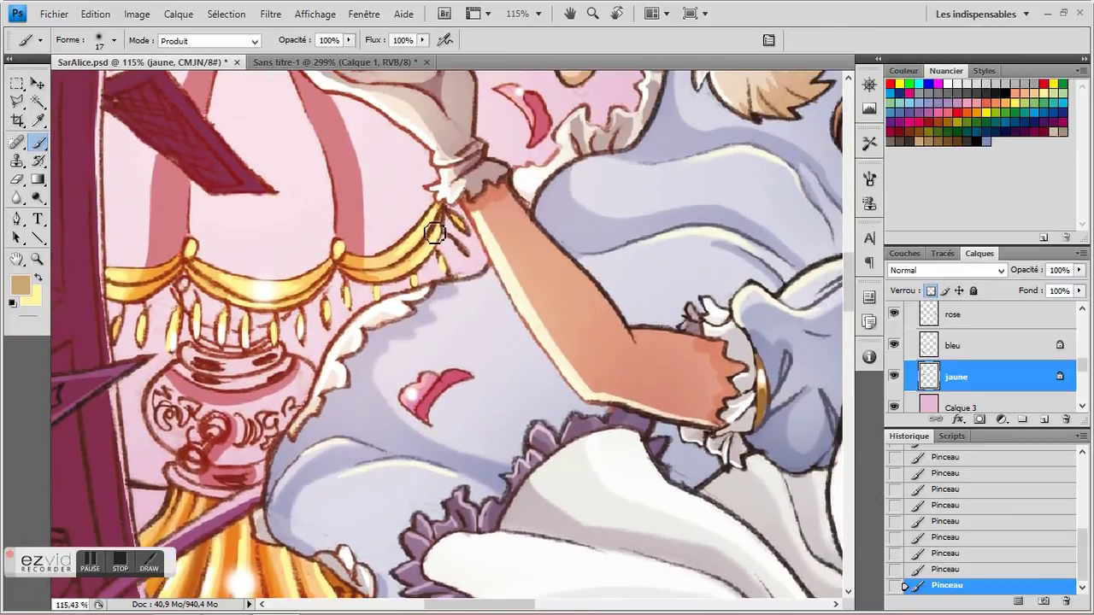
{"action": "scroll", "coordinate": [235, 358], "scroll_direction": "down", "scroll_amount": 6}
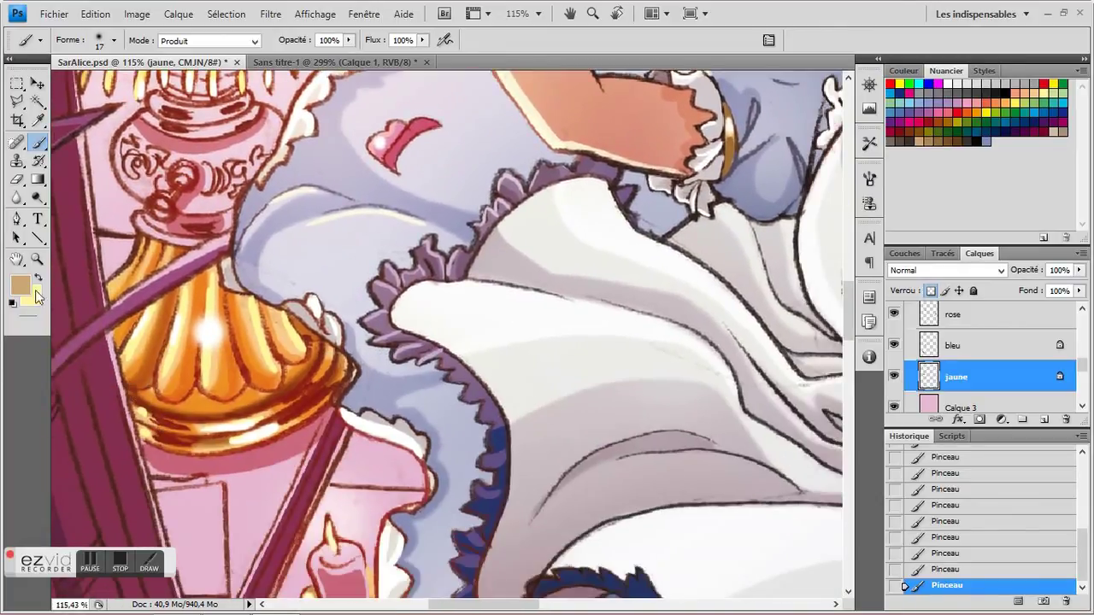
{"action": "left_click", "coordinate": [39, 277]}
{"action": "left_click", "coordinate": [37, 259]}
{"action": "left_click", "coordinate": [560, 40]}
{"action": "left_click_drag", "start_coordinate": [334, 241], "coordinate": [538, 447]}
{"action": "left_click_drag", "start_coordinate": [561, 342], "coordinate": [467, 381]}
{"action": "left_click", "coordinate": [38, 278]}
{"action": "left_click", "coordinate": [37, 142]}
{"action": "left_click", "coordinate": [114, 40]}
{"action": "left_click", "coordinate": [163, 224]}
{"action": "left_click", "coordinate": [214, 41]}
{"action": "left_click", "coordinate": [211, 442]}
On the "line" layer, tint the outlines of the lamp's golden valance orange with a size 9 brush in Normal mode
{"action": "scroll", "coordinate": [1008, 349], "scroll_direction": "up", "scroll_amount": 5}
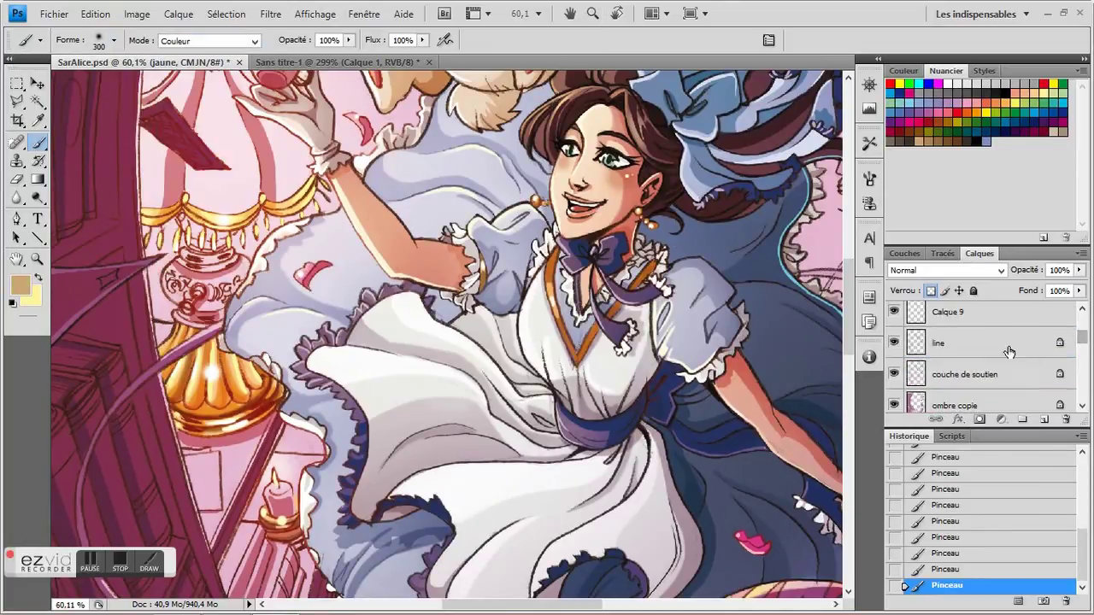
{"action": "left_click", "coordinate": [1009, 349]}
{"action": "left_click", "coordinate": [37, 259]}
{"action": "left_click_drag", "start_coordinate": [231, 125], "coordinate": [474, 458]}
{"action": "left_click", "coordinate": [37, 120]}
{"action": "left_click", "coordinate": [162, 342]}
{"action": "left_click", "coordinate": [38, 142]}
{"action": "left_click", "coordinate": [114, 40]}
{"action": "left_click", "coordinate": [111, 175]}
{"action": "left_click", "coordinate": [214, 41]}
{"action": "left_click", "coordinate": [202, 55]}
{"action": "left_click_drag", "start_coordinate": [100, 173], "coordinate": [154, 161]}
{"action": "mouse_move", "coordinate": [154, 160]}
{"action": "left_mouse_down"}
{"action": "mouse_move", "coordinate": [164, 209]}
{"action": "mouse_move", "coordinate": [152, 210]}
{"action": "mouse_move", "coordinate": [216, 225]}
{"action": "left_mouse_up"}
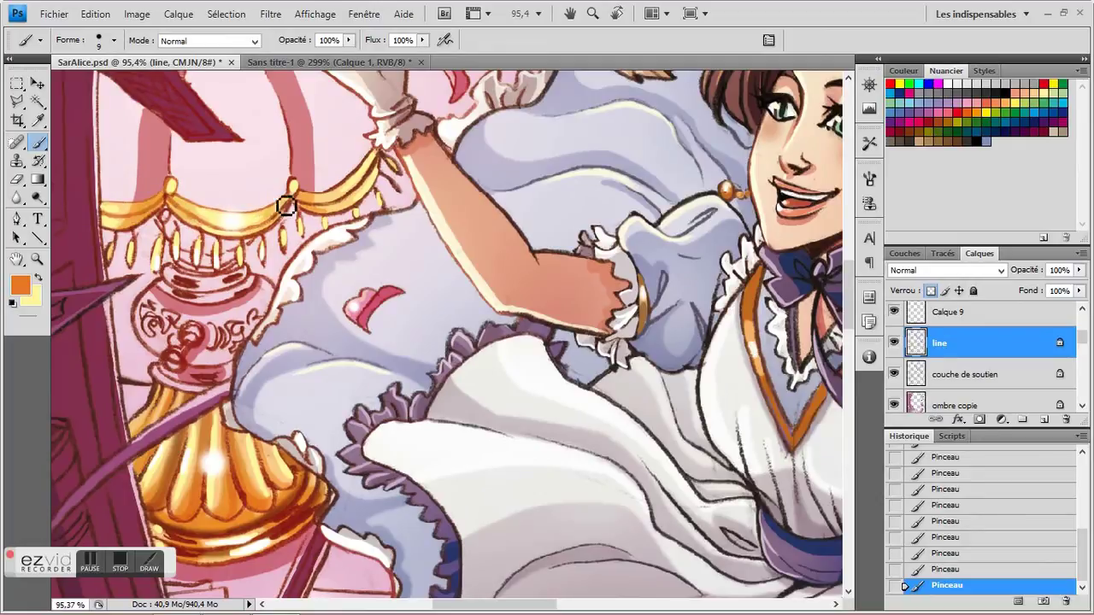
Tint the outlines of the lamp's lower base and the golden candle holder orange
{"action": "scroll", "coordinate": [184, 405], "scroll_direction": "down", "scroll_amount": 3}
{"action": "scroll", "coordinate": [184, 405], "scroll_direction": "down", "scroll_amount": 2}
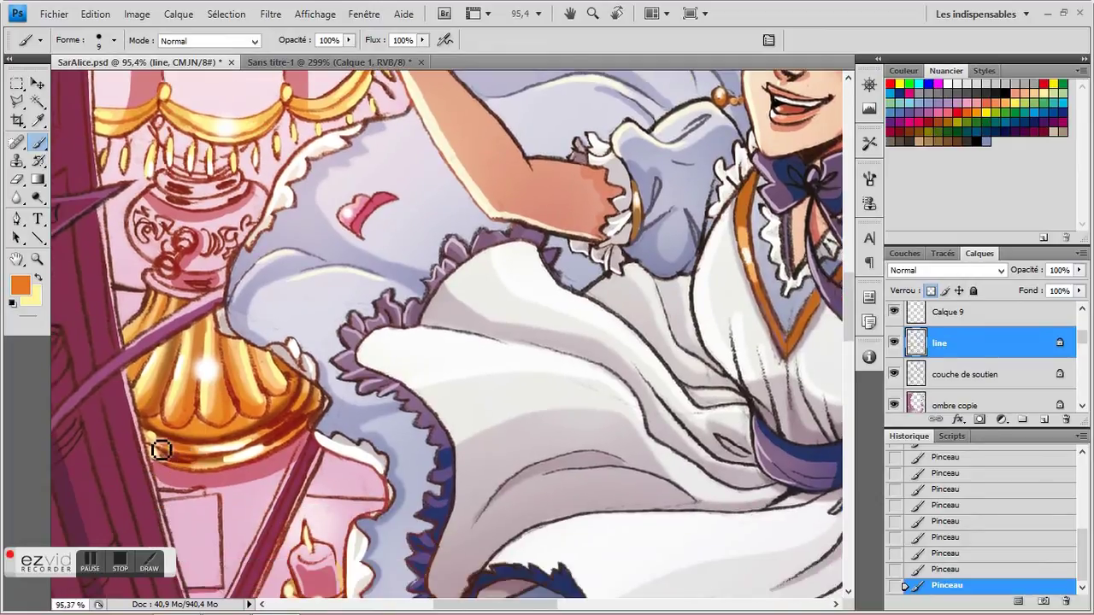
{"action": "left_click_drag", "start_coordinate": [311, 544], "coordinate": [282, 426]}
{"action": "mouse_move", "coordinate": [283, 504]}
{"action": "left_mouse_down"}
{"action": "mouse_move", "coordinate": [325, 488]}
{"action": "mouse_move", "coordinate": [322, 506]}
{"action": "left_mouse_up"}
Tint the outlines of the golden ring and fringe at the top of the lampshade orange
{"action": "left_click", "coordinate": [37, 259]}
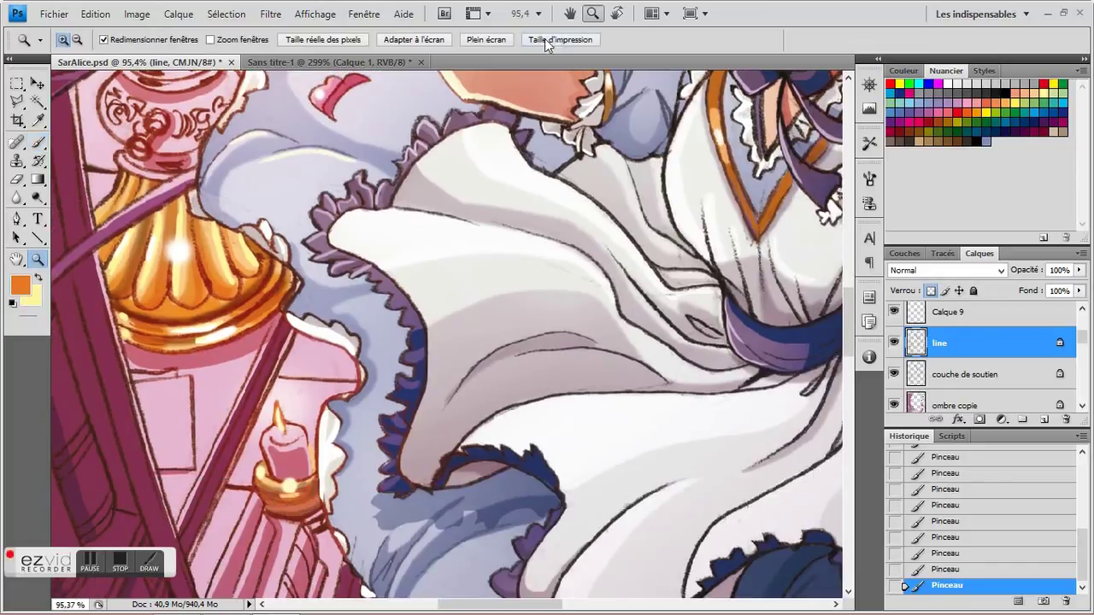
{"action": "left_click", "coordinate": [544, 39]}
{"action": "left_click", "coordinate": [417, 222]}
{"action": "left_click_drag", "start_coordinate": [431, 359], "coordinate": [362, 358]}
{"action": "left_click", "coordinate": [138, 144]}
{"action": "left_click", "coordinate": [37, 143]}
{"action": "mouse_move", "coordinate": [241, 142]}
{"action": "left_mouse_down"}
{"action": "mouse_move", "coordinate": [254, 117]}
{"action": "mouse_move", "coordinate": [265, 158]}
{"action": "mouse_move", "coordinate": [309, 143]}
{"action": "mouse_move", "coordinate": [297, 167]}
{"action": "mouse_move", "coordinate": [241, 151]}
{"action": "mouse_move", "coordinate": [325, 155]}
{"action": "left_mouse_up"}
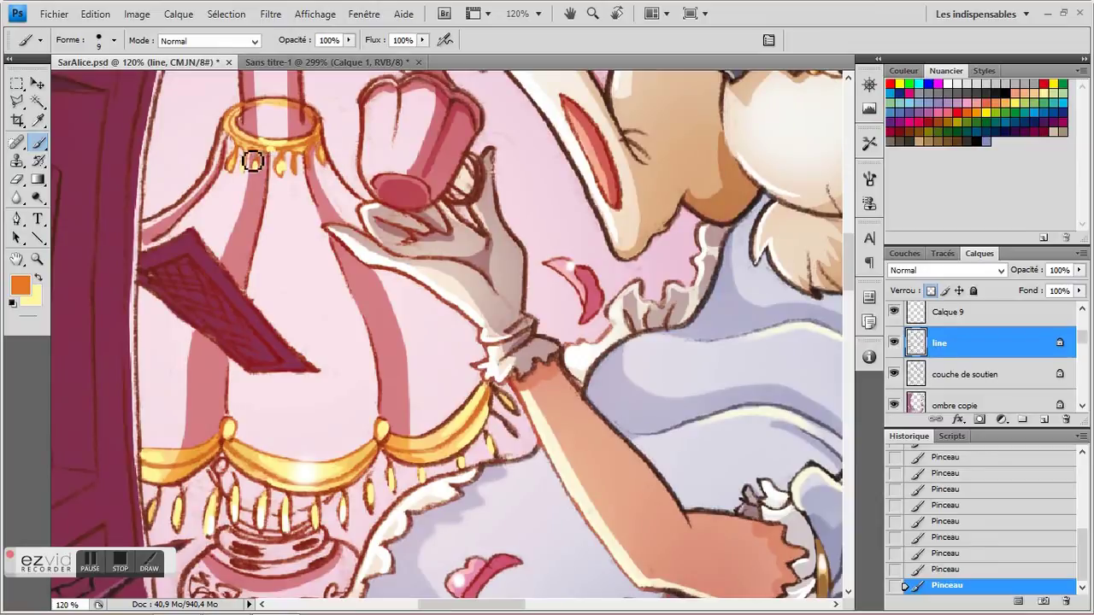
Choose a highlight color and brush, and dab a highlight on the golden ring at the top of the lampshade
{"action": "left_click_drag", "start_coordinate": [1082, 338], "coordinate": [1082, 335]}
{"action": "left_click", "coordinate": [951, 343]}
{"action": "left_click", "coordinate": [948, 84]}
{"action": "left_click", "coordinate": [114, 40]}
{"action": "left_click", "coordinate": [85, 200]}
{"action": "left_click", "coordinate": [285, 160]}
Dab highlights on the knobs and swags of the lampshade's golden valance
{"action": "left_click_drag", "start_coordinate": [374, 393], "coordinate": [368, 284]}
{"action": "left_click", "coordinate": [376, 318]}
{"action": "left_click", "coordinate": [226, 320]}
{"action": "left_click_drag", "start_coordinate": [297, 311], "coordinate": [276, 262]}
{"action": "left_click_drag", "start_coordinate": [259, 315], "coordinate": [301, 317]}
{"action": "left_click_drag", "start_coordinate": [454, 255], "coordinate": [439, 278]}
{"action": "left_click", "coordinate": [138, 329]}
{"action": "left_click_drag", "start_coordinate": [284, 373], "coordinate": [274, 303]}
{"action": "left_click", "coordinate": [185, 240]}
{"action": "left_click", "coordinate": [345, 236]}
{"action": "left_click_drag", "start_coordinate": [342, 393], "coordinate": [326, 379]}
{"action": "left_click", "coordinate": [983, 370]}
{"action": "left_click", "coordinate": [900, 132]}
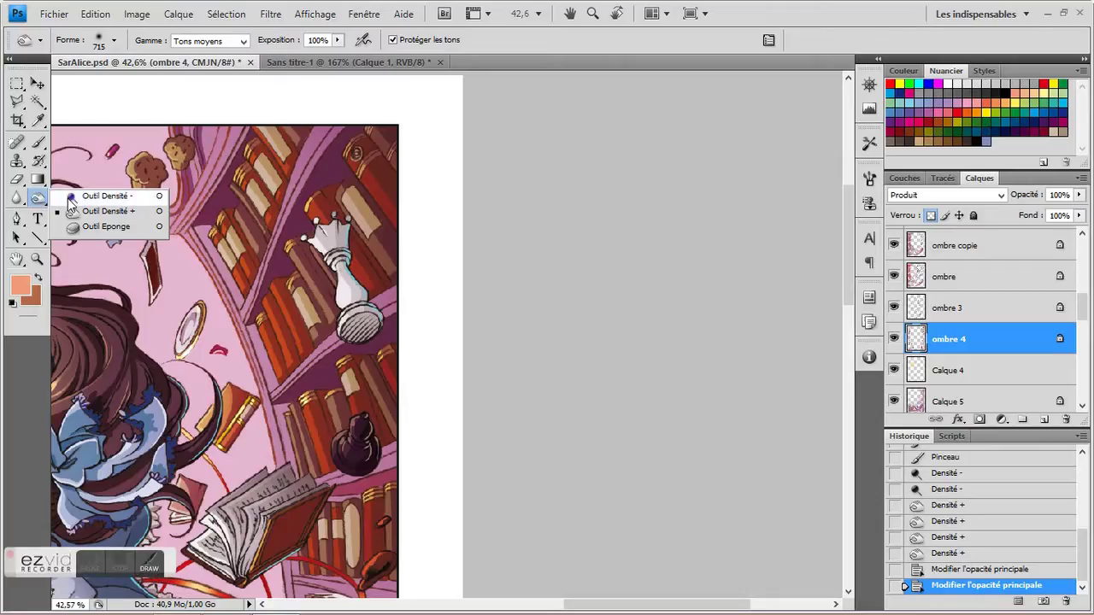
Lighten the "ombre 4" shadows around the upper-right bookshelves with the Dodge tool at 1871 px, after comparing the layer hidden and shown
{"action": "left_click", "coordinate": [68, 198]}
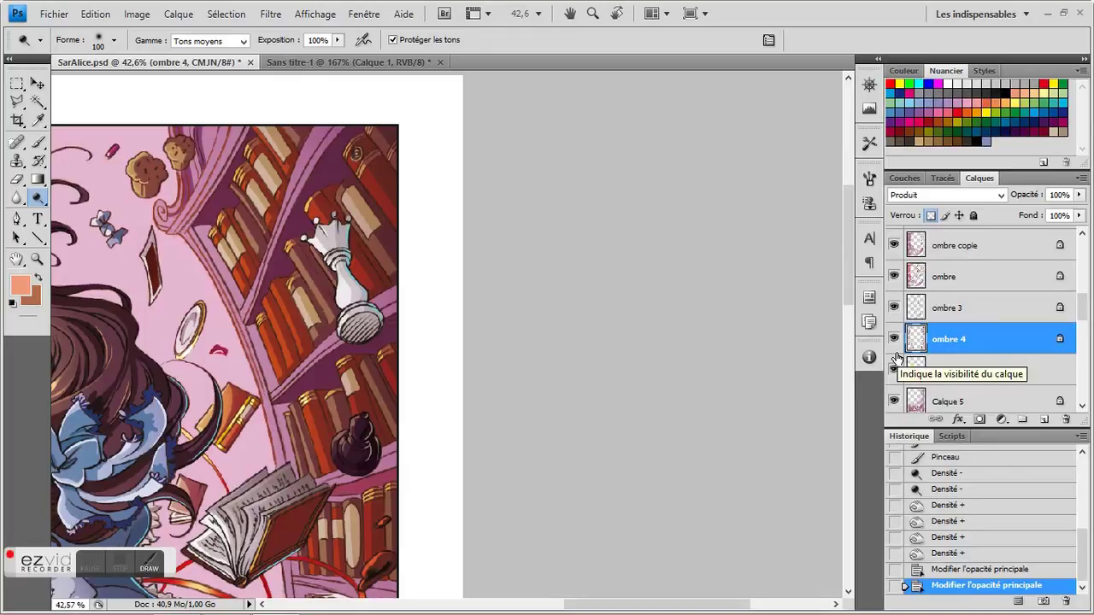
{"action": "left_click", "coordinate": [893, 341]}
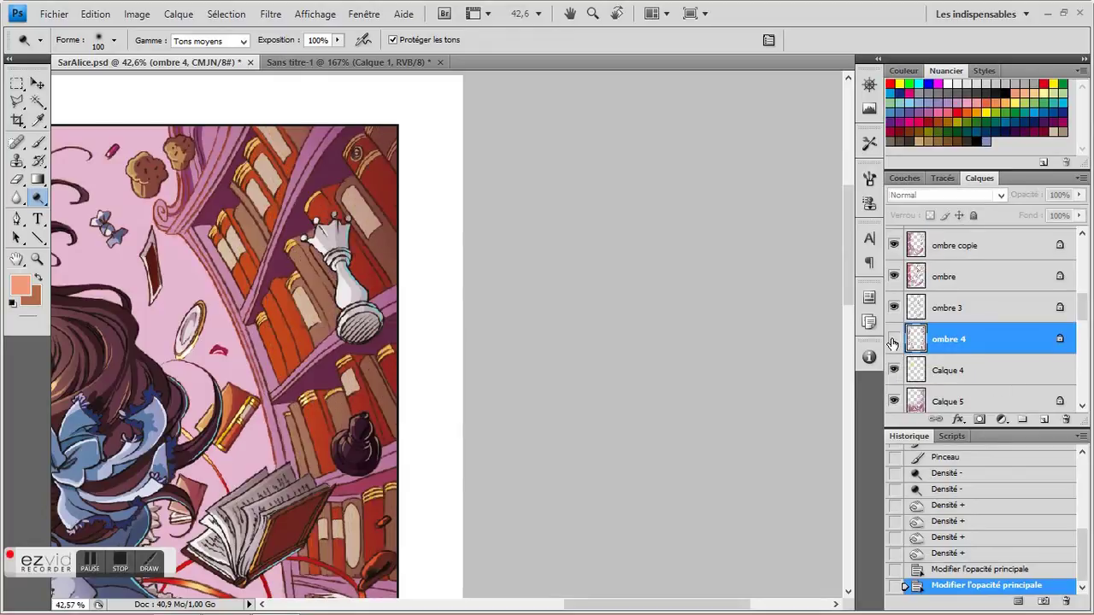
{"action": "left_click", "coordinate": [893, 341]}
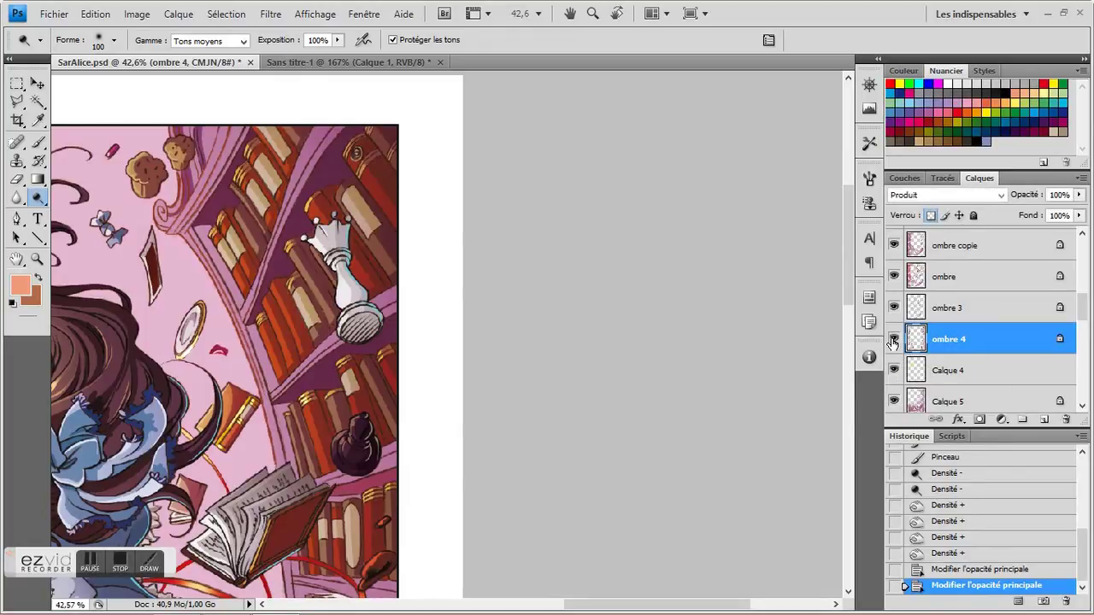
{"action": "right_click", "coordinate": [233, 295]}
{"action": "left_click", "coordinate": [391, 468]}
{"action": "left_click", "coordinate": [406, 327]}
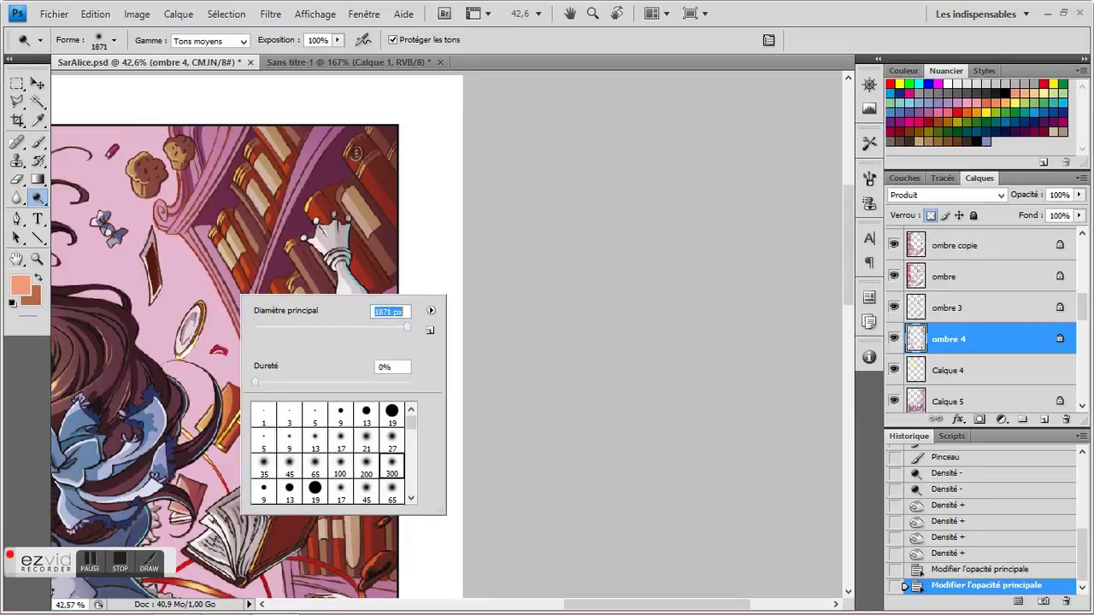
{"action": "left_click", "coordinate": [243, 210]}
{"action": "left_click", "coordinate": [243, 210]}
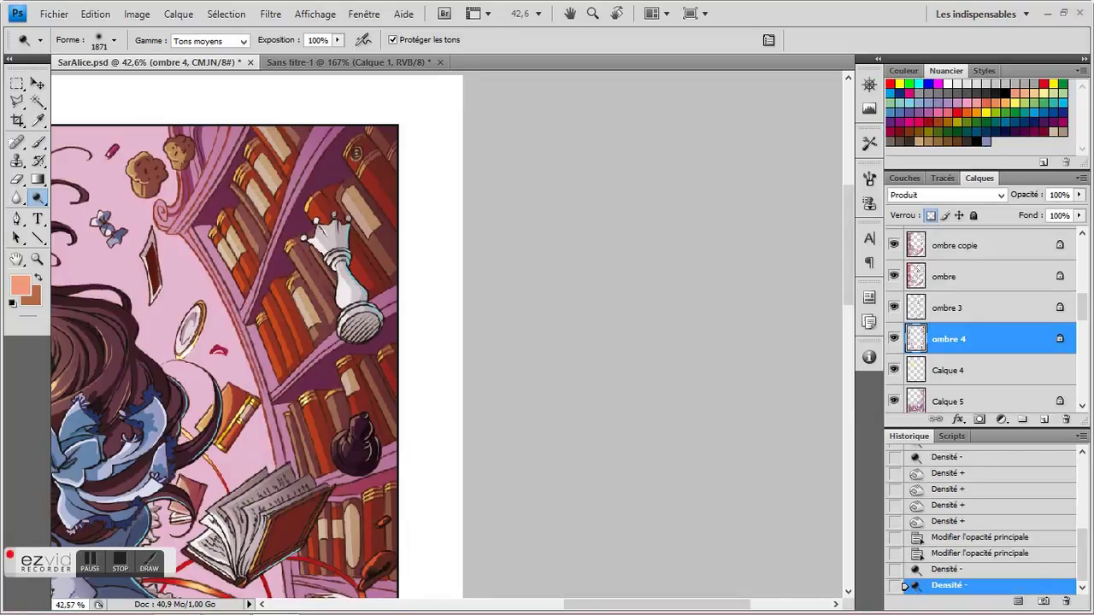
Show the "Calque 13", "doruure" and "biblio" layers in the "Etagere" group
{"action": "scroll", "coordinate": [936, 346], "scroll_direction": "down", "scroll_amount": 5}
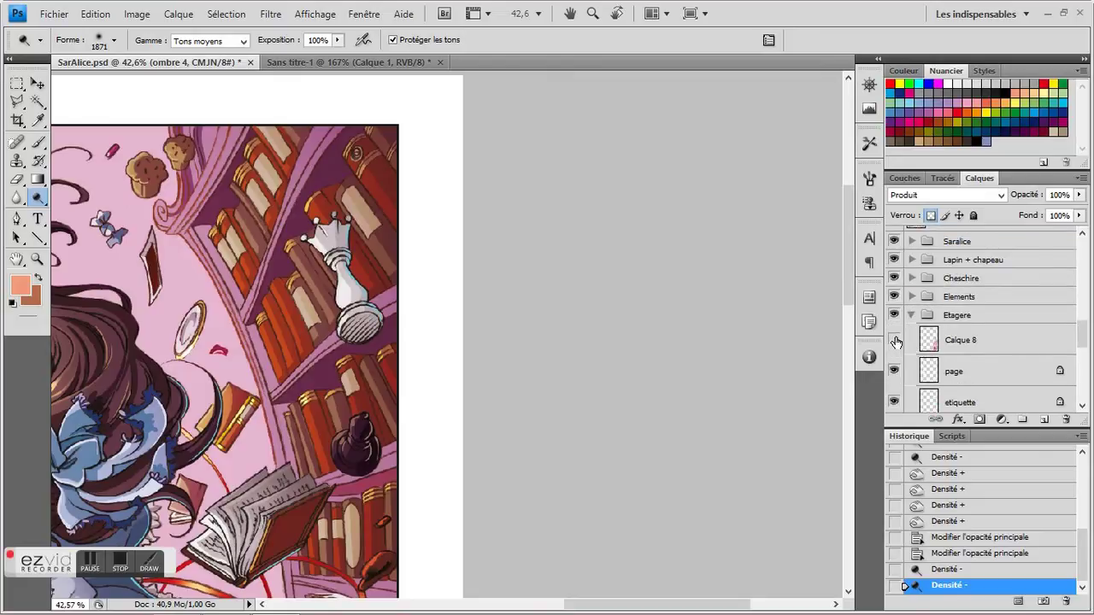
{"action": "scroll", "coordinate": [897, 346], "scroll_direction": "down", "scroll_amount": 4}
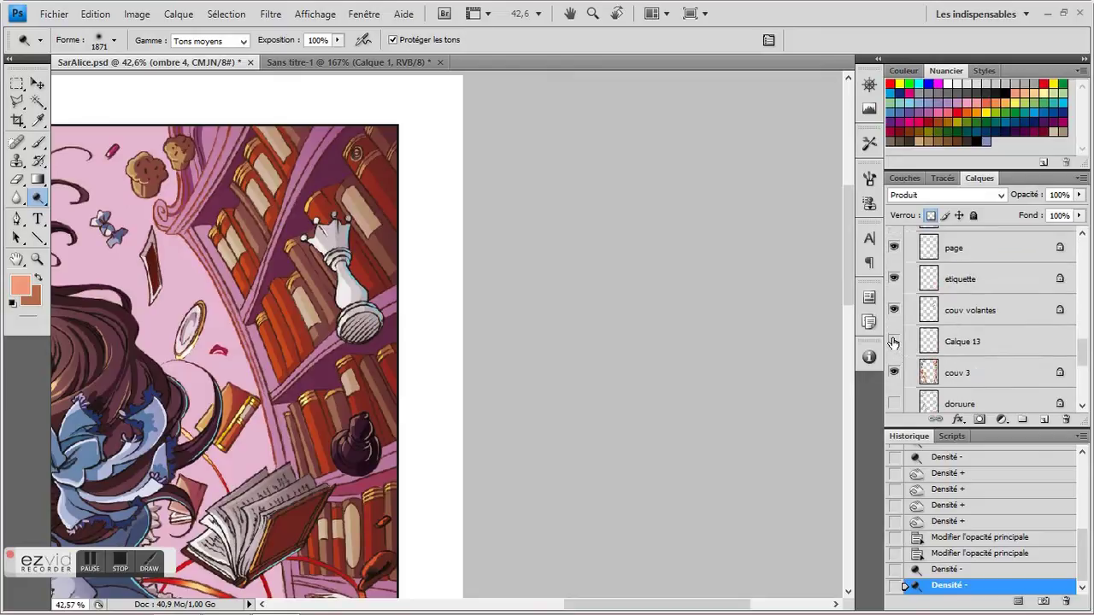
{"action": "left_click", "coordinate": [893, 343]}
{"action": "left_click", "coordinate": [893, 342]}
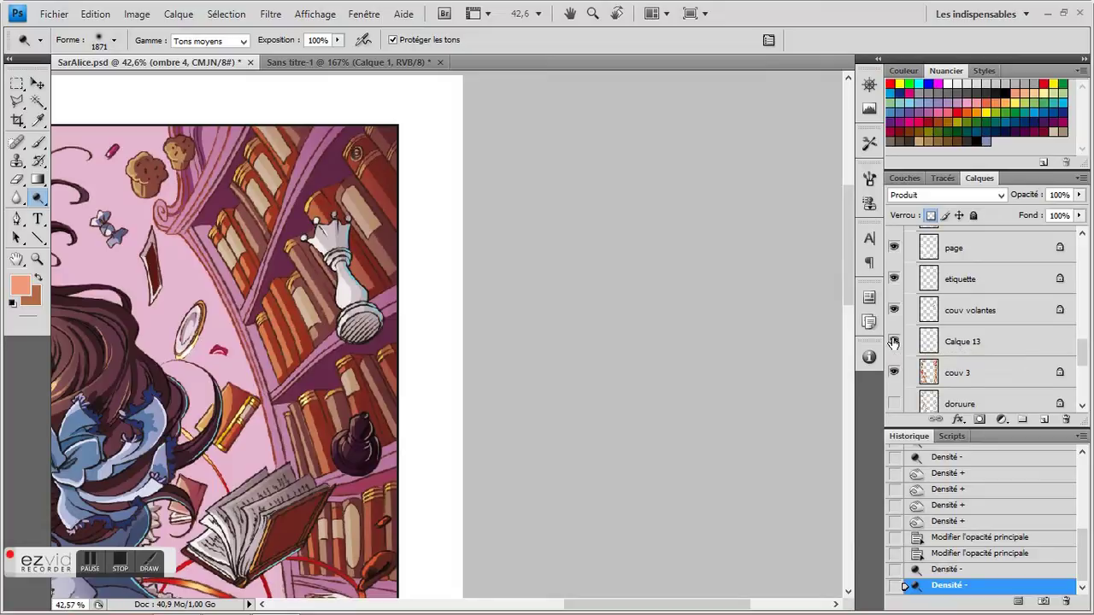
{"action": "left_click", "coordinate": [943, 342]}
{"action": "scroll", "coordinate": [943, 343], "scroll_direction": "down", "scroll_amount": 2}
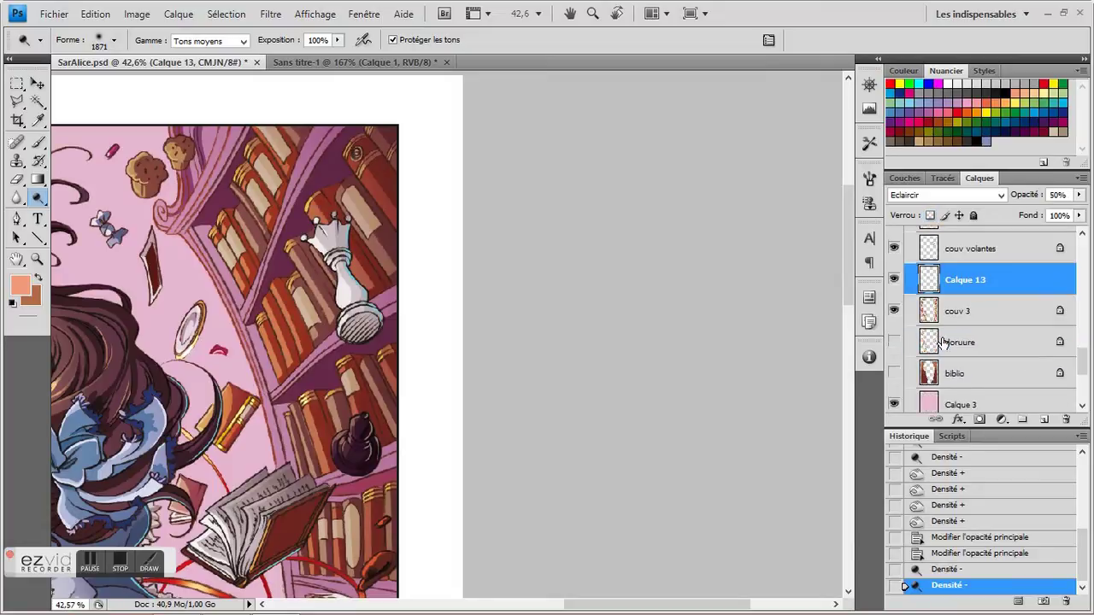
{"action": "left_click", "coordinate": [893, 342]}
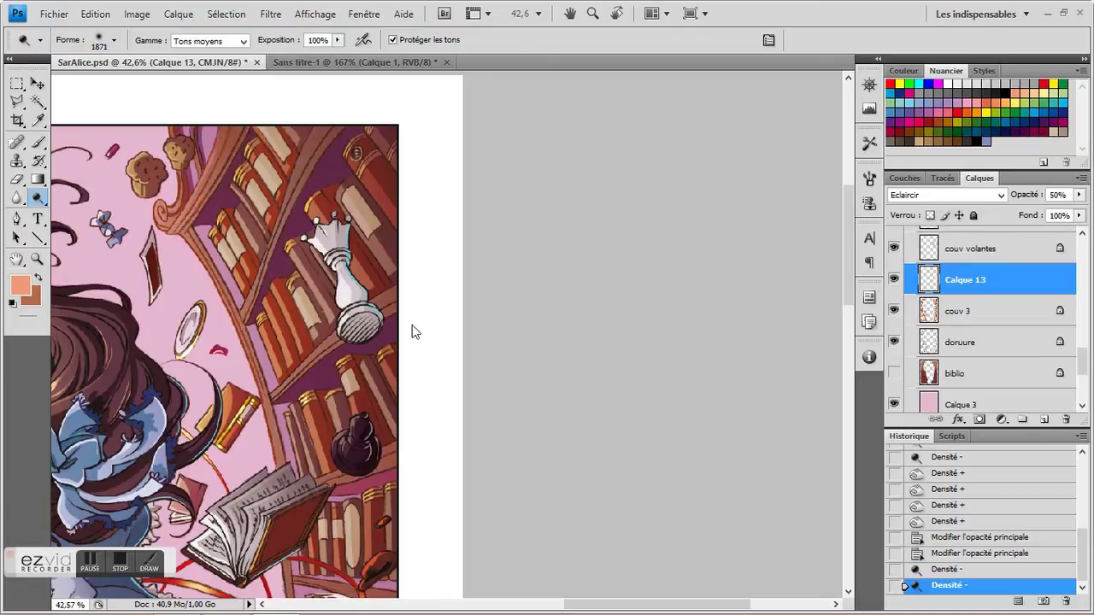
{"action": "left_click", "coordinate": [893, 373]}
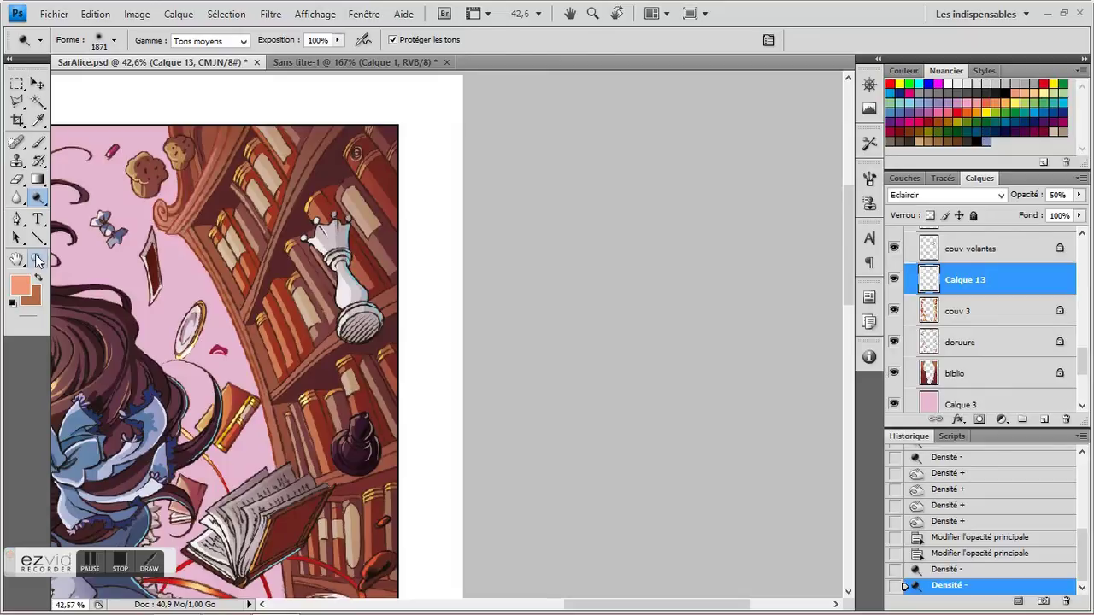
Show "Calque 8" in the "Etagere" group, comparing the whole illustration with and without it
{"action": "left_click", "coordinate": [36, 260]}
{"action": "left_click", "coordinate": [418, 39]}
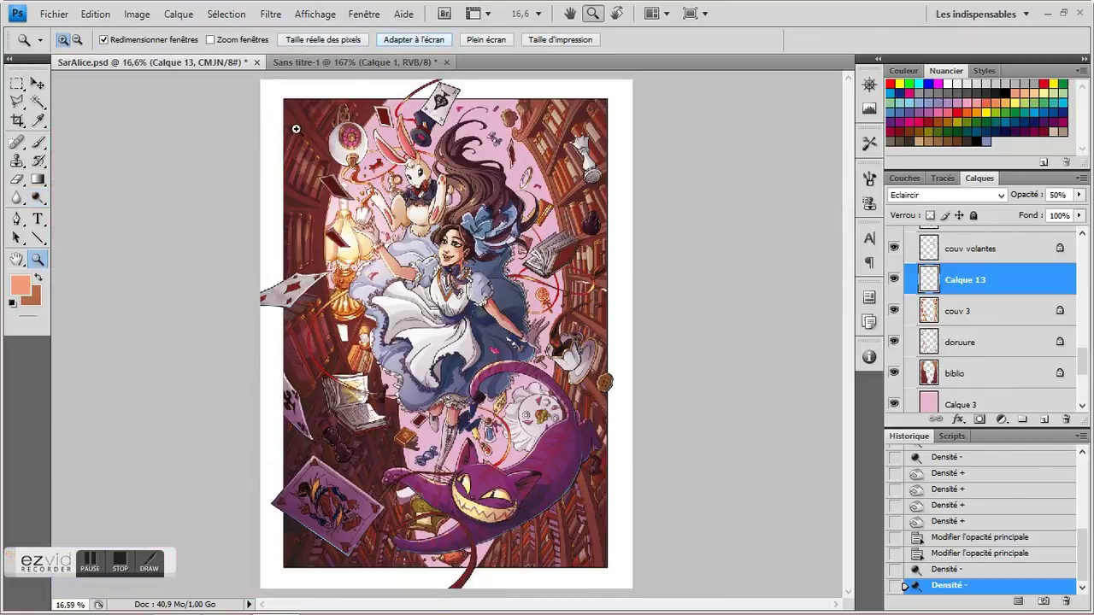
{"action": "left_click", "coordinate": [702, 344]}
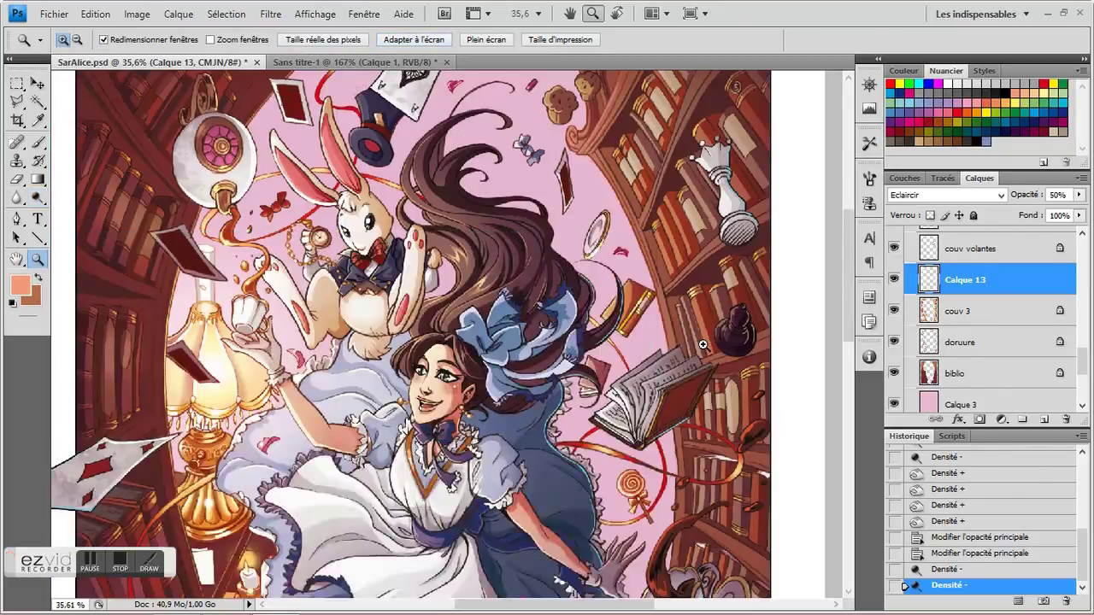
{"action": "scroll", "coordinate": [683, 354], "scroll_direction": "up", "scroll_amount": 2}
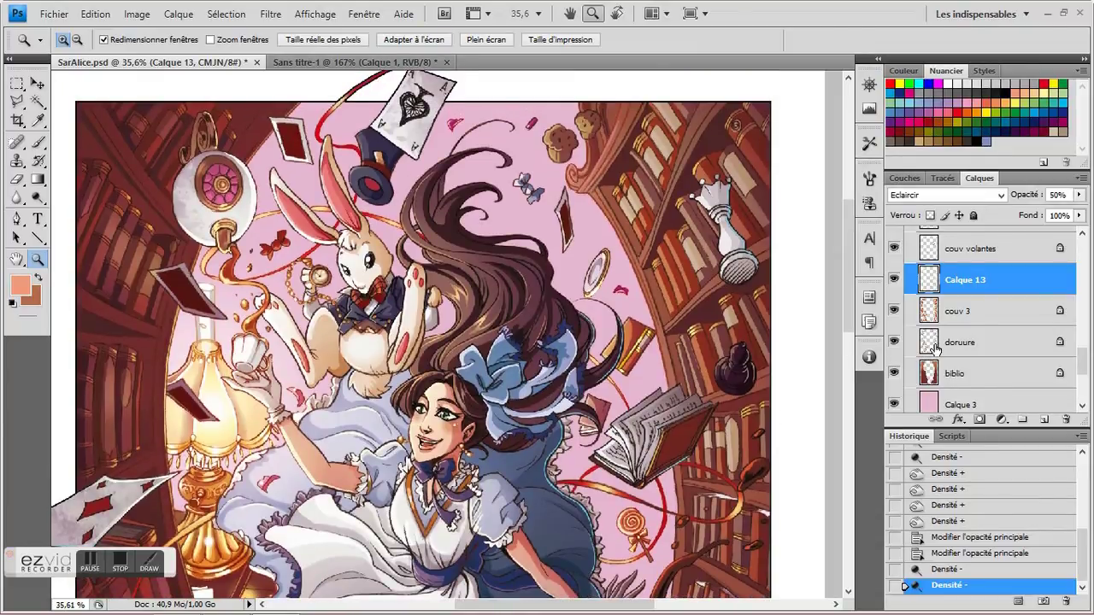
{"action": "scroll", "coordinate": [643, 386], "scroll_direction": "down", "scroll_amount": 5}
{"action": "scroll", "coordinate": [979, 301], "scroll_direction": "up", "scroll_amount": 3}
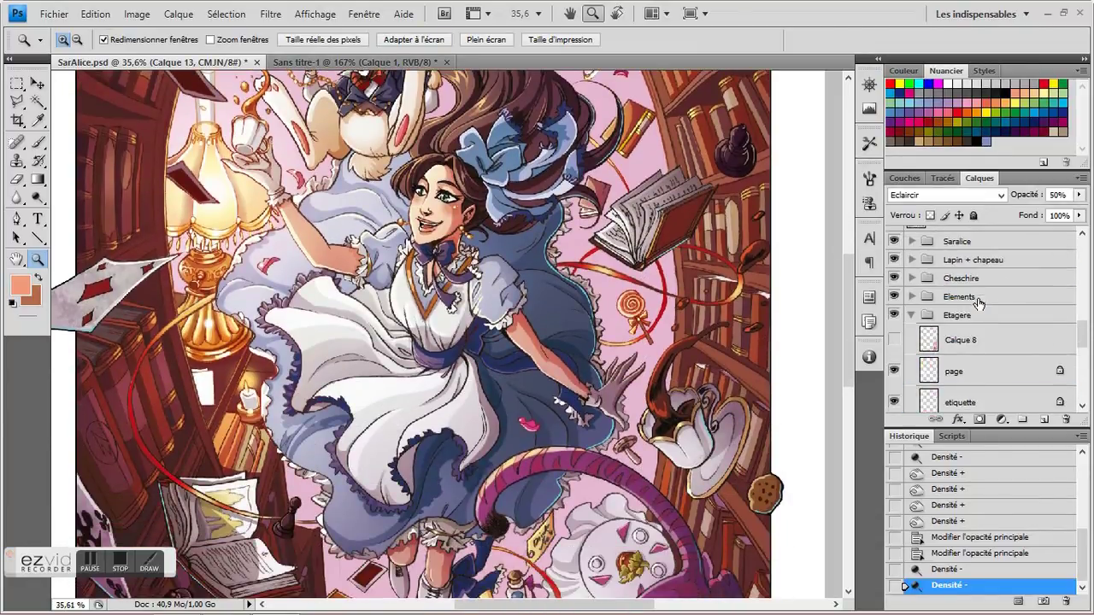
{"action": "left_click", "coordinate": [894, 340]}
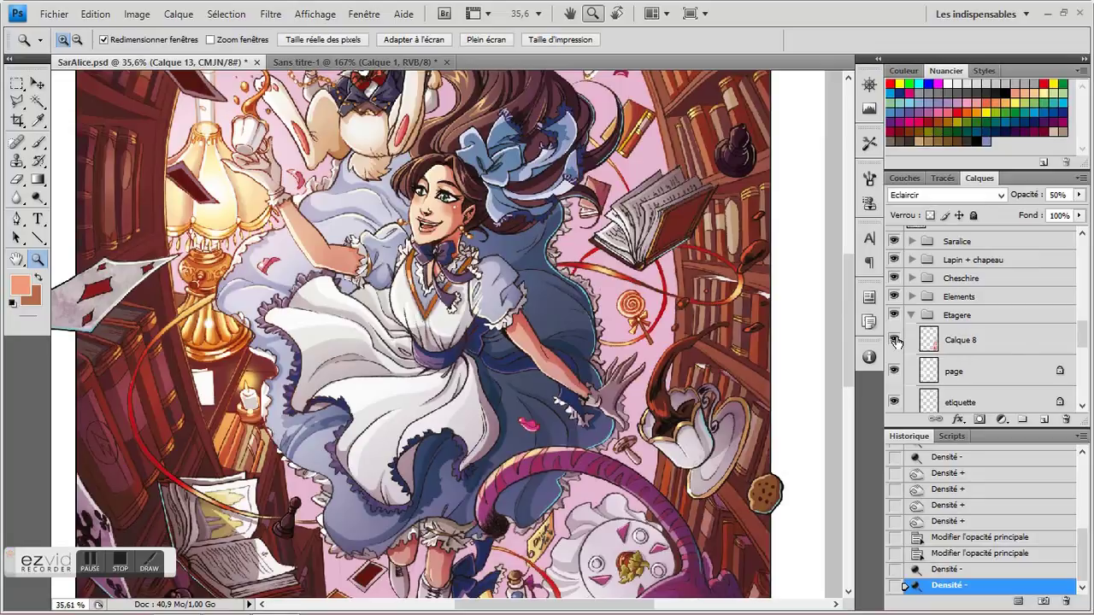
{"action": "left_click", "coordinate": [895, 341]}
{"action": "left_click", "coordinate": [424, 40]}
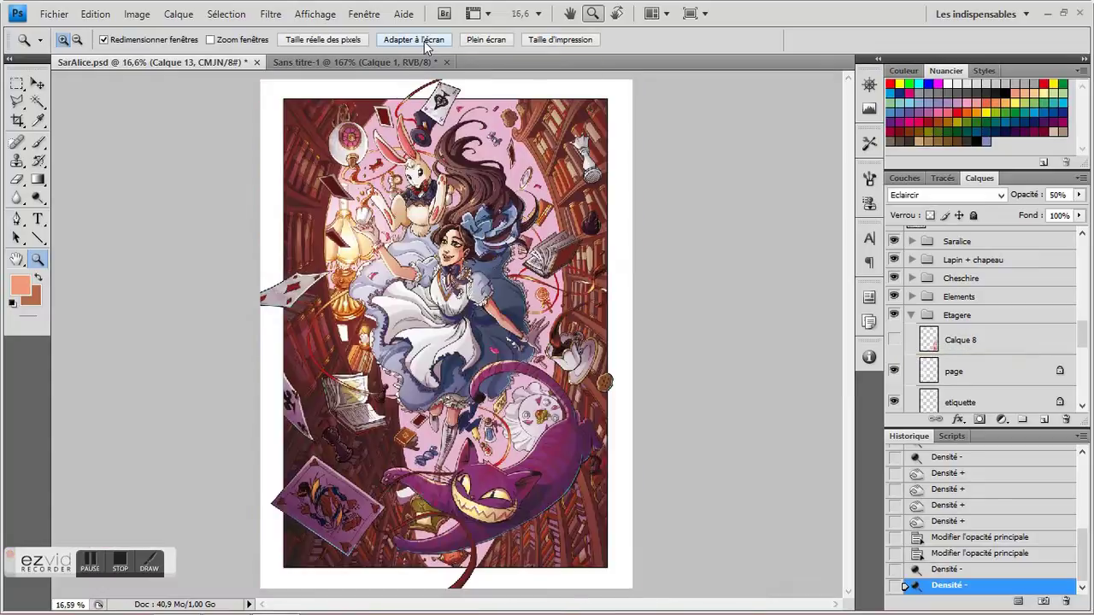
{"action": "left_click", "coordinate": [893, 340]}
{"action": "left_click", "coordinate": [894, 340]}
{"action": "left_click", "coordinate": [893, 340]}
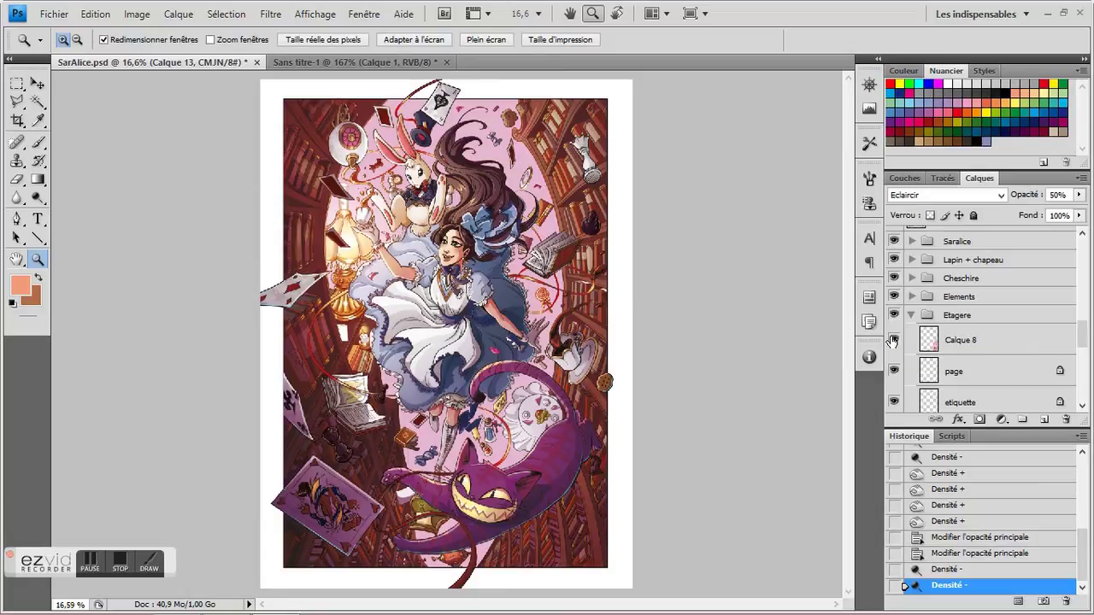
Hide the pink background layer "Calque 3" and show the "Calque 15" layer above "contre éclairage"
{"action": "scroll", "coordinate": [937, 334], "scroll_direction": "down", "scroll_amount": 5}
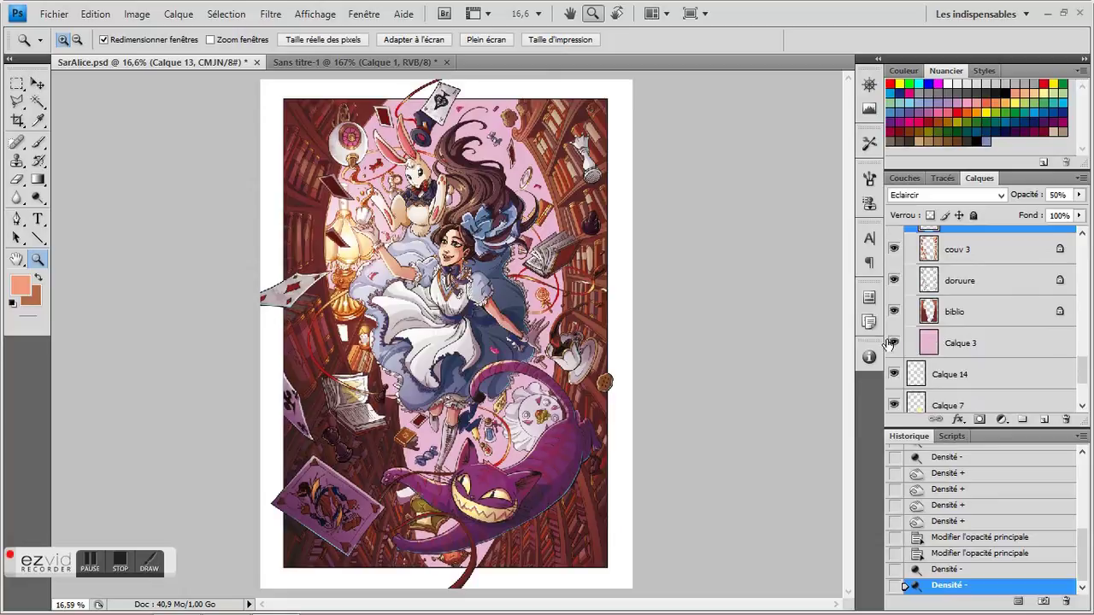
{"action": "left_click", "coordinate": [893, 342]}
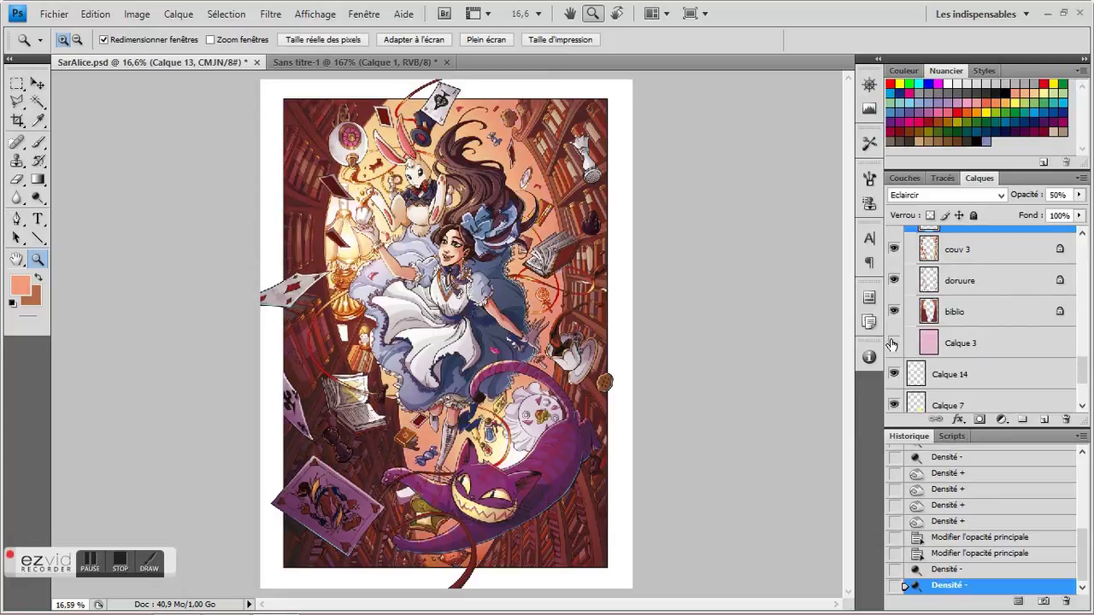
{"action": "scroll", "coordinate": [990, 354], "scroll_direction": "up", "scroll_amount": 10}
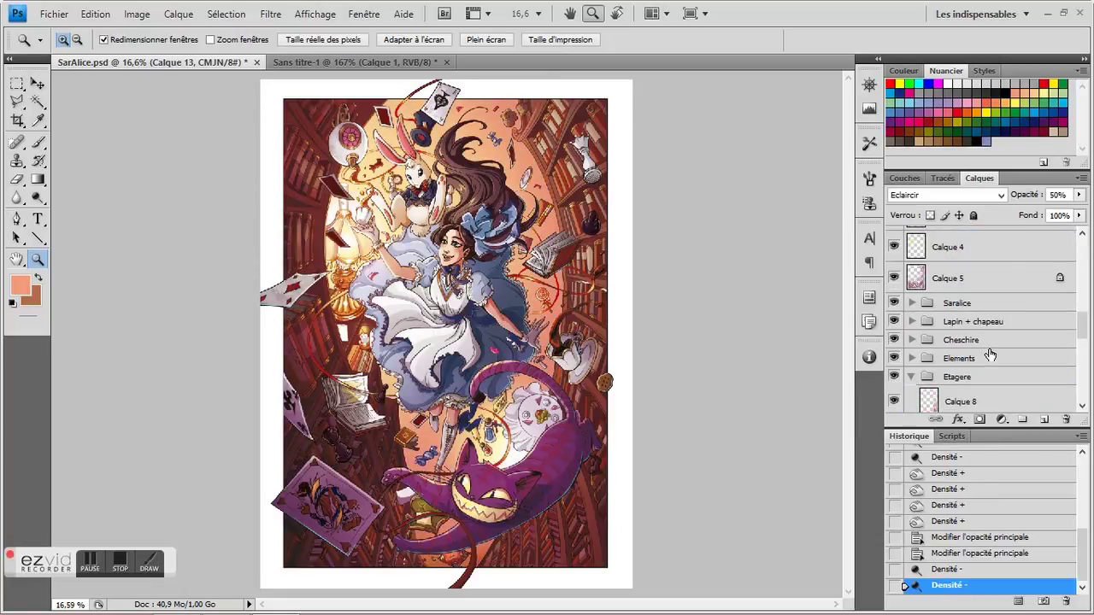
{"action": "scroll", "coordinate": [899, 322], "scroll_direction": "up", "scroll_amount": 4}
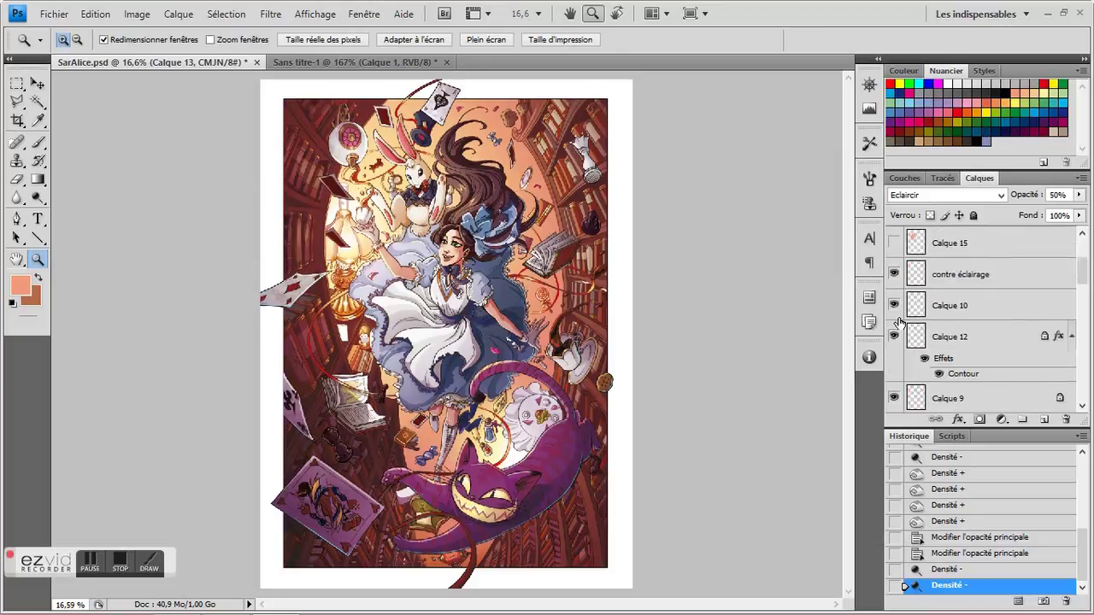
{"action": "left_click", "coordinate": [894, 244]}
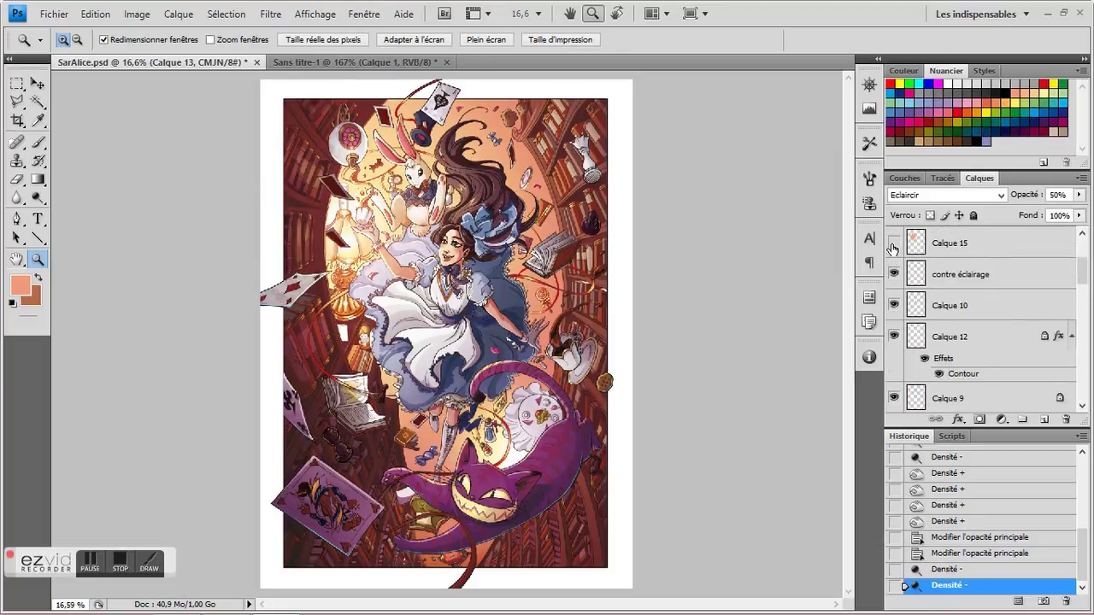
{"action": "left_click", "coordinate": [893, 245]}
{"action": "left_click", "coordinate": [893, 246]}
{"action": "scroll", "coordinate": [949, 298], "scroll_direction": "up", "scroll_amount": 3}
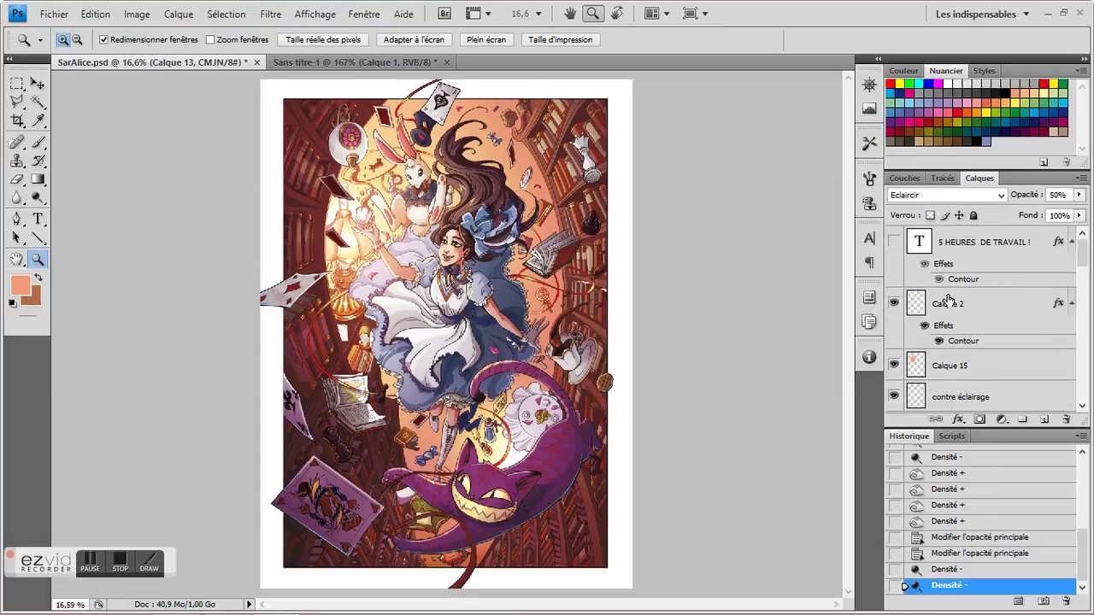